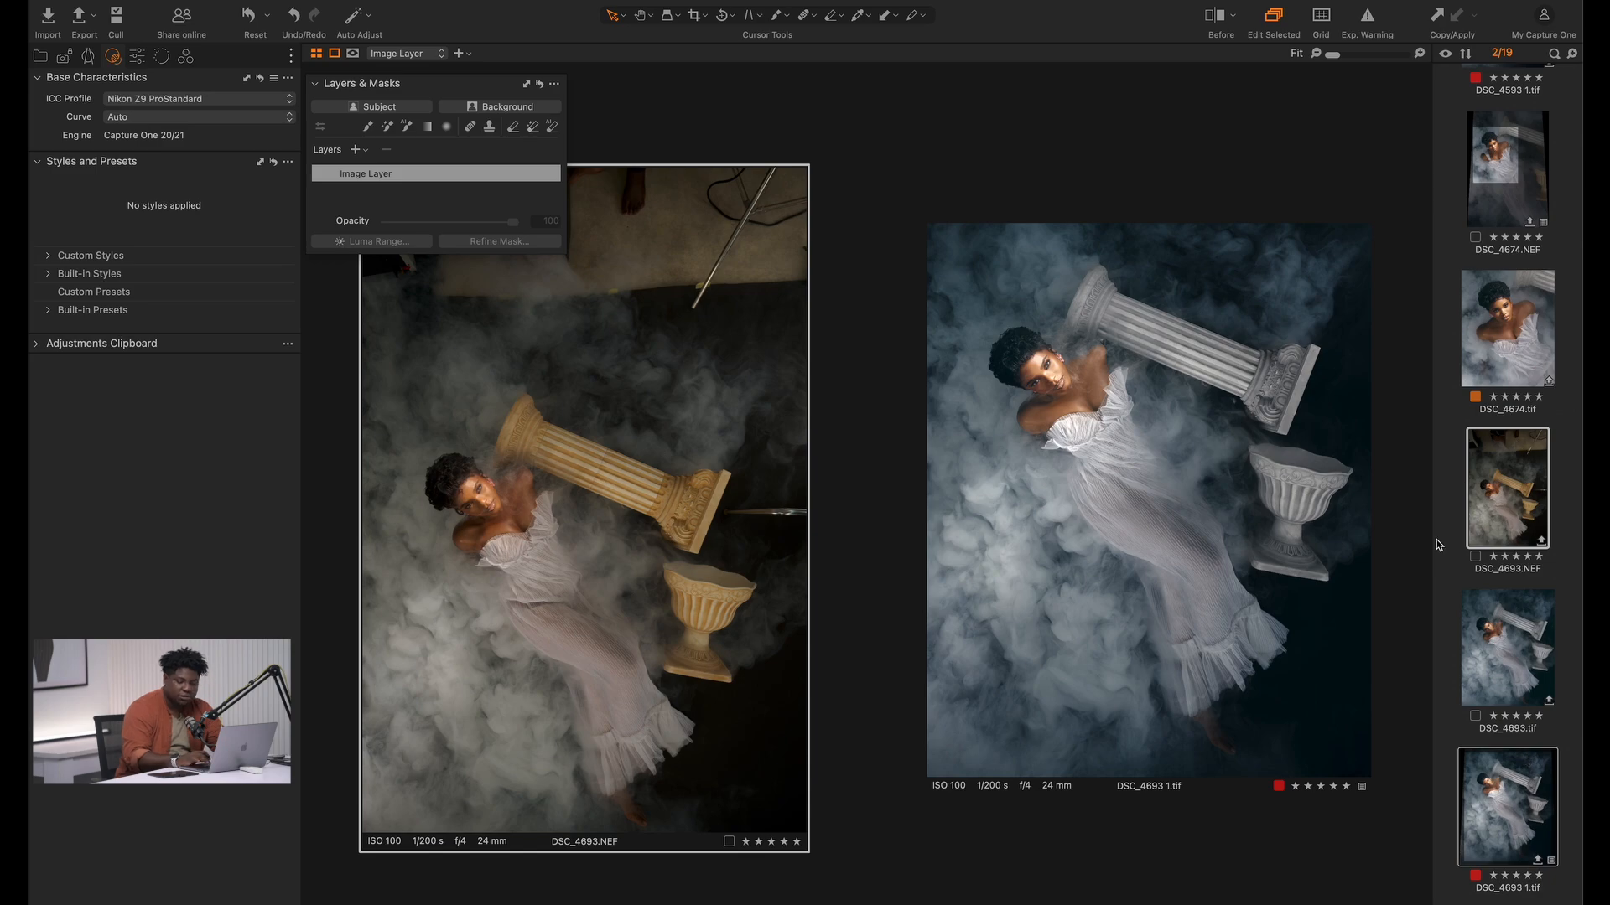
View DSC_4693.NEF on its own and inspect the model's face, shoulders and dress up close and in full frame
left_click(1482, 518)
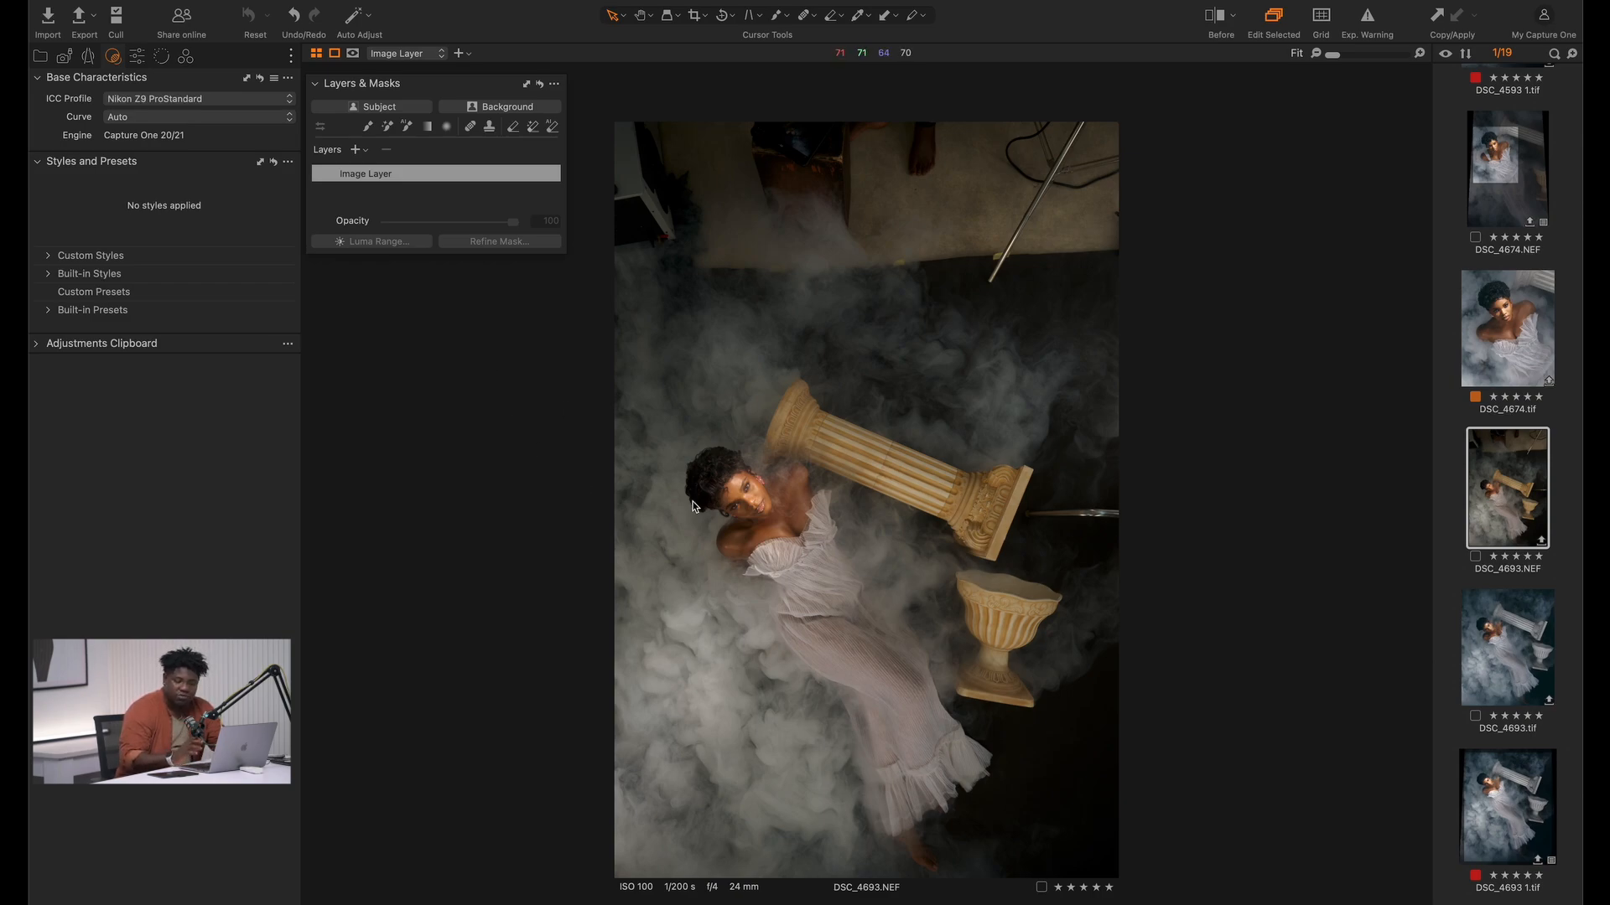
key("z")
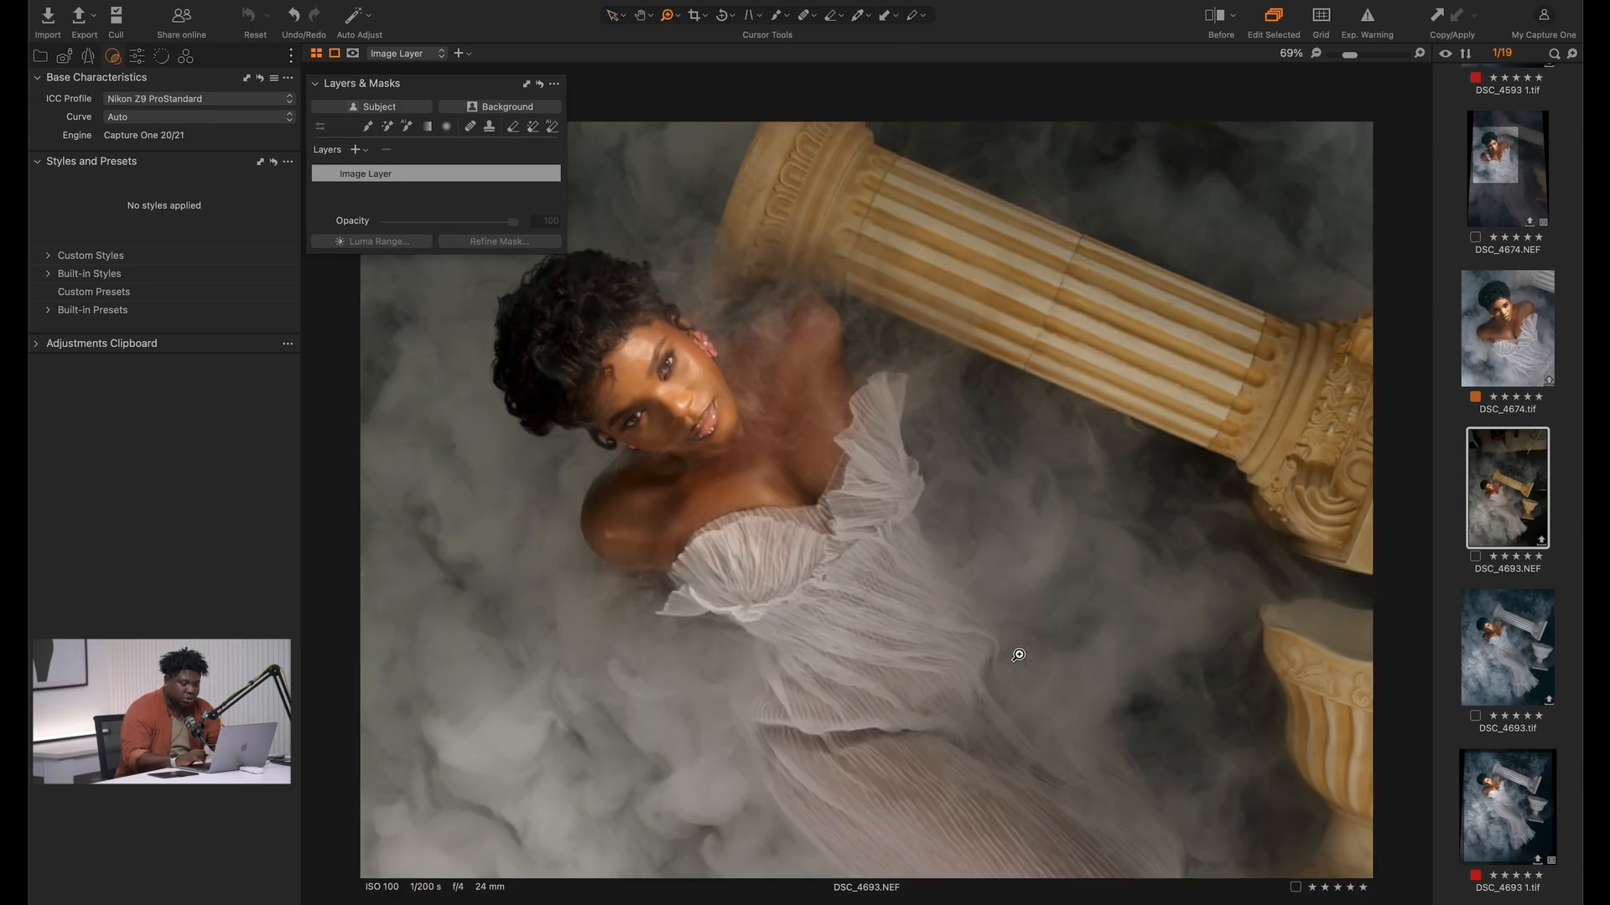
left_click(809, 524)
key("super+t")
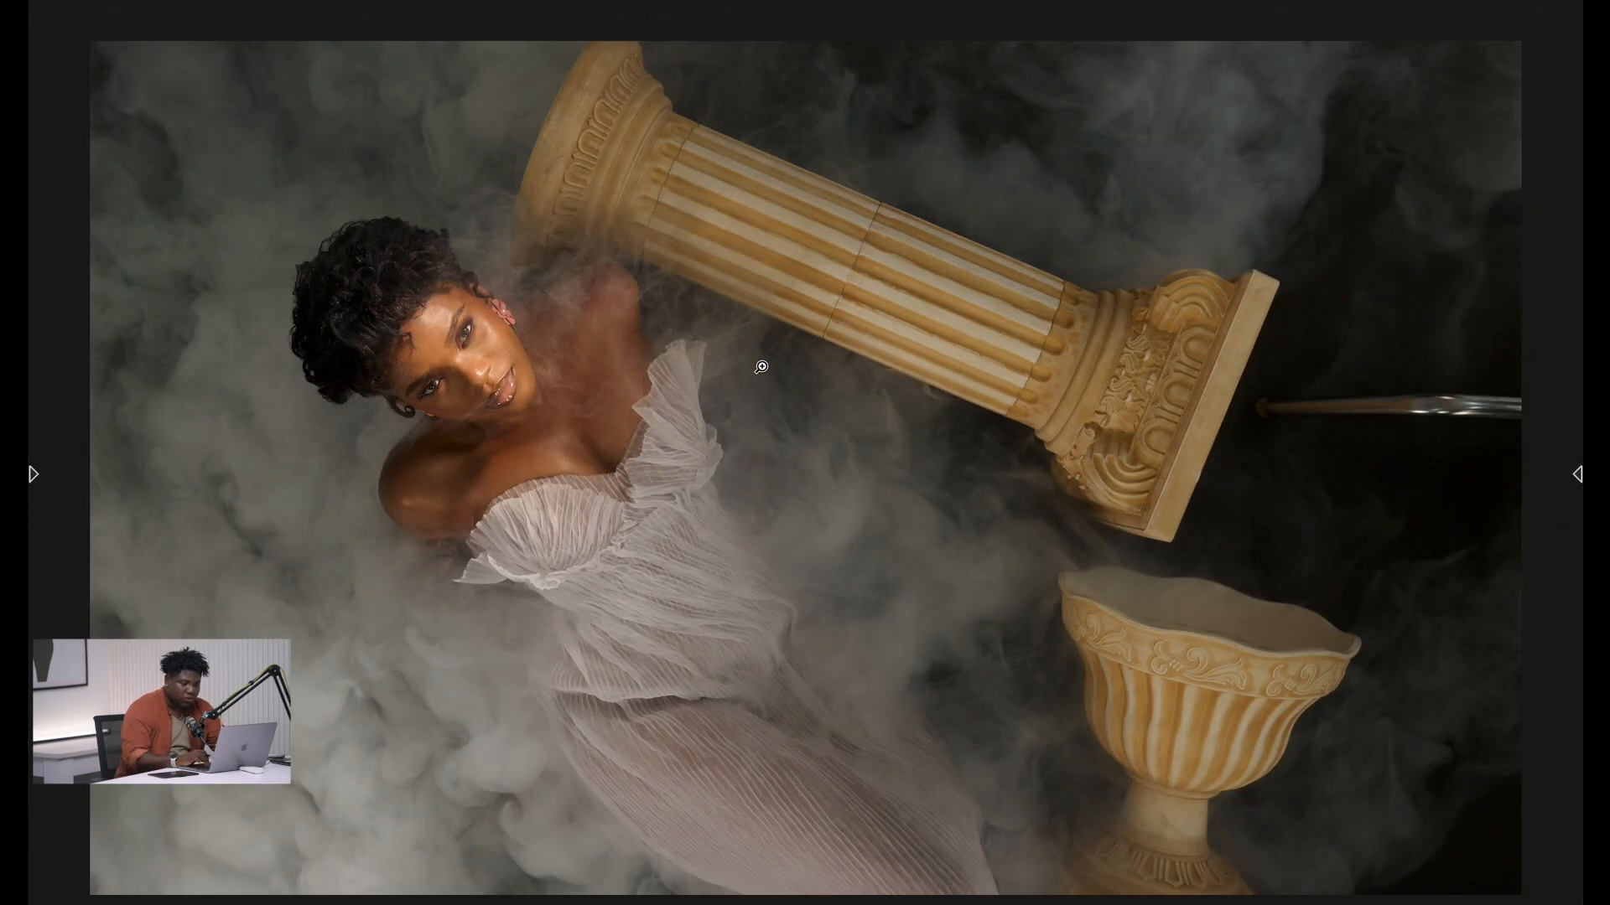
key("g")
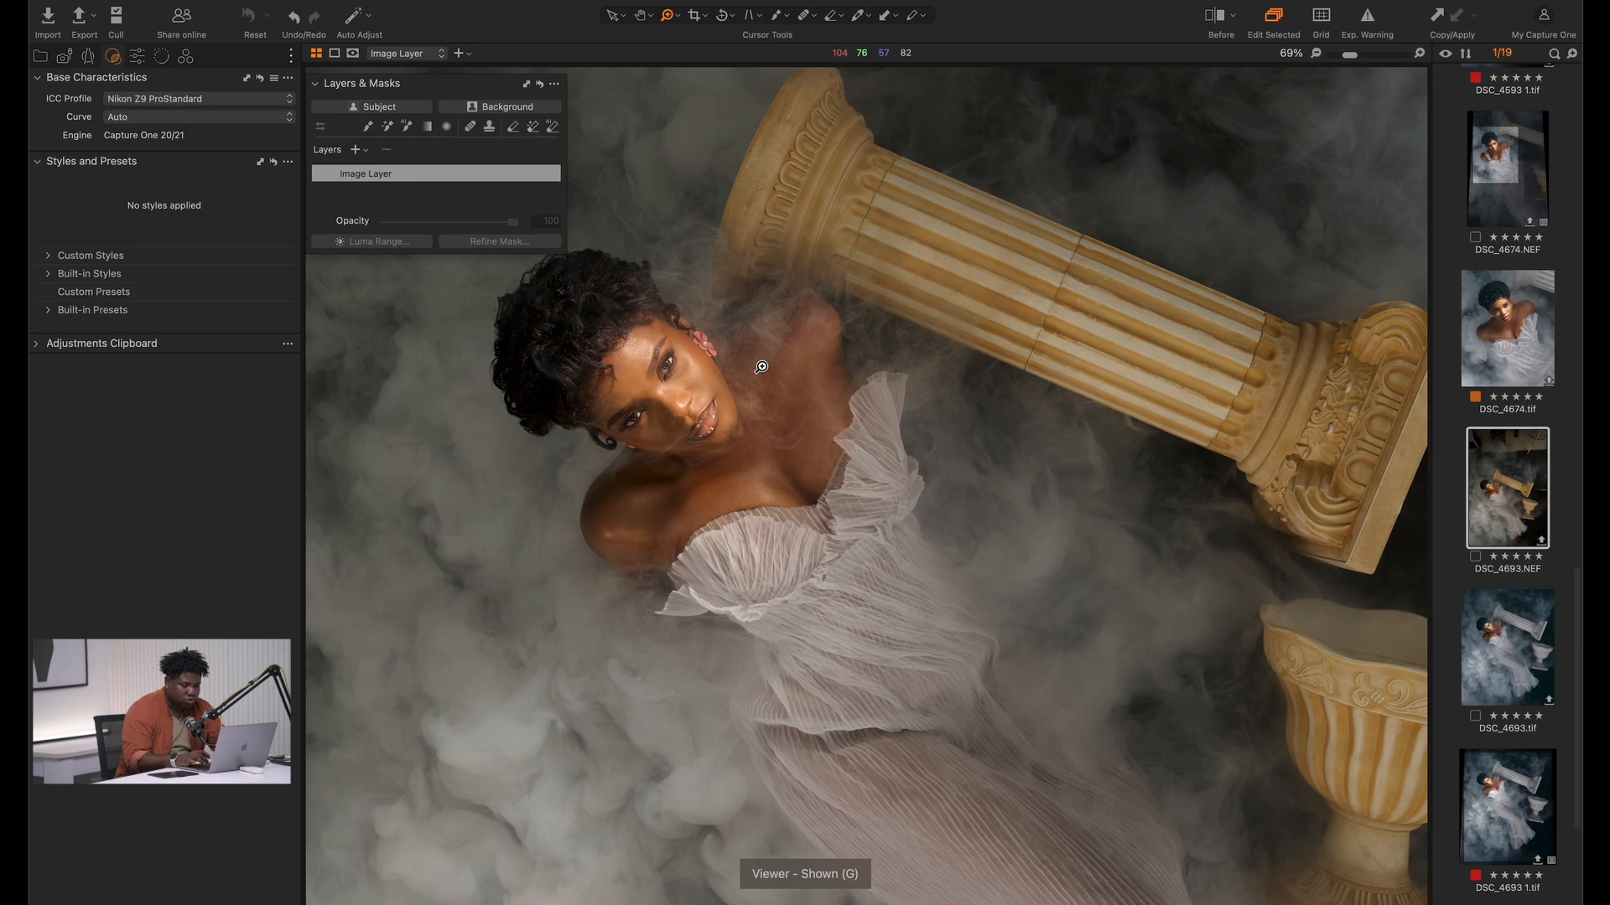
key("super+0")
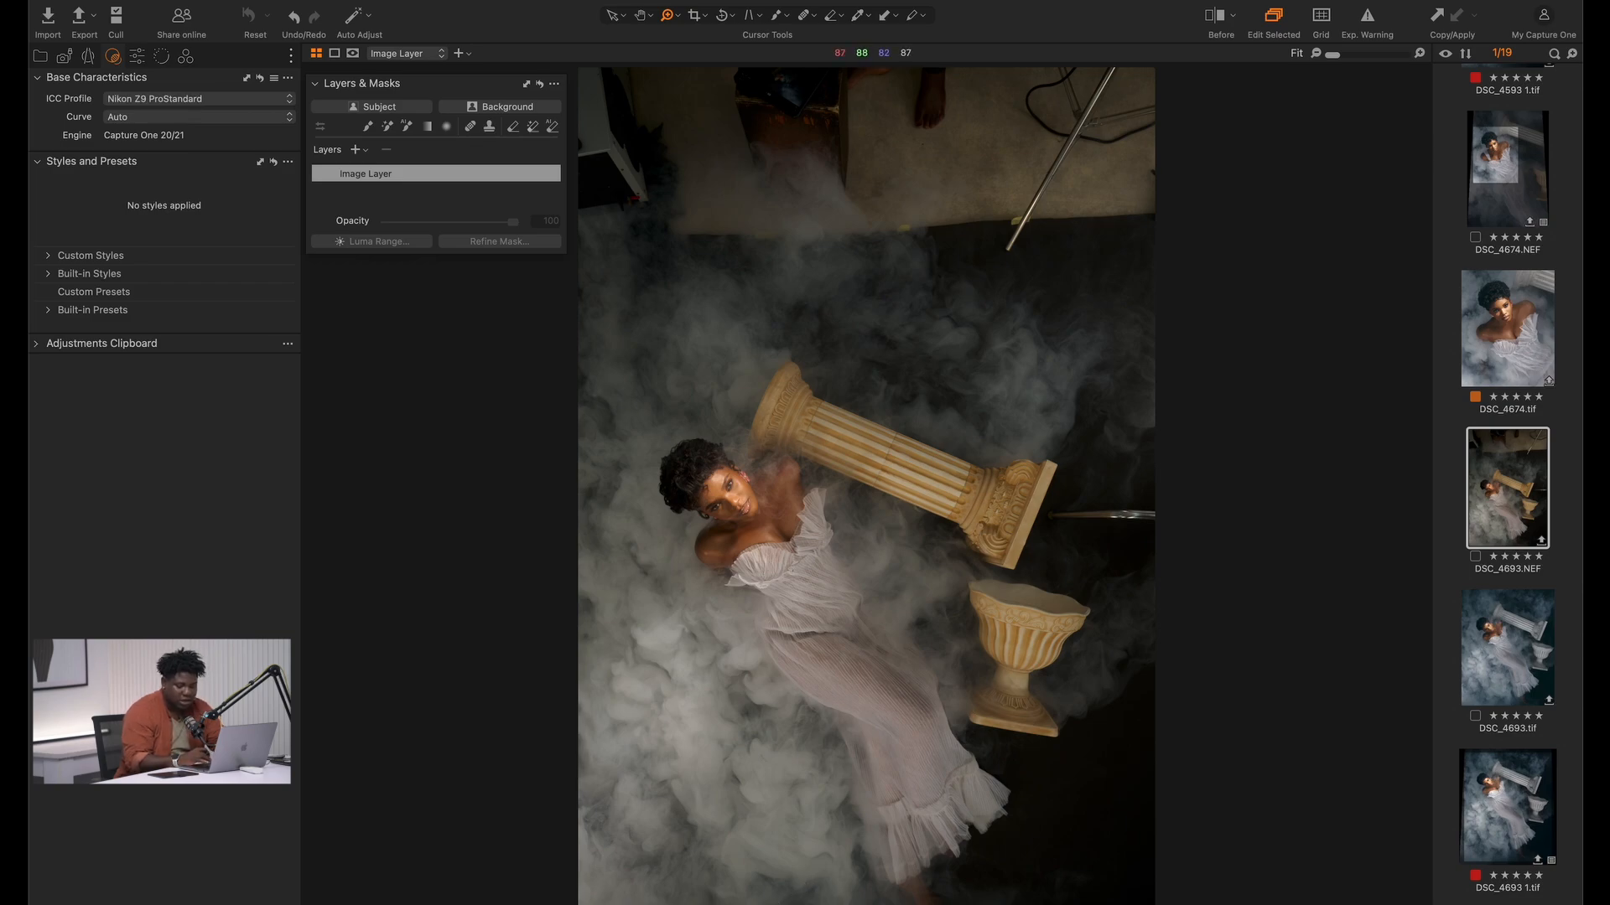
left_click_drag(655, 453, 843, 561)
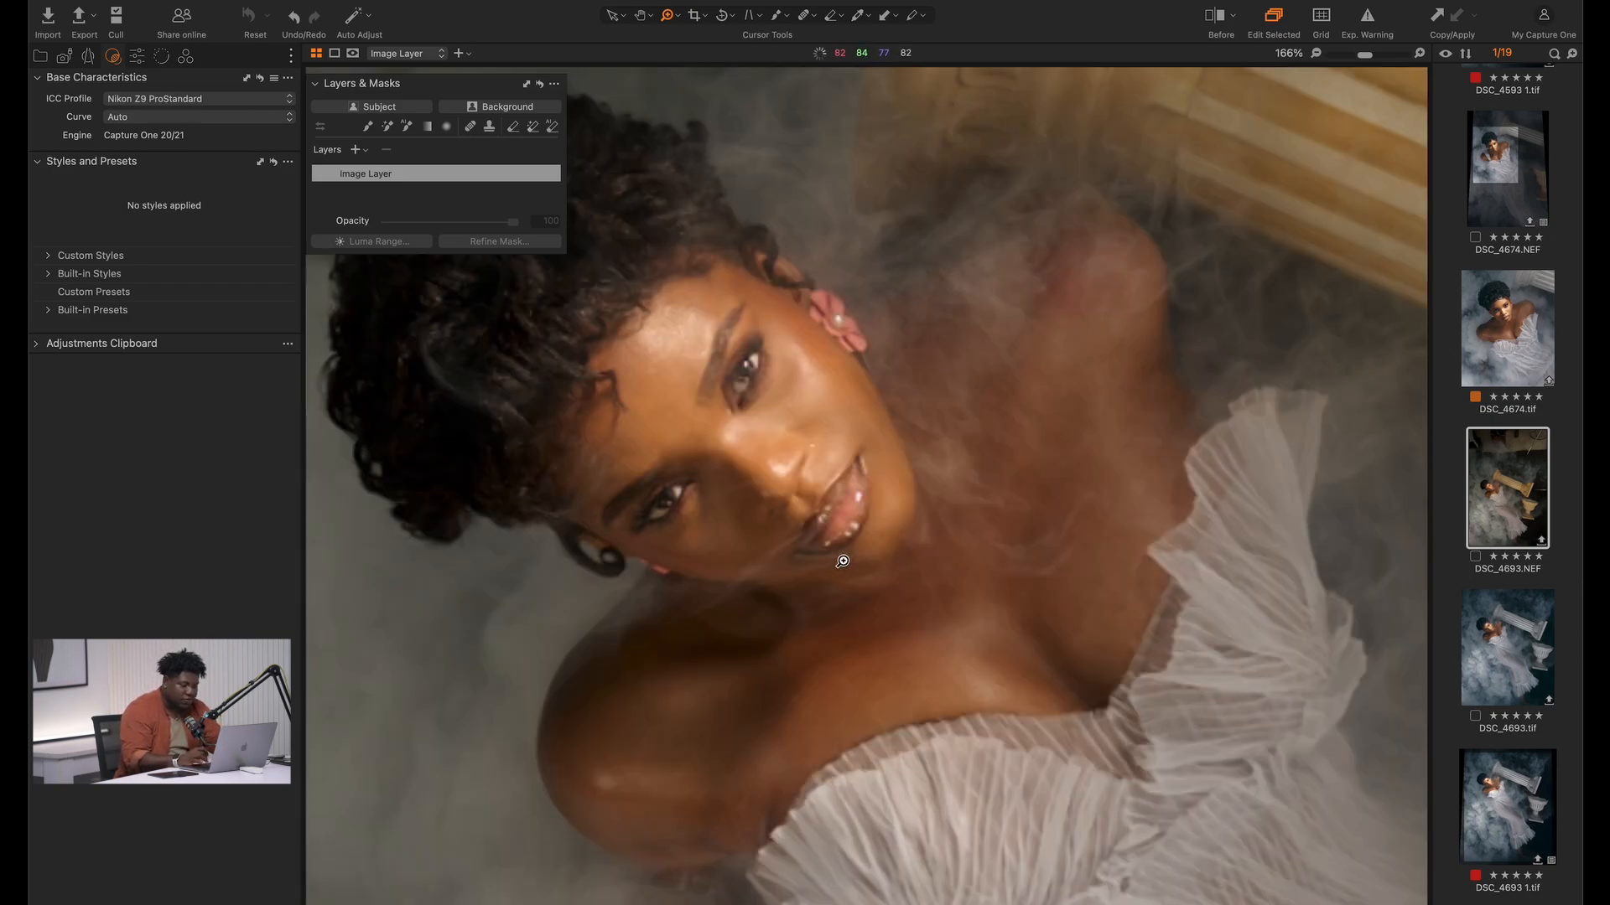
double_click(823, 541)
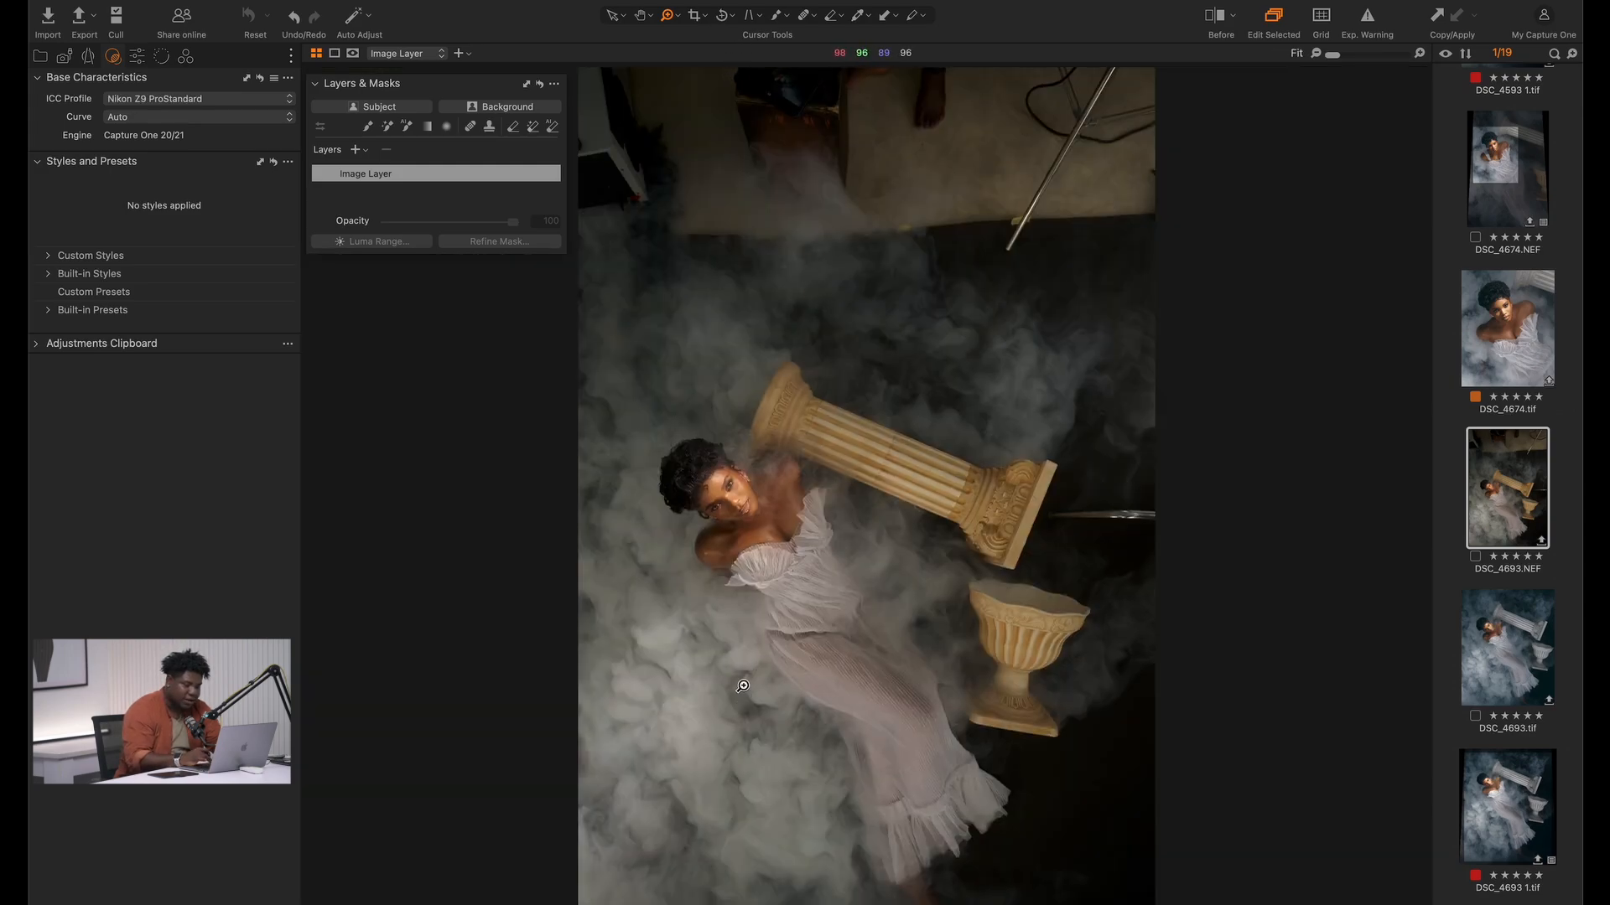
left_click_drag(654, 476, 873, 563)
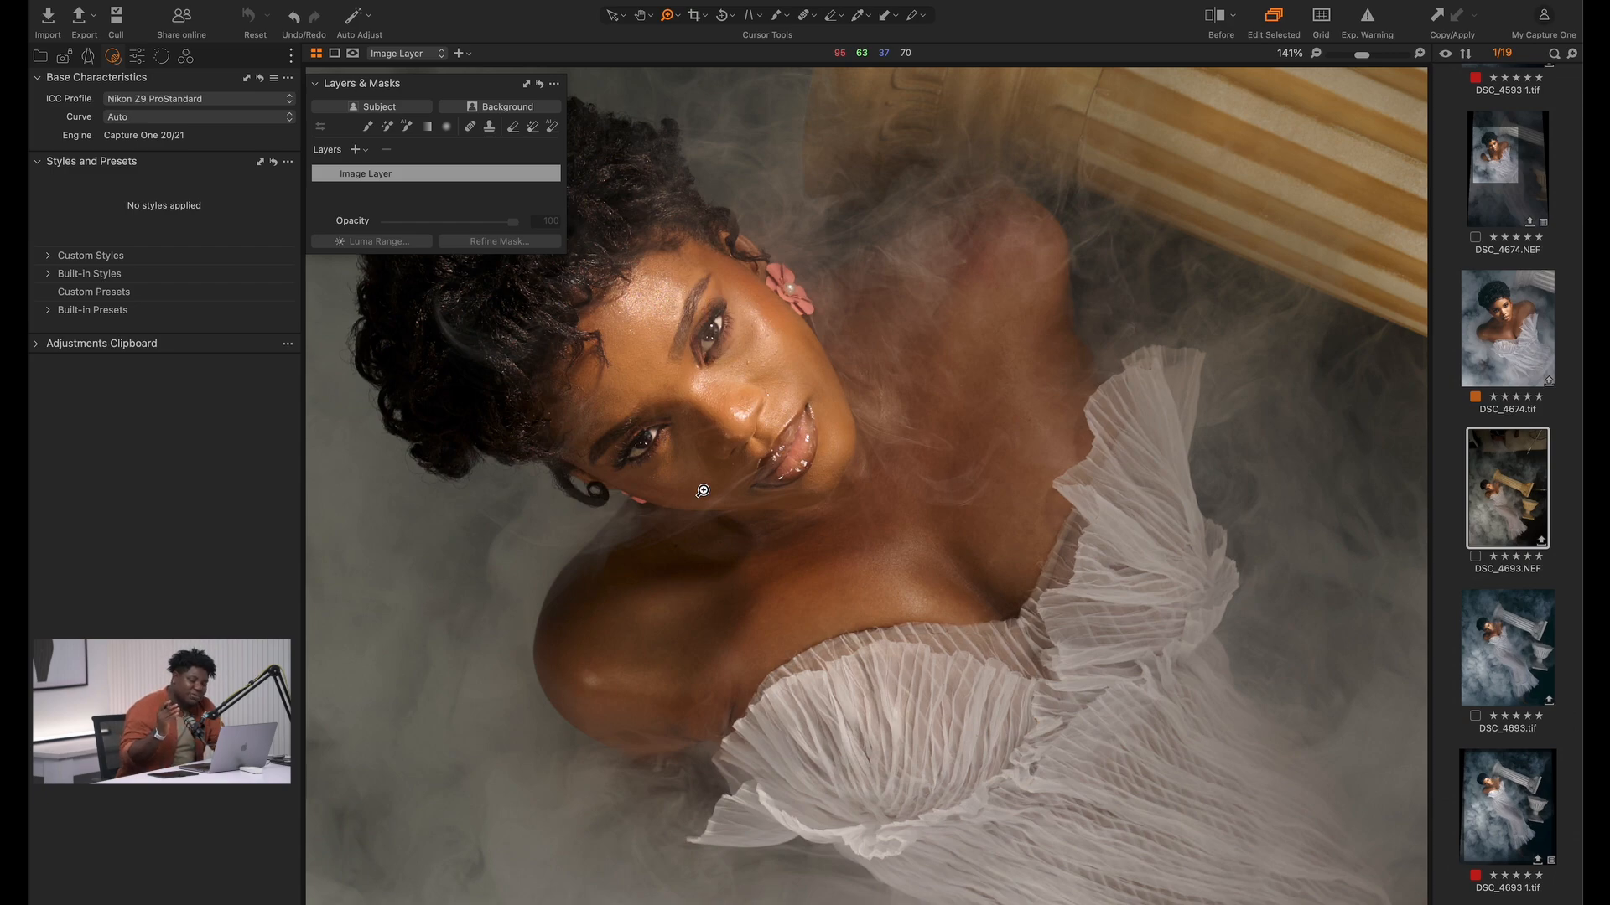
double_click(738, 423)
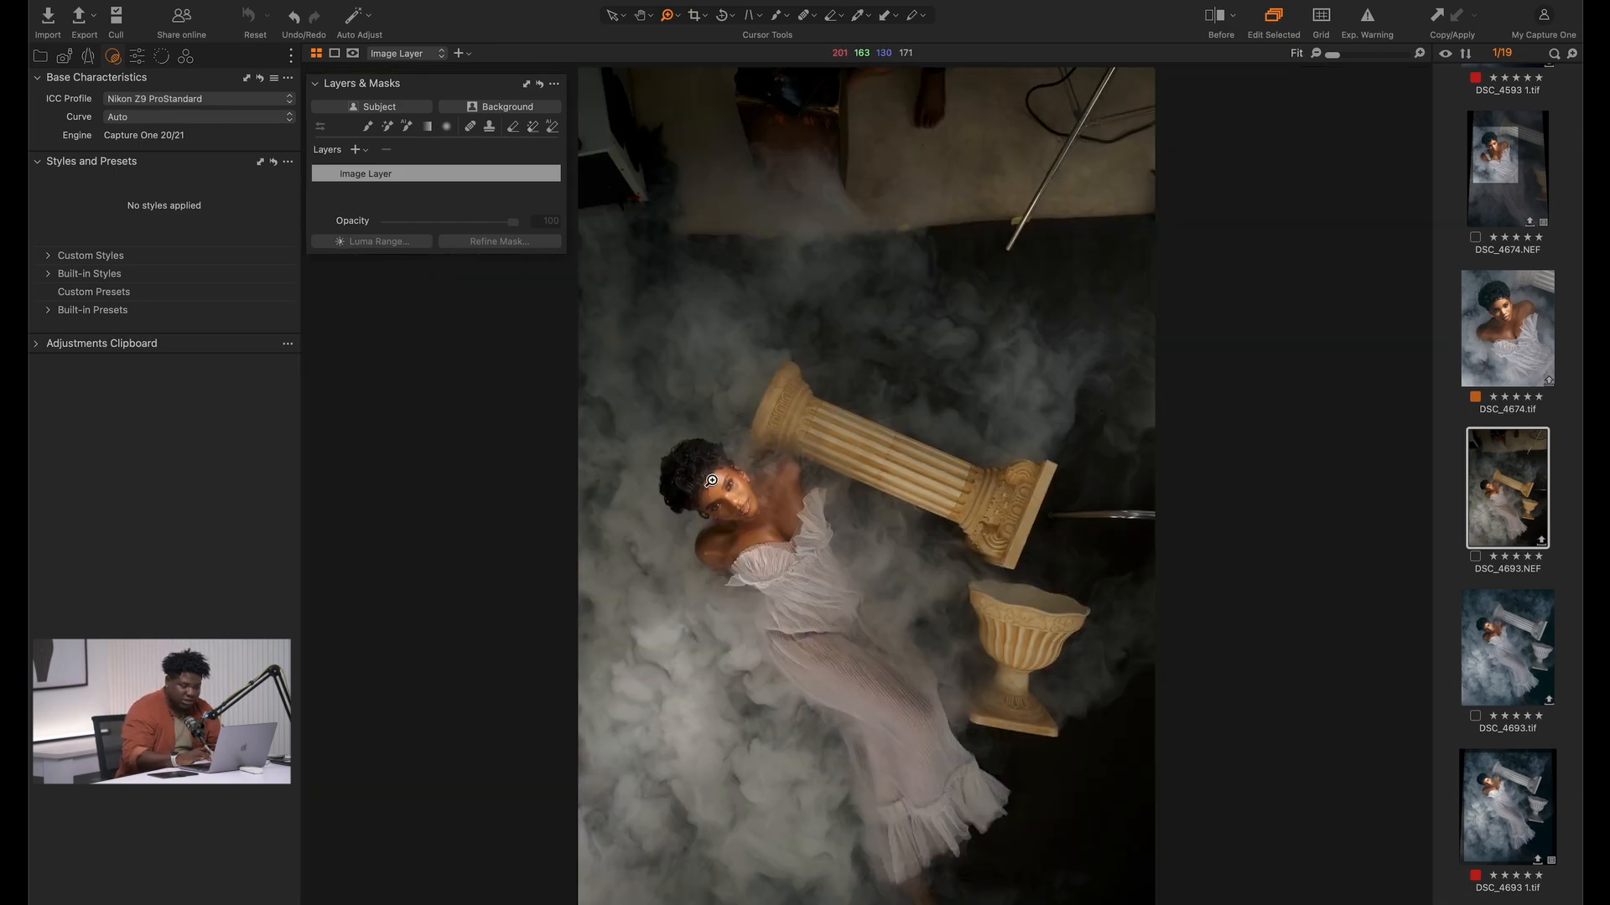
Crop the photo to a 4x5 ratio, about 16.9 by 21.1 in, around the model and props, excluding the studio floor above
key("c")
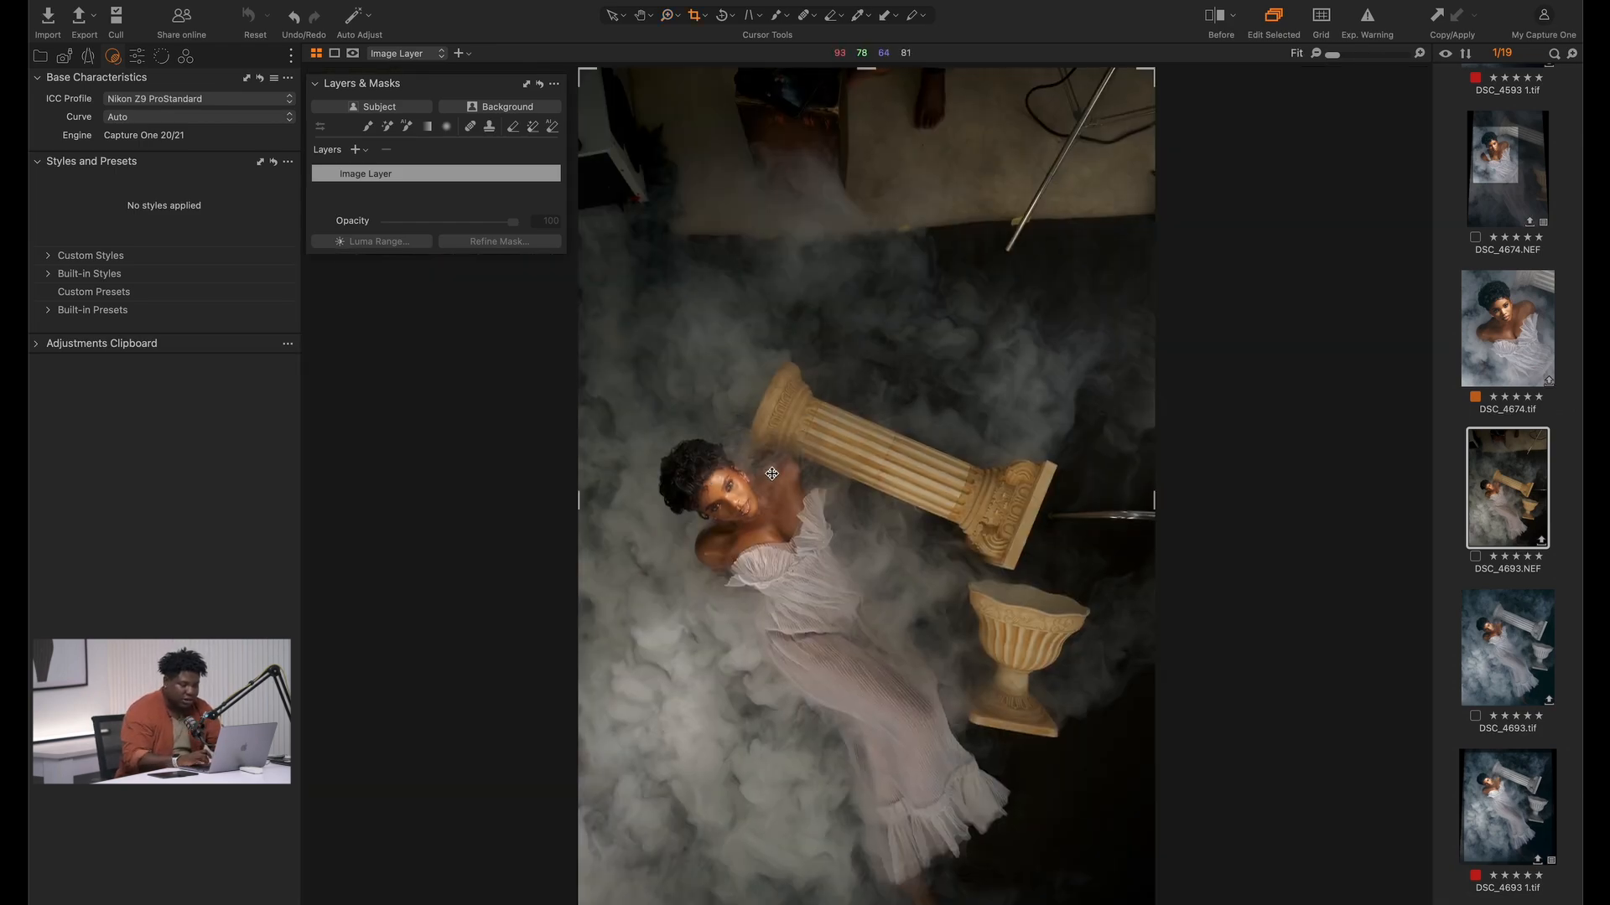
right_click(897, 458)
left_click(933, 360)
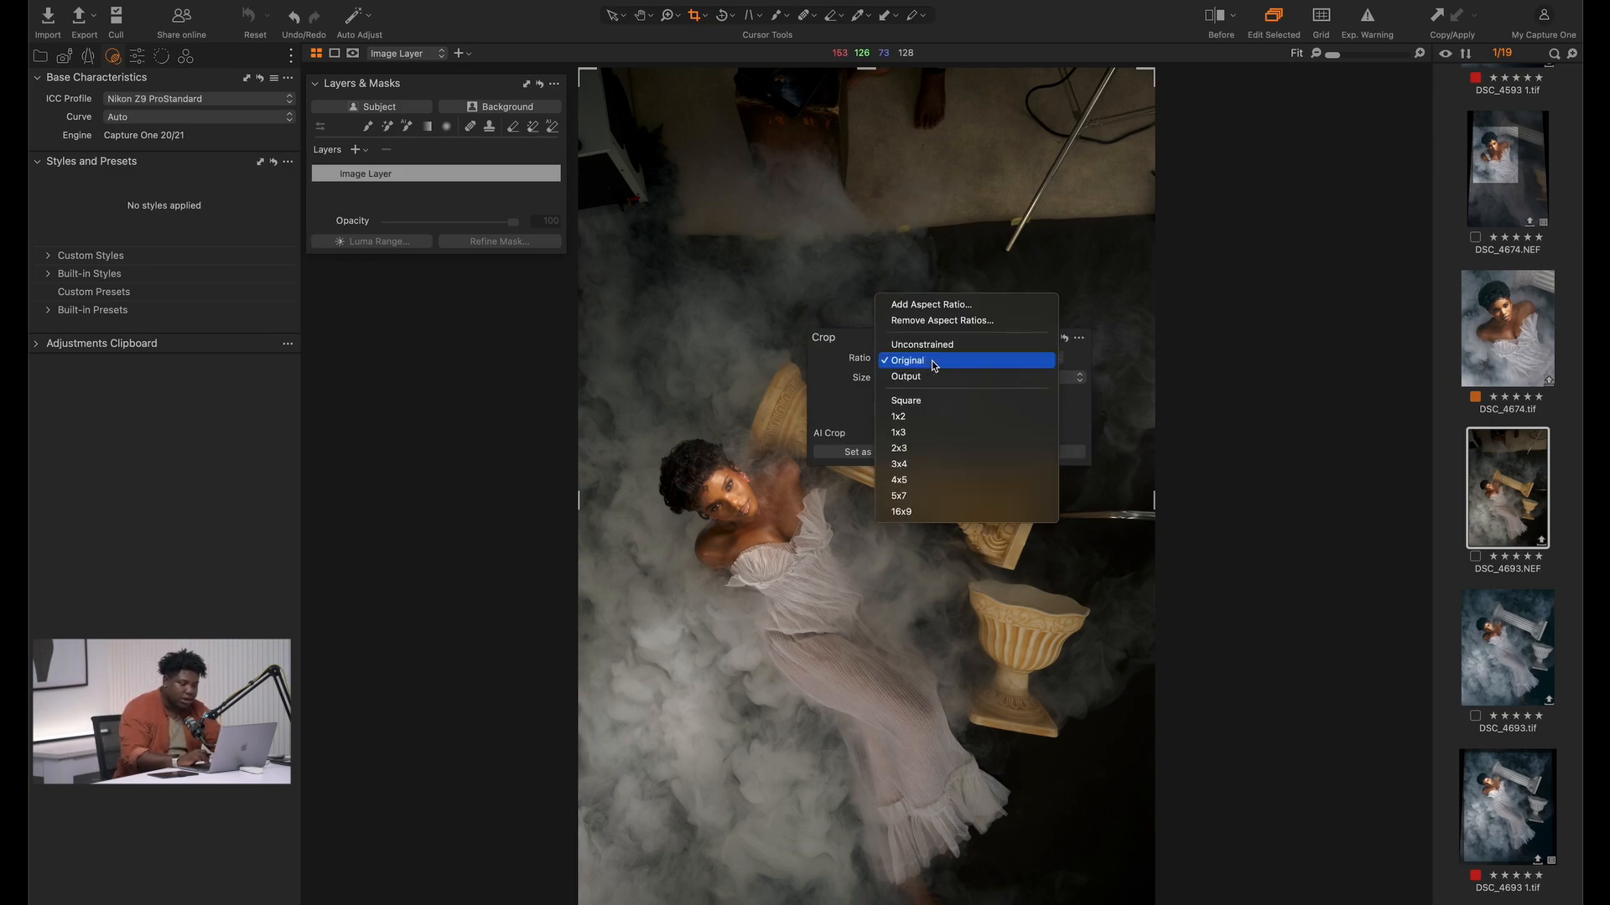
left_click(935, 480)
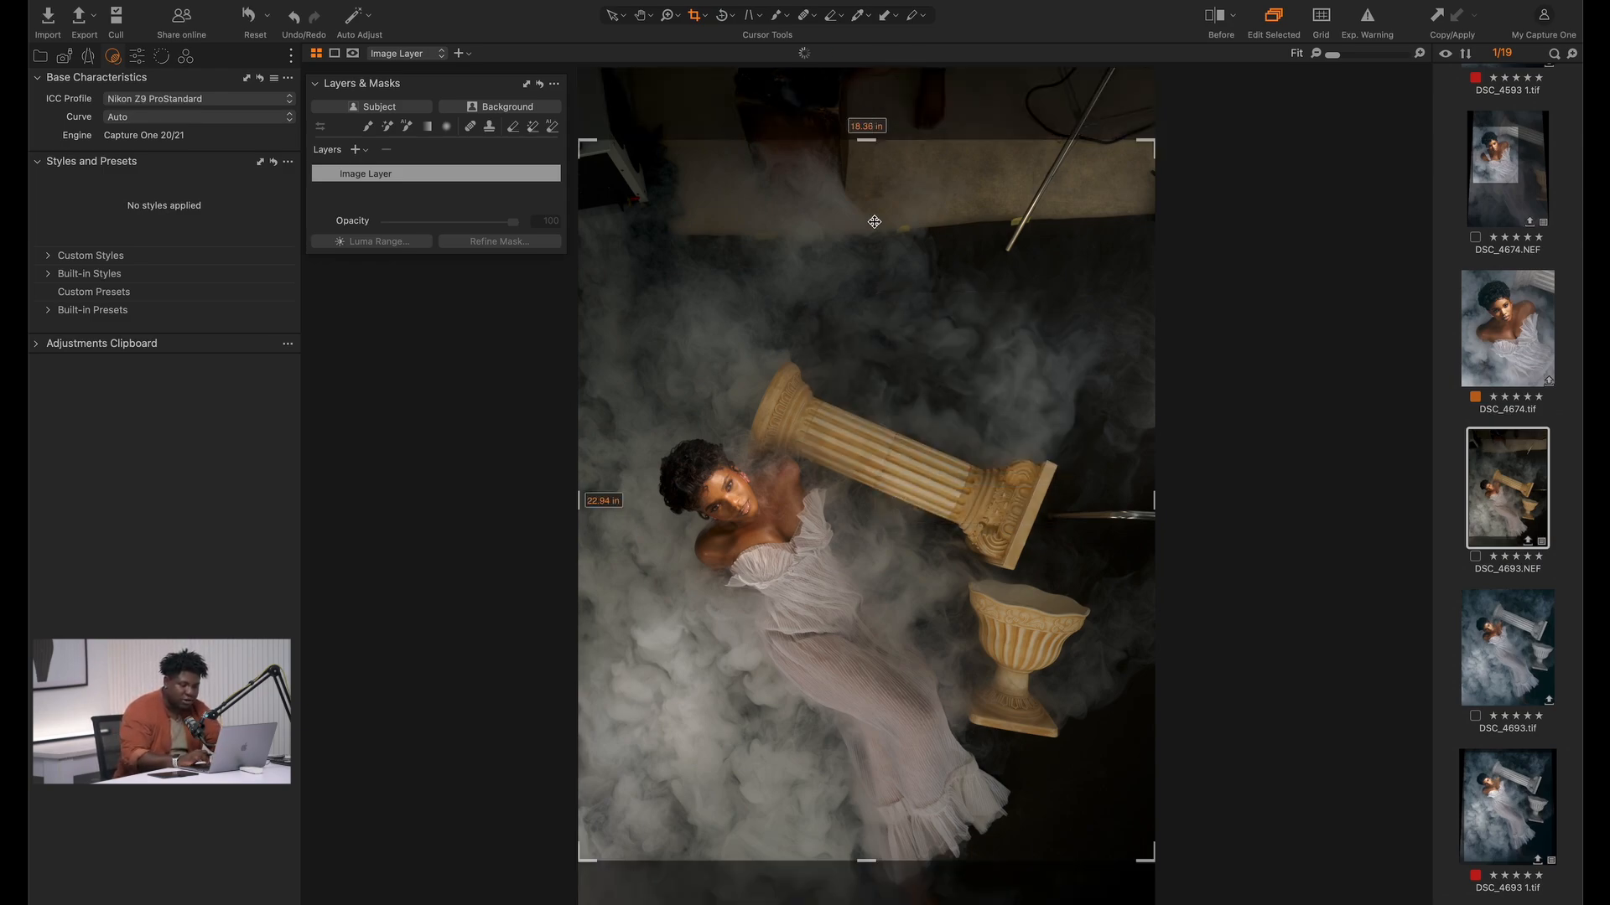
left_click_drag(874, 223, 869, 289)
left_click_drag(870, 211, 854, 269)
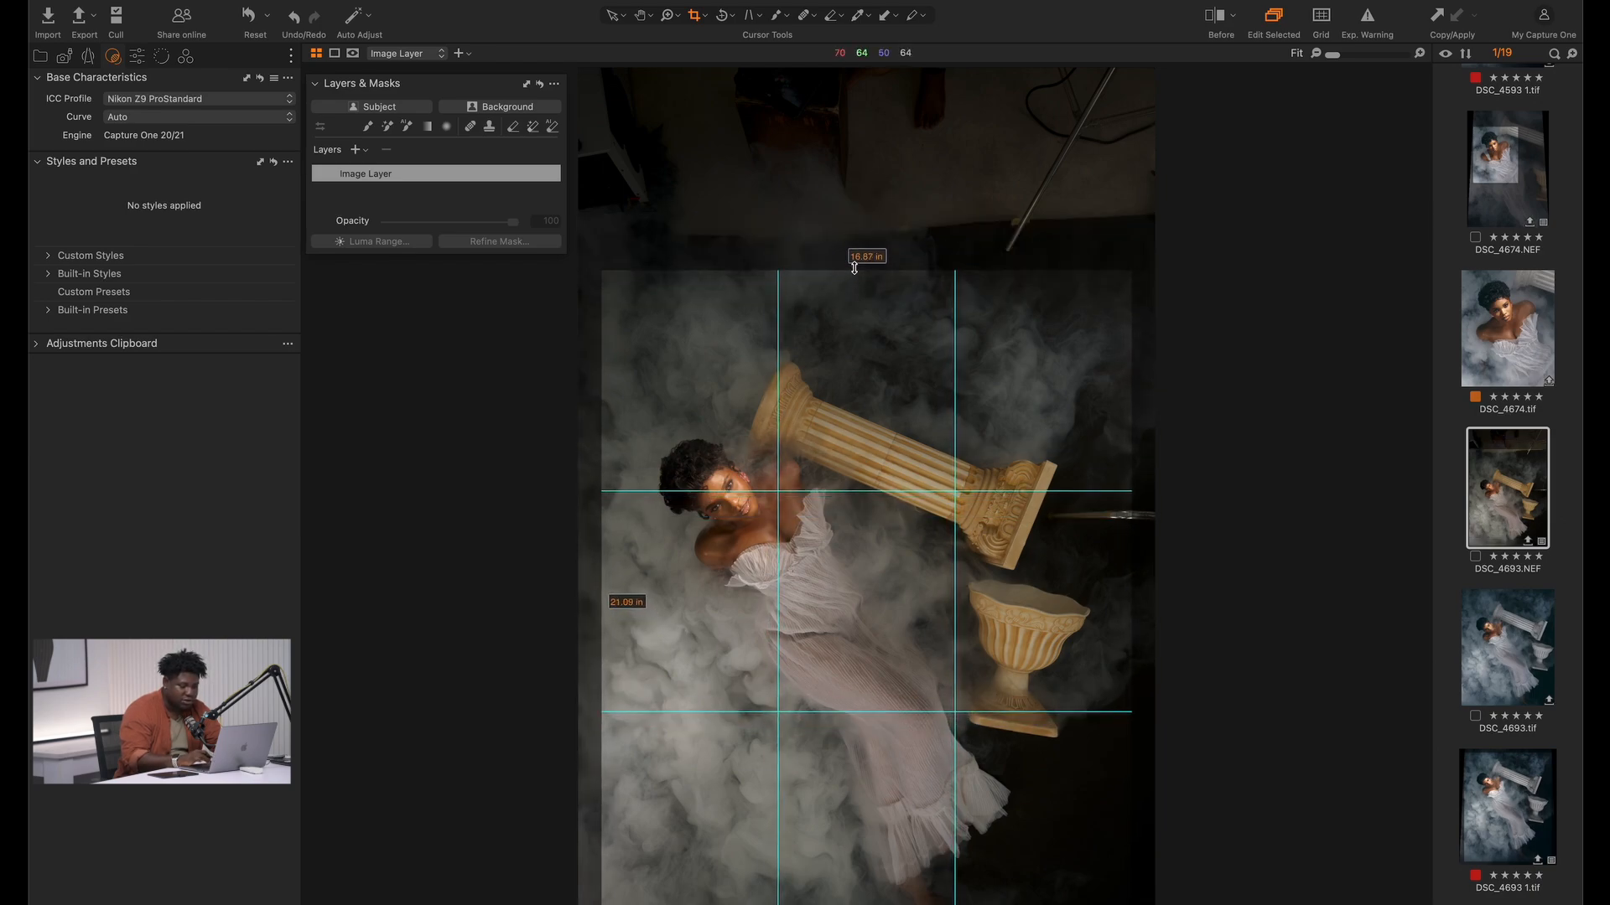
key("v")
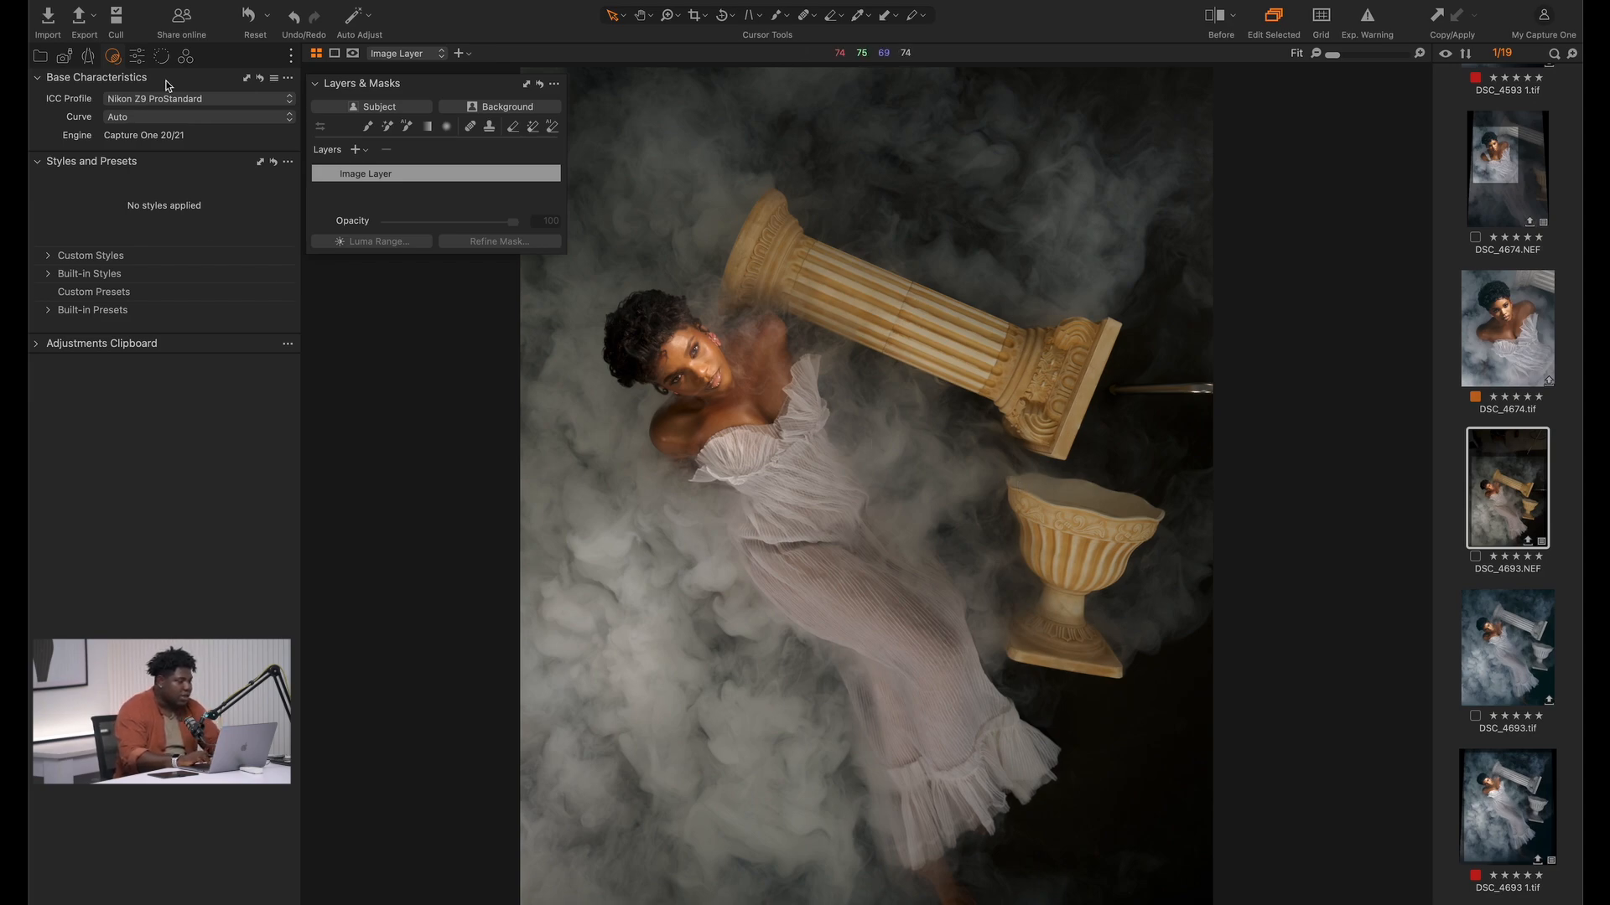
Cool the photo's white balance by setting Kelvin to 5496
left_click(186, 58)
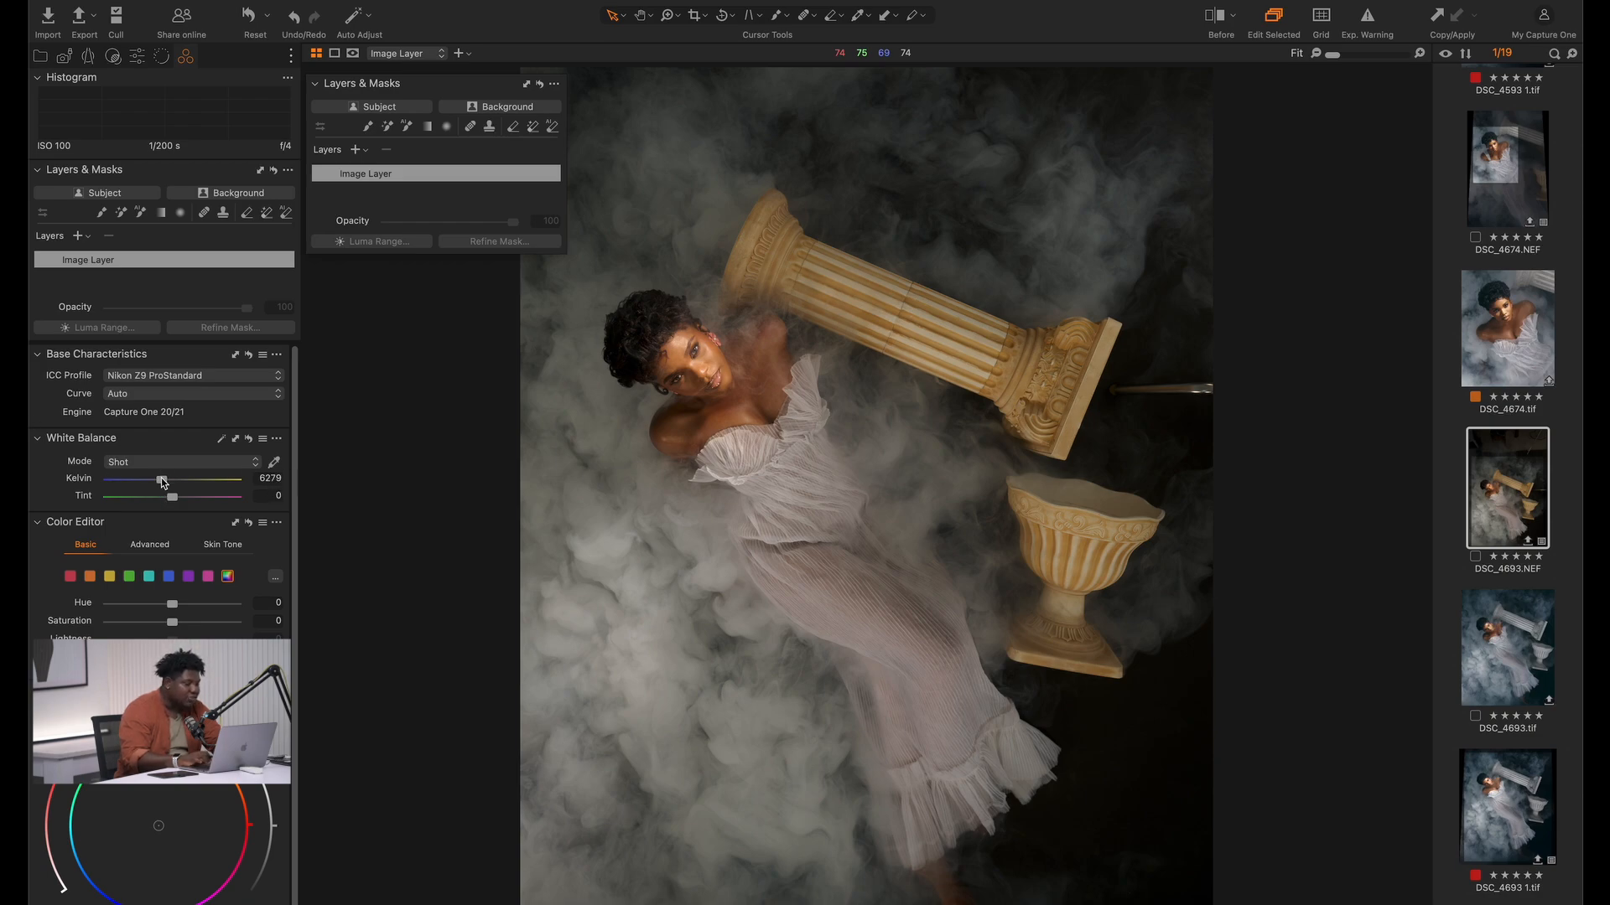
left_click_drag(162, 480, 156, 483)
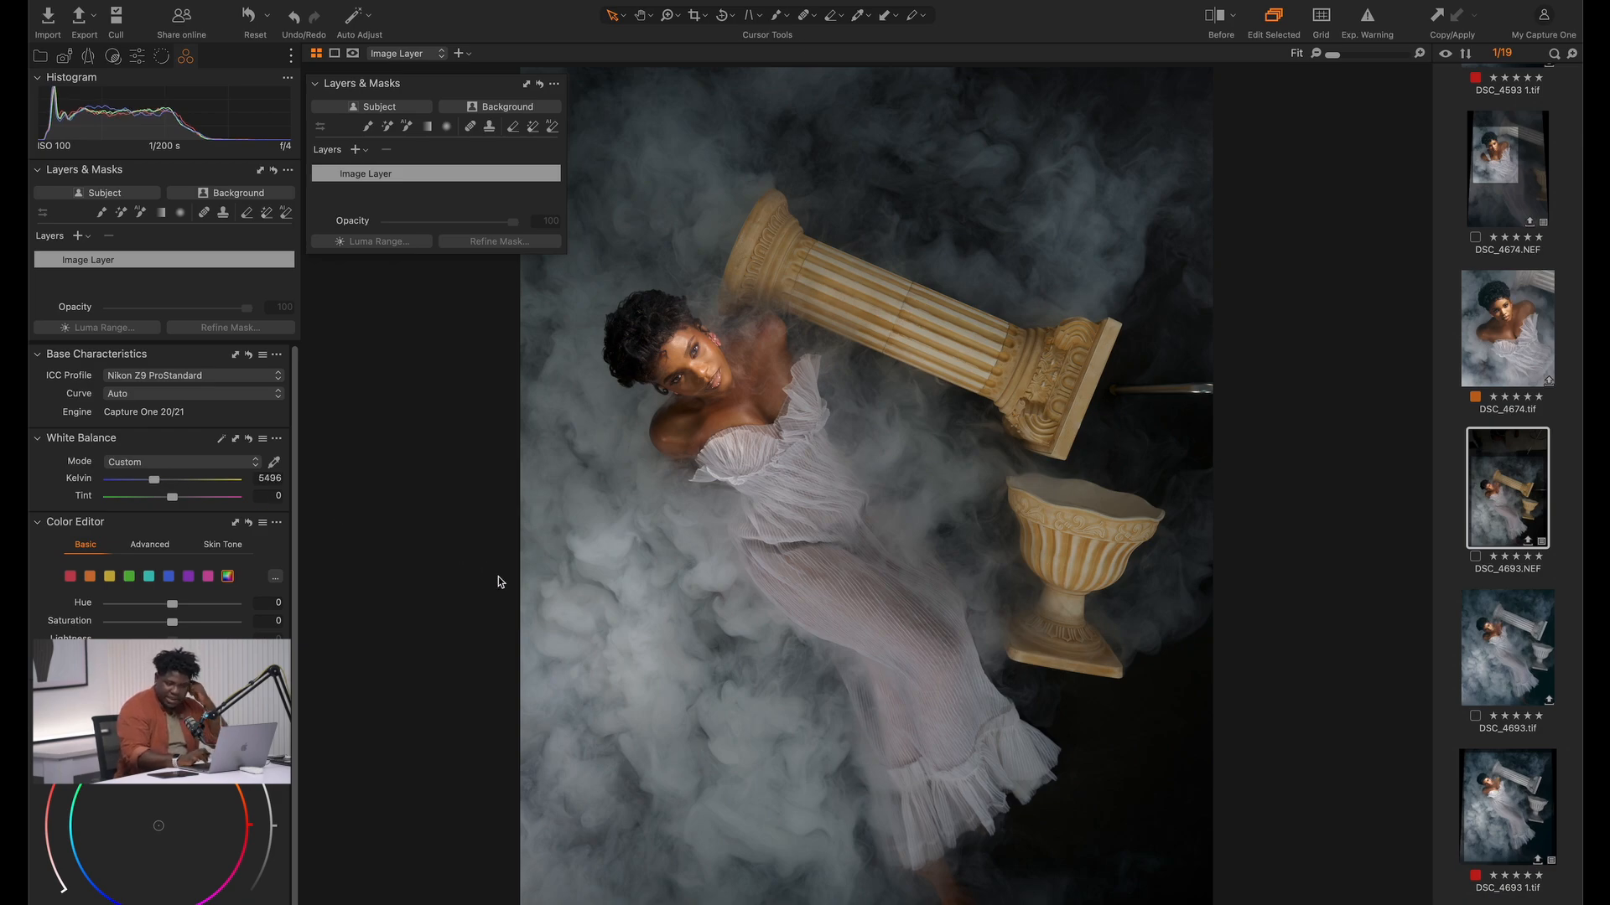
Compare the cooled photo with its unedited version several times
key("y")
key("y")
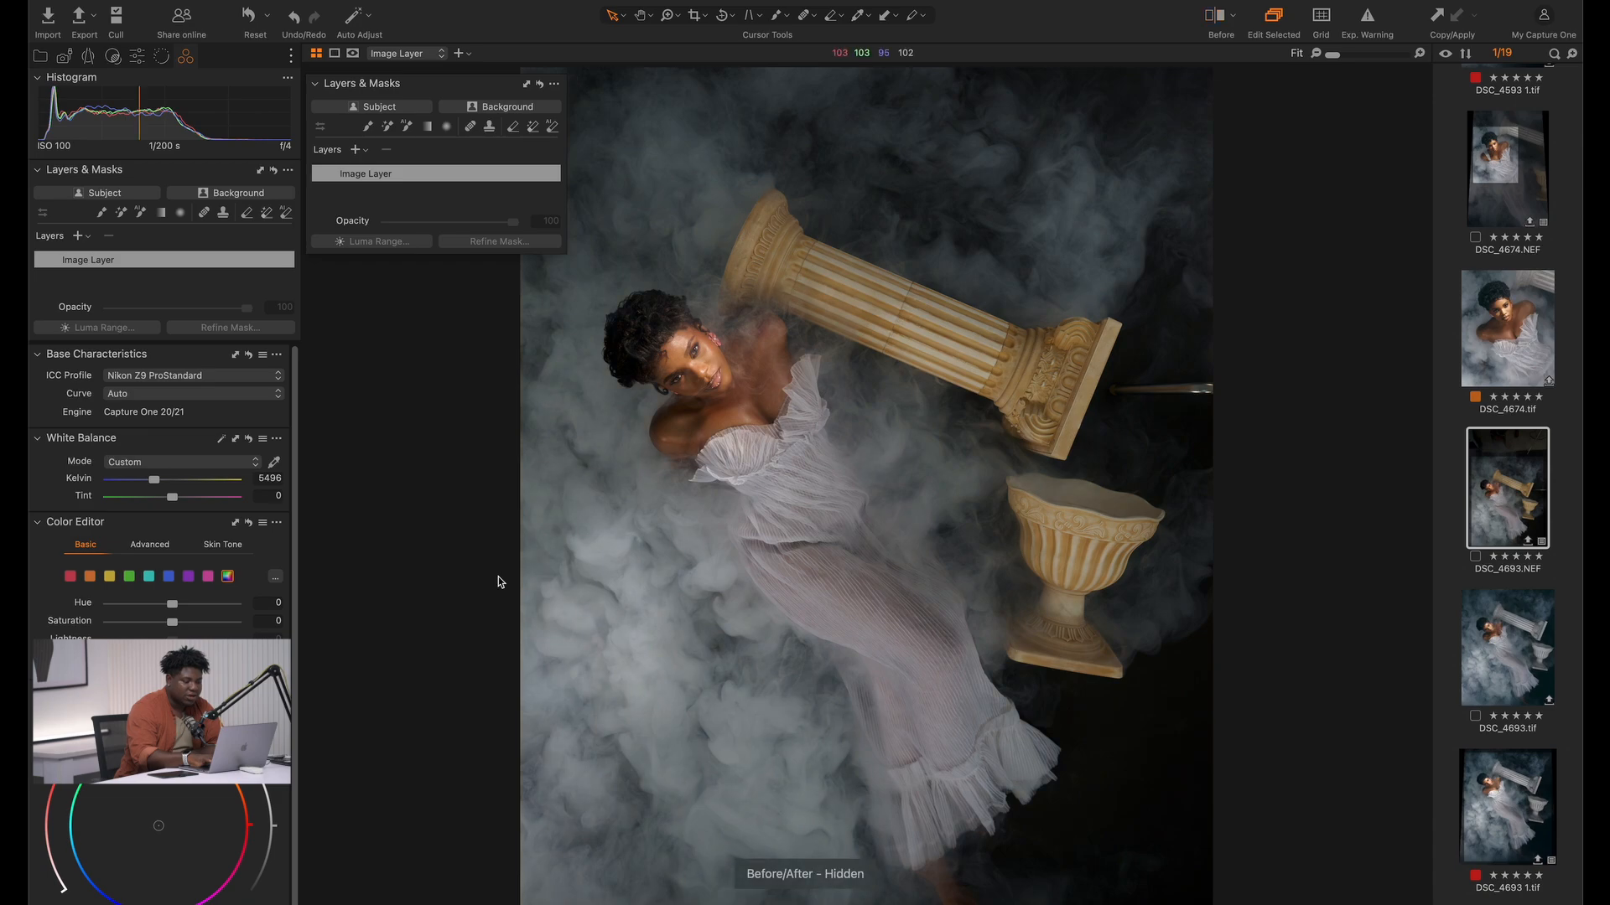
key("y")
key("y")
key("y")
key("y")
key("y")
key("y")
key("y")
key("y")
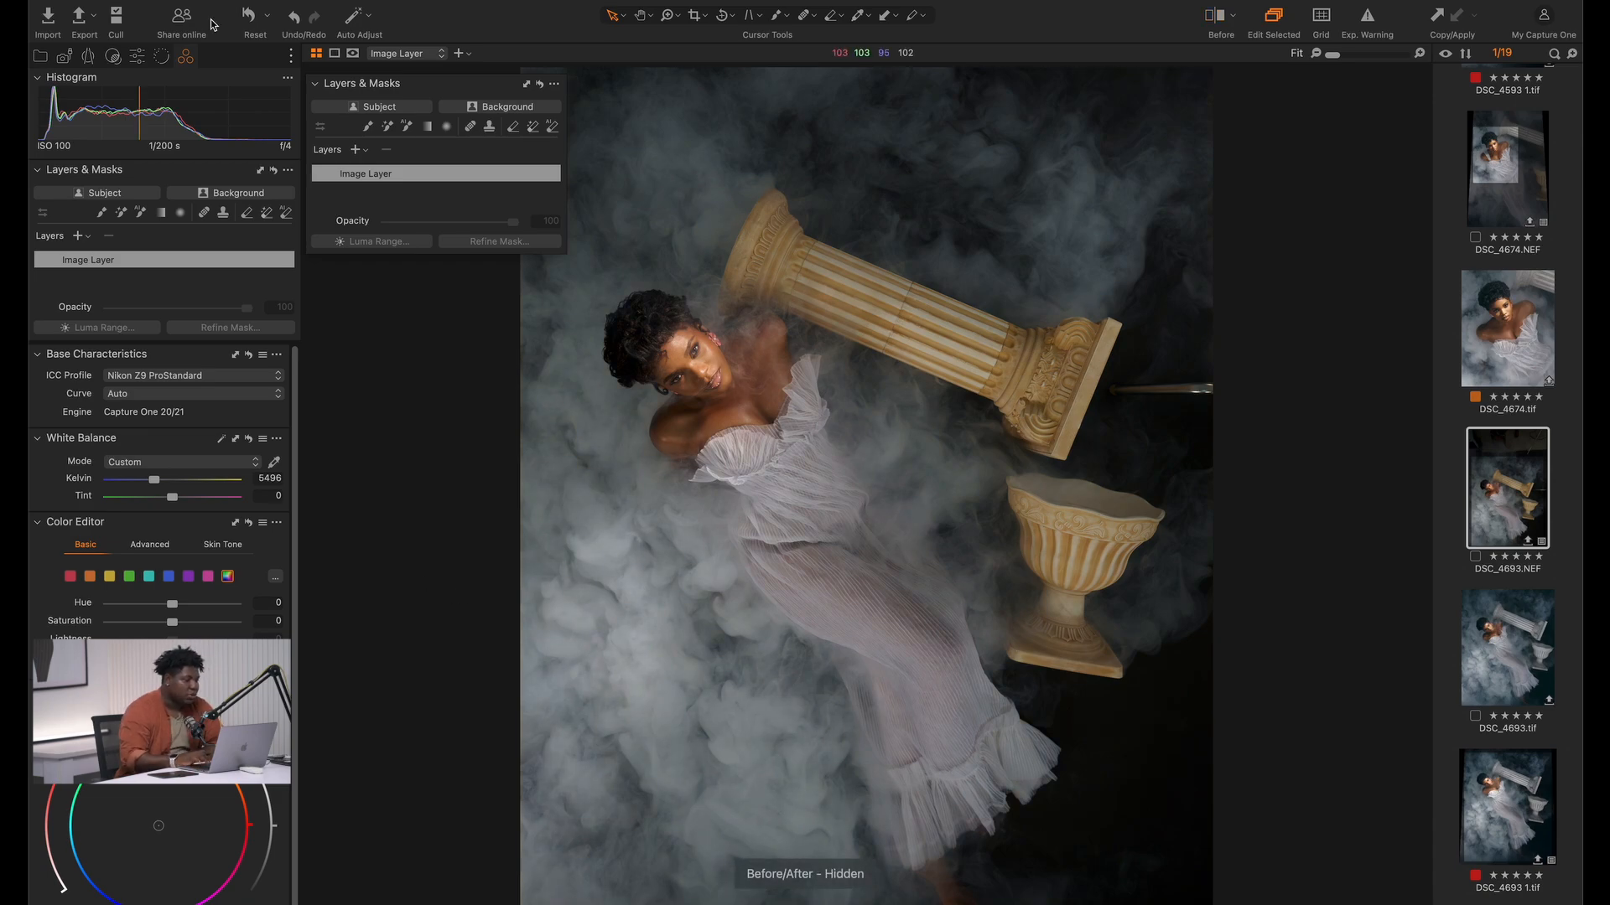
Apply the custom style Film to the photo as a new layer
left_click(139, 58)
left_click(114, 55)
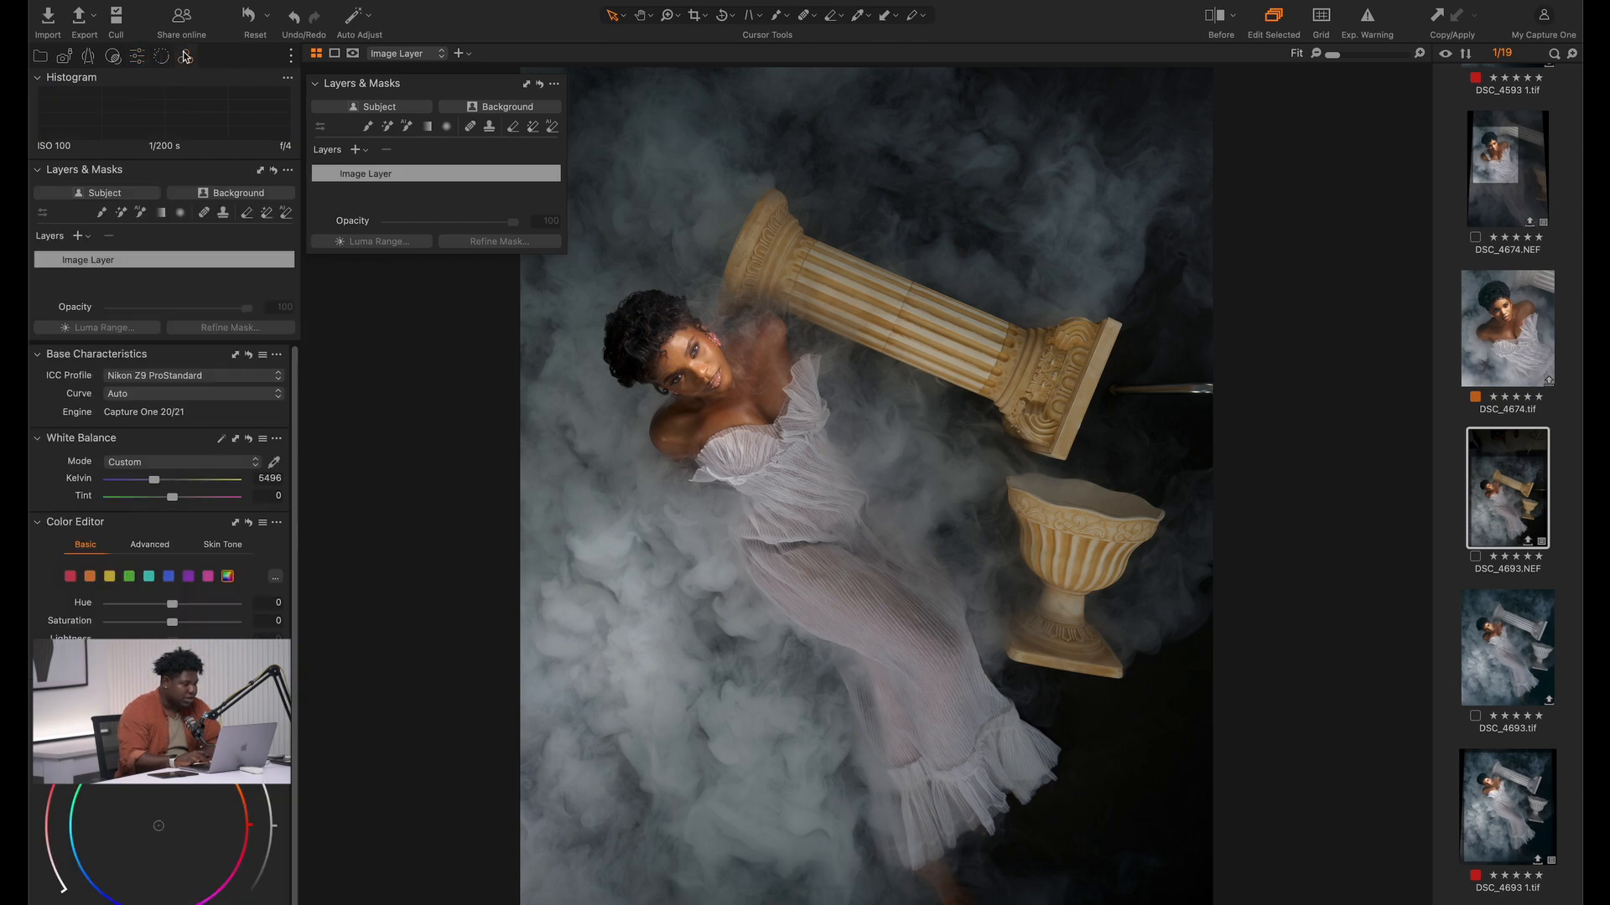
left_click(113, 55)
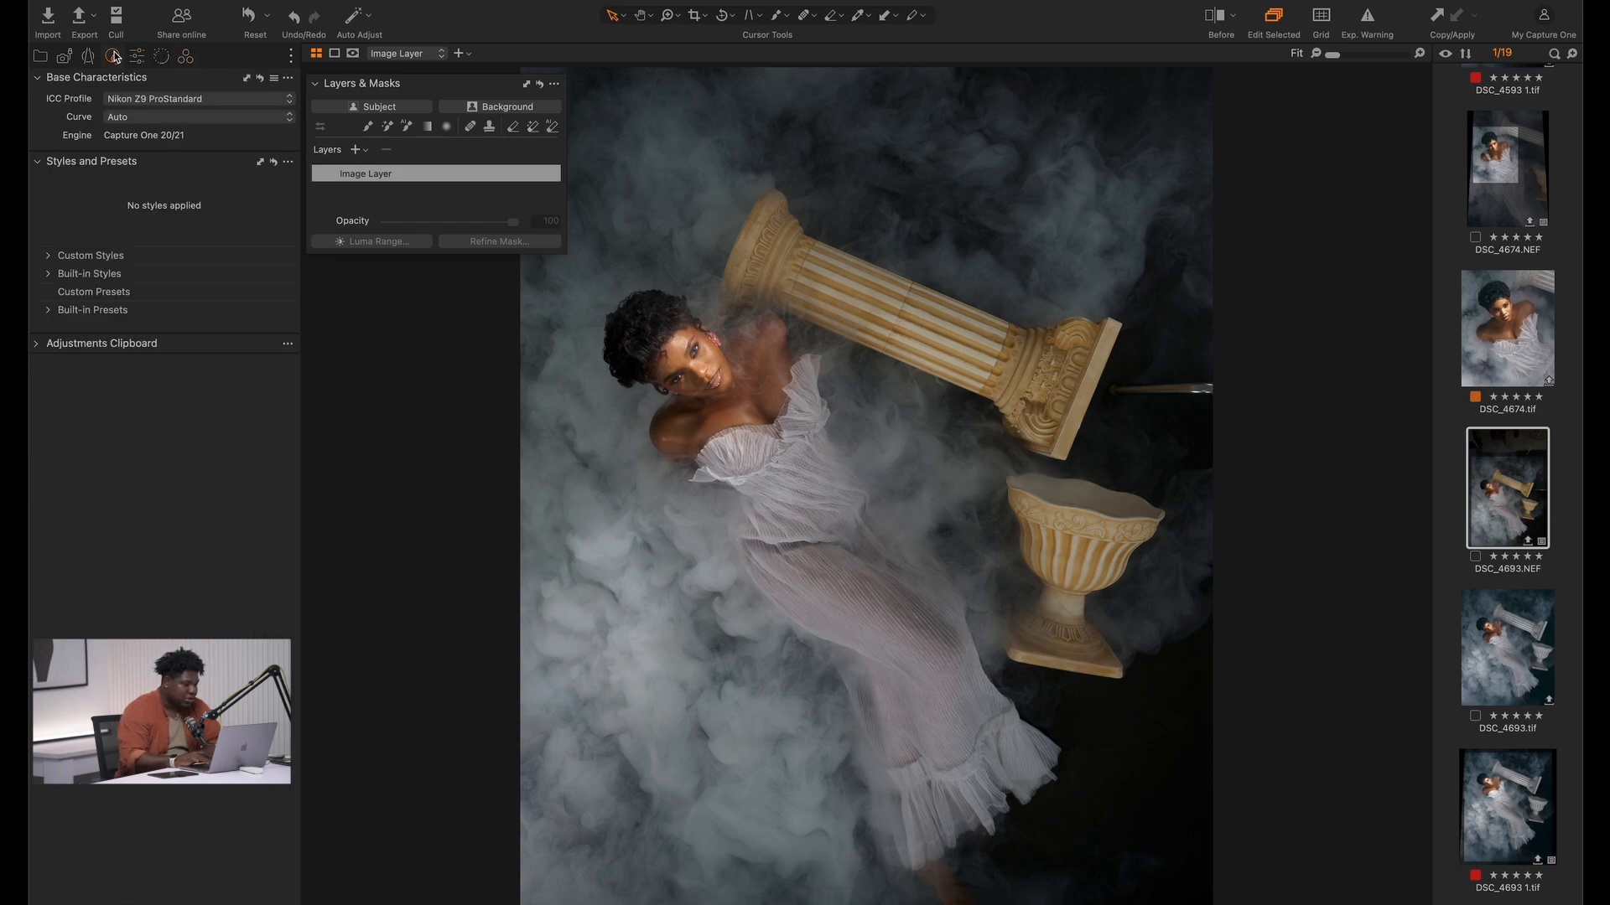
left_click(51, 258)
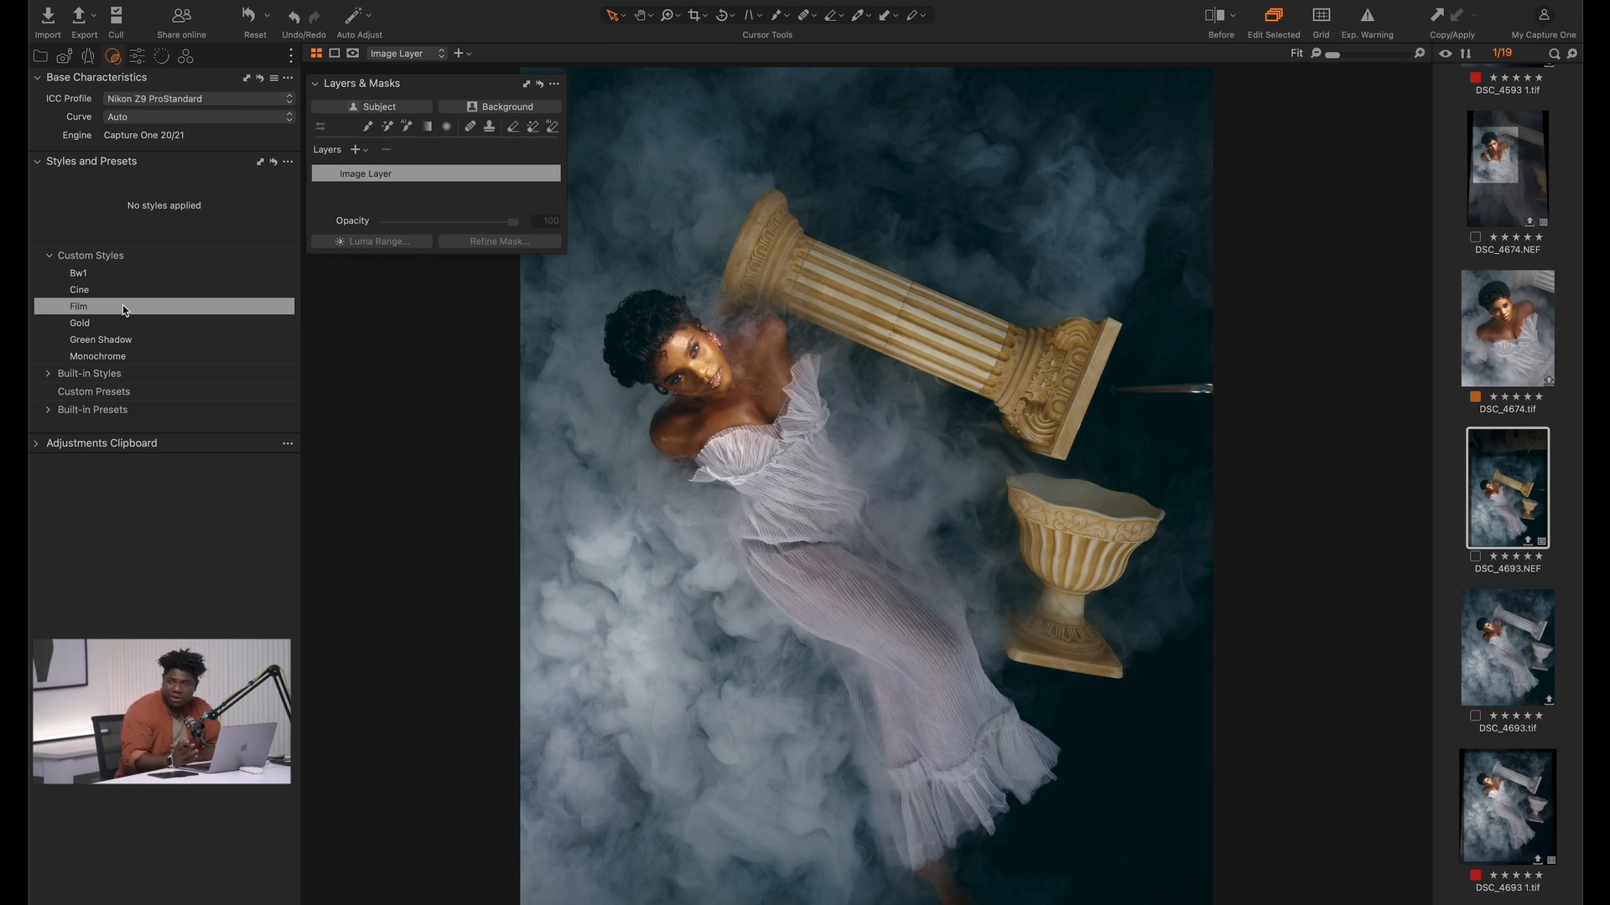
right_click(122, 306)
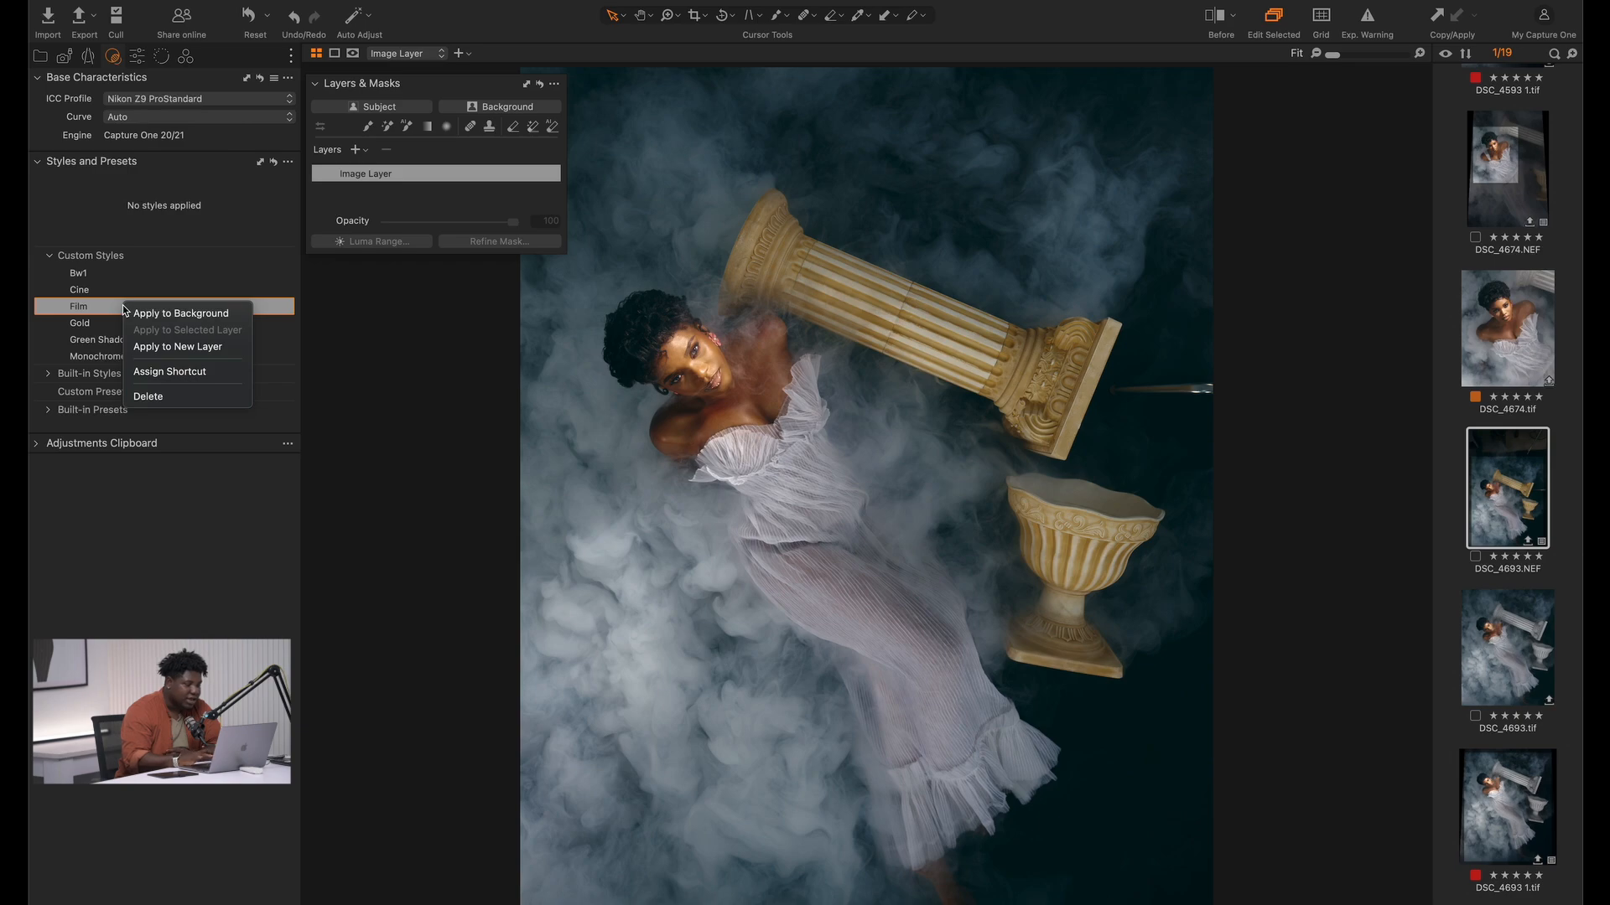
left_click(172, 346)
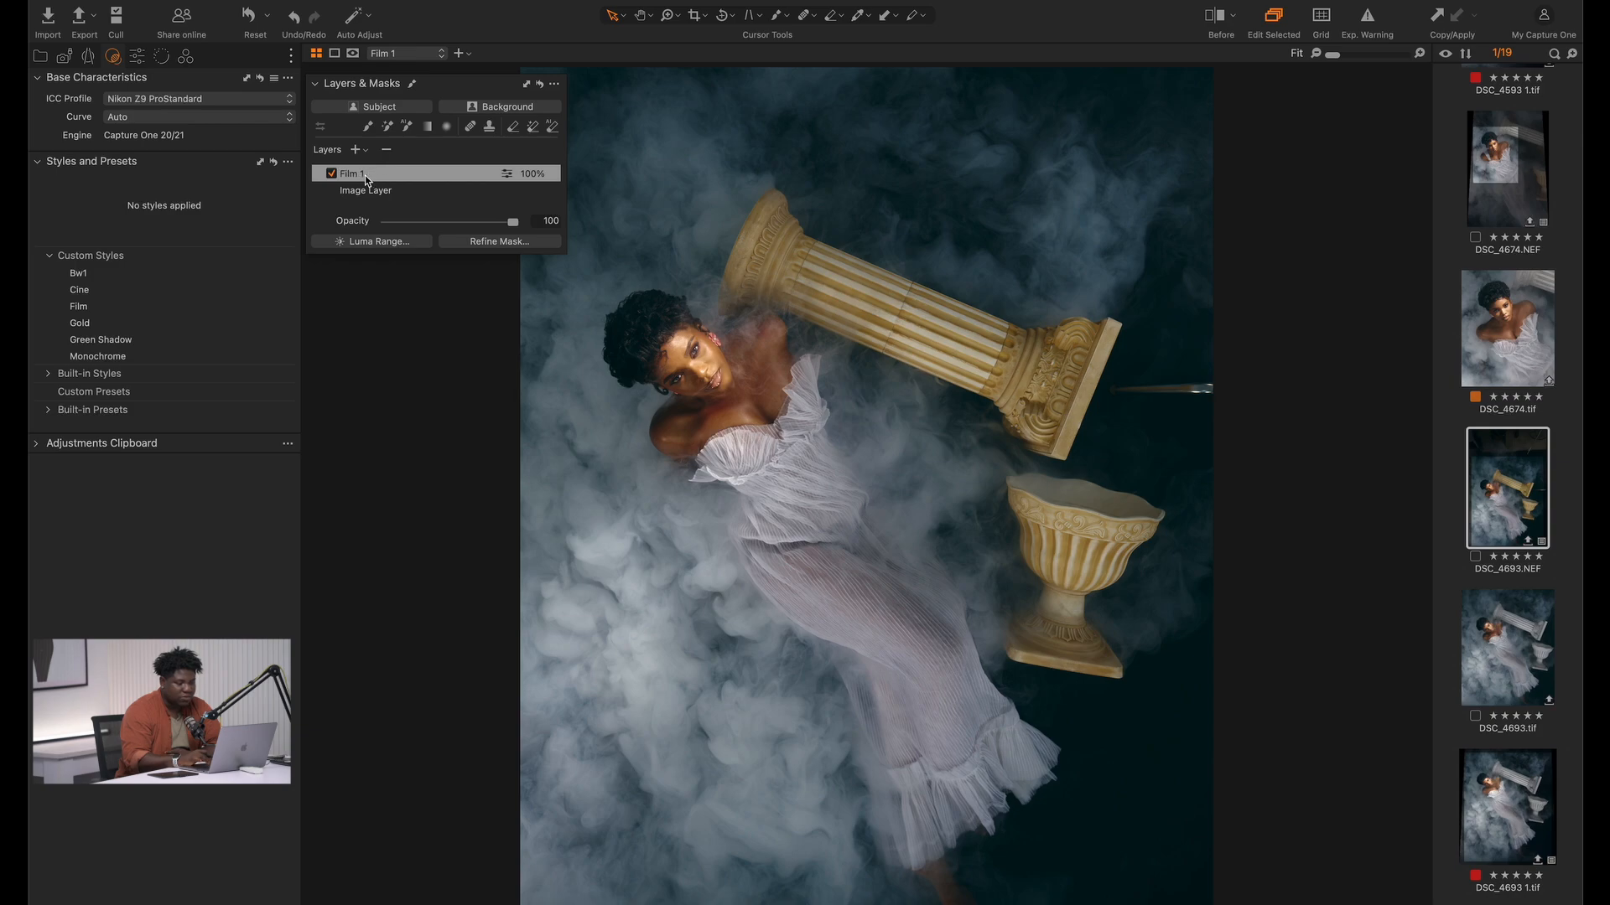
Select the Image Layer and compare the styled photo with its original before-edit version
left_click(399, 198)
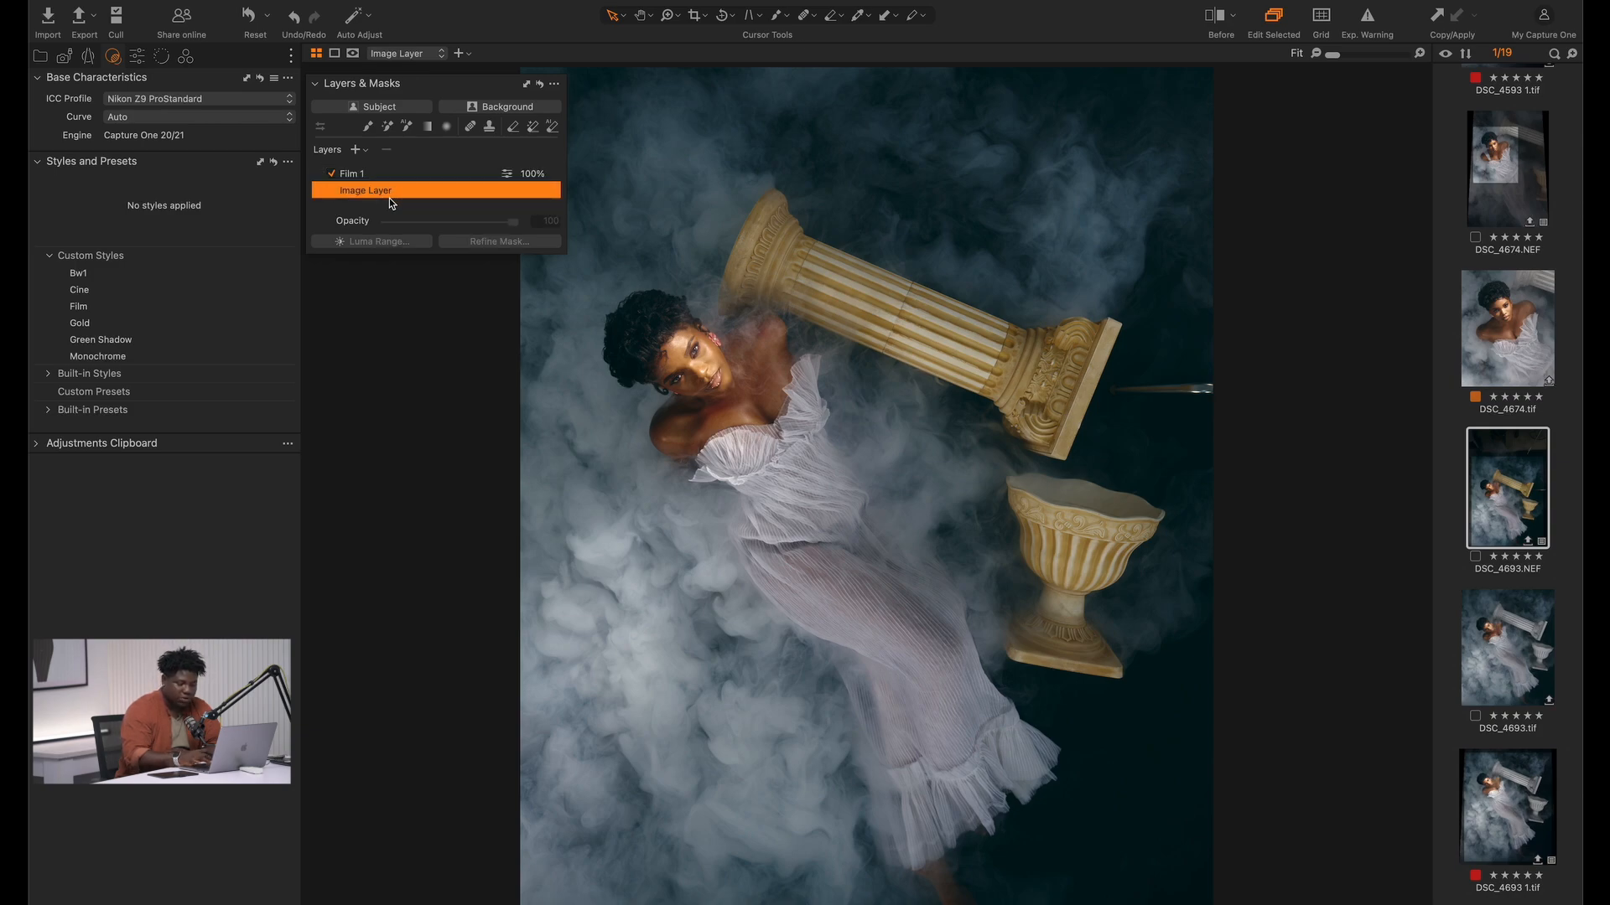
key("y")
key("y")
key("y")
key("y")
key("y")
key("y")
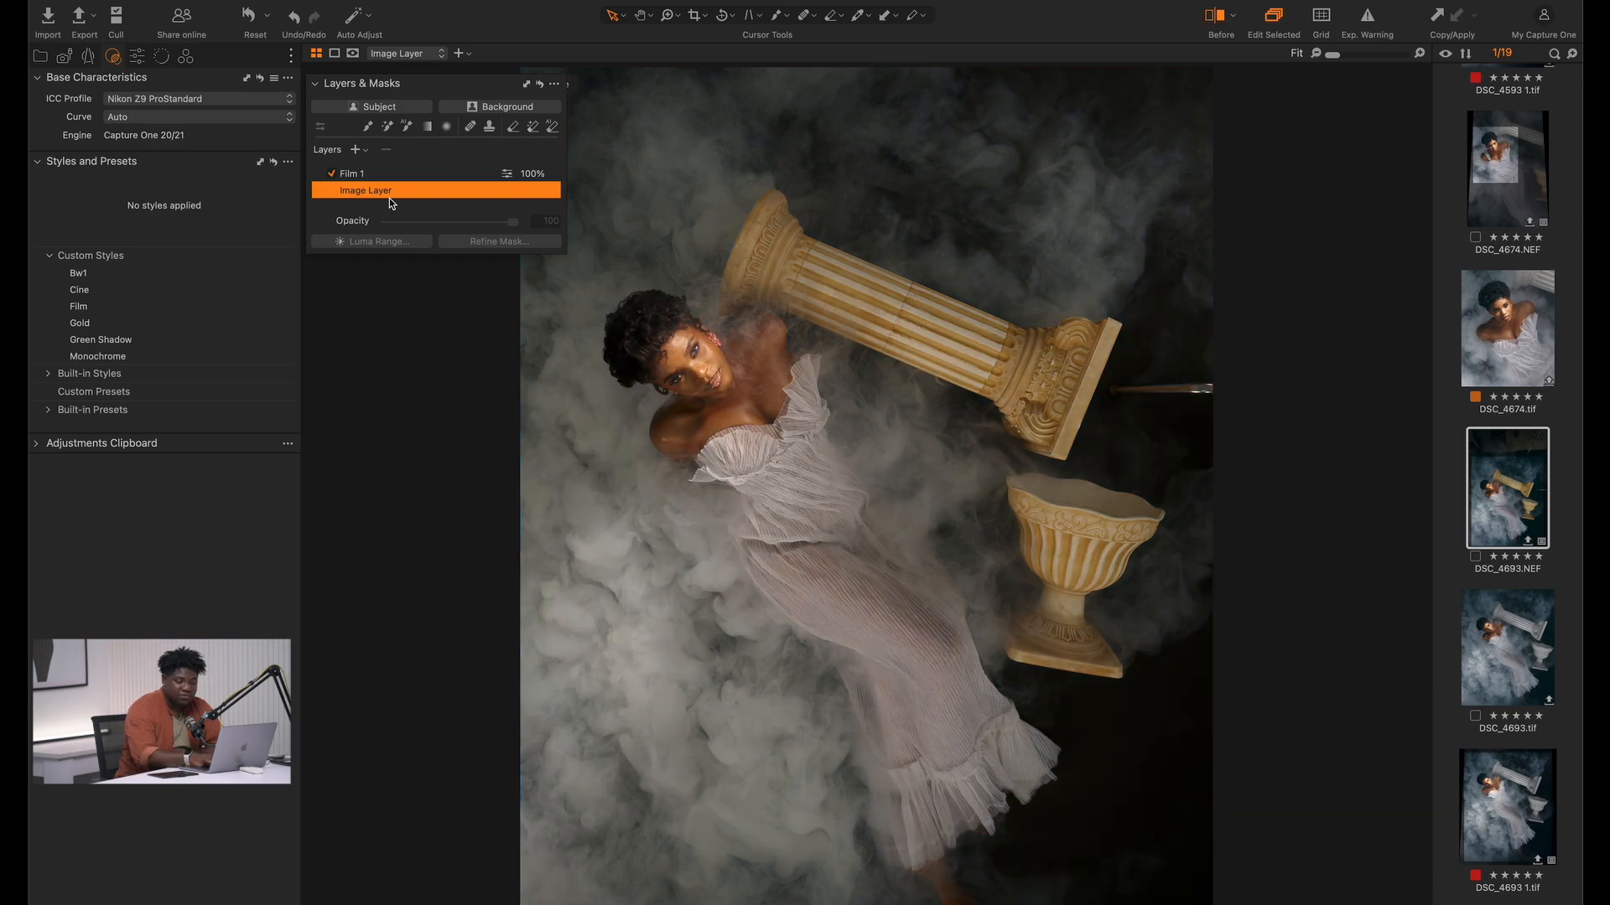
Switch the Film 1 layer off and on repeatedly to examine the style's effect, leaving it enabled
left_click(368, 173)
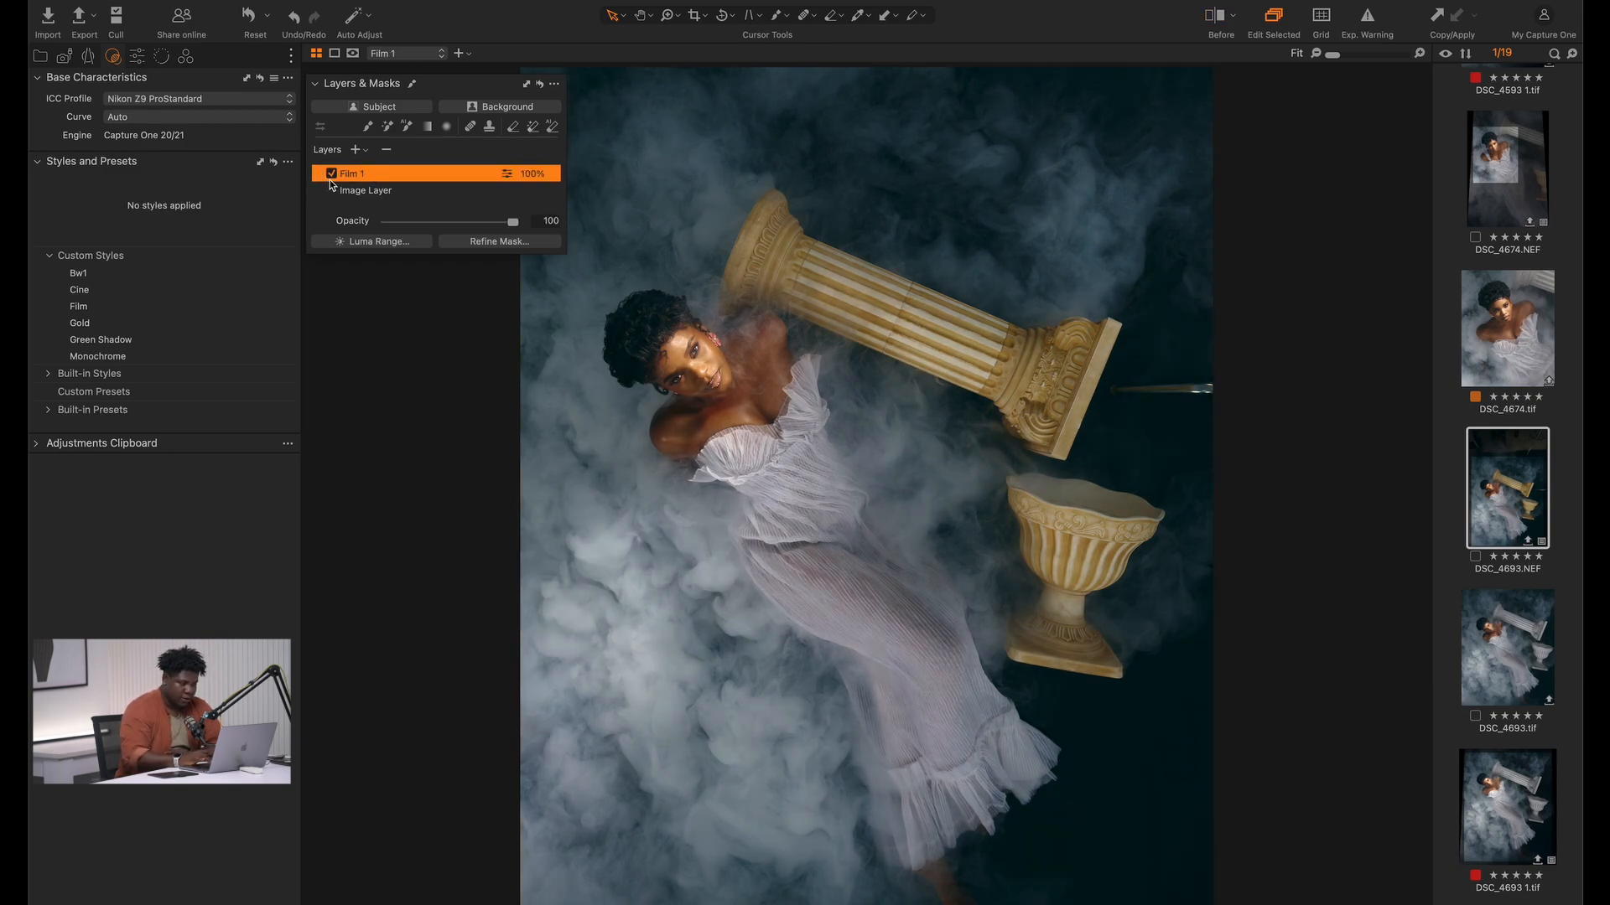
left_click(331, 174)
left_click(331, 175)
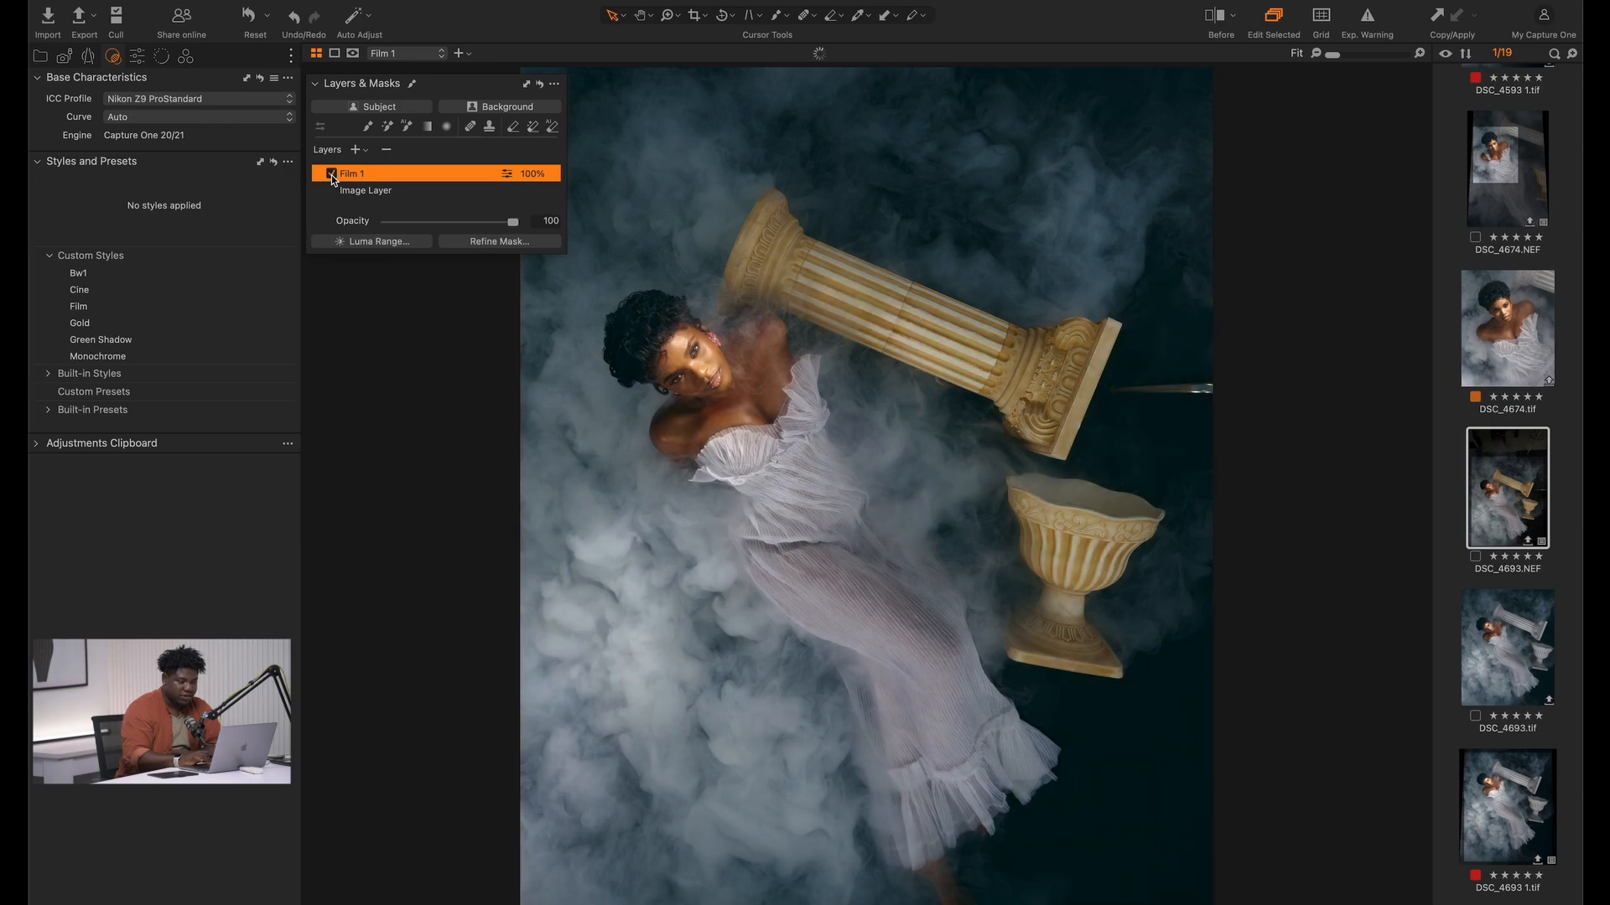
left_click(331, 176)
left_click(331, 176)
left_click(331, 176)
left_click(331, 176)
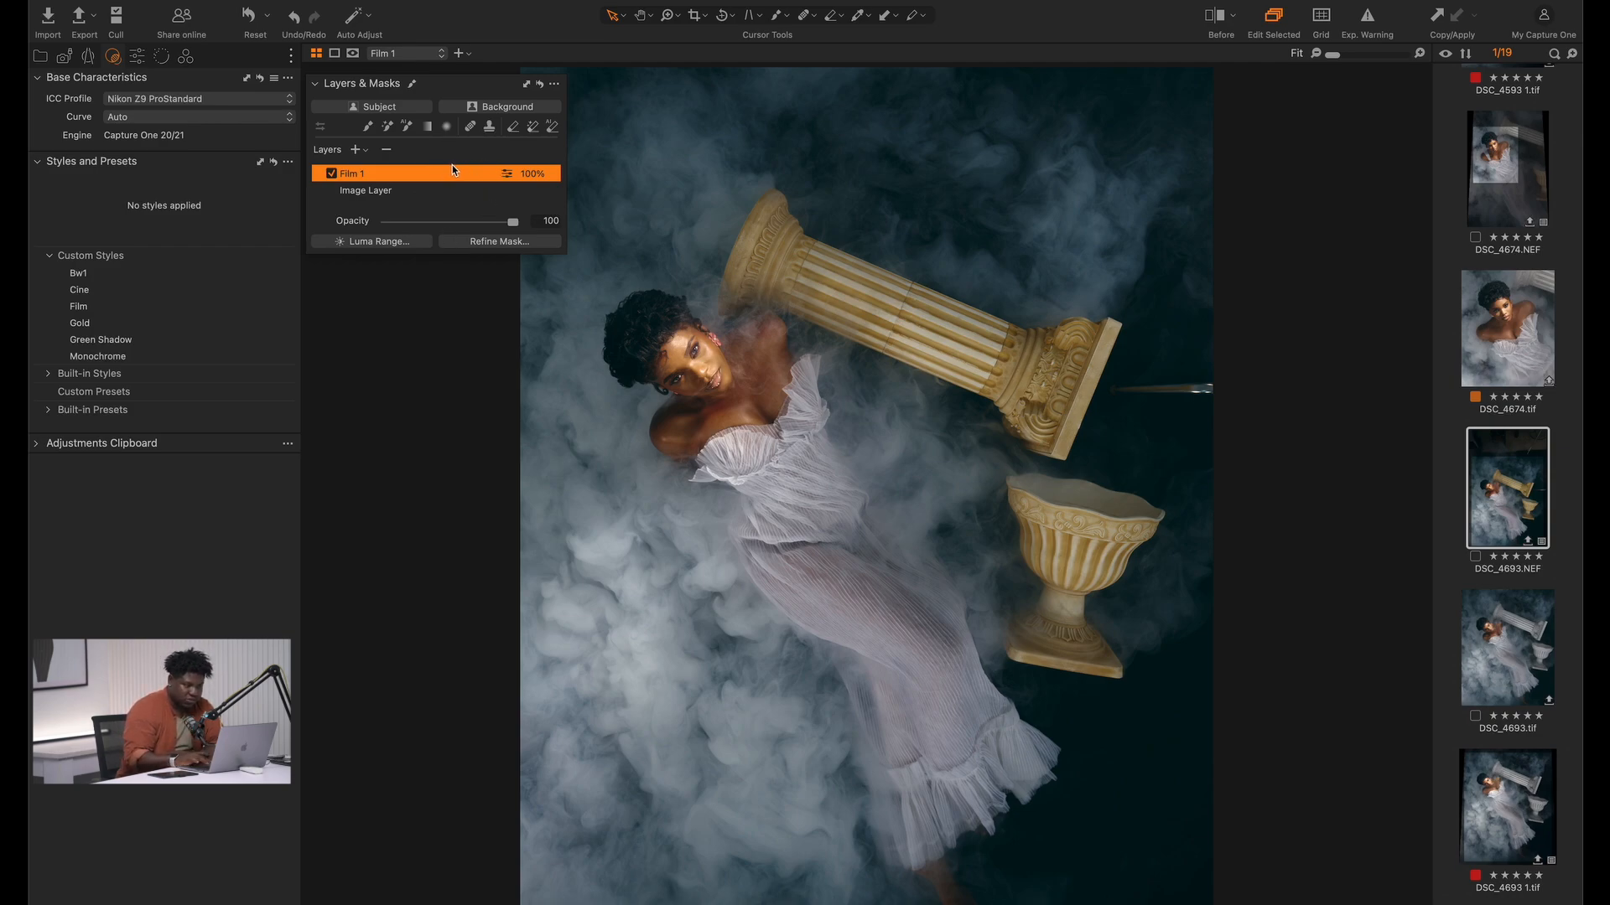
Set the Film 1 layer's opacity to 70 and compare the result with the unedited photo
left_click(489, 223)
left_click_drag(480, 223, 483, 219)
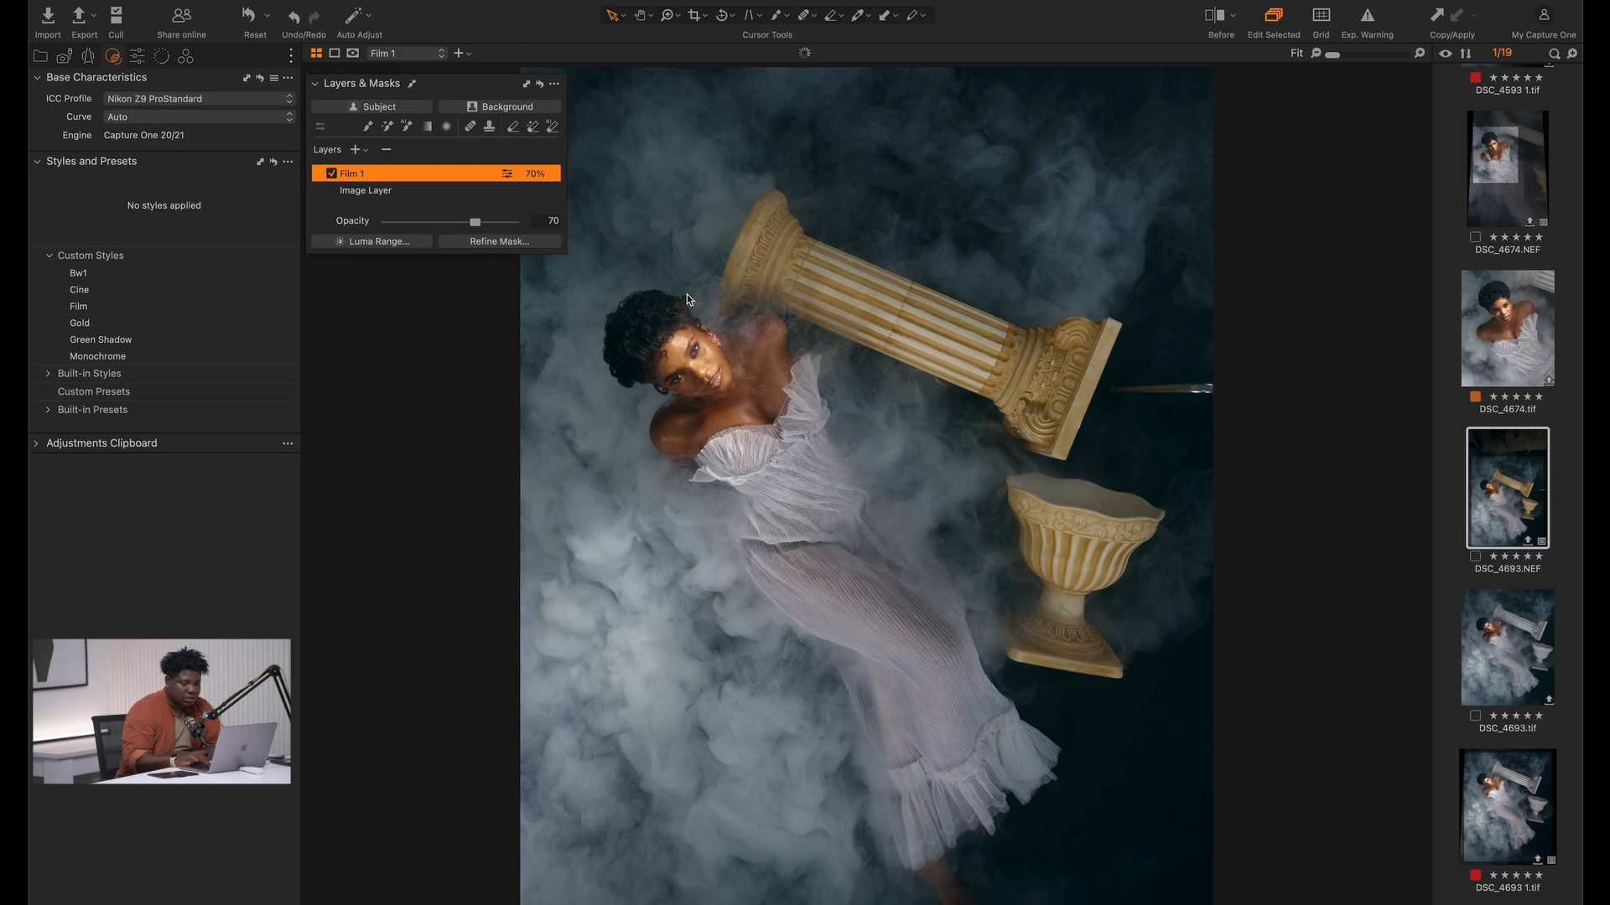
key("y")
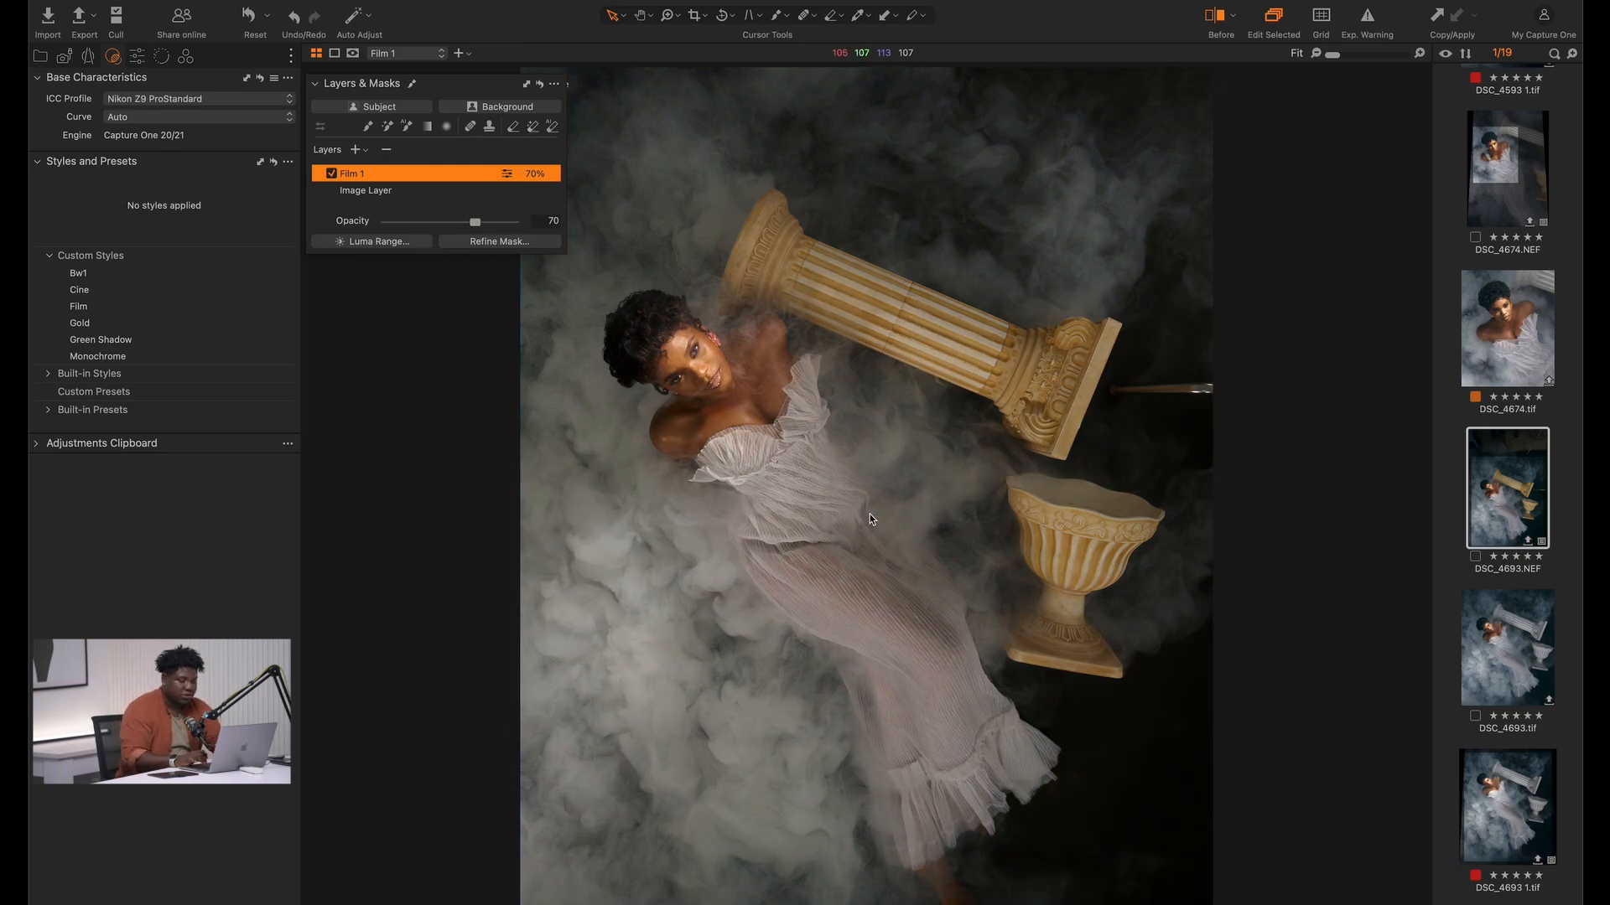
key("y")
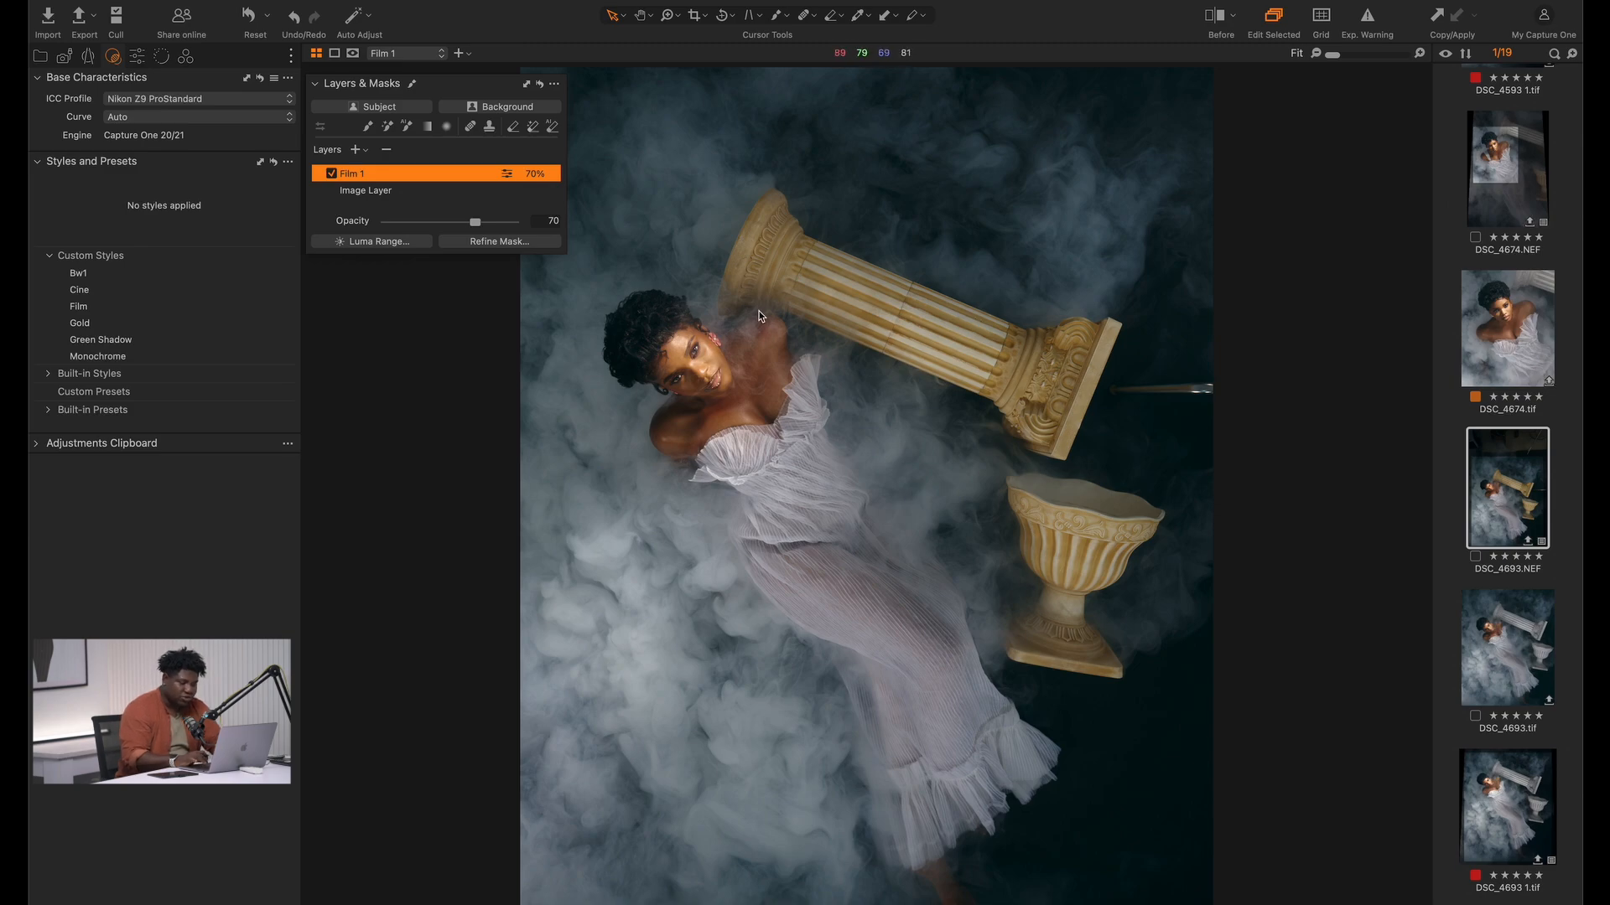
Inspect the model's face and shoulders up close, then return to the full-frame view
left_click(628, 327)
key("z")
left_click_drag(636, 331, 822, 432)
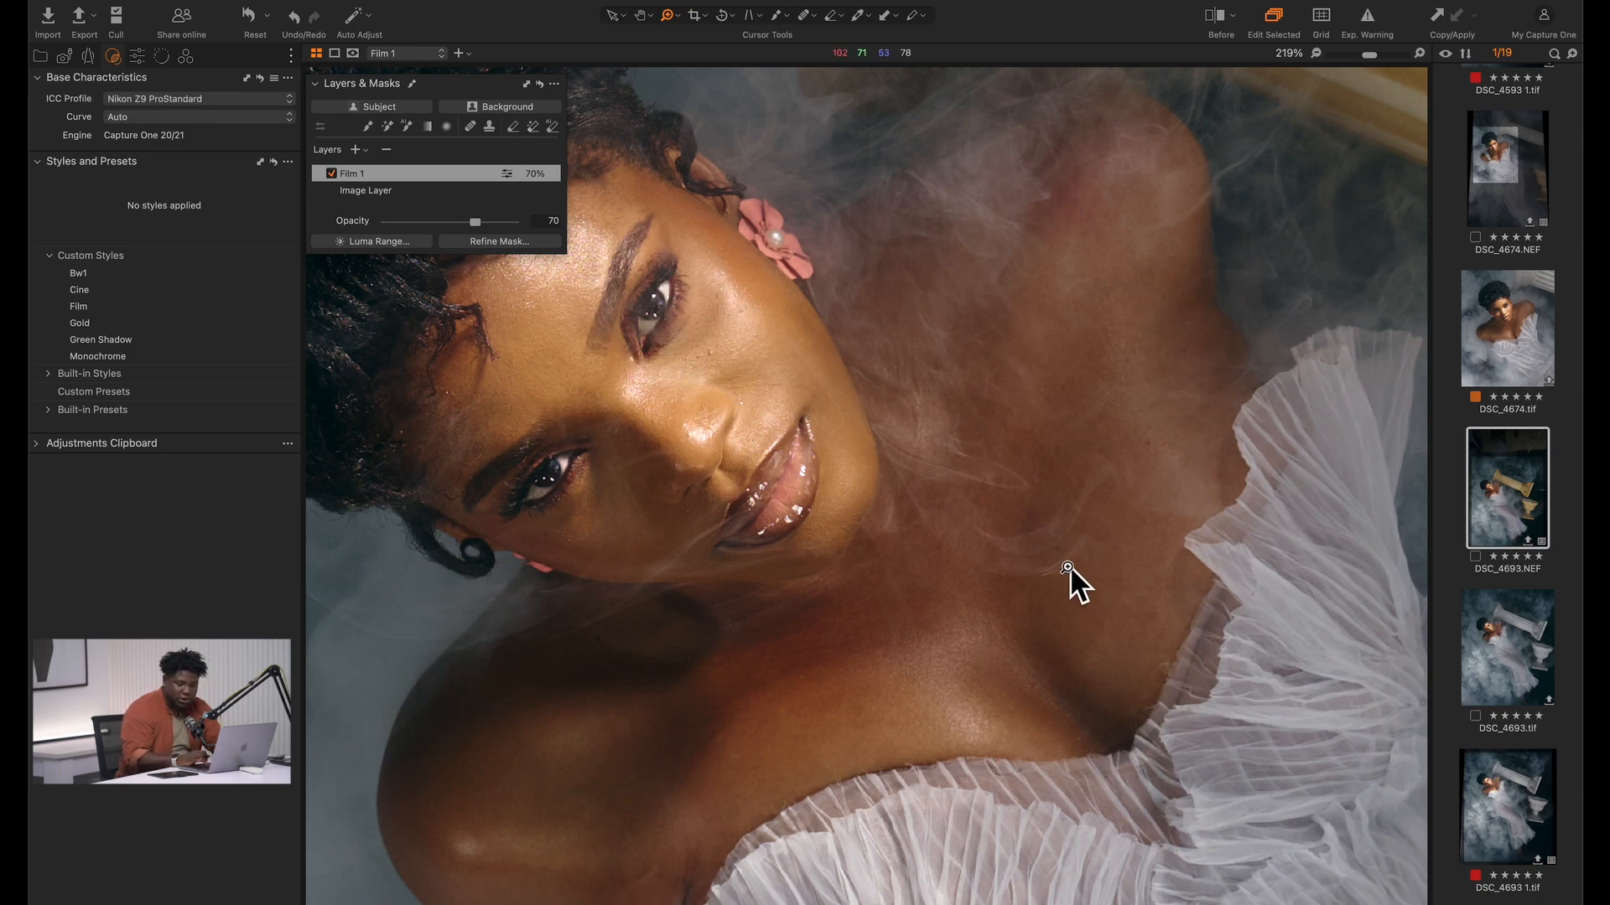
double_click(1007, 591)
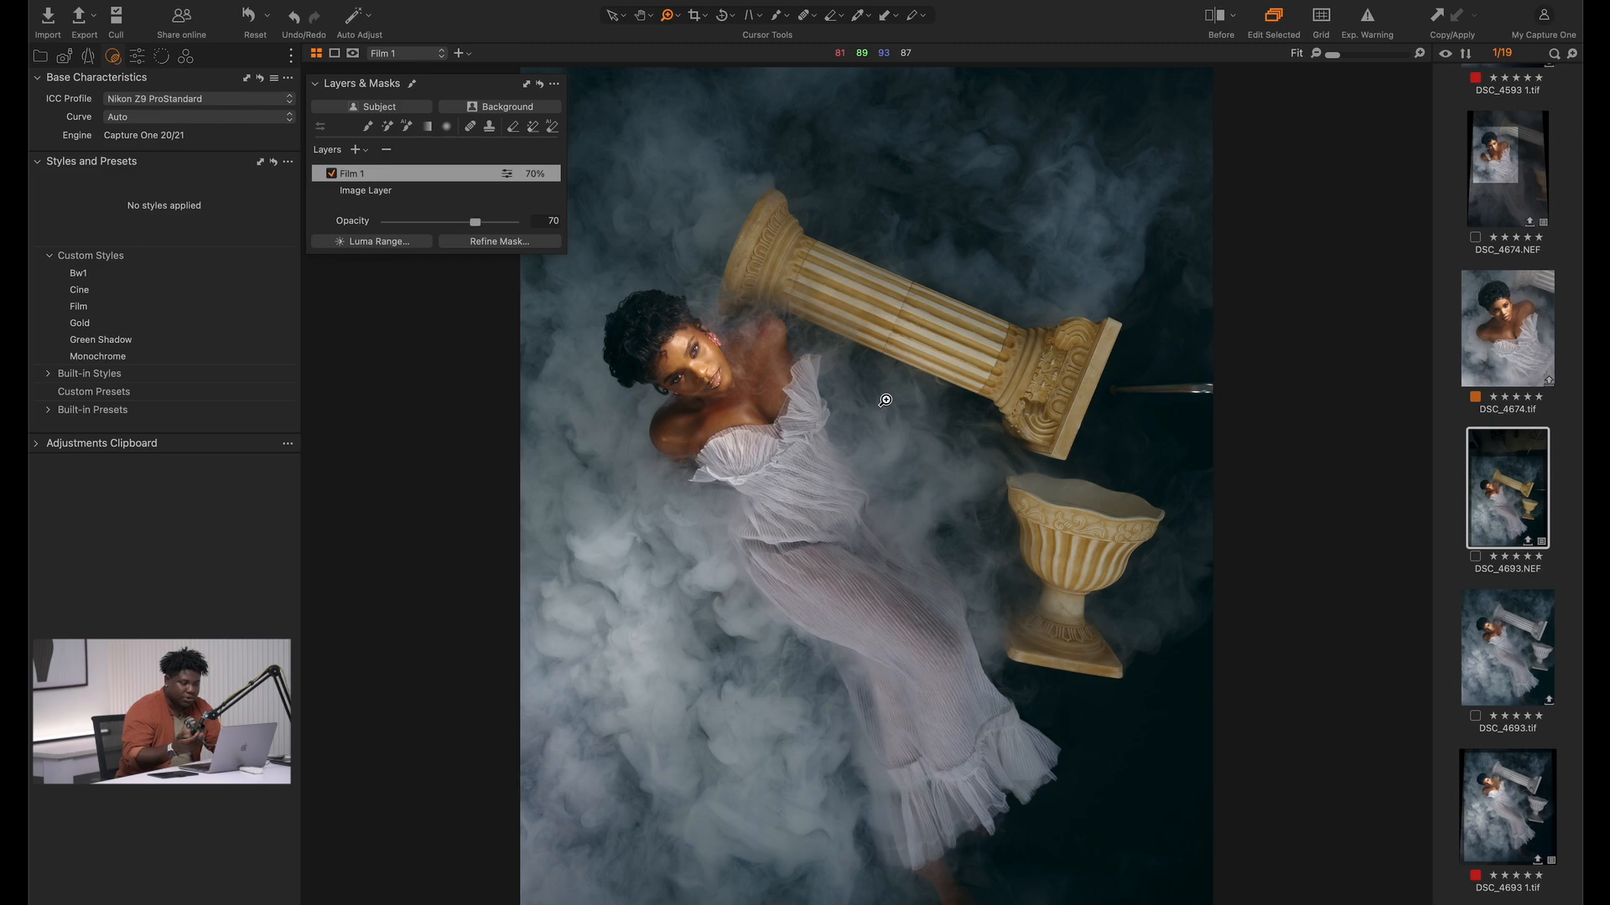
Add a new adjustment layer above the Film 1 layer and name it Body
left_click(355, 148)
double_click(385, 172)
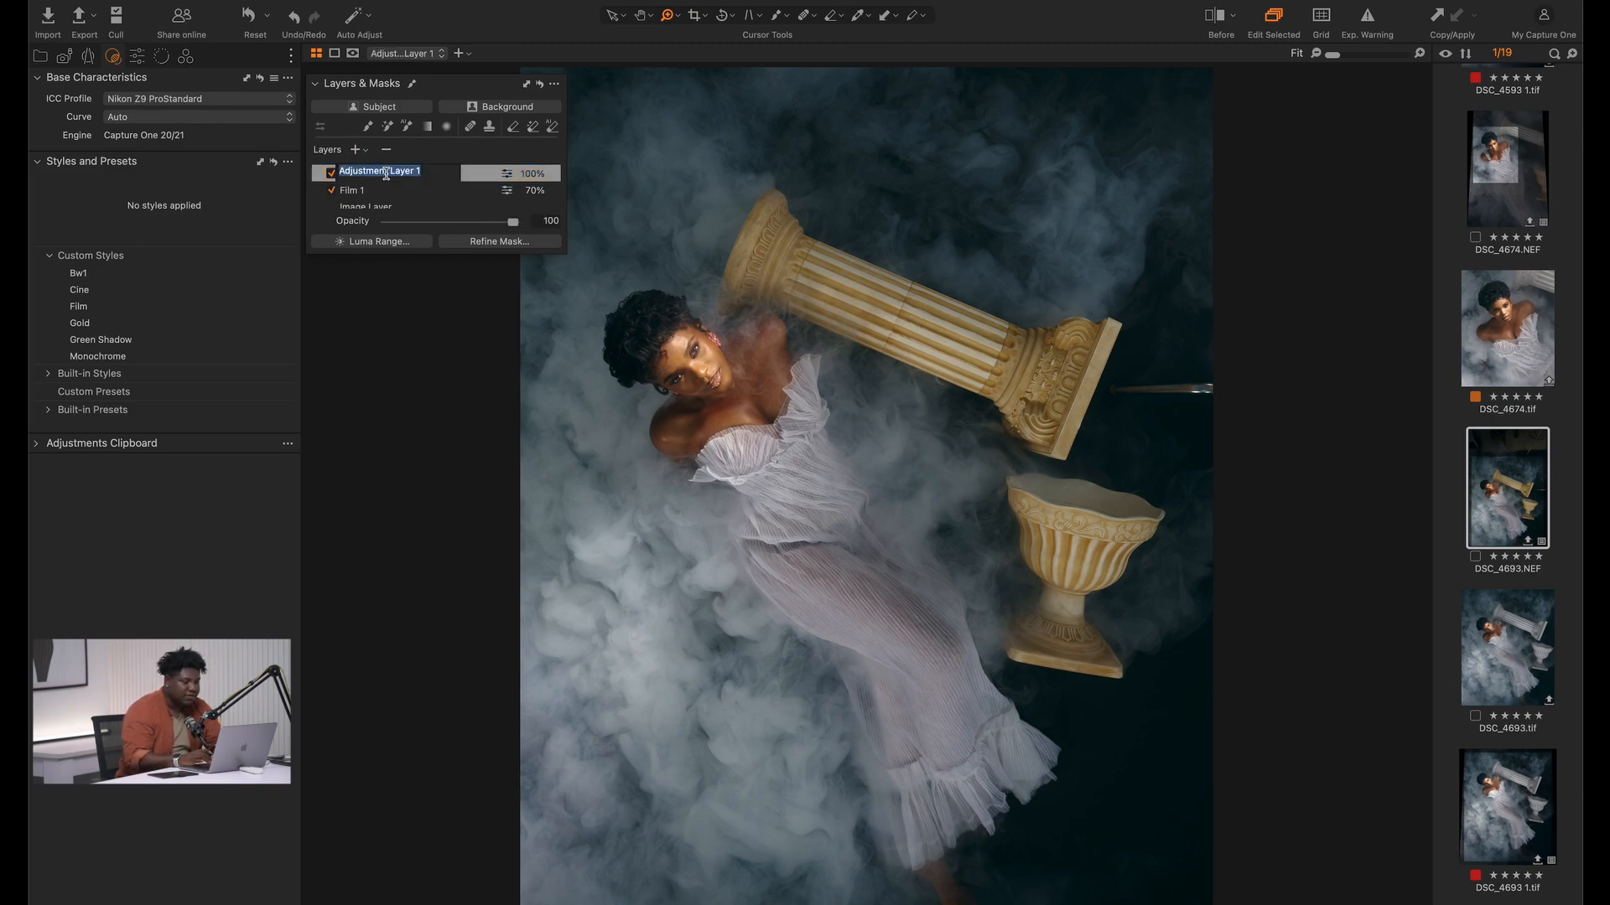
type("dy")
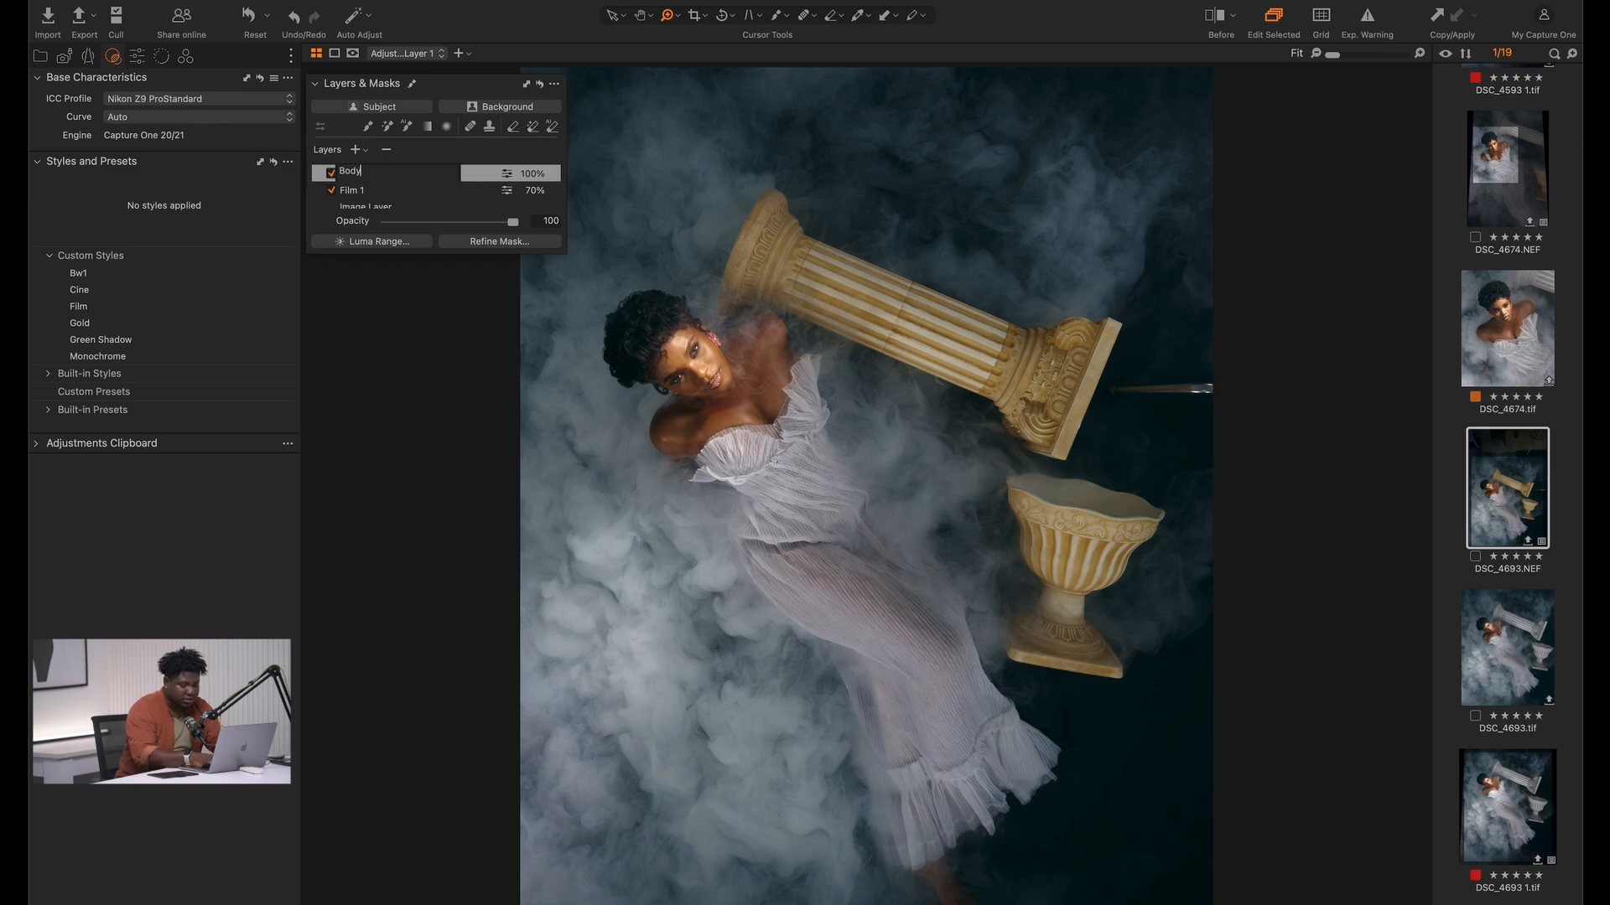
key("Return")
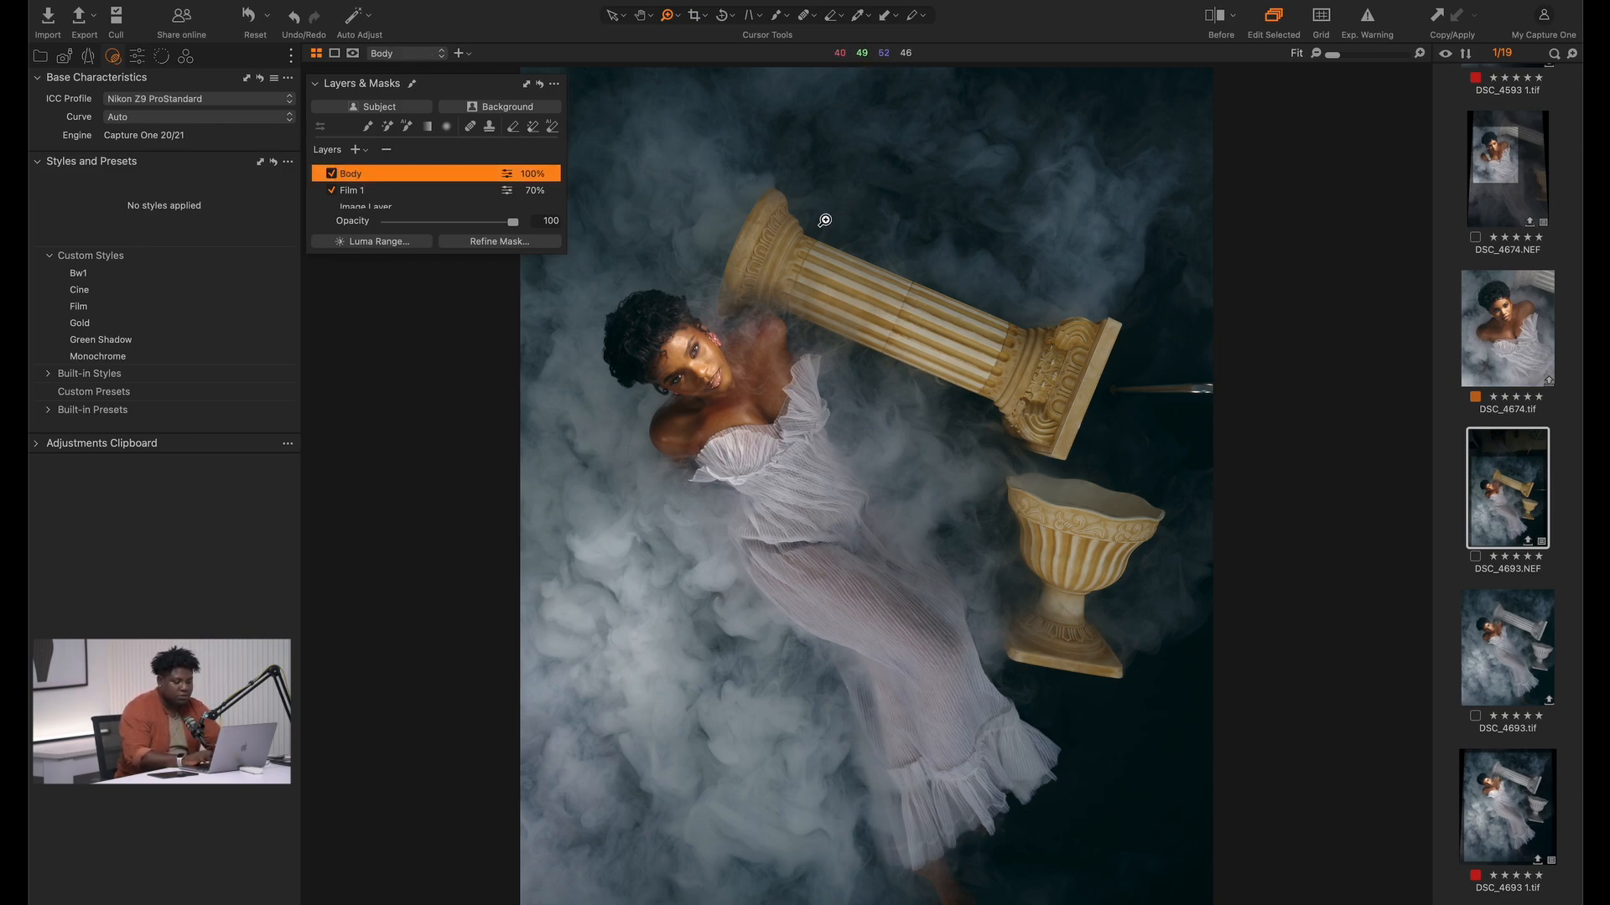
Mask the model's bare shoulders, neck and chest on the Body layer with AI Select
left_click(785, 15)
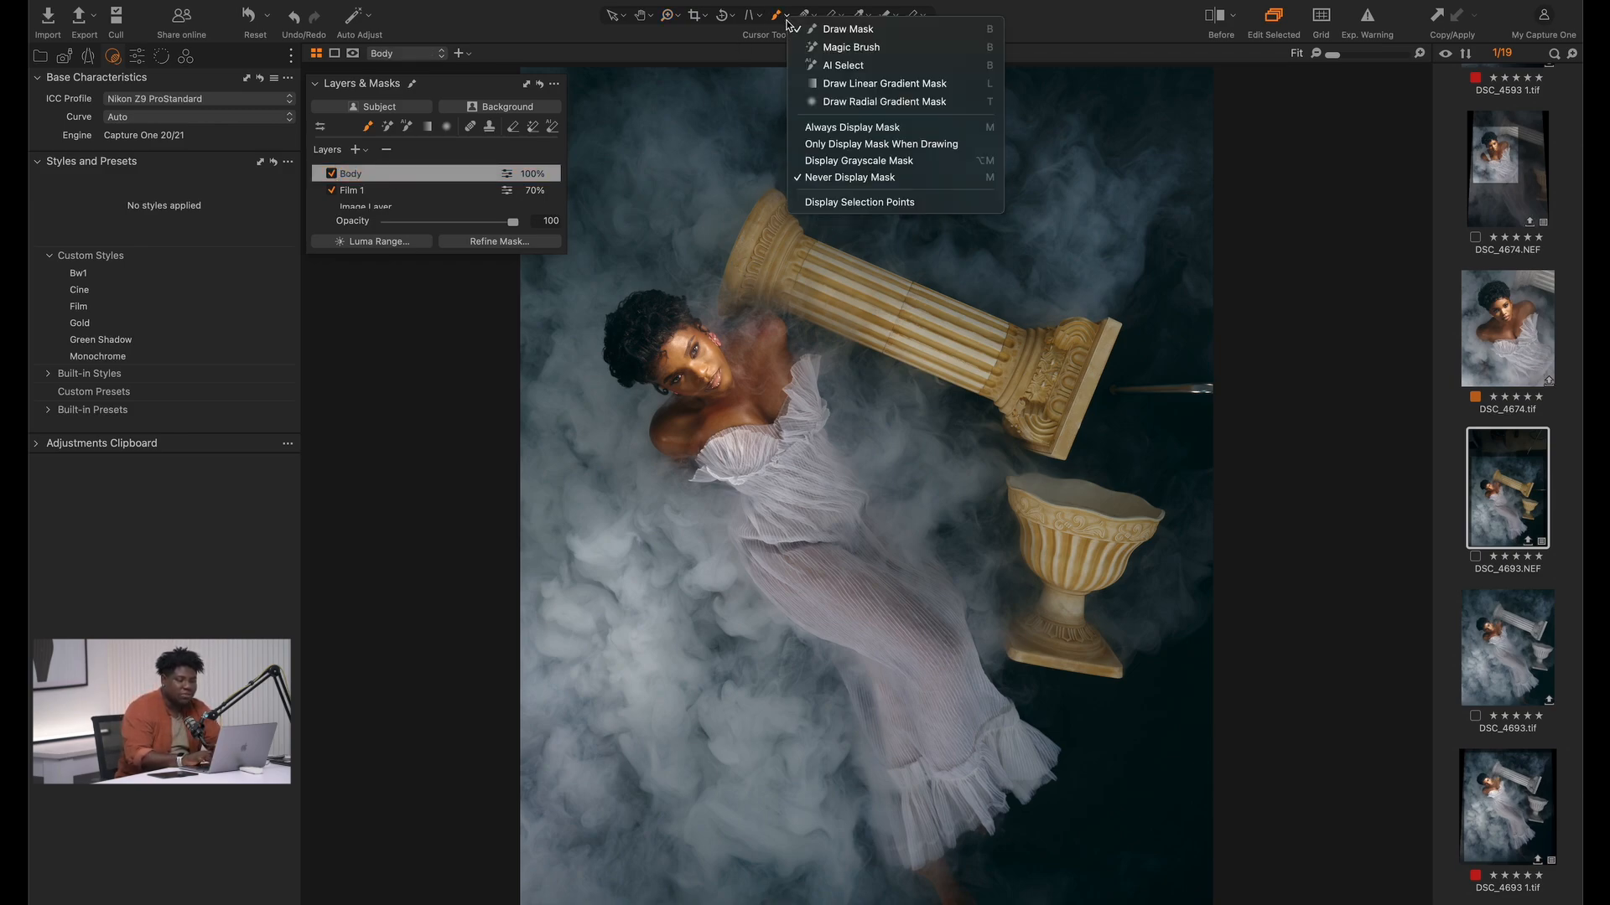
left_click(844, 66)
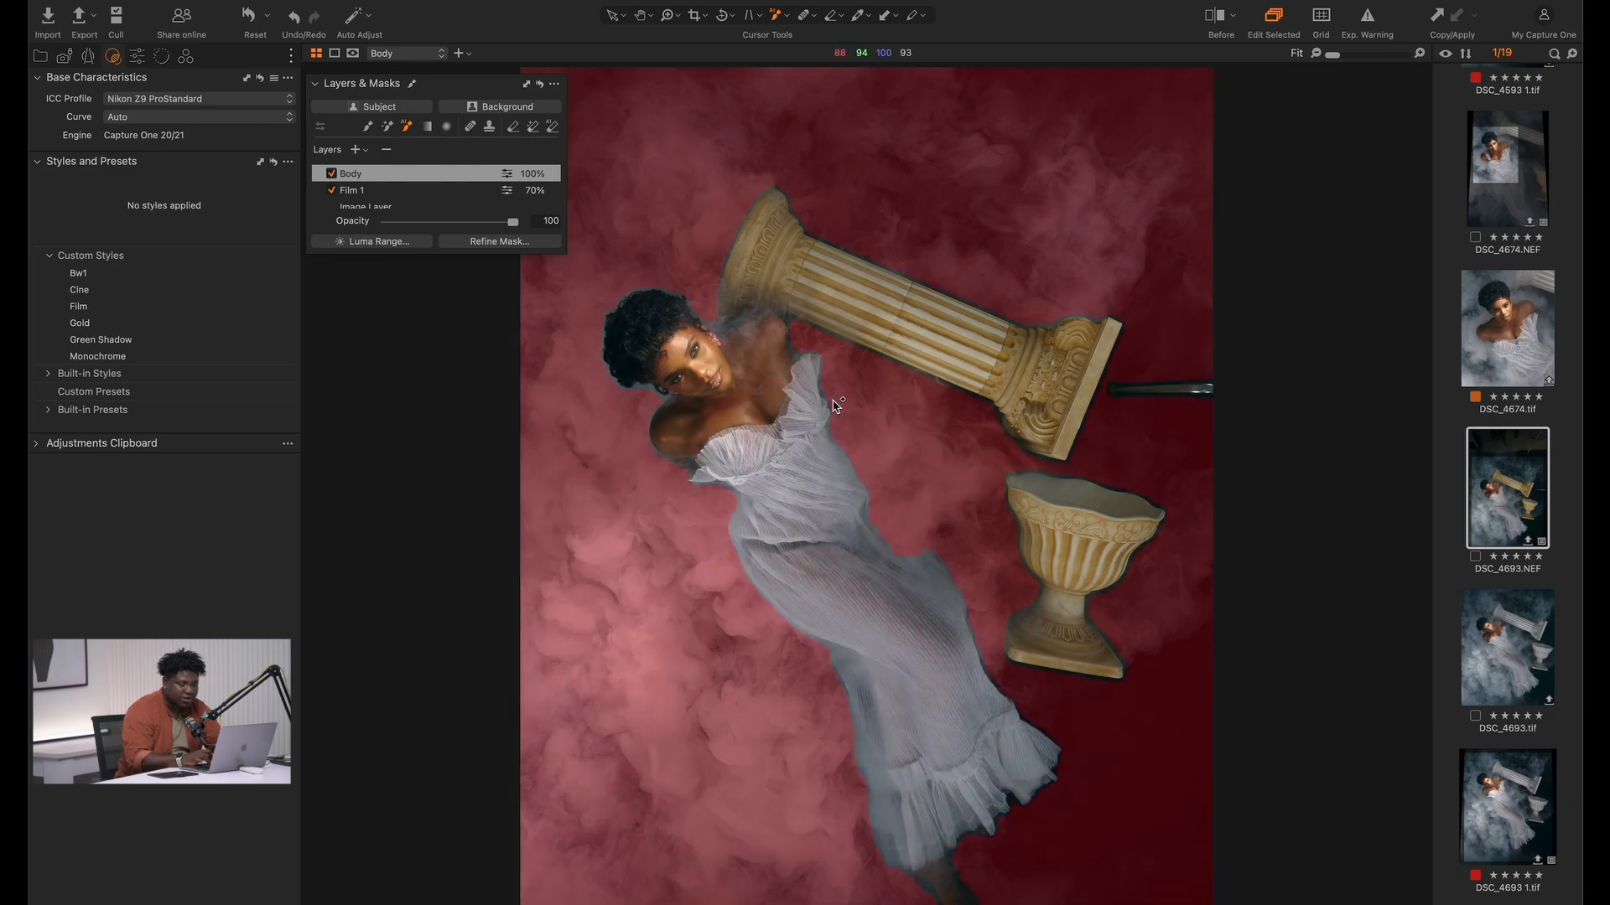
left_click_drag(833, 400, 727, 318)
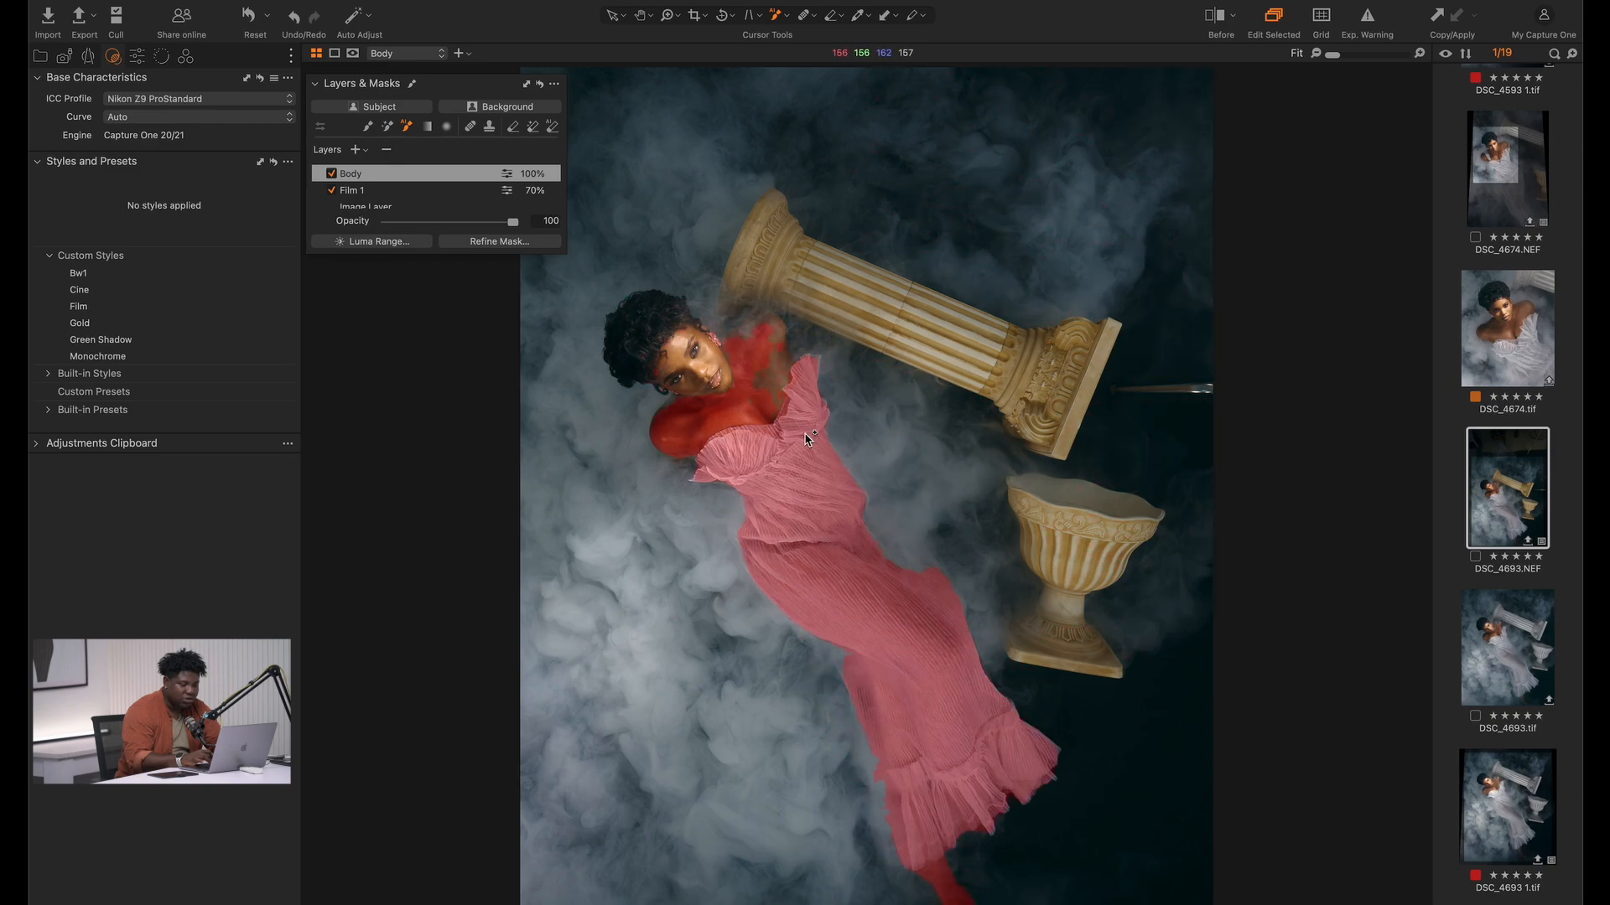
left_click_drag(803, 439, 664, 376)
key("m")
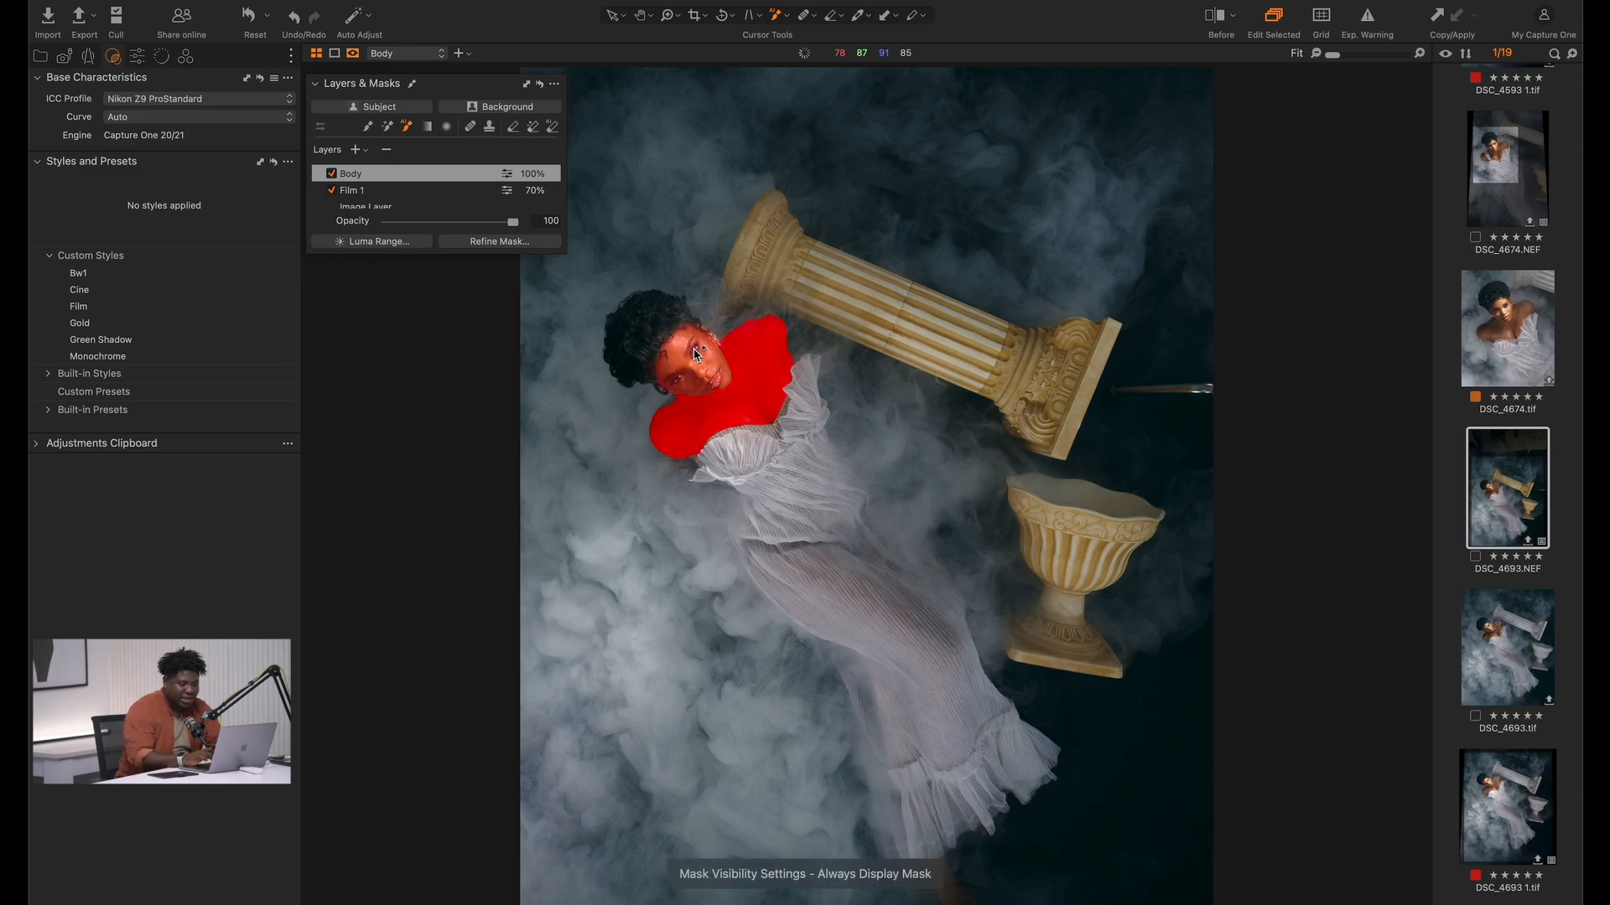
key("v")
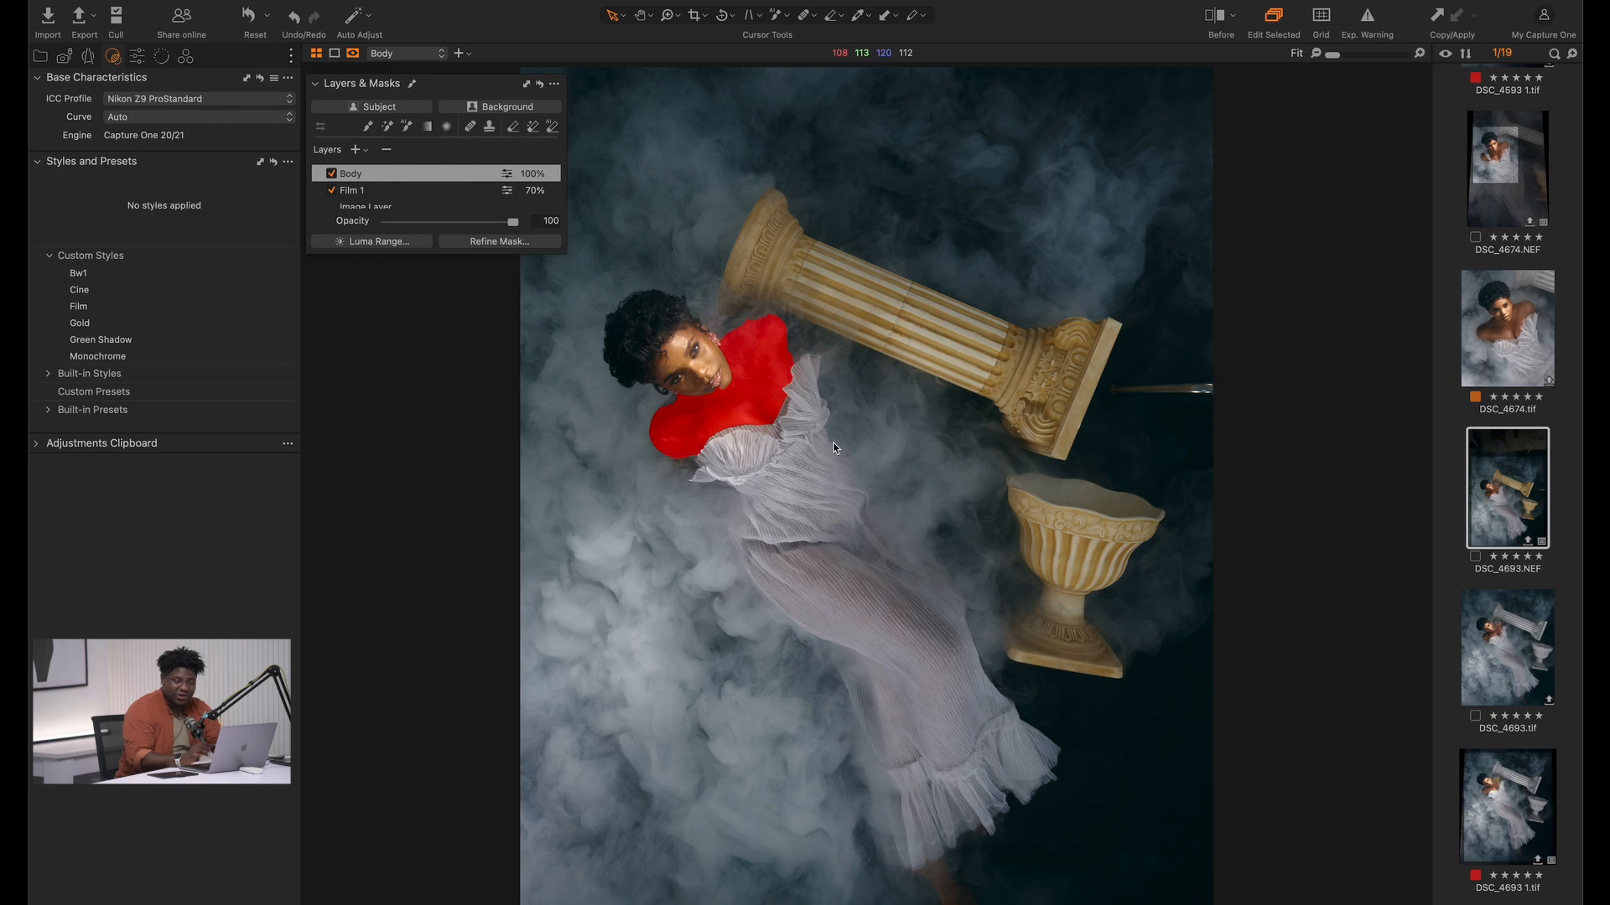
Erase the Body mask's spill along the model's jawline and cheek, undoing a misplaced stroke and hiding the overlay
key("z")
left_click_drag(591, 331, 823, 452)
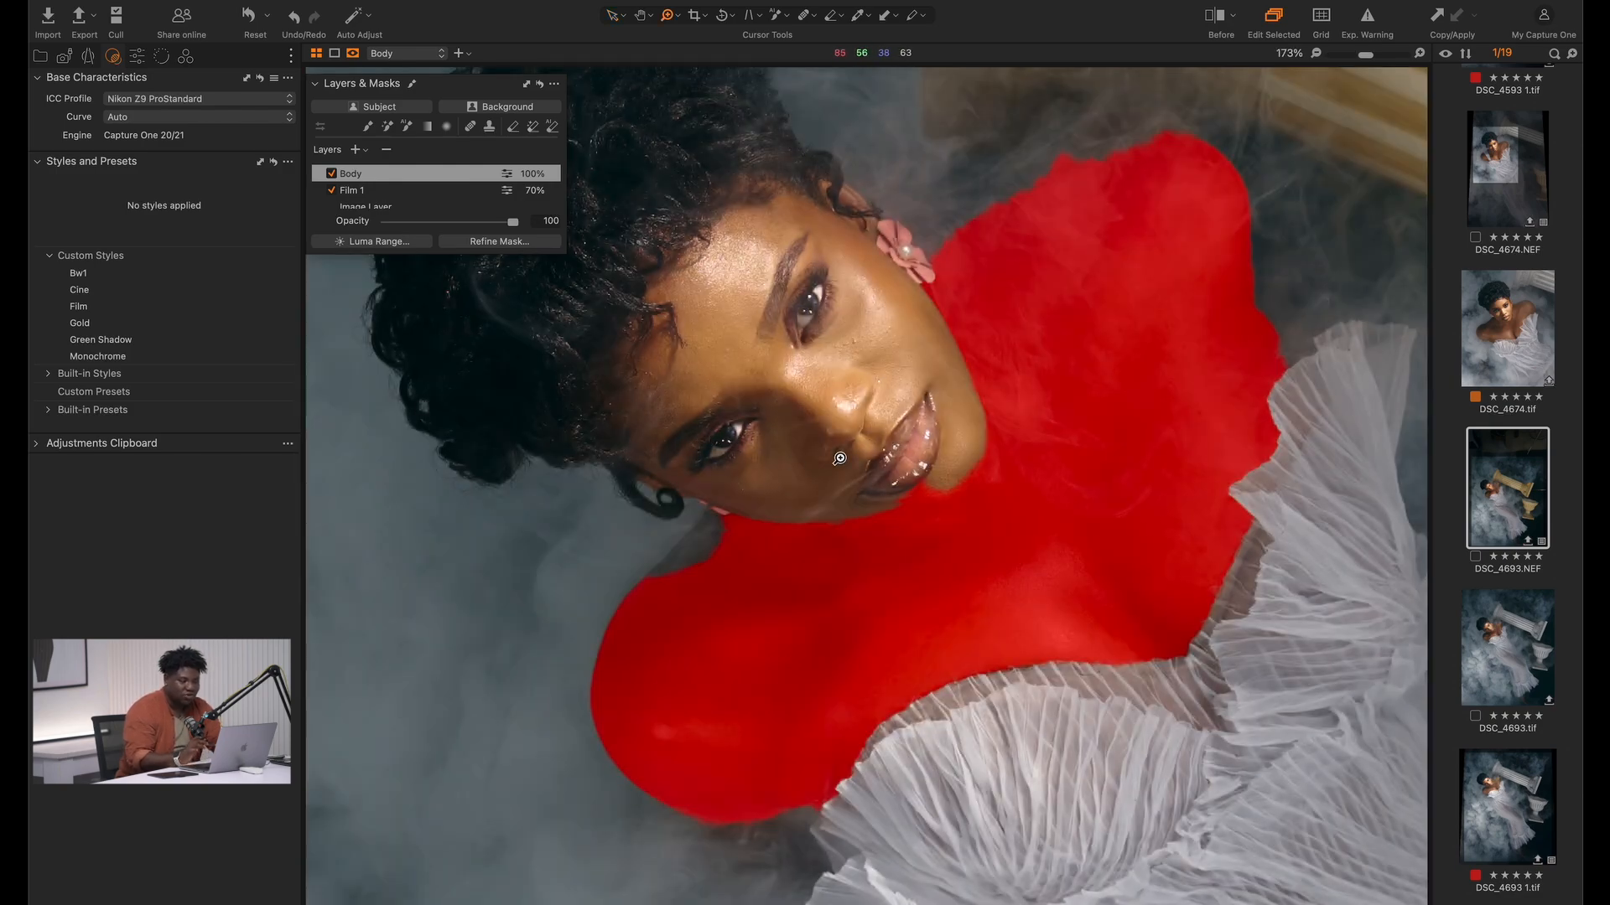
left_click(831, 15)
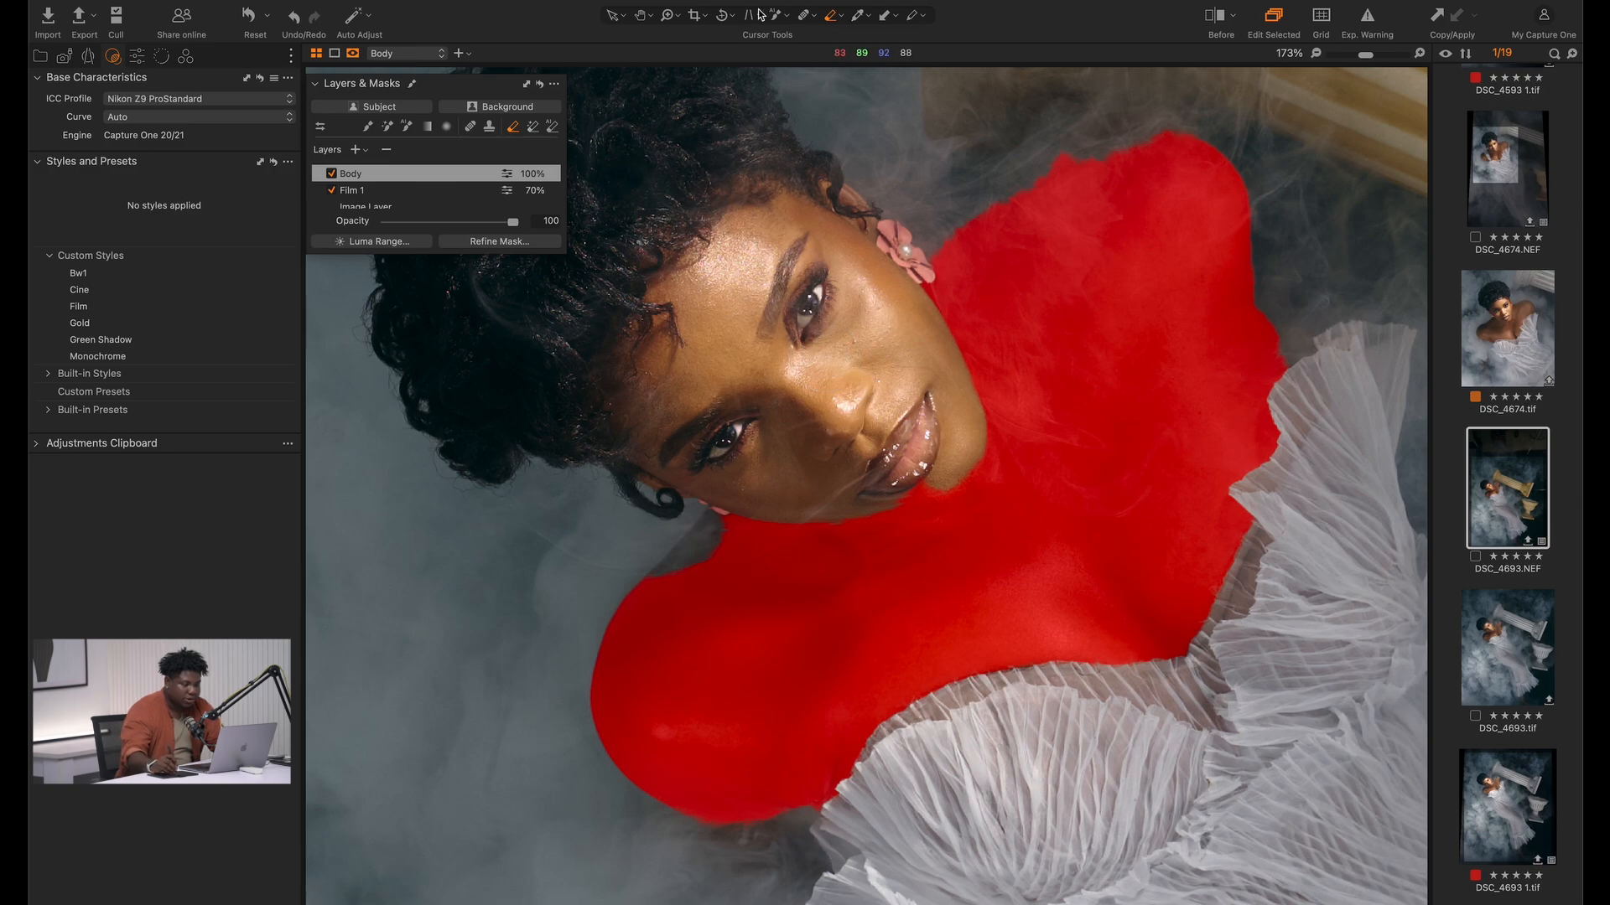
mouse_move(797, 504)
left_mouse_down()
mouse_move(742, 513)
mouse_move(921, 470)
left_mouse_up()
right_click(834, 493)
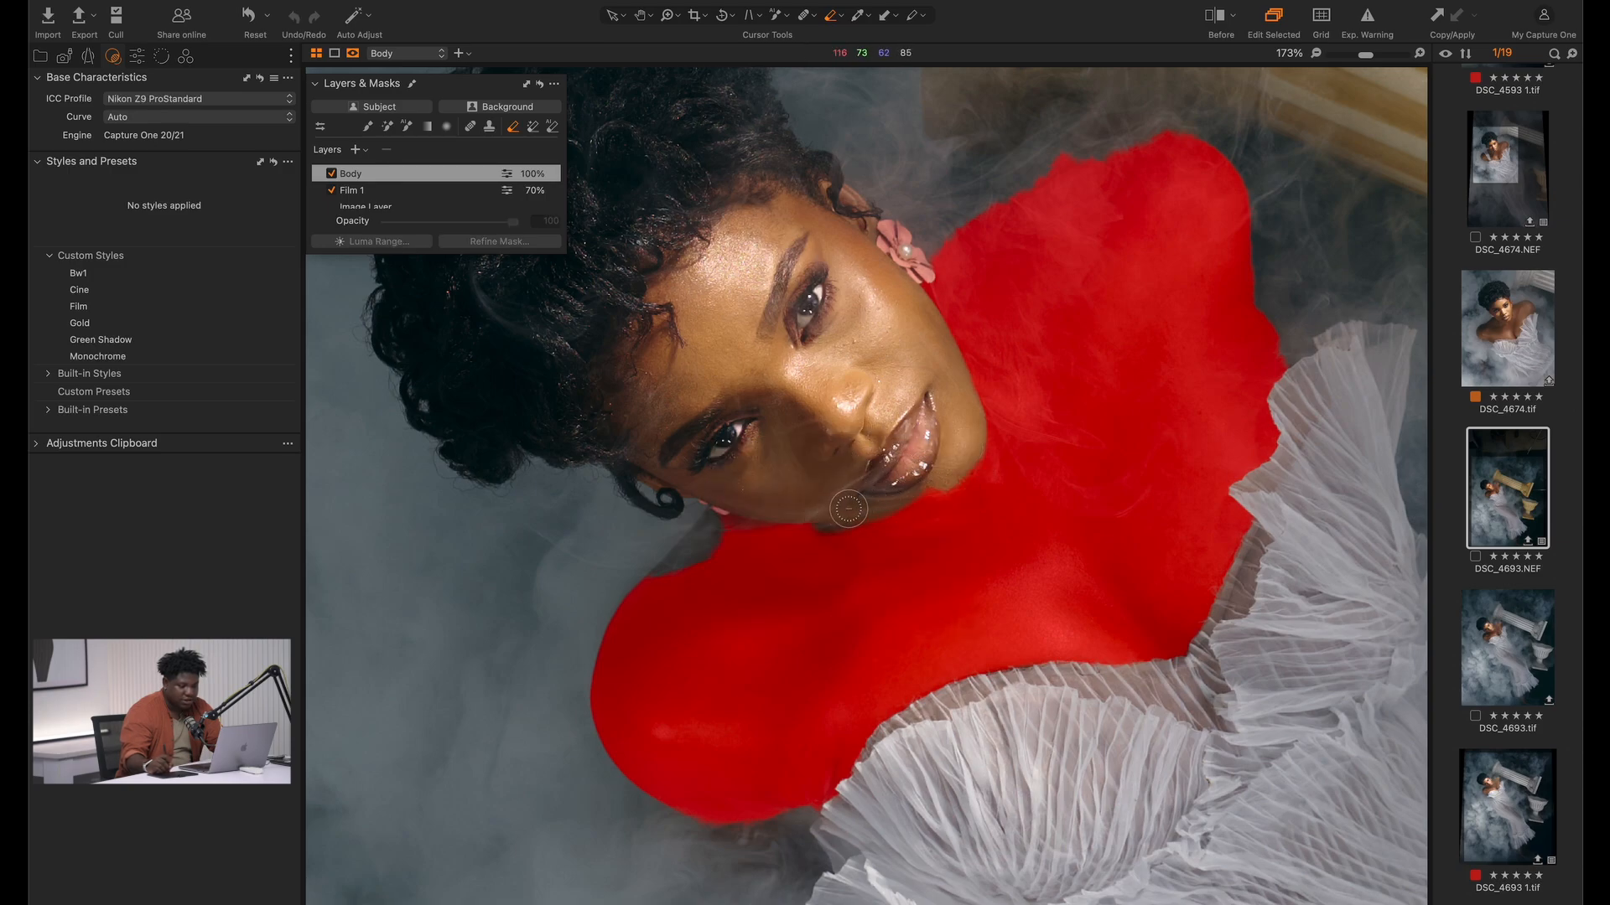
mouse_move(849, 509)
left_mouse_down()
mouse_move(953, 466)
mouse_move(866, 512)
mouse_move(681, 519)
left_mouse_up()
key("super+z")
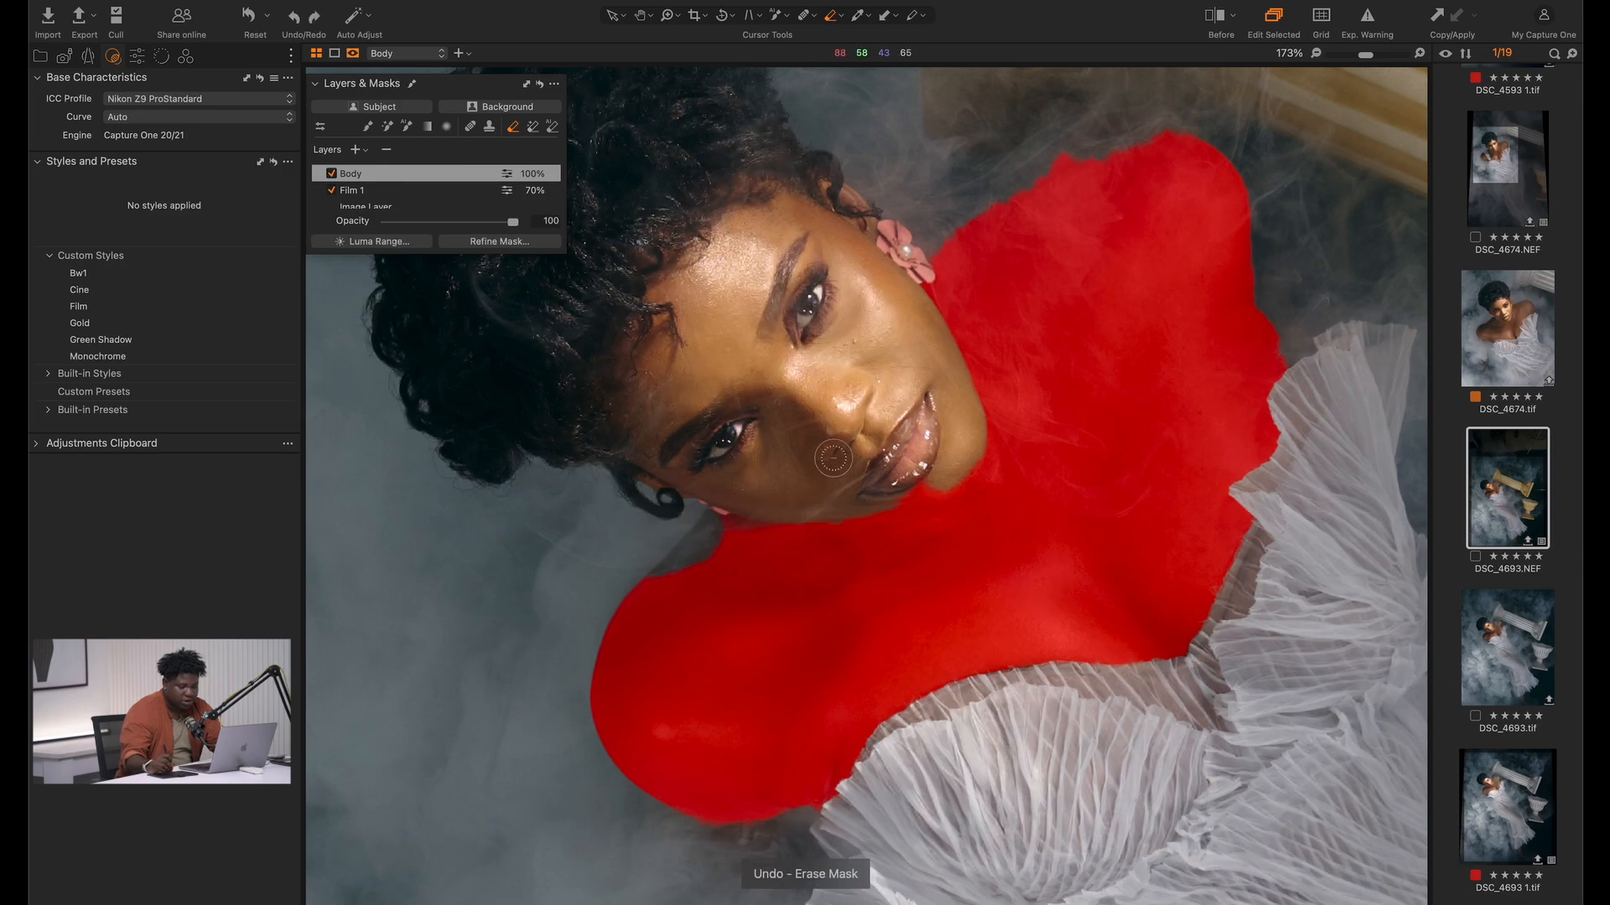
mouse_move(918, 483)
left_mouse_down()
mouse_move(886, 495)
mouse_move(944, 461)
mouse_move(885, 499)
mouse_move(946, 468)
mouse_move(845, 506)
mouse_move(670, 486)
left_mouse_up()
key("m")
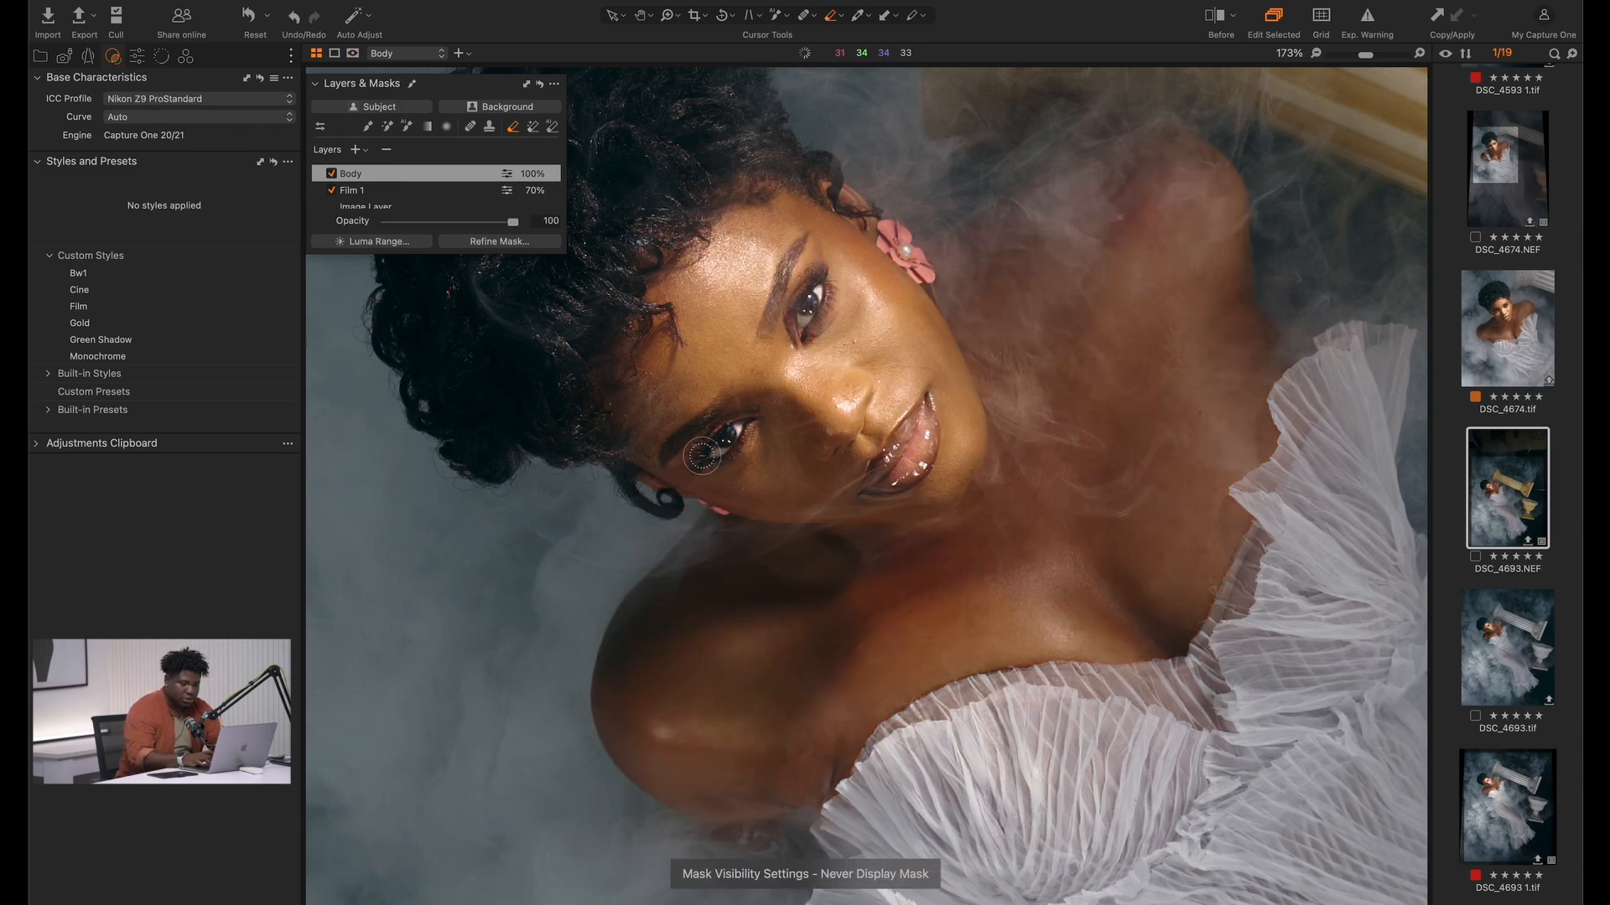
Check the Body mask's coverage on the full-frame photo by switching its overlay on and off, leaving it hidden
key("comma")
key("m")
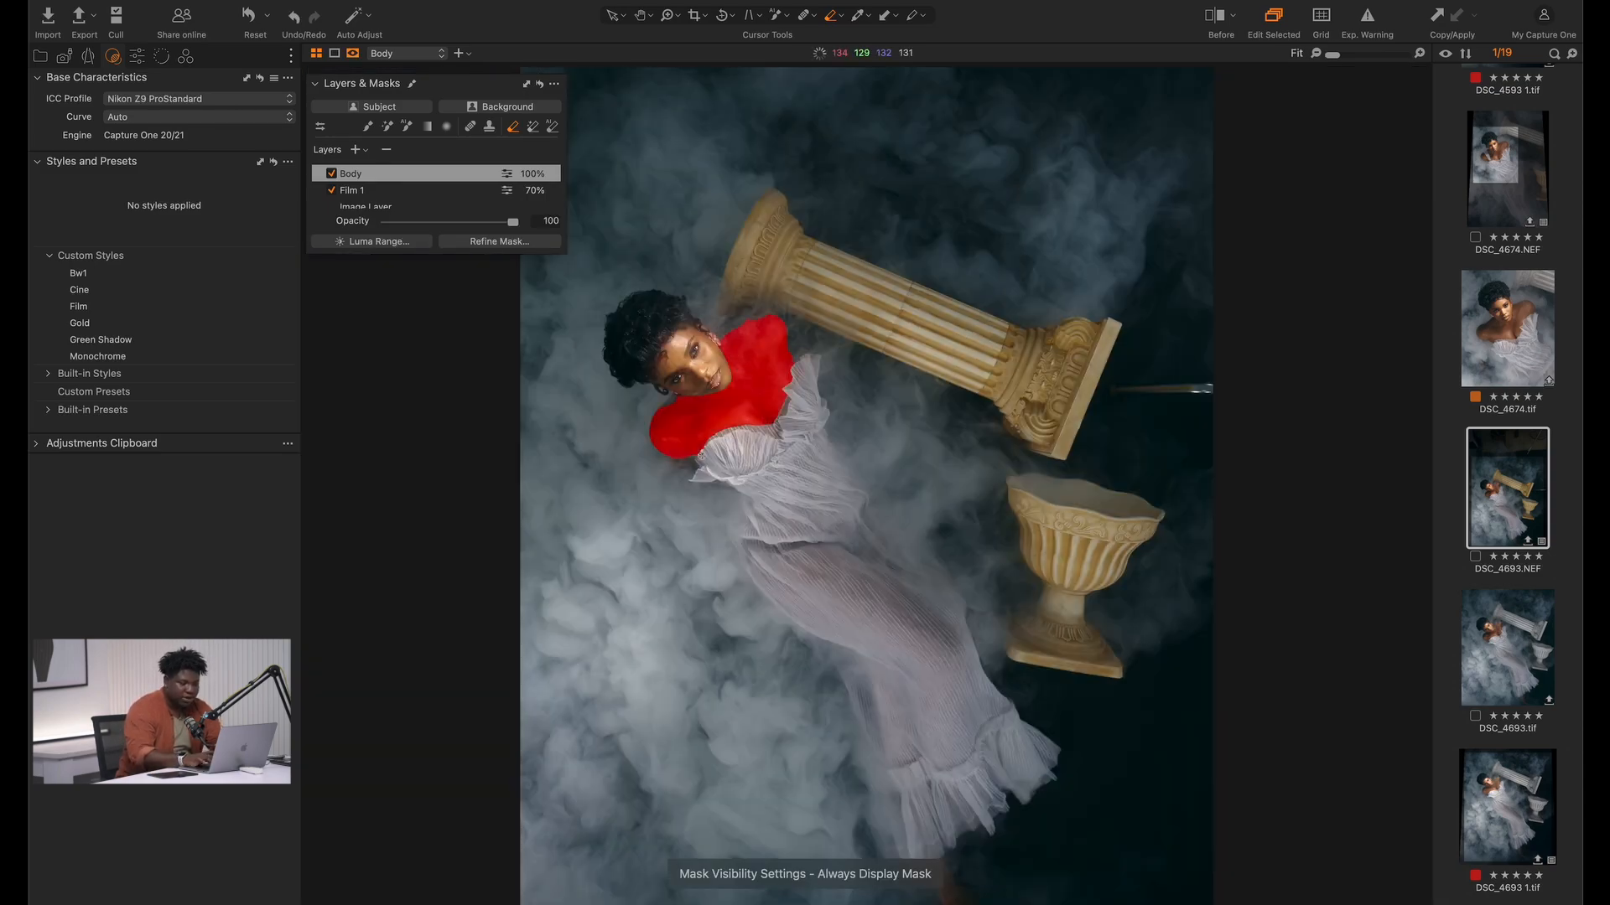
key("m")
key("m")
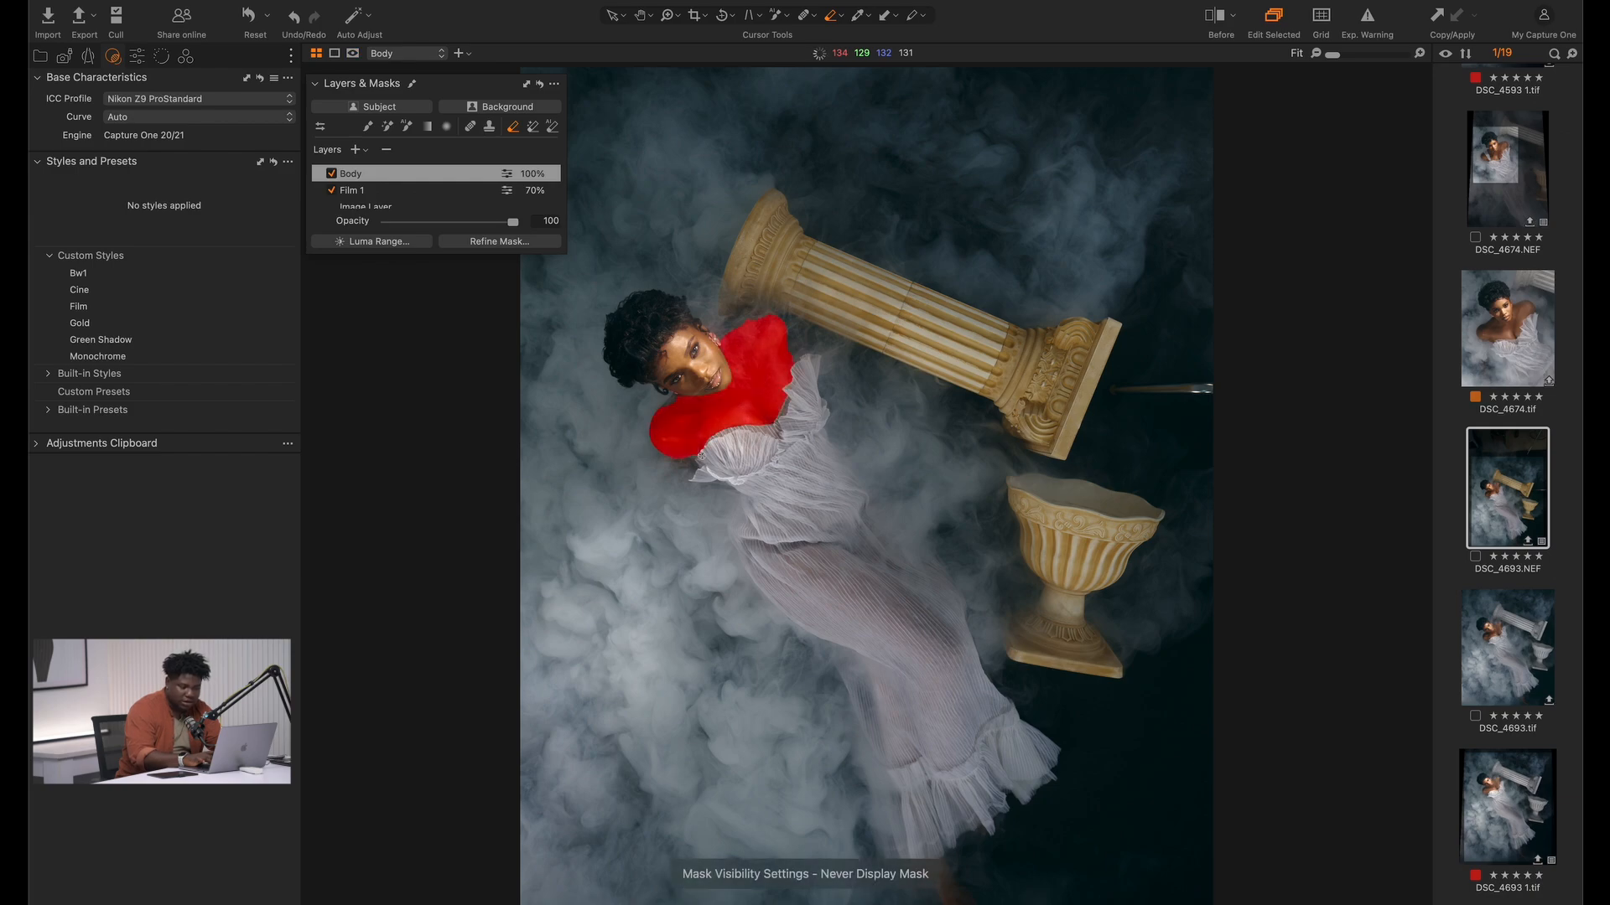
key("m")
key("m")
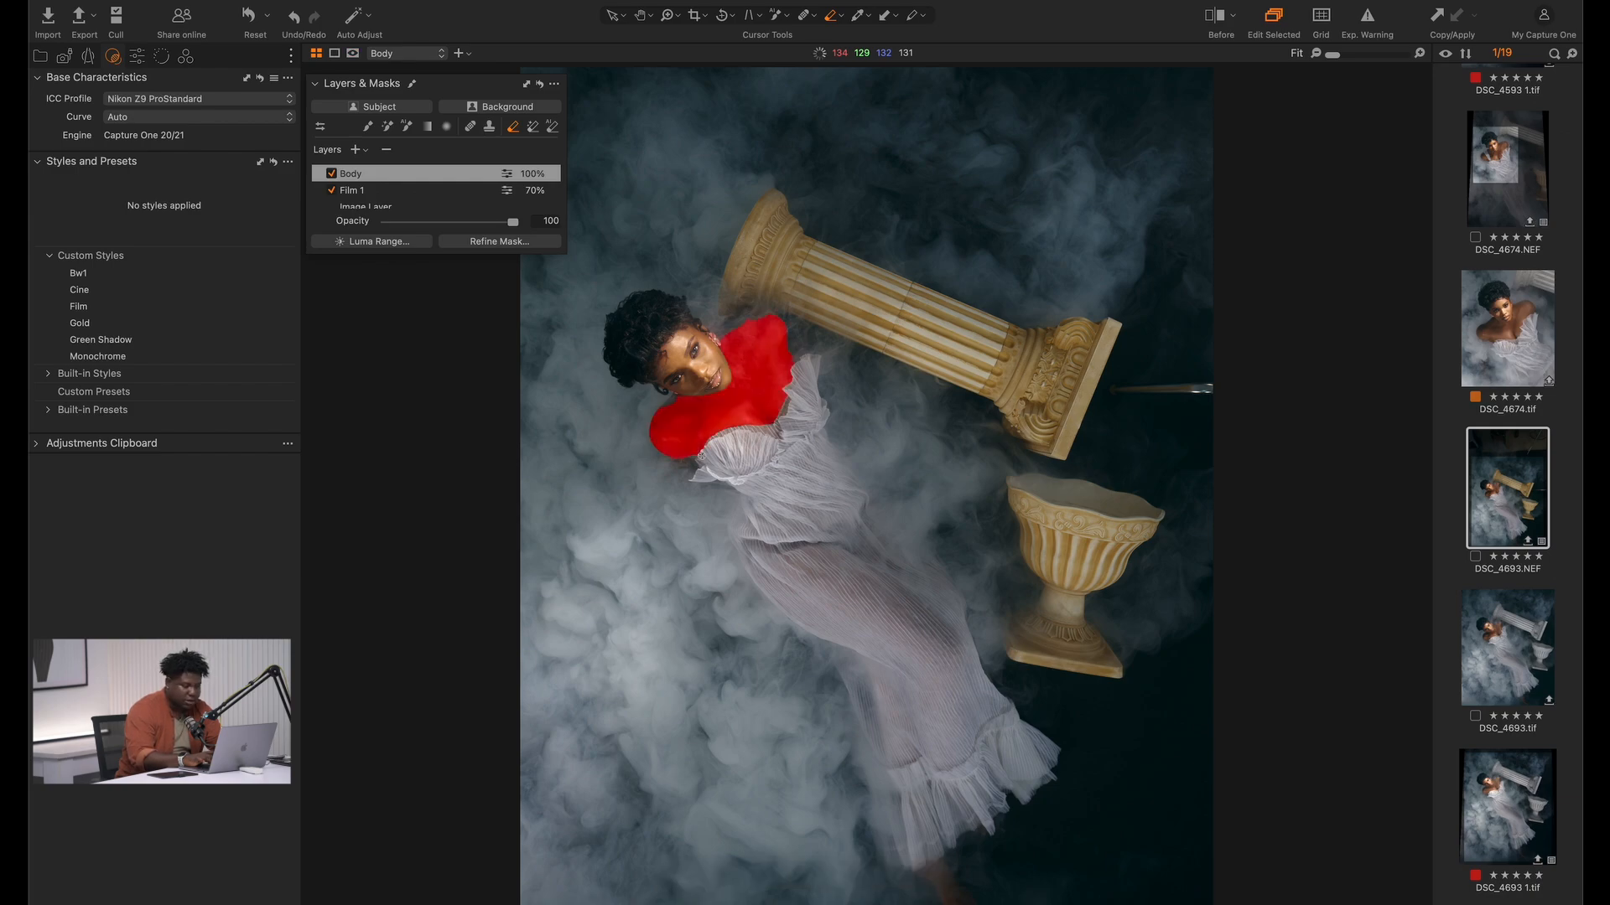
key("m")
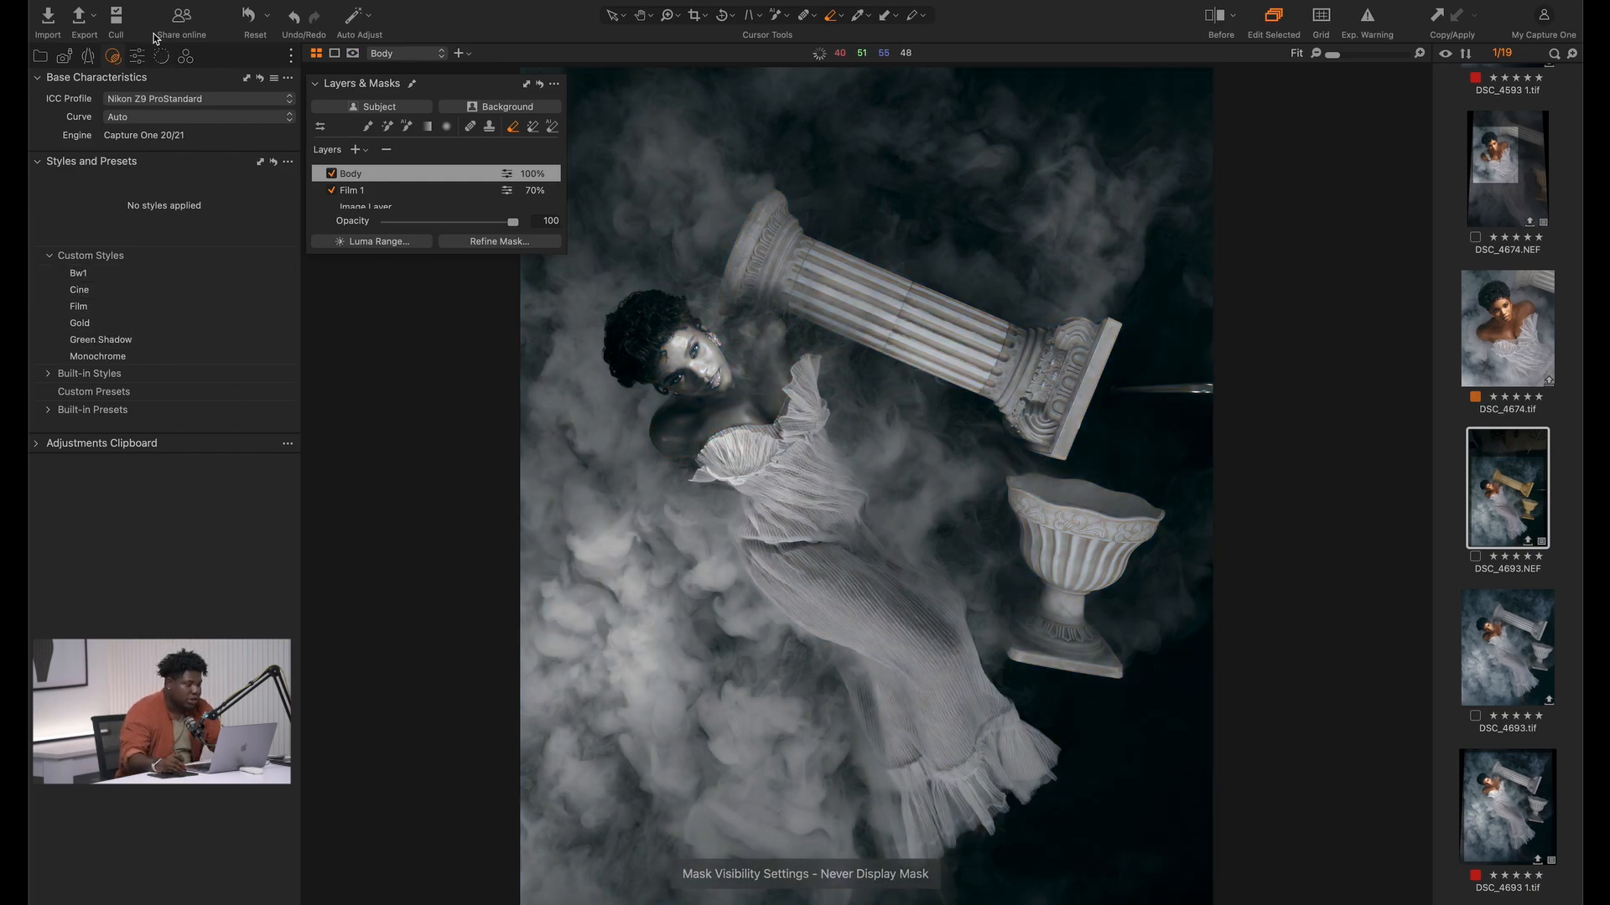
Set the Body layer's Exposure to 0.25, Contrast to -11 and Shadow to 9, and compare with the layer off
left_click(138, 56)
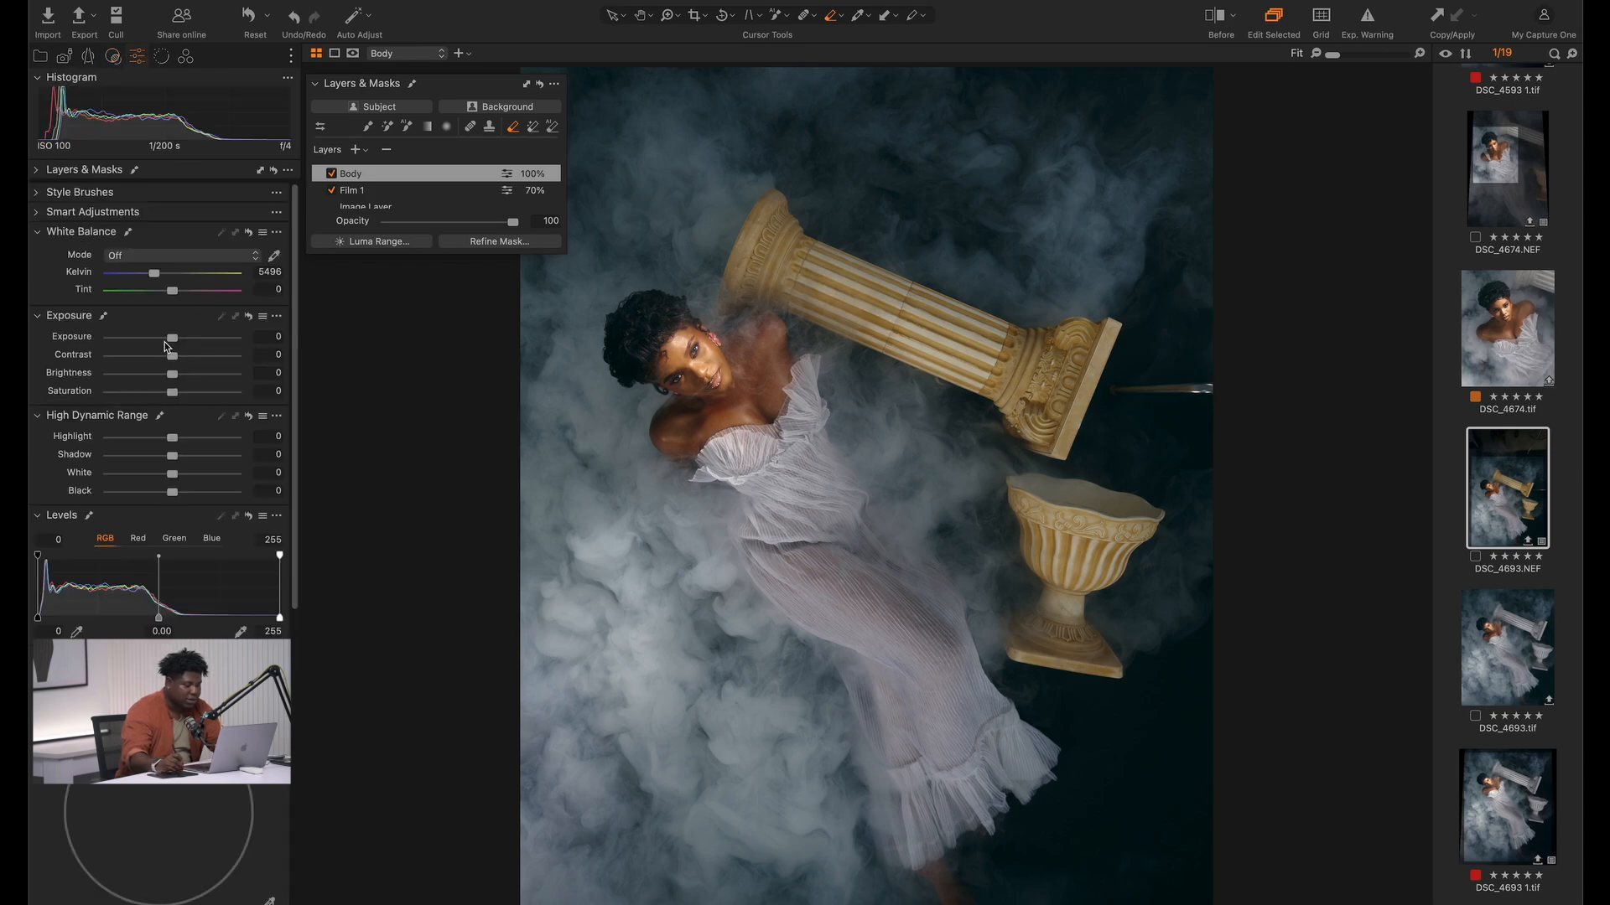
left_click_drag(177, 342, 181, 342)
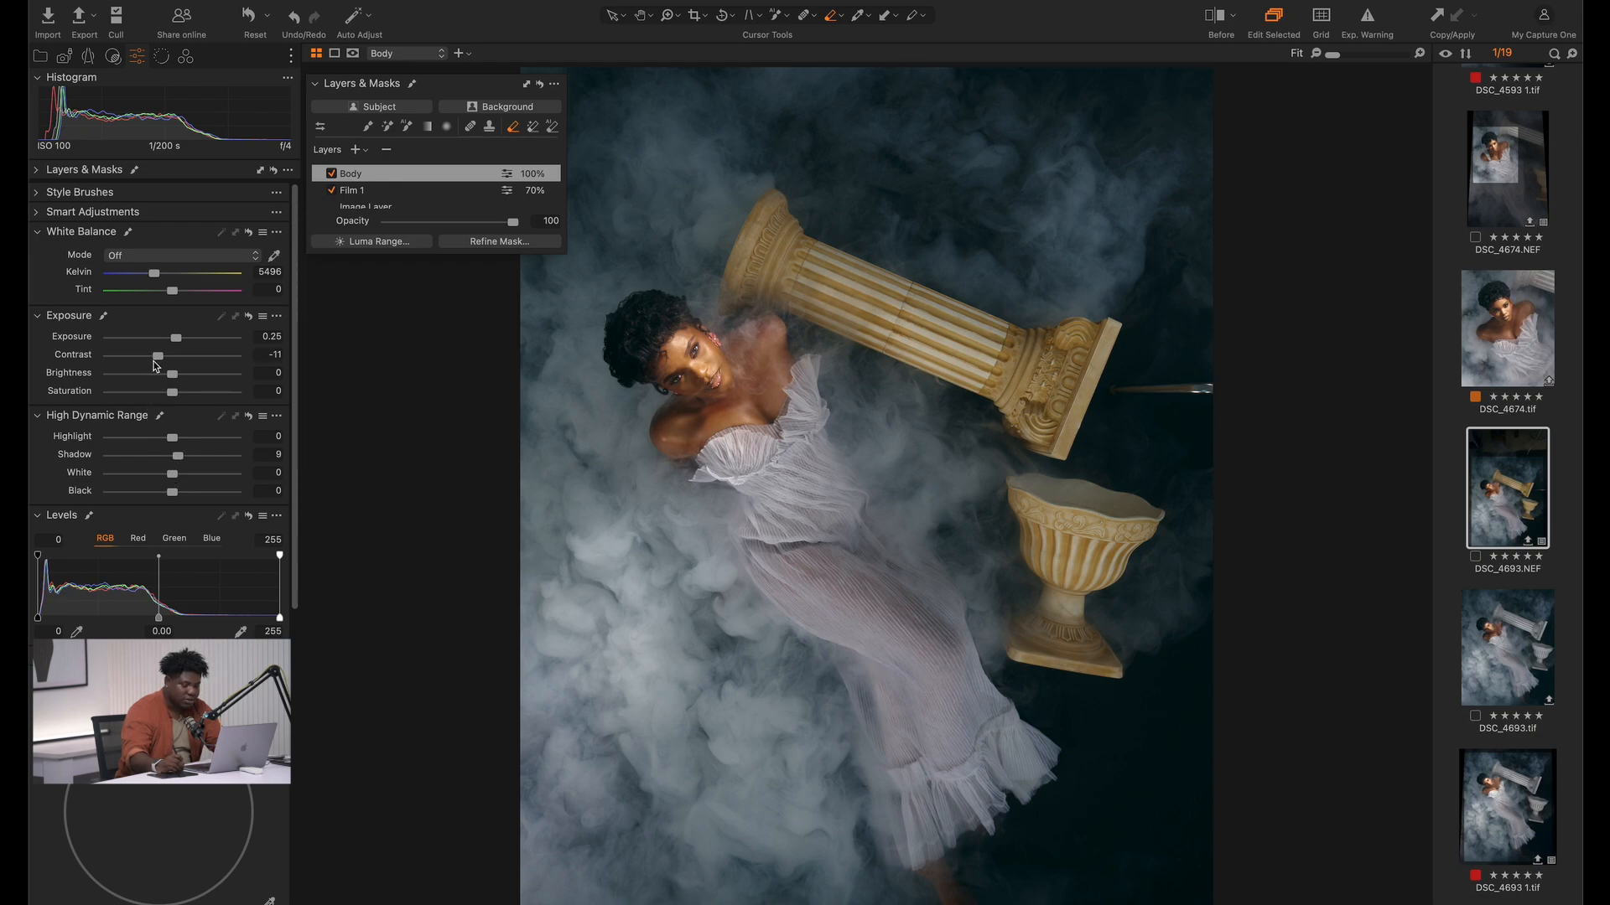
left_click(332, 174)
left_click(332, 174)
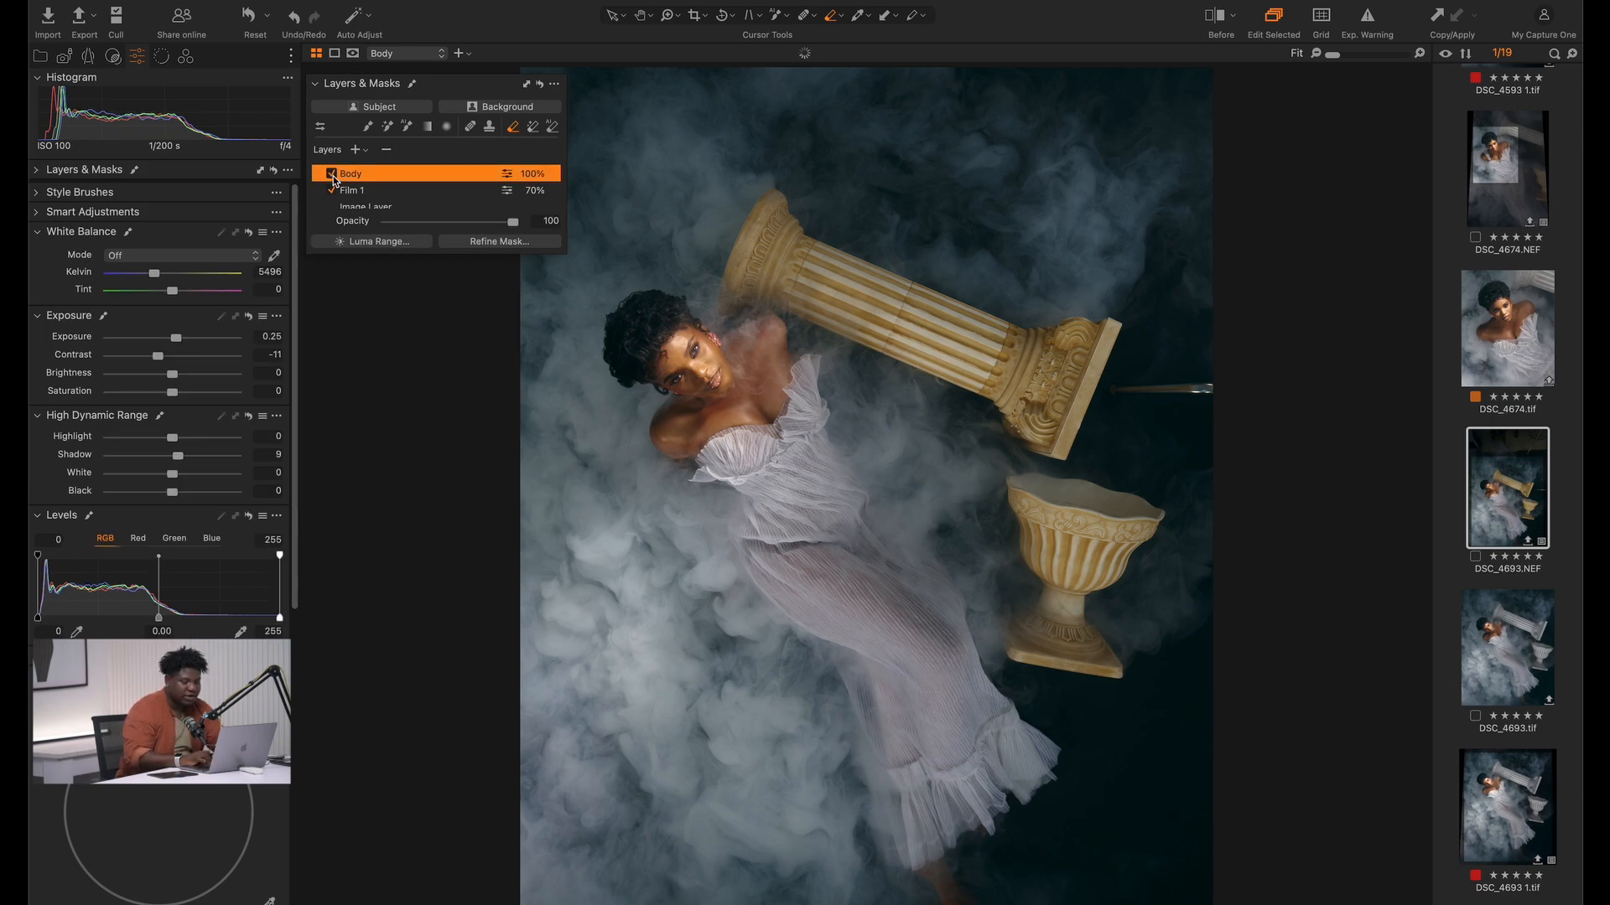
left_click(332, 174)
left_click(332, 174)
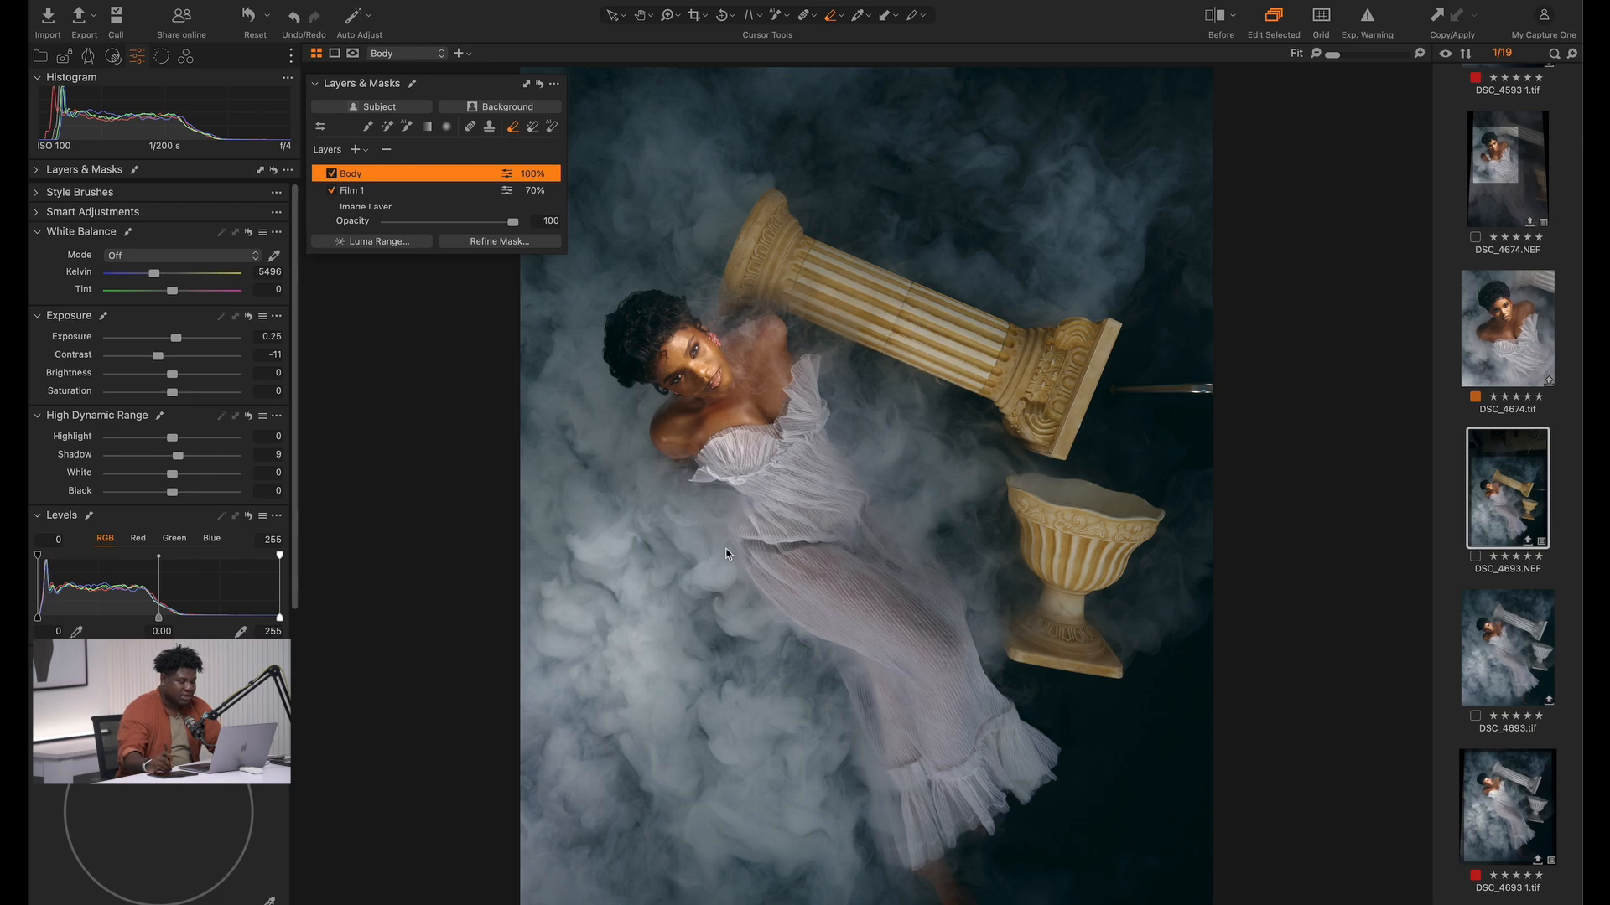
Display the Body mask over the model's smoky raised shoulder and set the eraser's opacity to 33 and flow to 22
left_click_drag(608, 304, 911, 387)
left_click_drag(728, 379, 1069, 592)
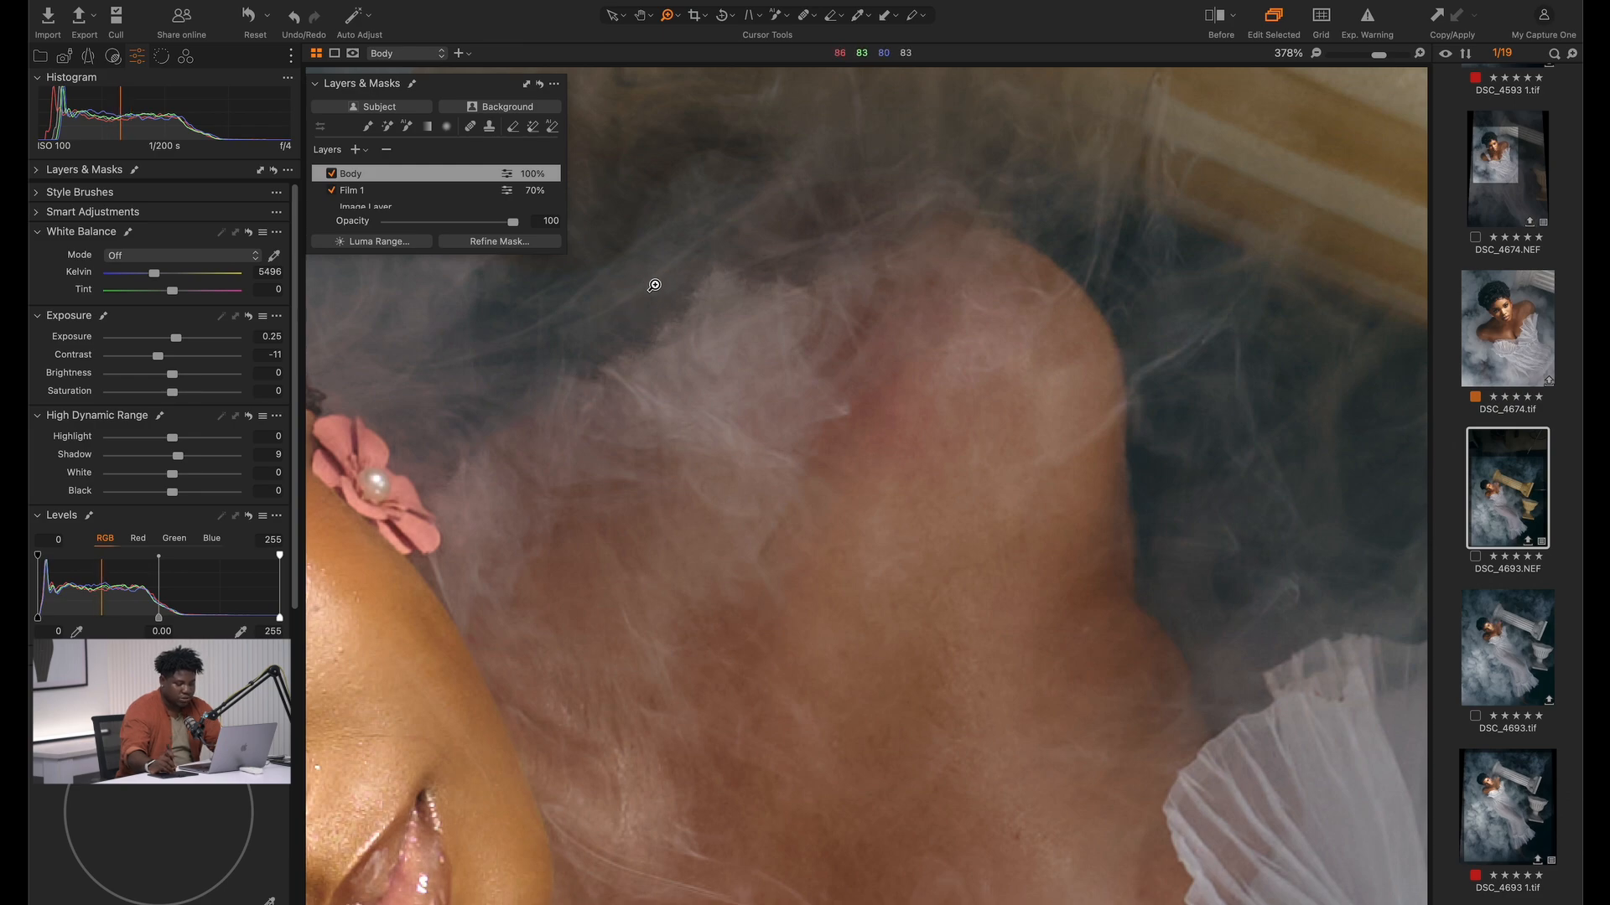
key("m")
key("e")
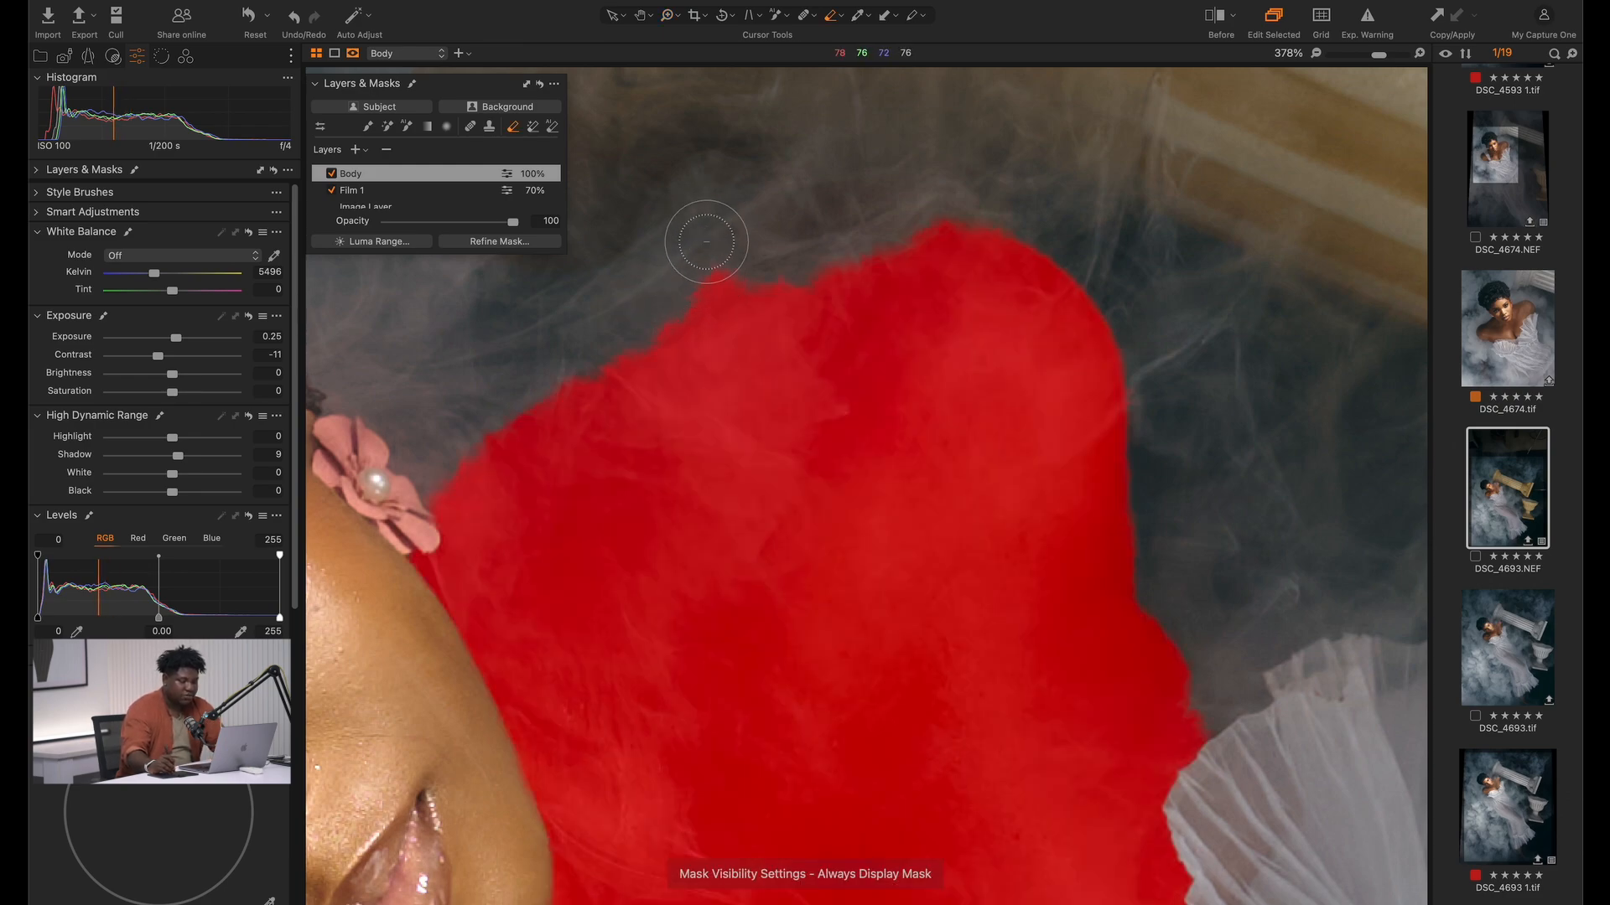
right_click(701, 256)
left_click(713, 310)
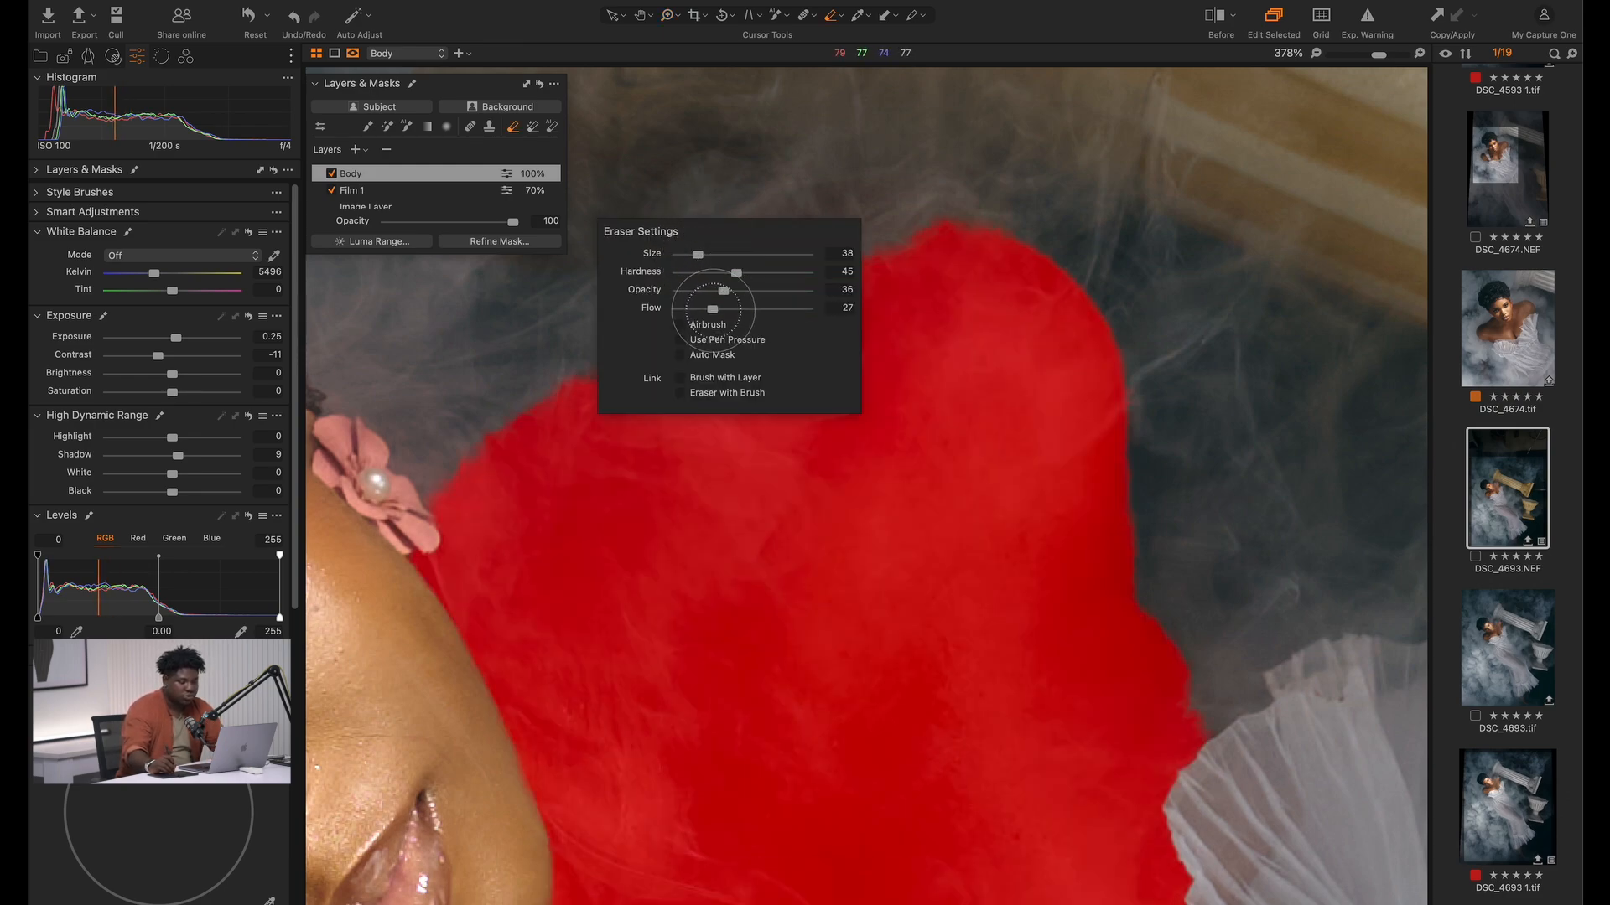
left_click_drag(712, 310, 704, 310)
left_click(721, 291)
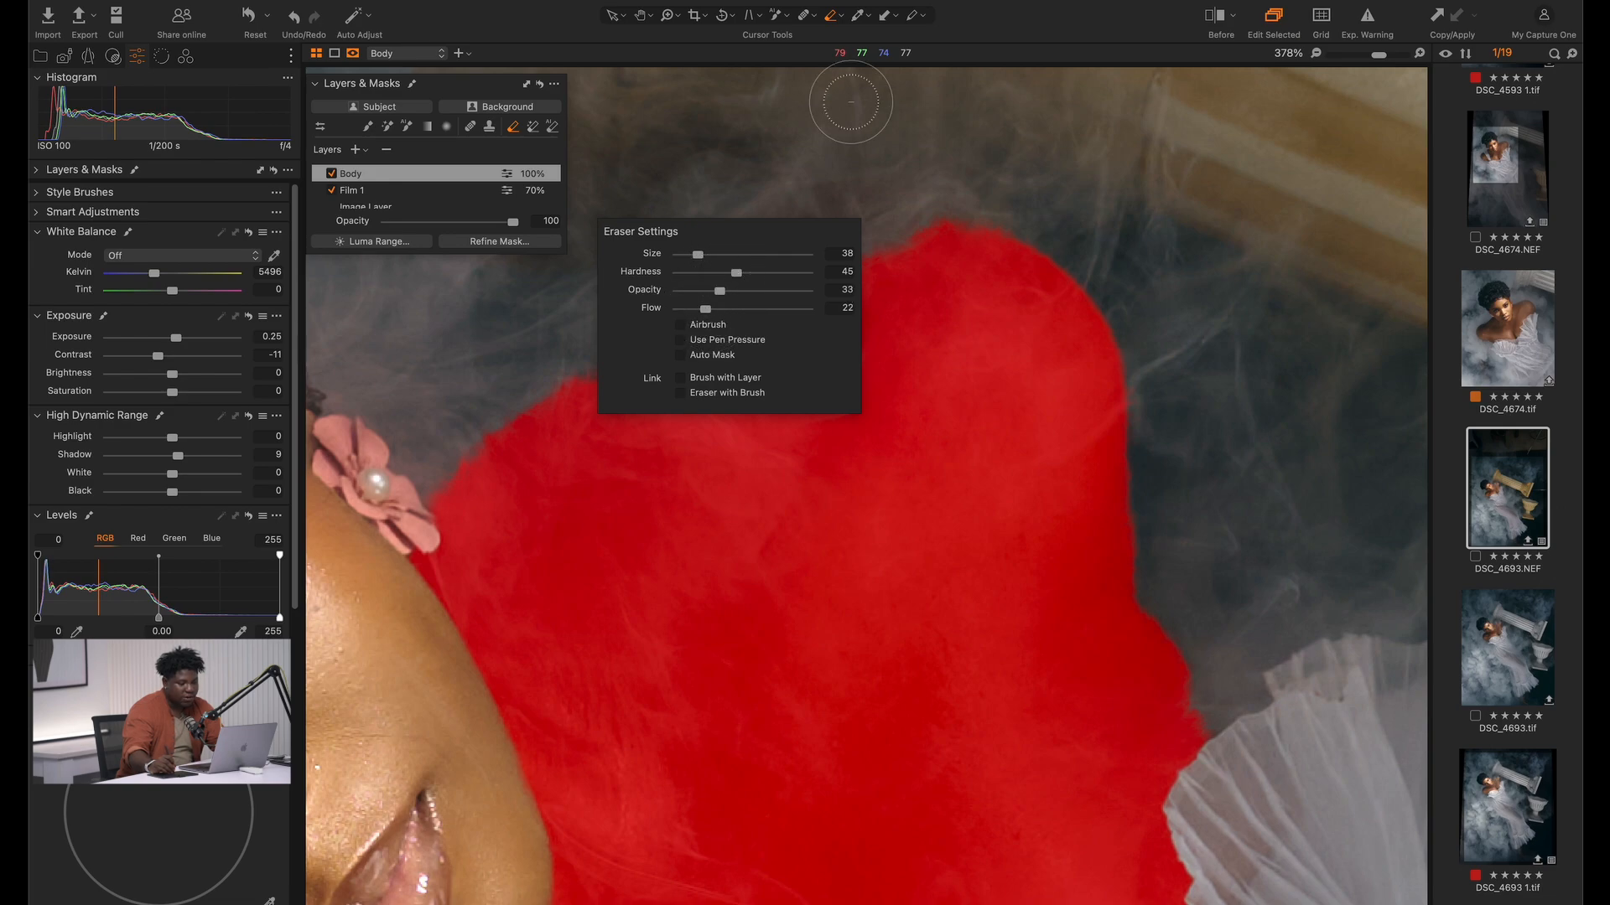
Softly erase the Body mask's edges with a larger eraser where smoke crosses the model's shoulders
mouse_move(674, 254)
left_mouse_down()
mouse_move(699, 293)
mouse_move(768, 236)
mouse_move(400, 455)
mouse_move(467, 383)
mouse_move(791, 214)
mouse_move(602, 311)
mouse_move(930, 203)
mouse_move(483, 376)
mouse_move(961, 231)
mouse_move(557, 342)
left_mouse_up()
left_click_drag(677, 311, 776, 308)
mouse_move(804, 255)
left_mouse_down()
mouse_move(406, 529)
mouse_move(467, 420)
mouse_move(664, 269)
mouse_move(611, 288)
mouse_move(873, 168)
mouse_move(1202, 264)
mouse_move(911, 290)
mouse_move(580, 449)
mouse_move(884, 197)
mouse_move(1078, 414)
mouse_move(1199, 327)
mouse_move(575, 342)
mouse_move(446, 414)
left_mouse_up()
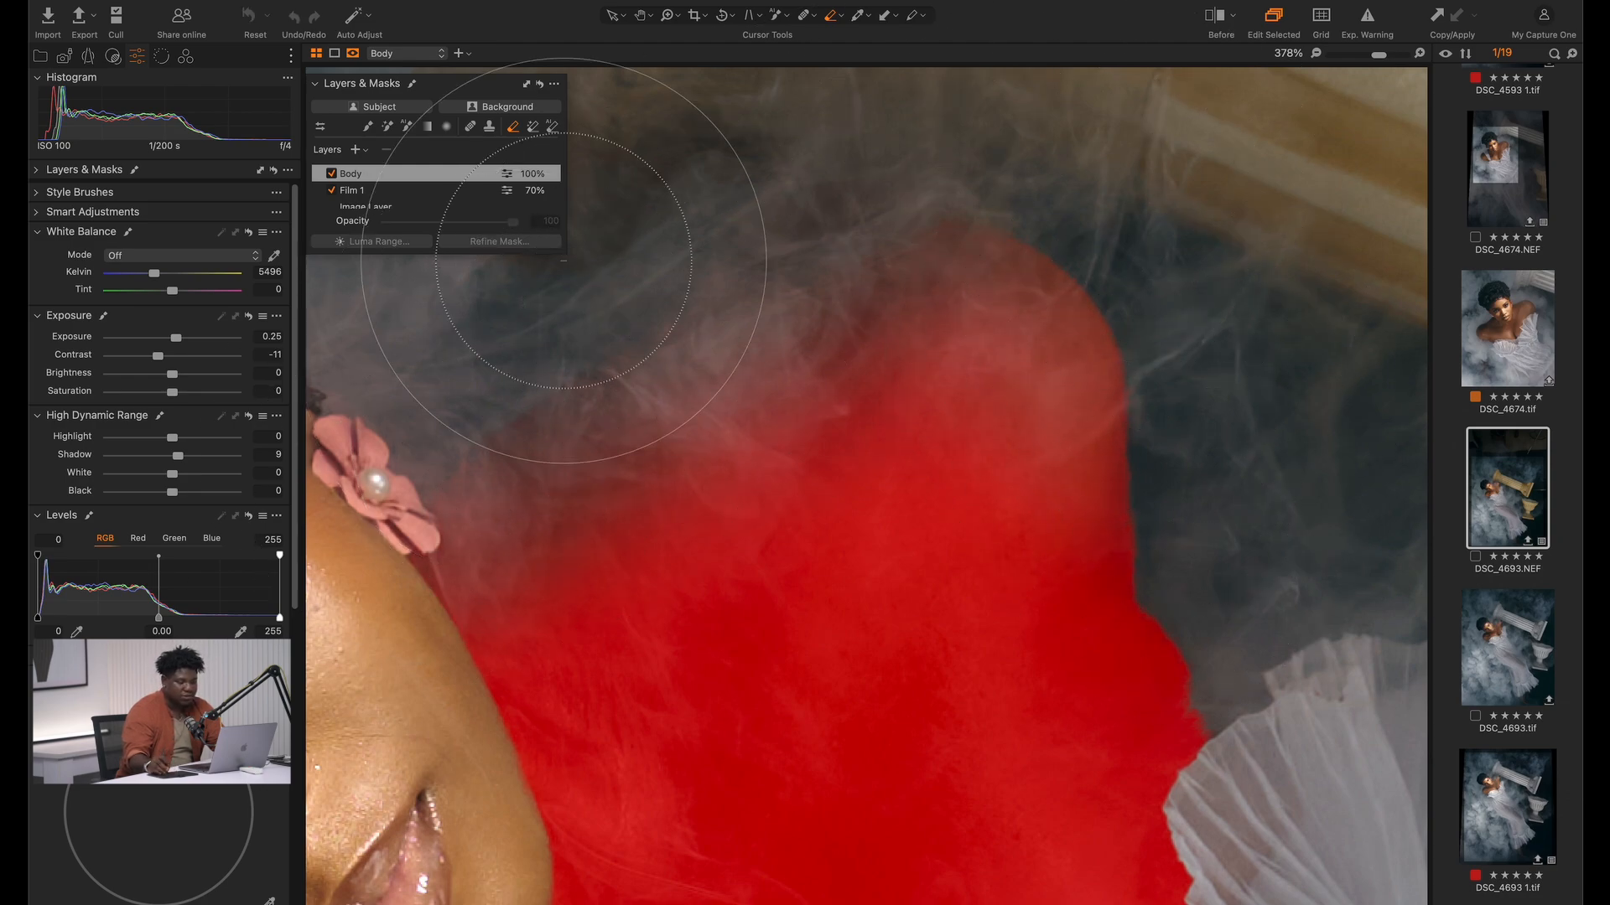
key("super+0")
key("m")
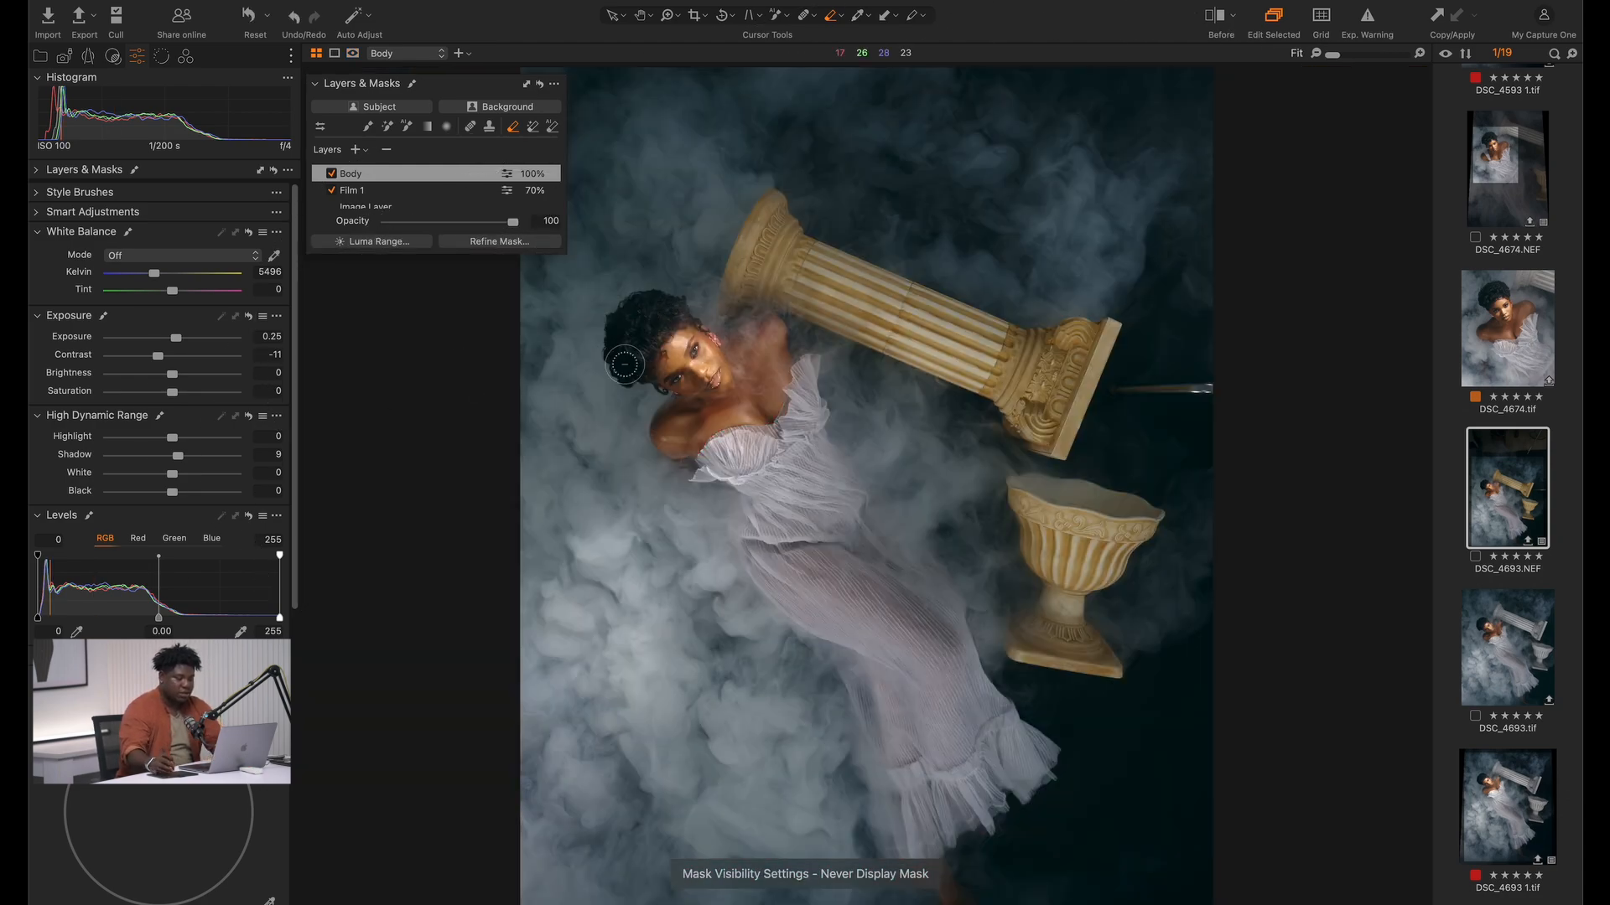
key("]")
mouse_move(644, 409)
left_mouse_down()
mouse_move(675, 389)
mouse_move(634, 464)
left_mouse_up()
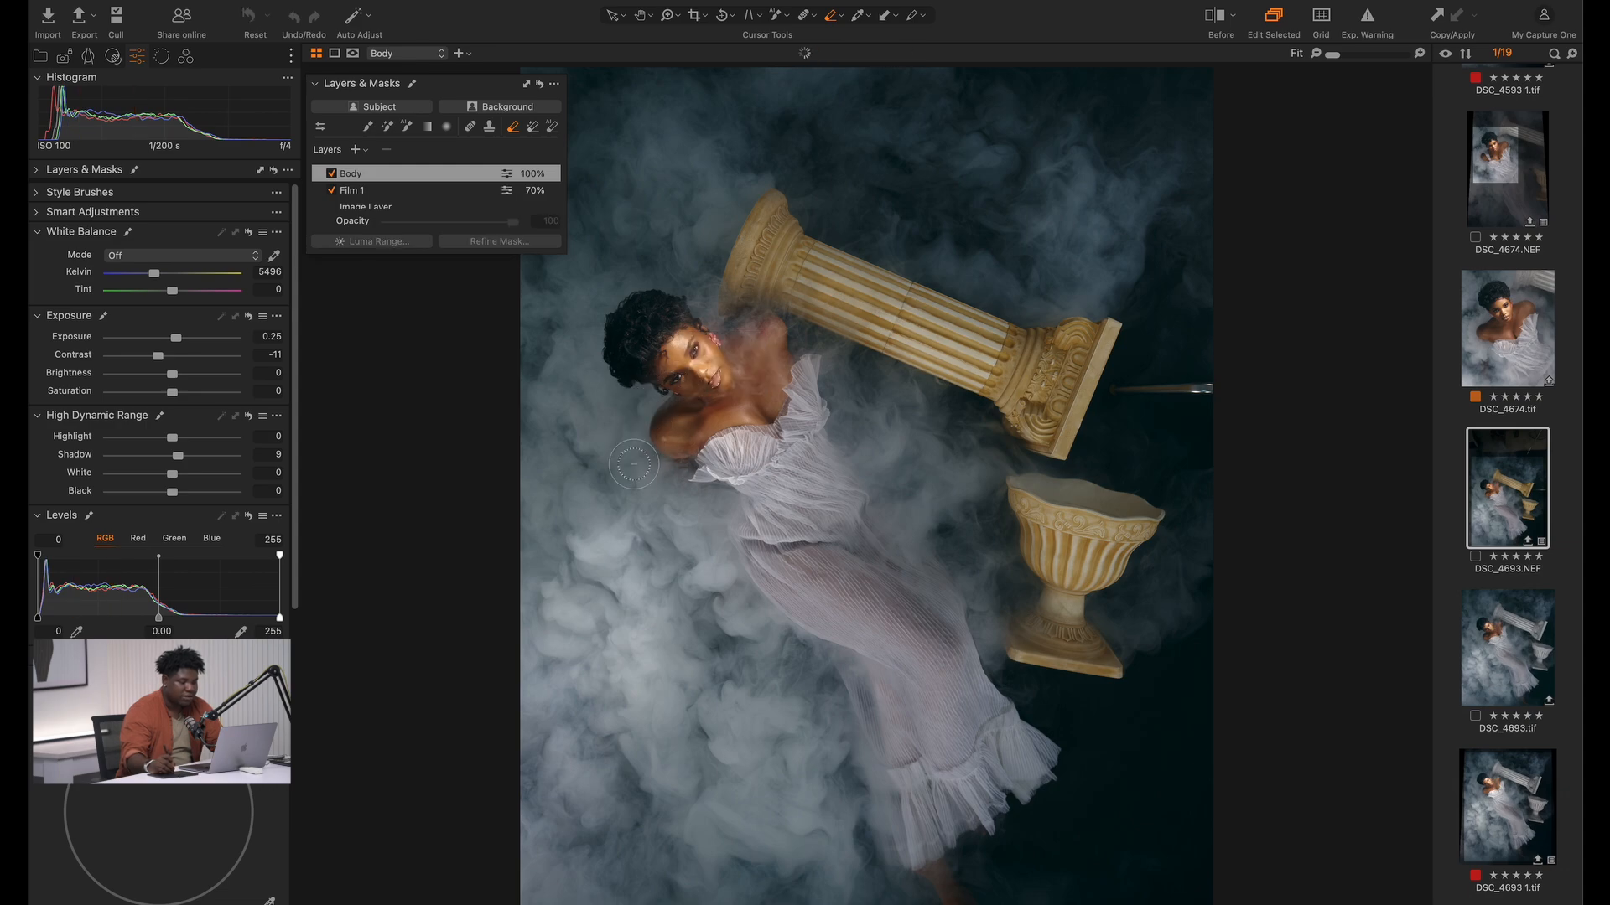
Compare the graded photo with its original before-edit version several times
key("y")
key("y")
key("y")
key("y")
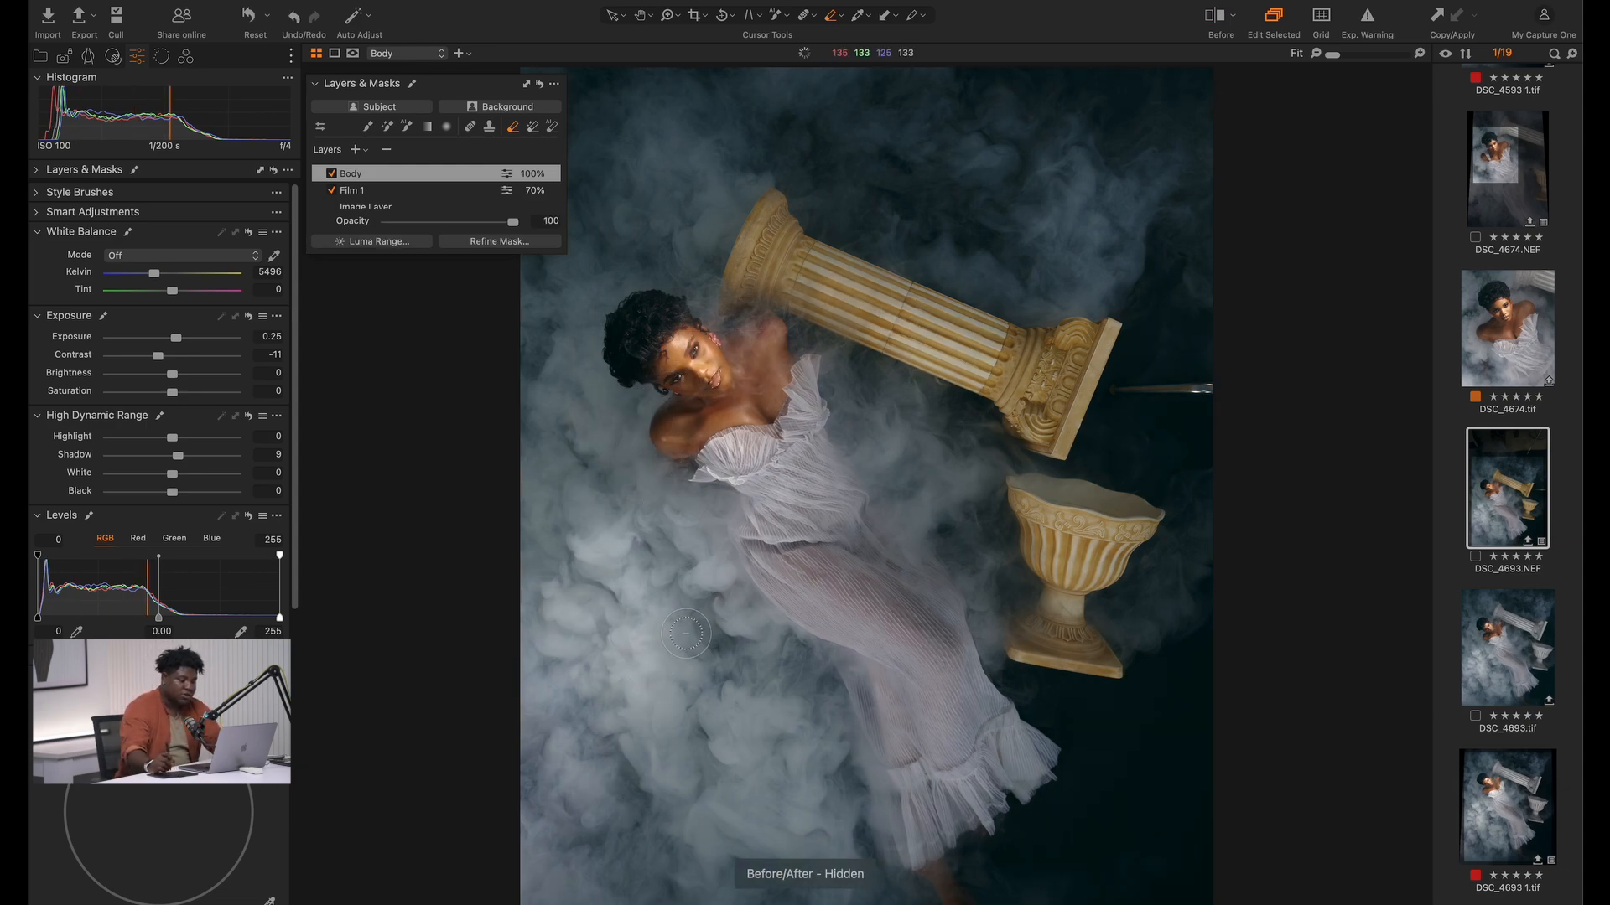
key("y")
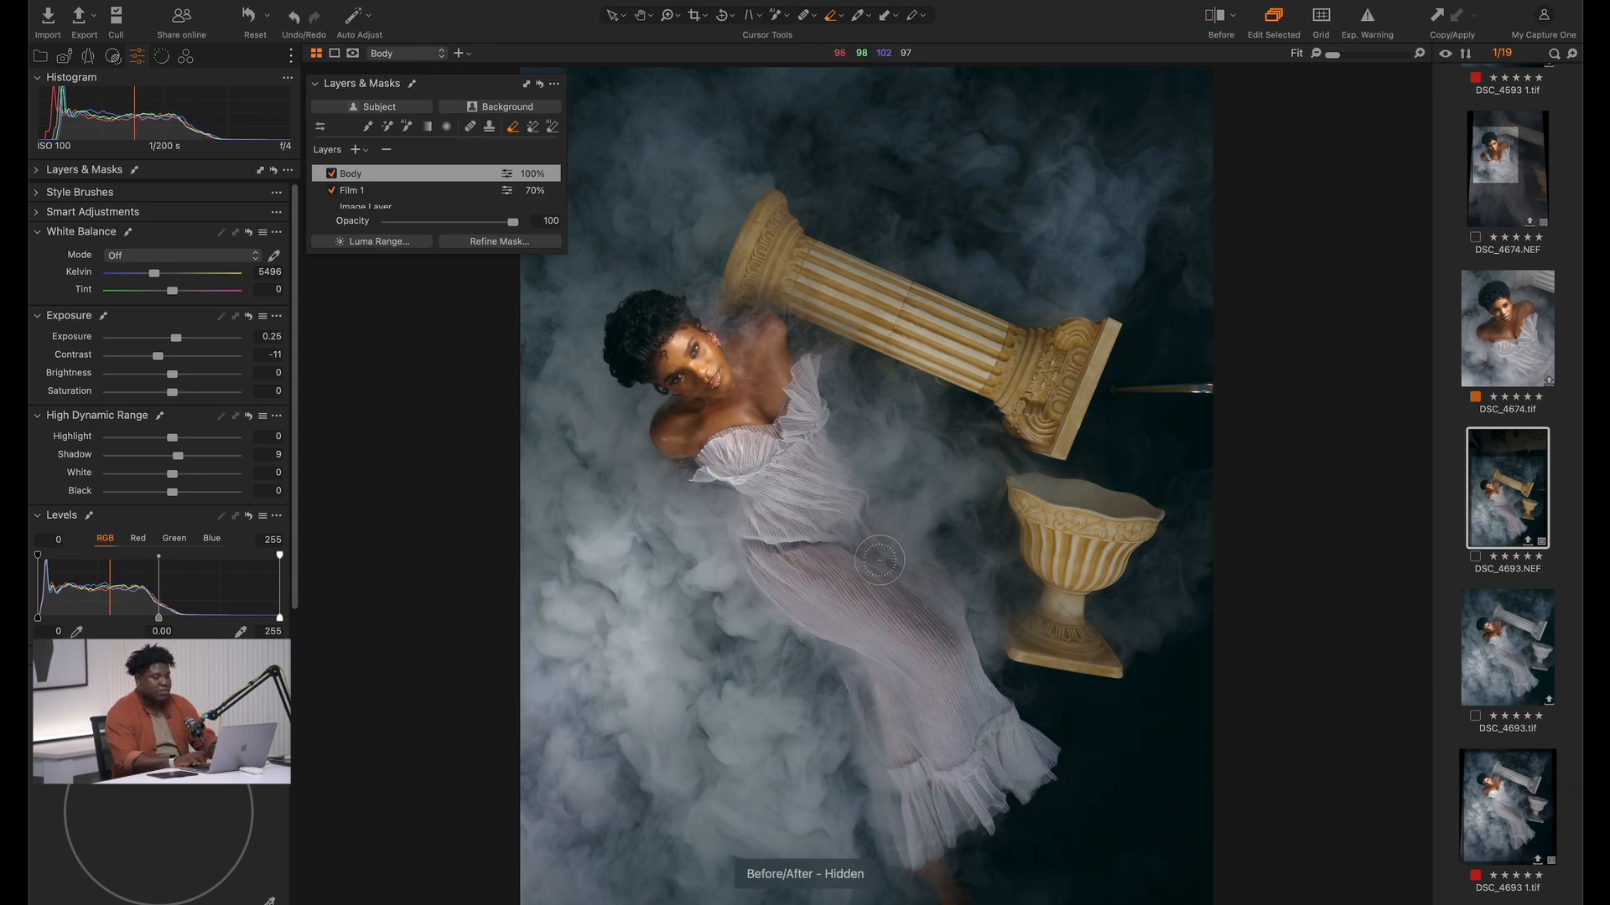
Add another adjustment layer at the top of the layer stack and name it Skin
left_click(390, 205)
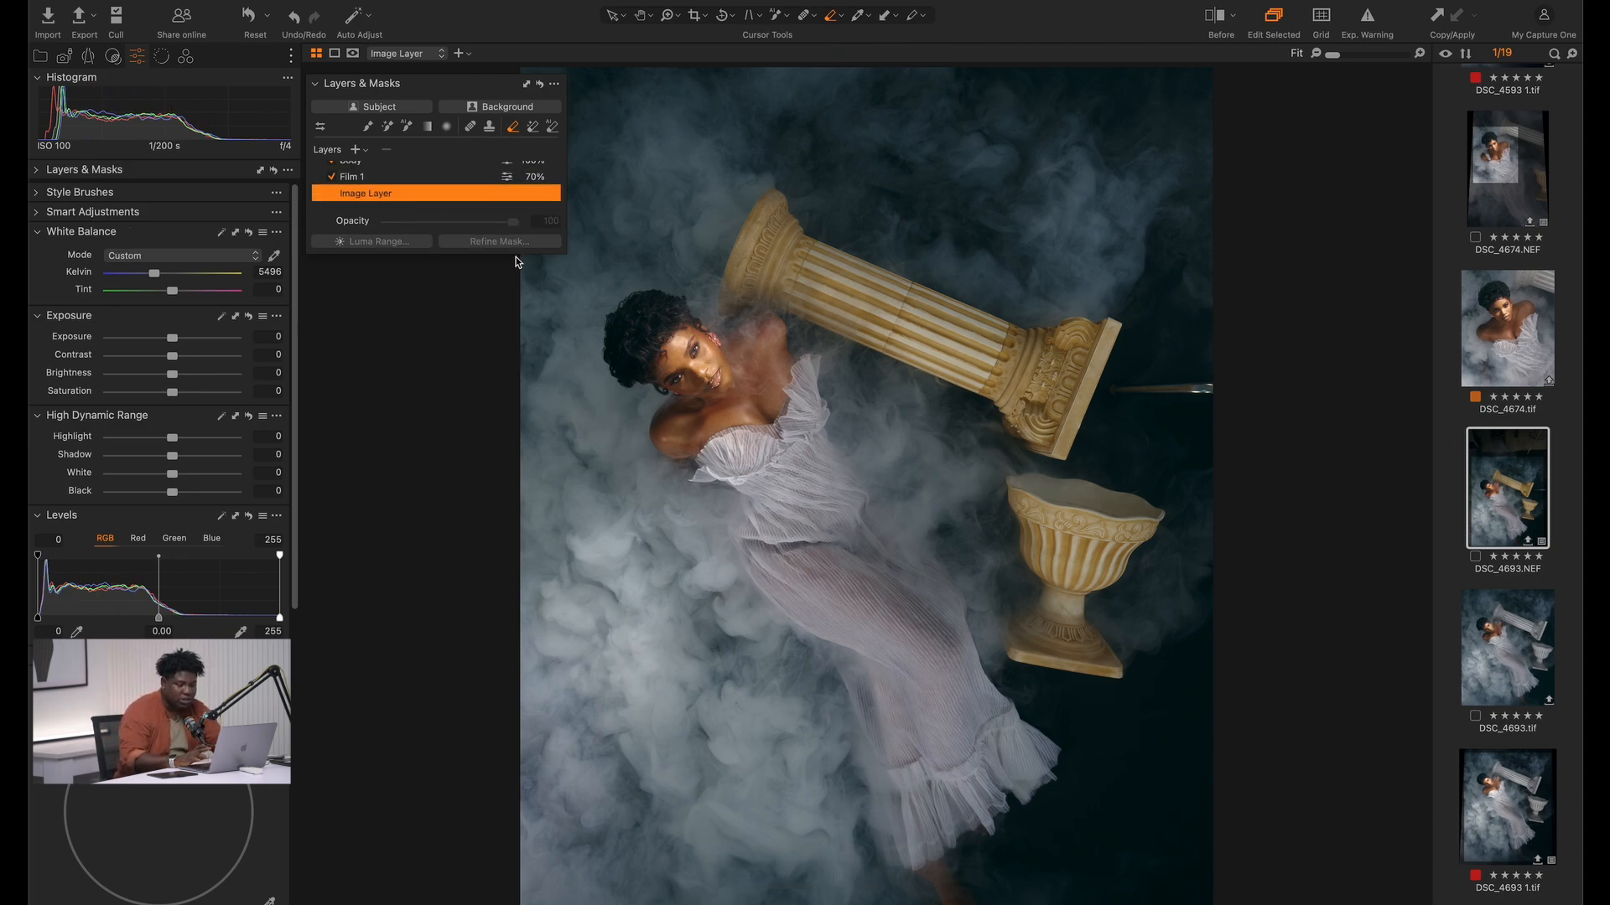
scroll(423, 195, "up", 2)
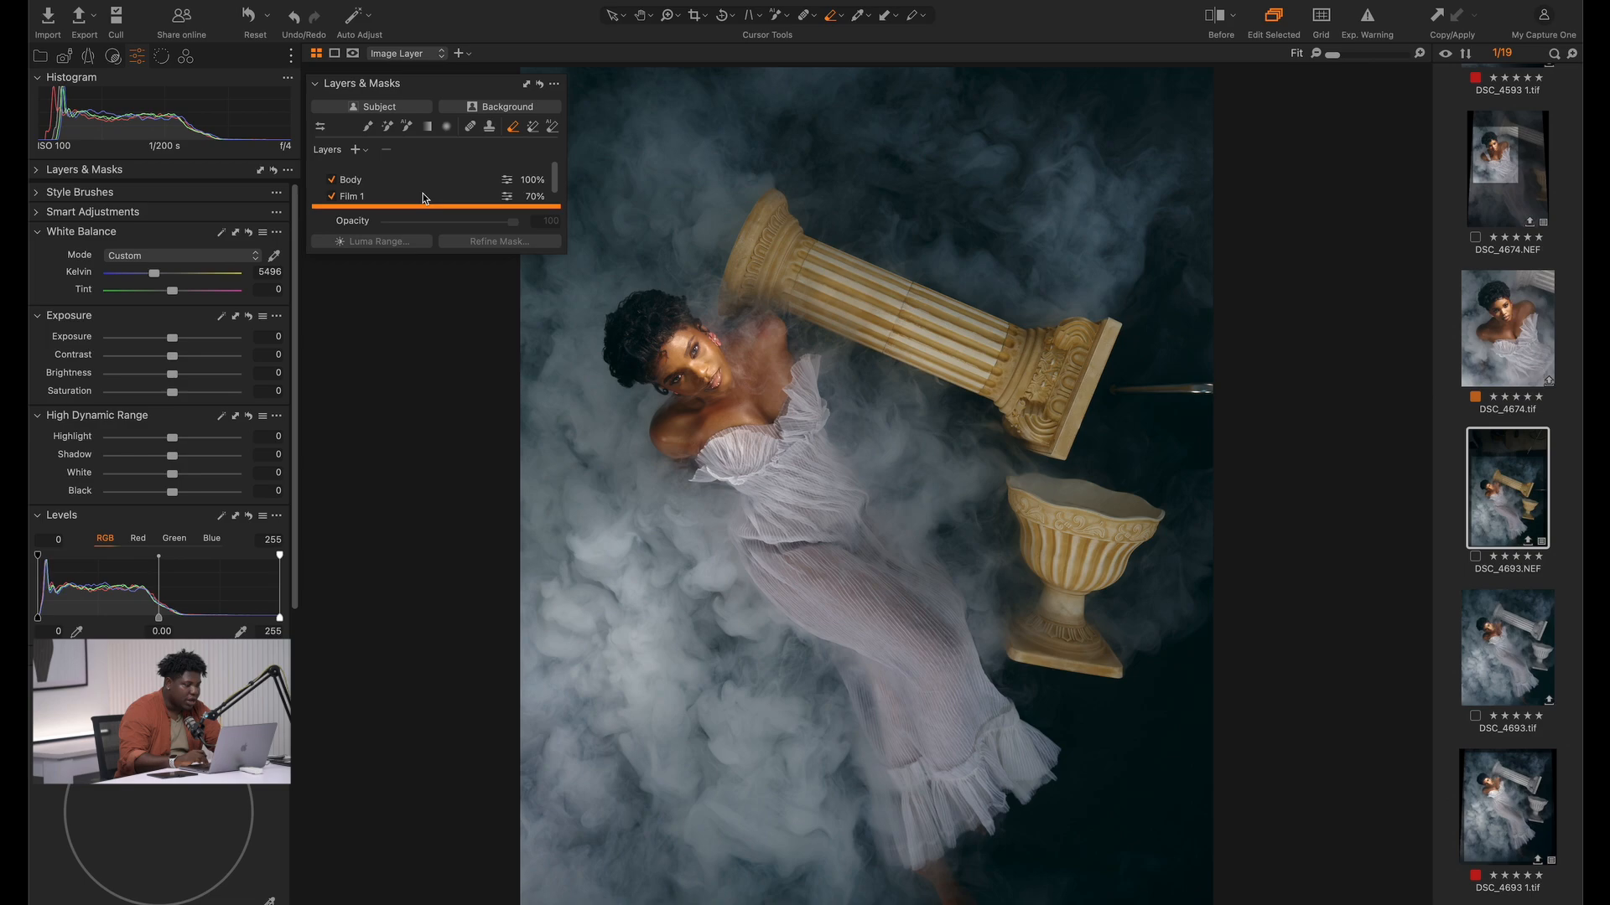
left_click(357, 151)
double_click(369, 178)
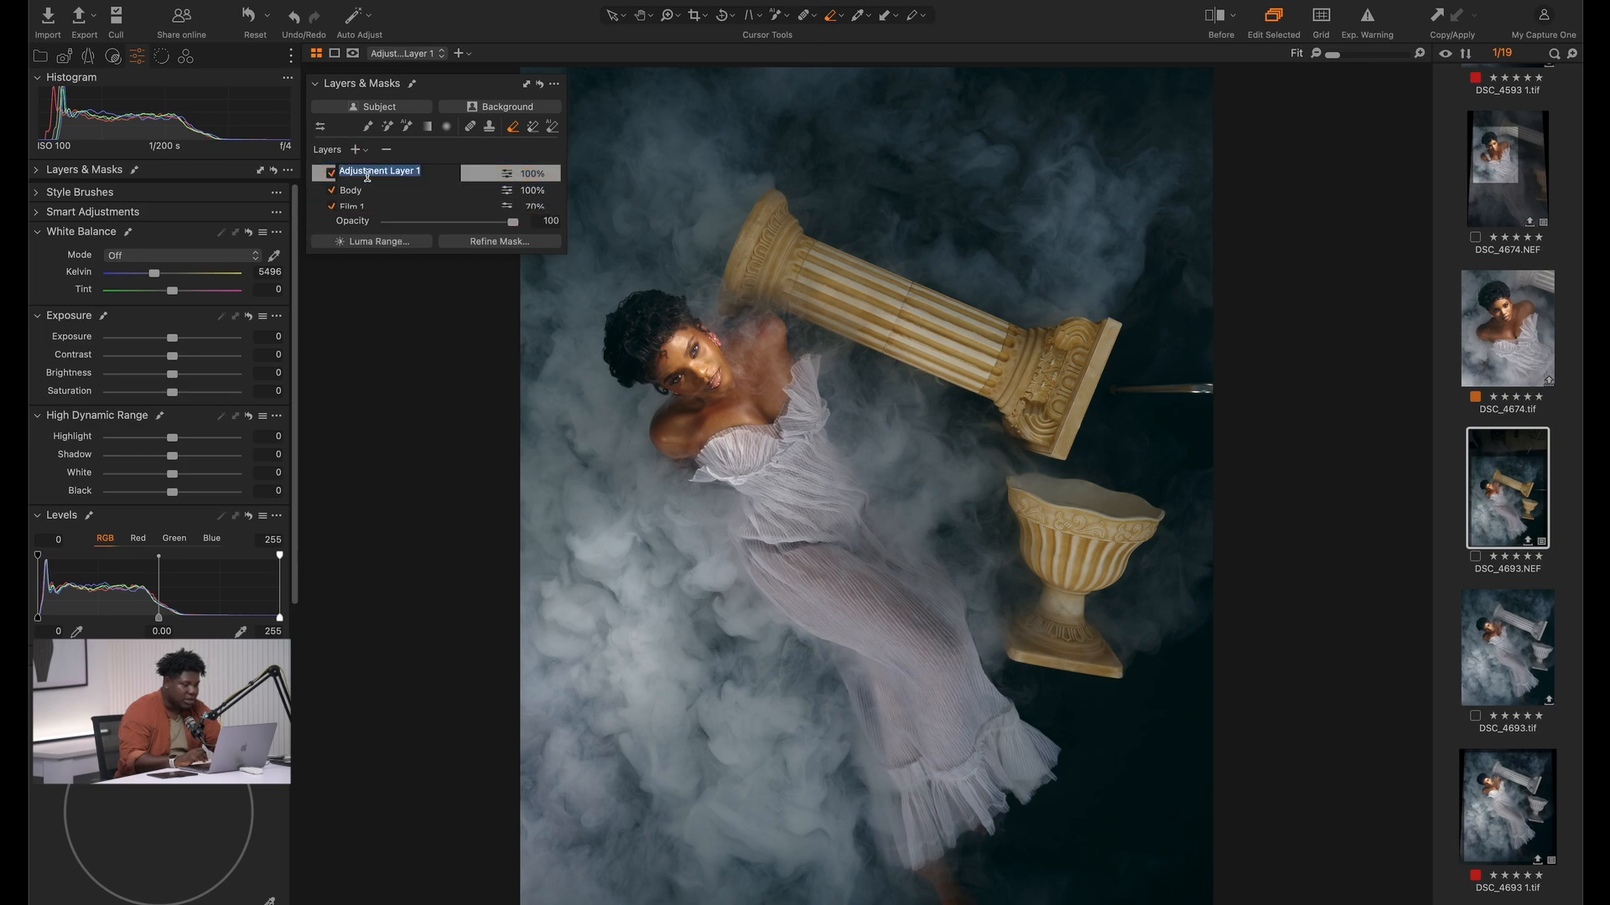
type("Skin")
key("Return")
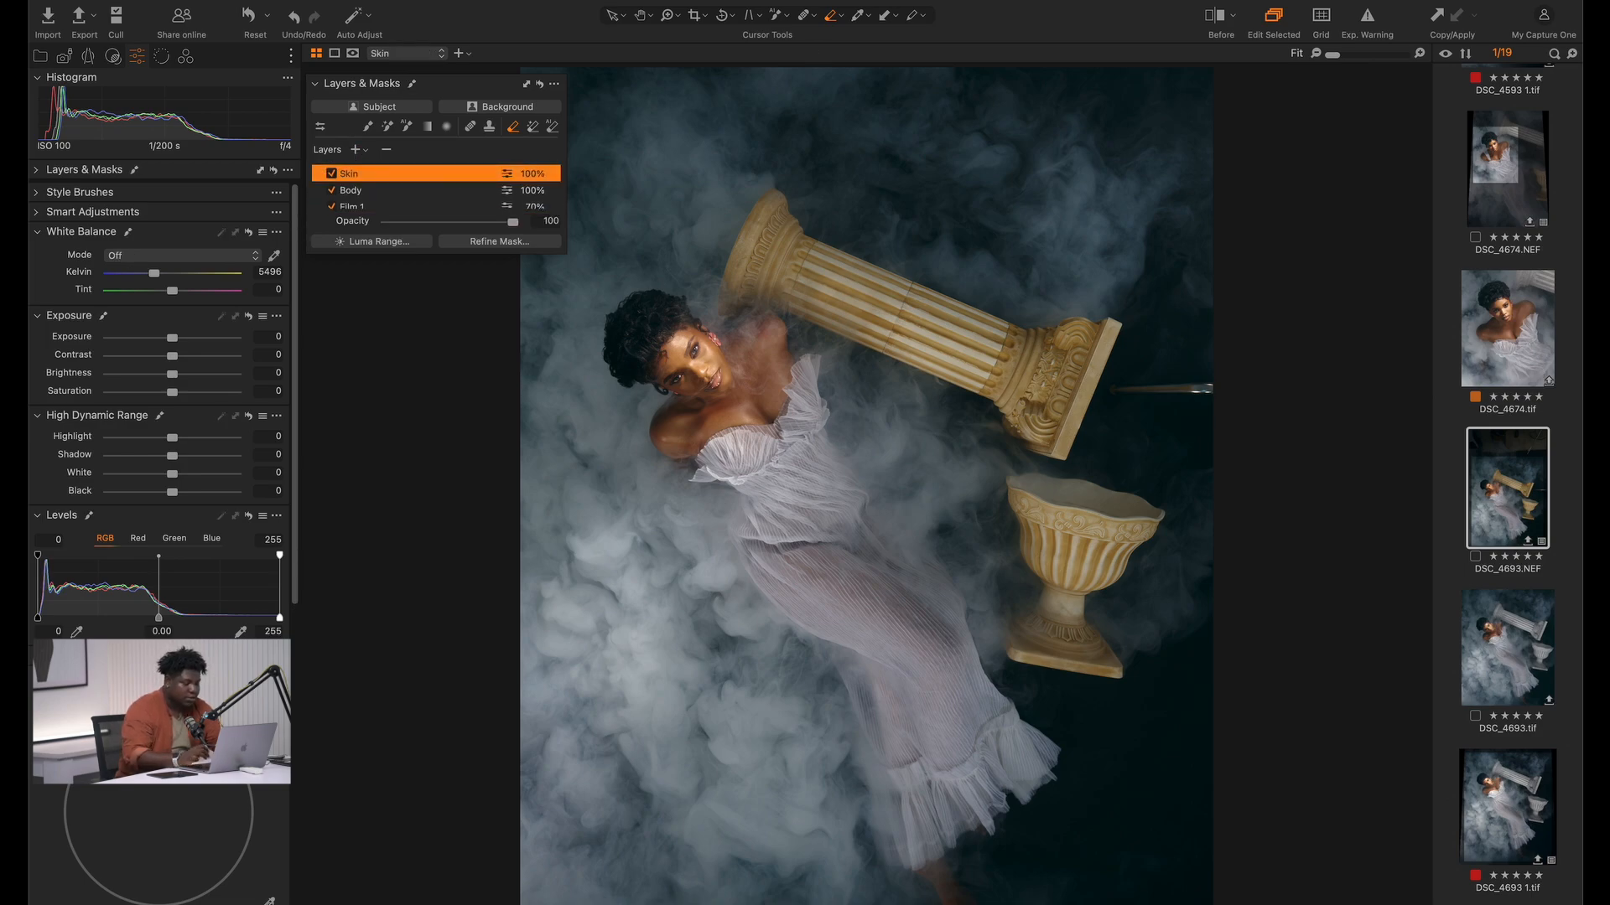
Mask the model's face, neck, shoulders and chest on the Skin layer with AI Select and display the mask
left_click(407, 126)
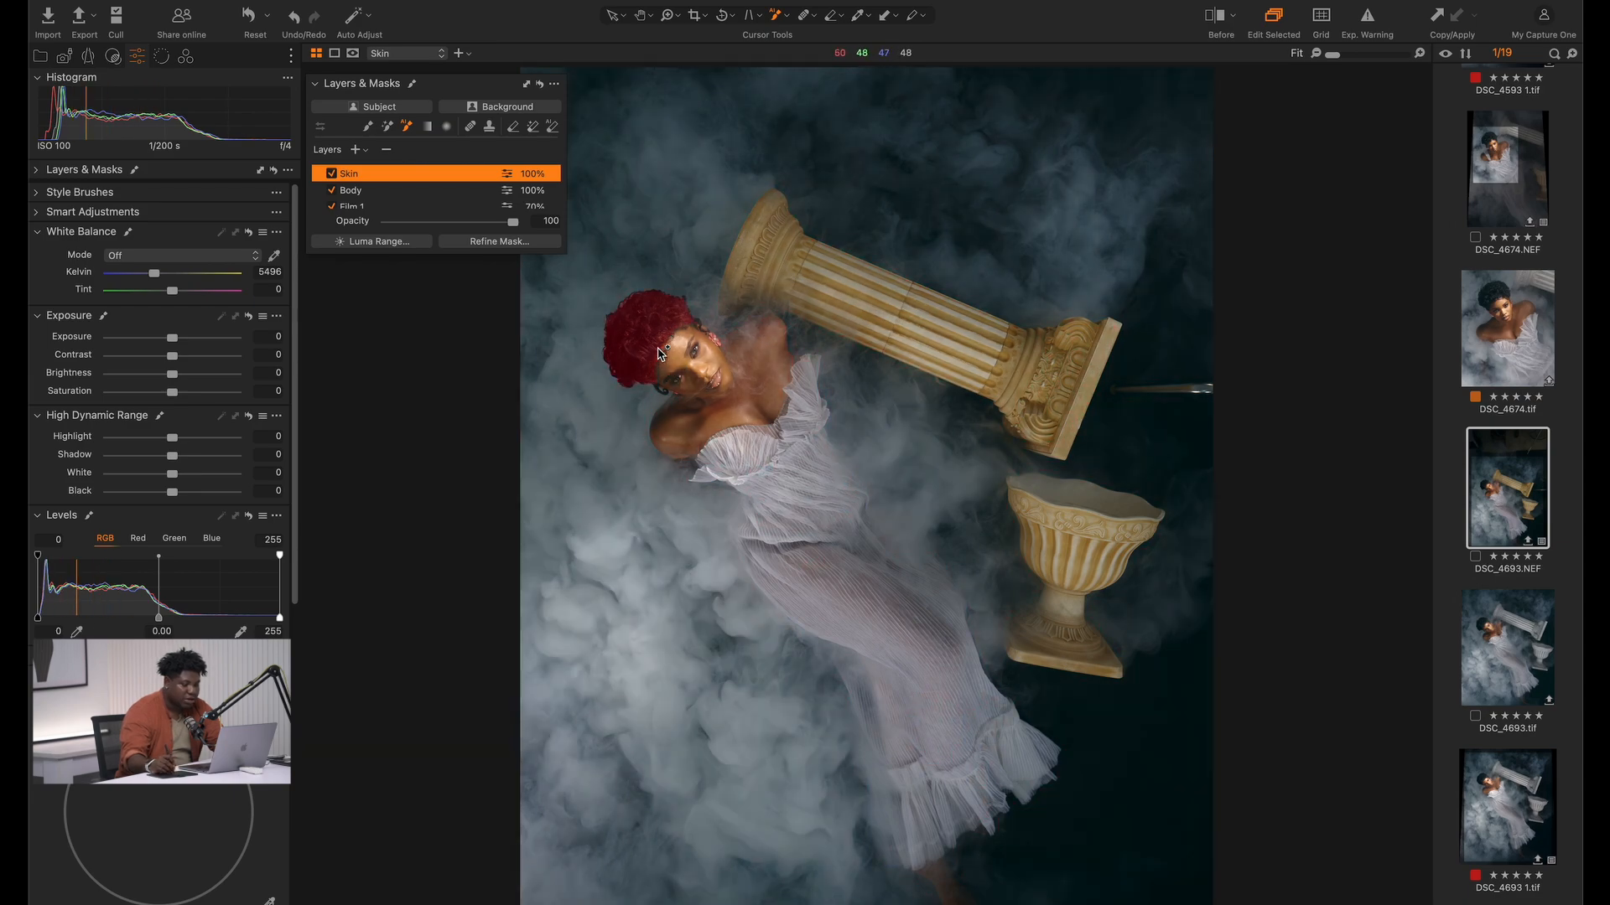
left_click_drag(594, 351, 824, 446)
key("v")
key("m")
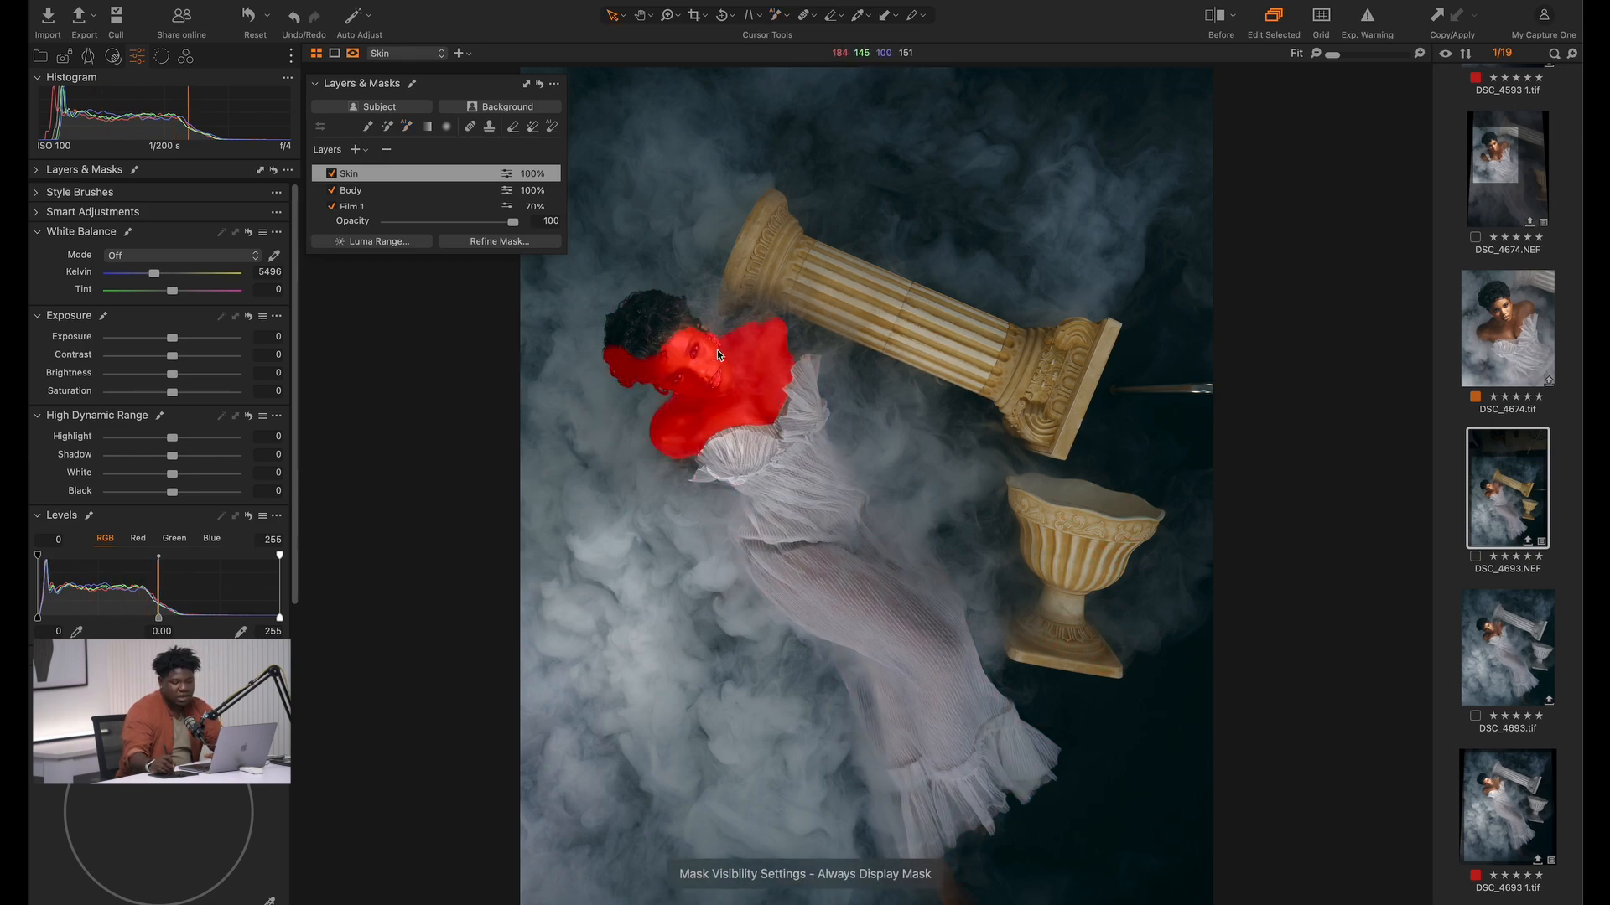
Hide the mask, sample the model's forehead with the Skin Tone colour editor, and set Amount Hue to -3.3 and Saturation to -4.5
key("m")
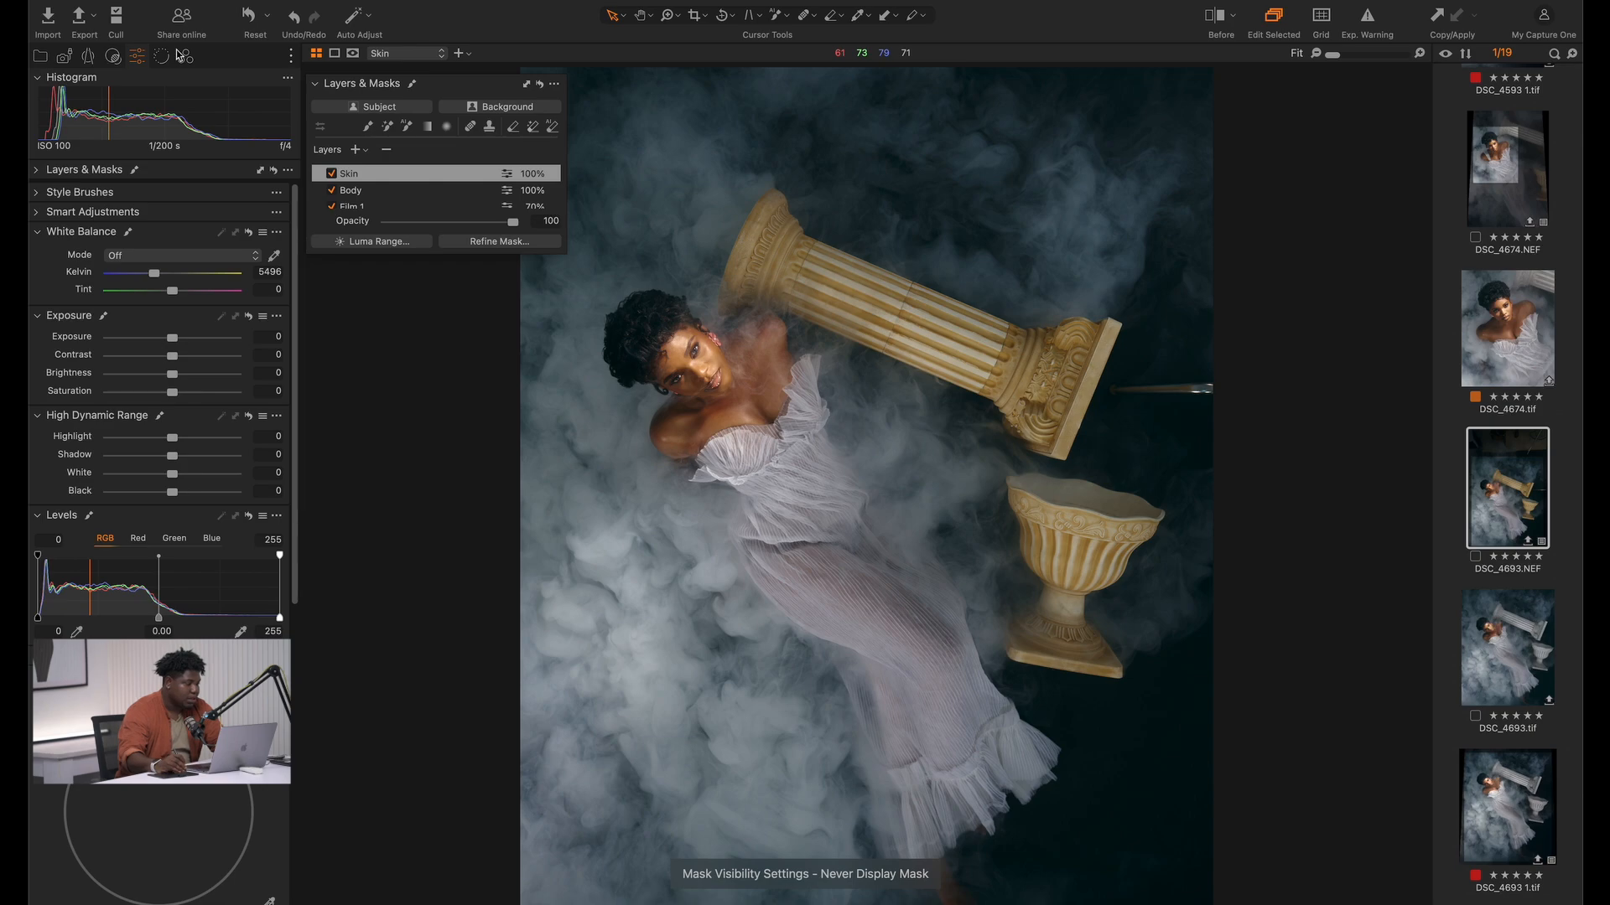
left_click(182, 56)
left_click(223, 546)
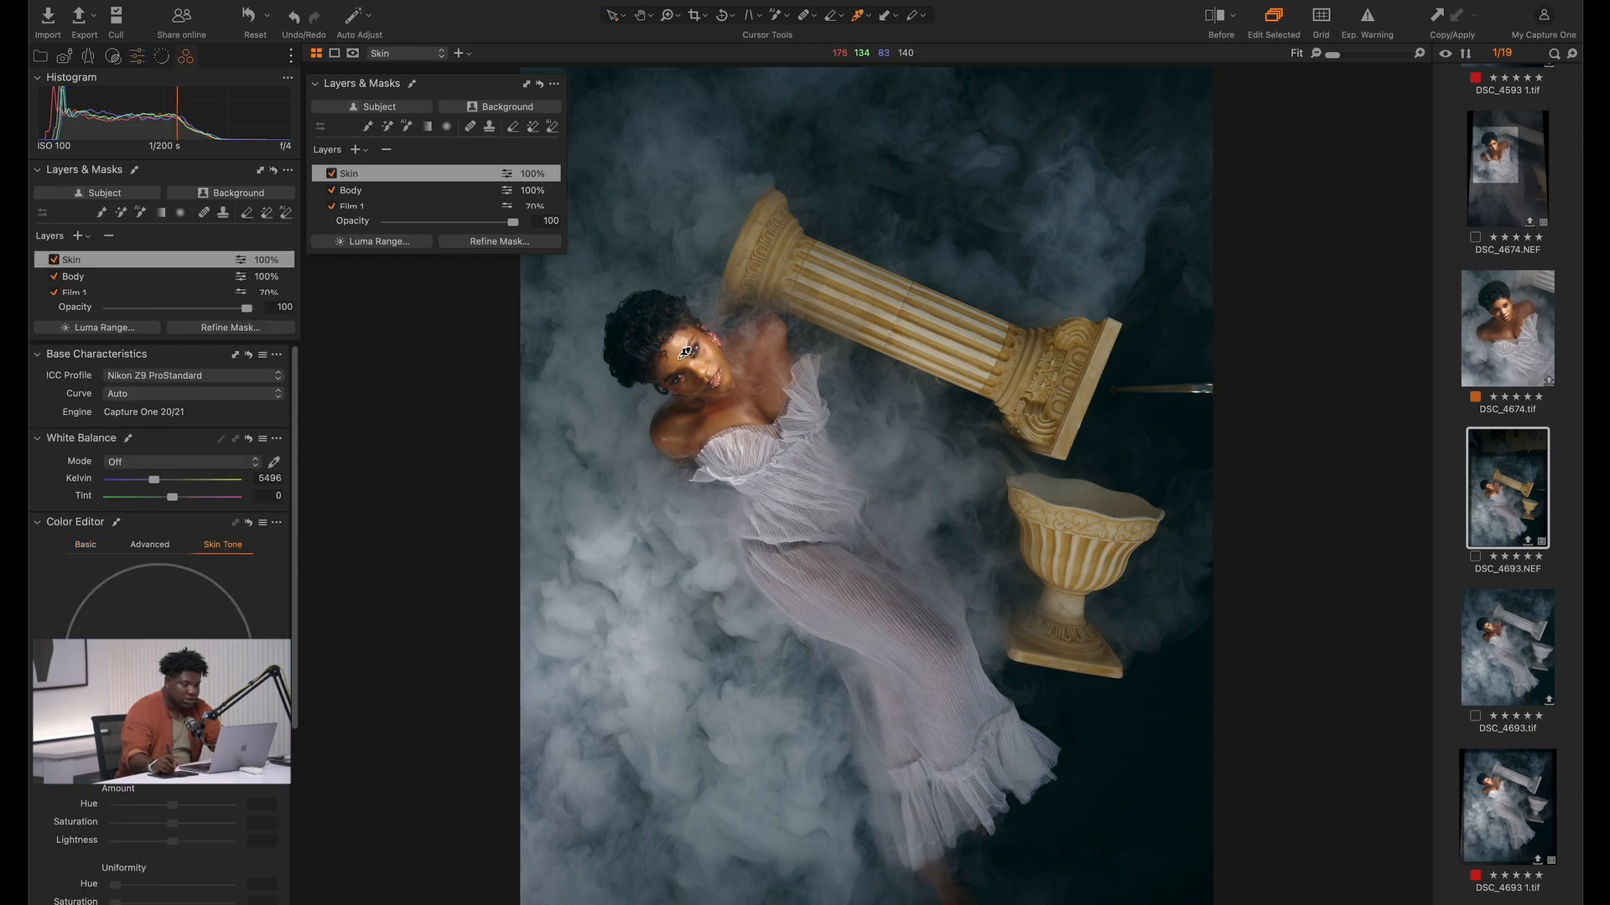
left_click(677, 348)
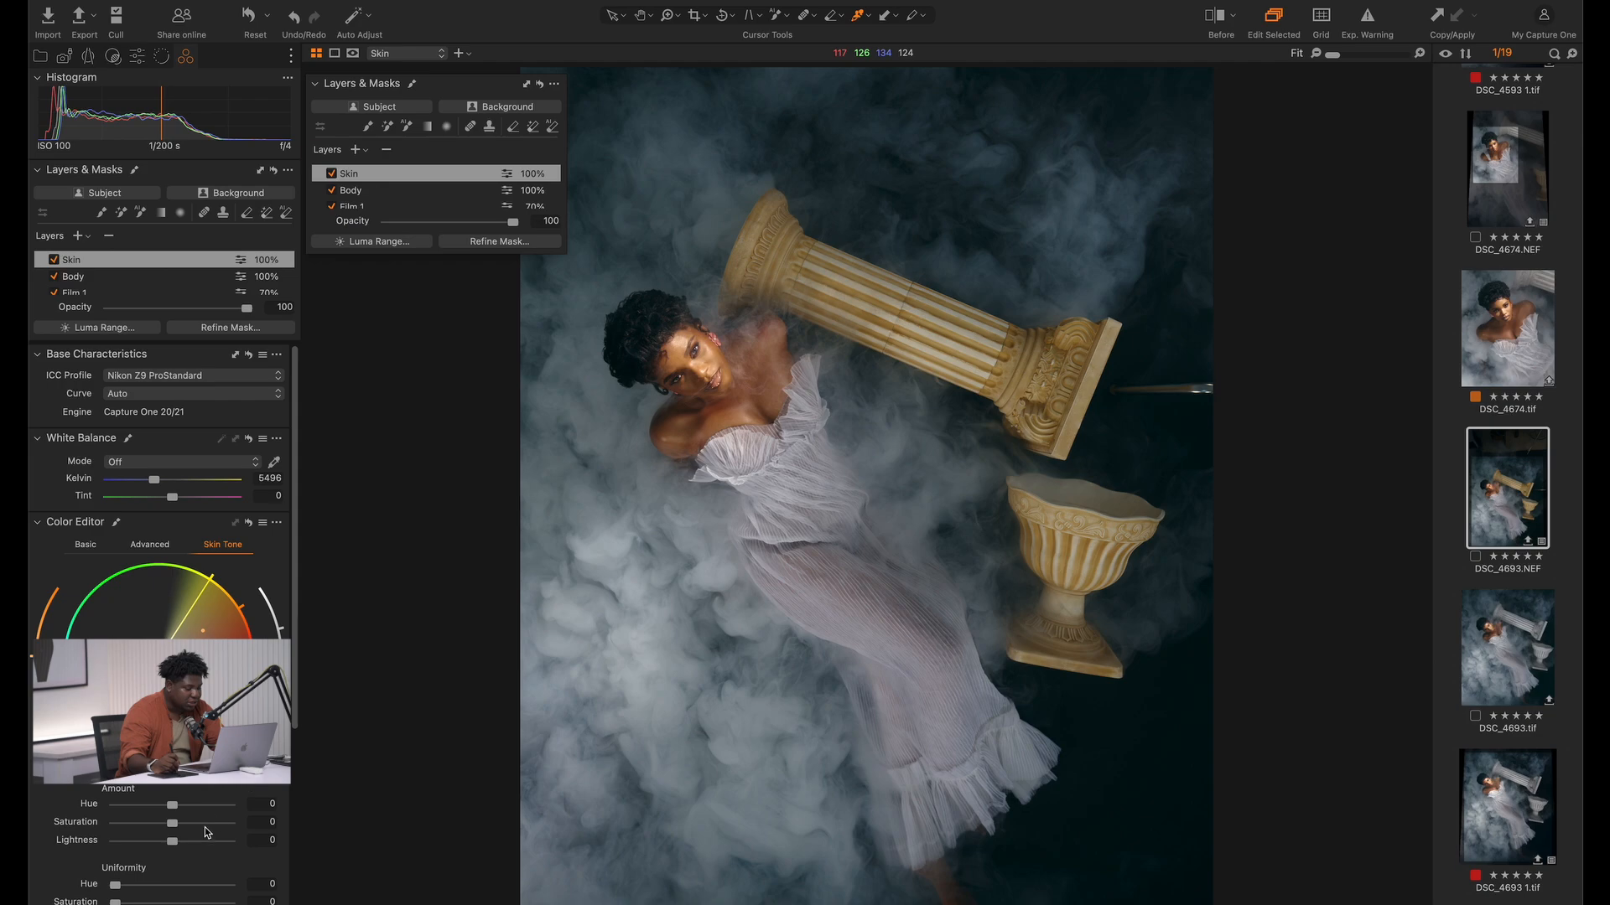
left_click_drag(147, 810, 119, 820)
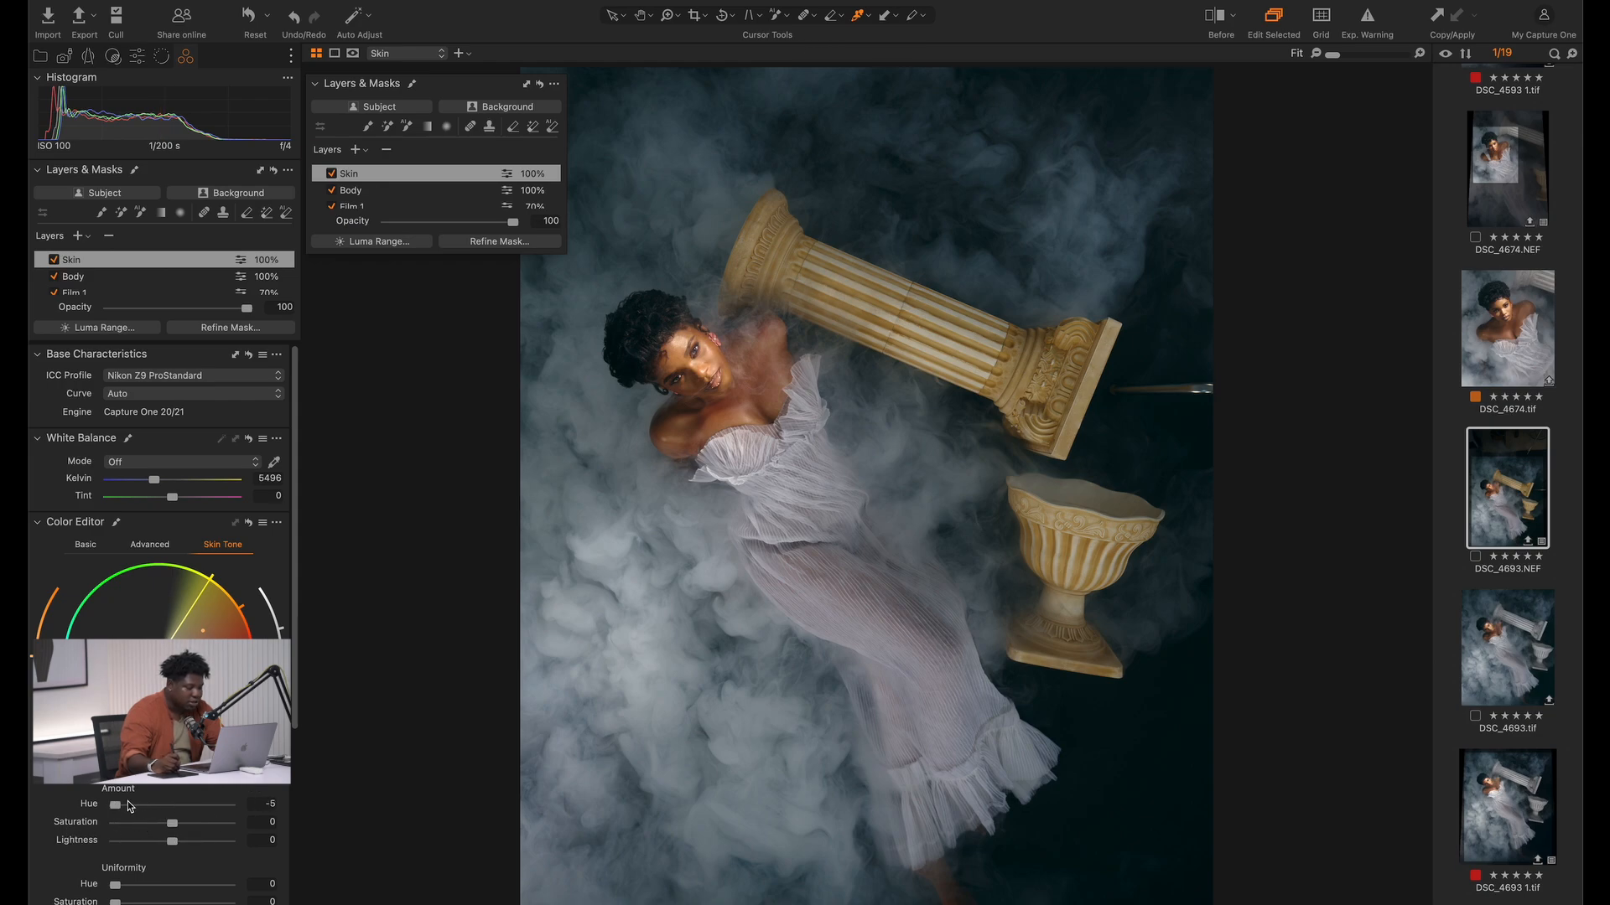
left_click_drag(135, 807, 162, 825)
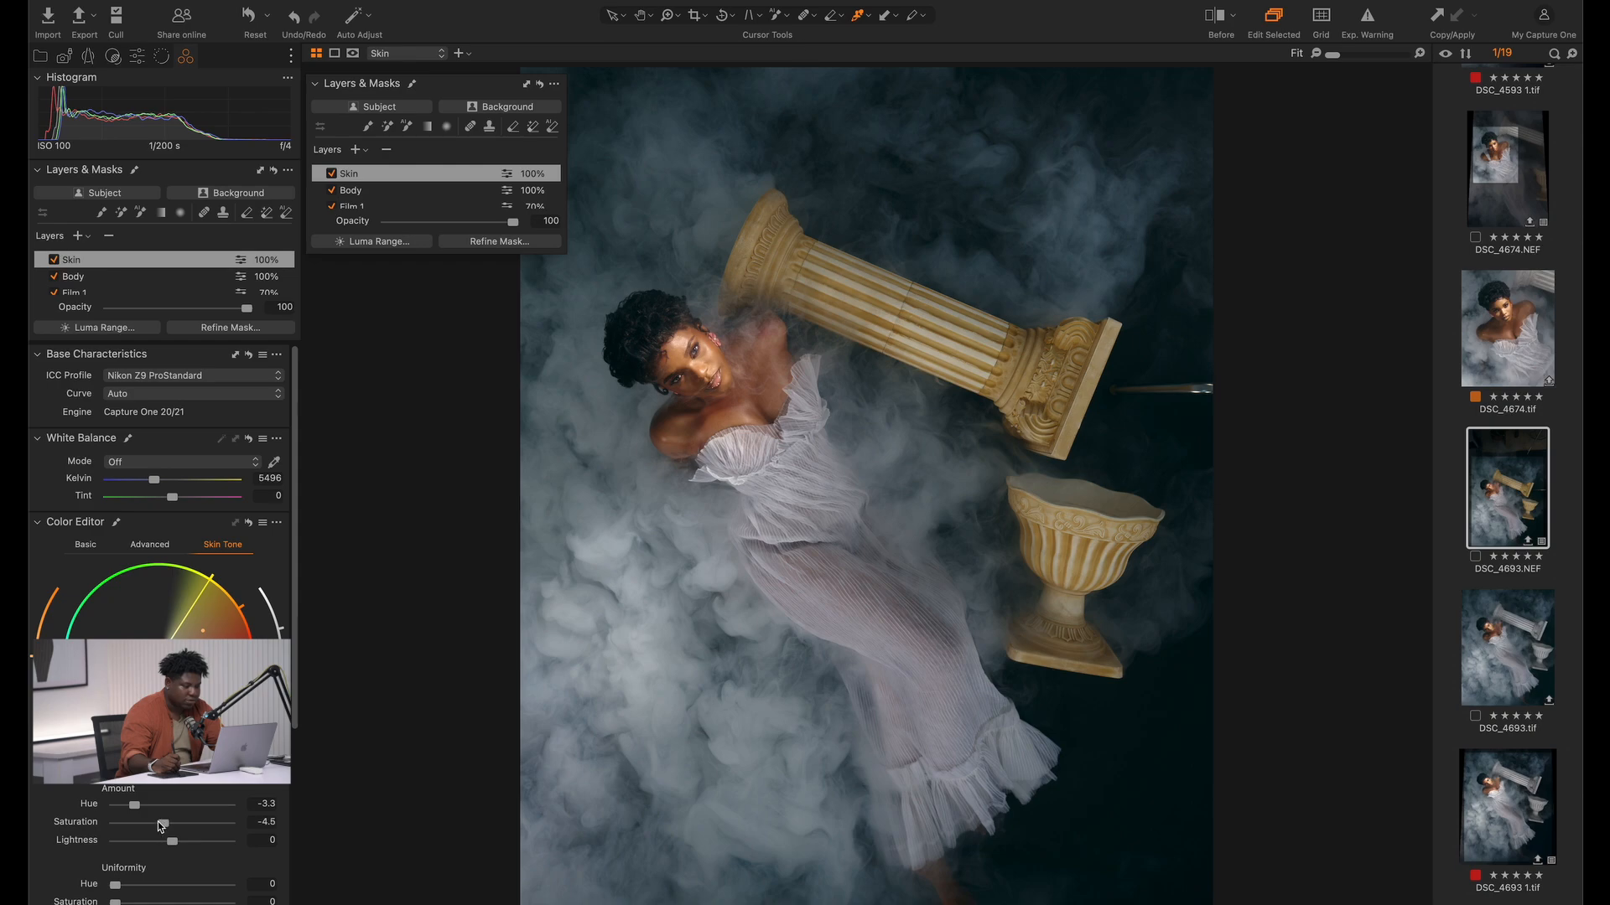
Compare the model's face and shoulders up close with the Skin layer disabled and enabled
left_click(334, 173)
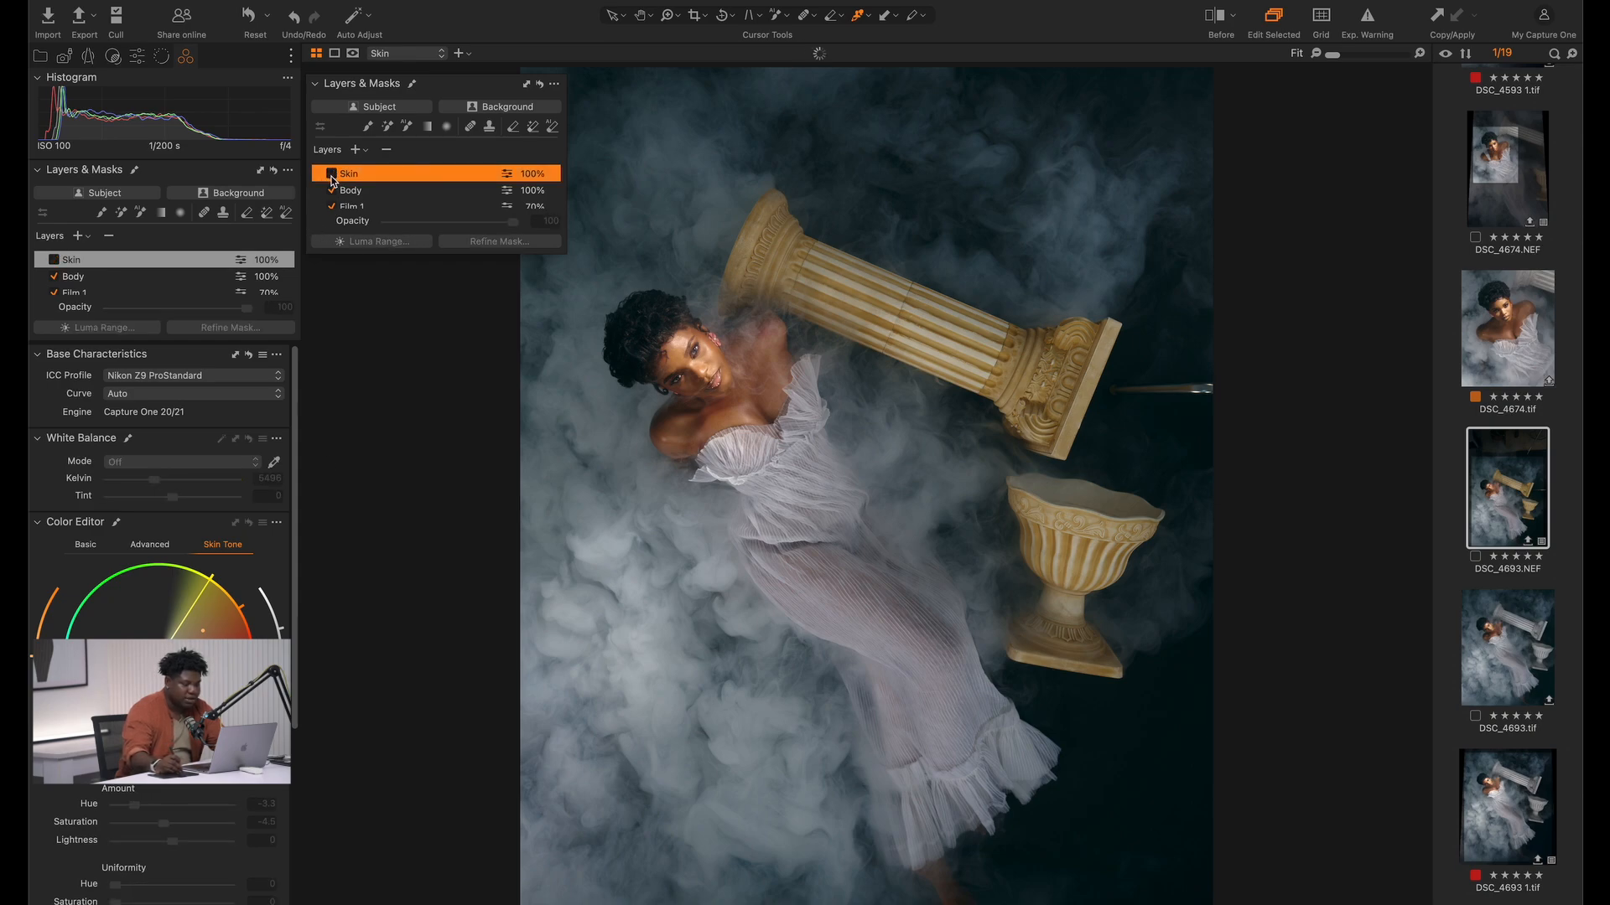
left_click(332, 173)
key("z")
left_click_drag(555, 275, 966, 579)
left_click_drag(767, 360, 815, 538)
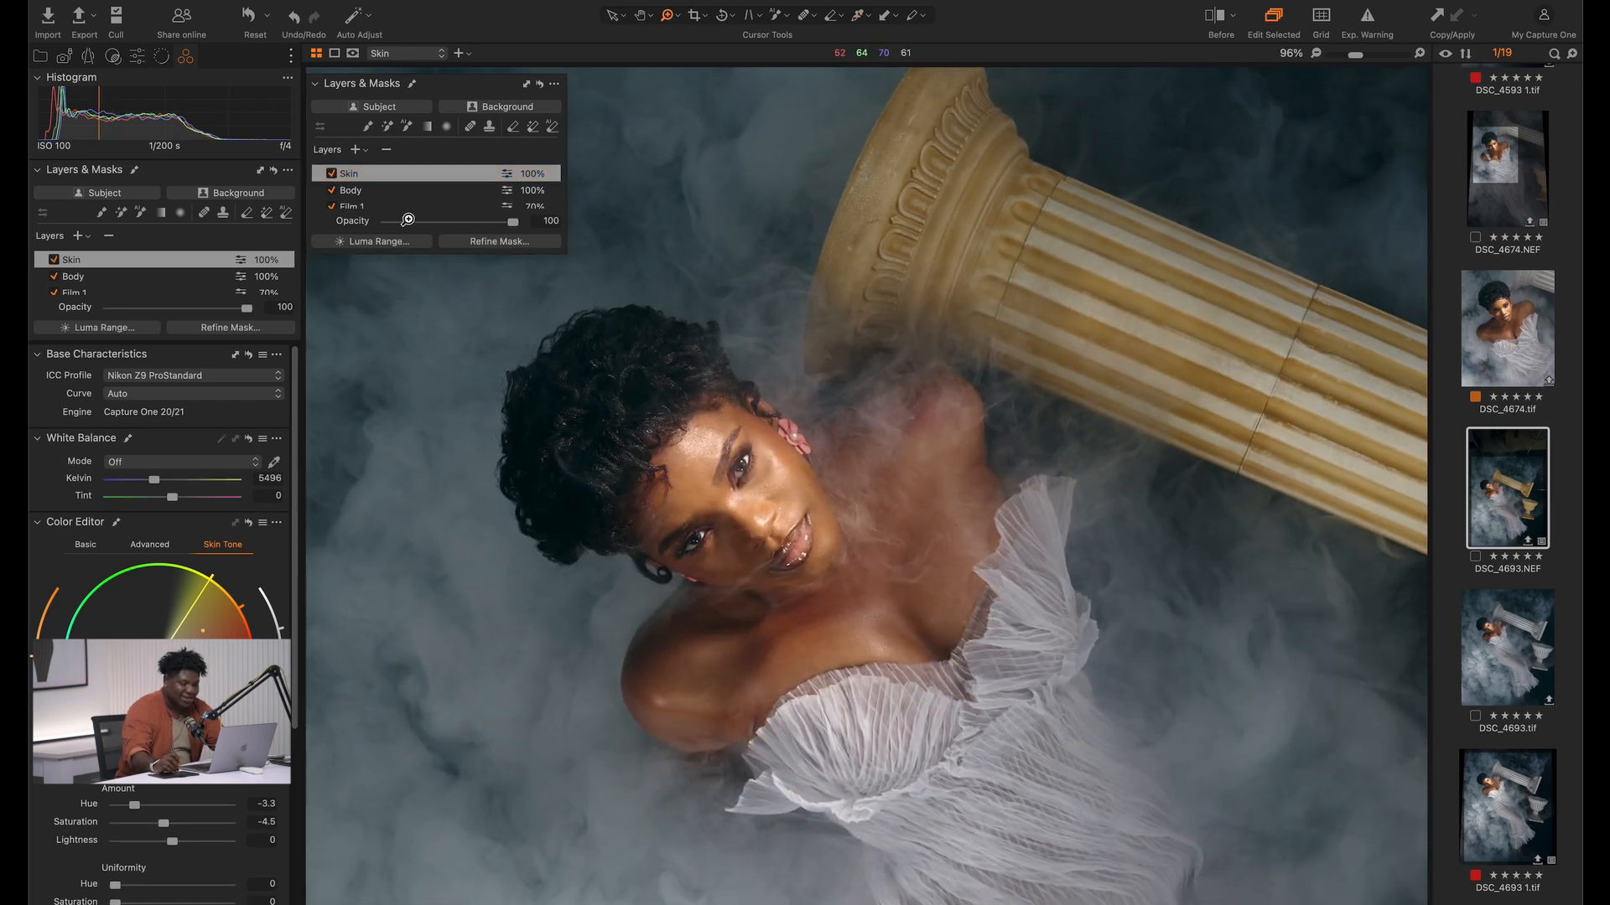
left_click(332, 173)
left_click(333, 173)
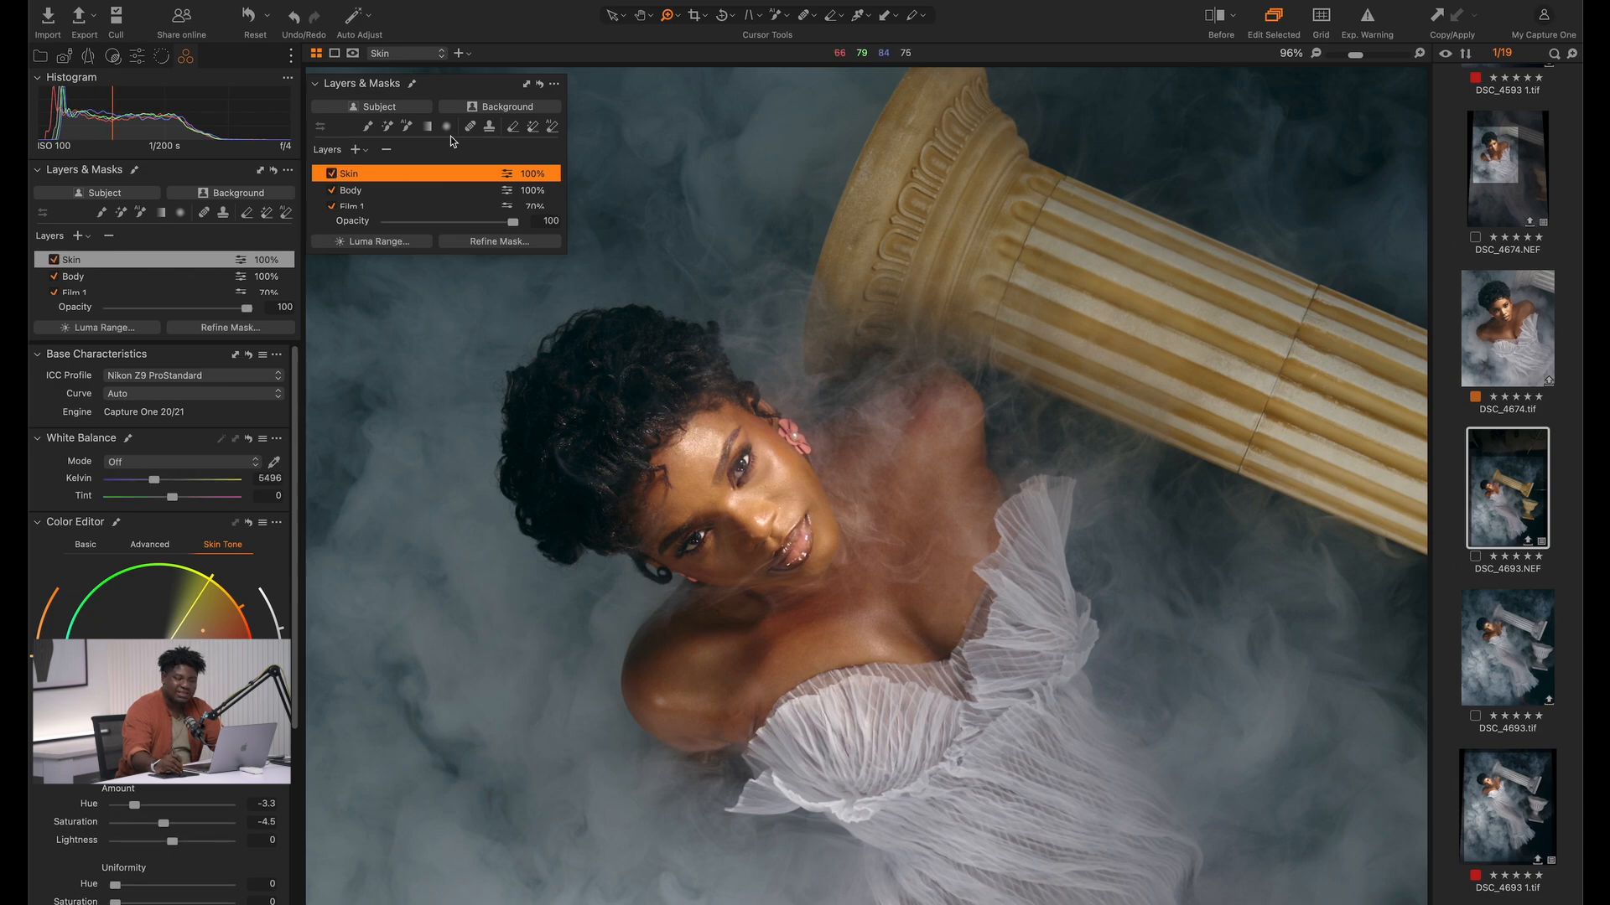
Compare the portrait with its original in the before/after Split View Slider and return to the full view of the photo
left_click(1225, 17)
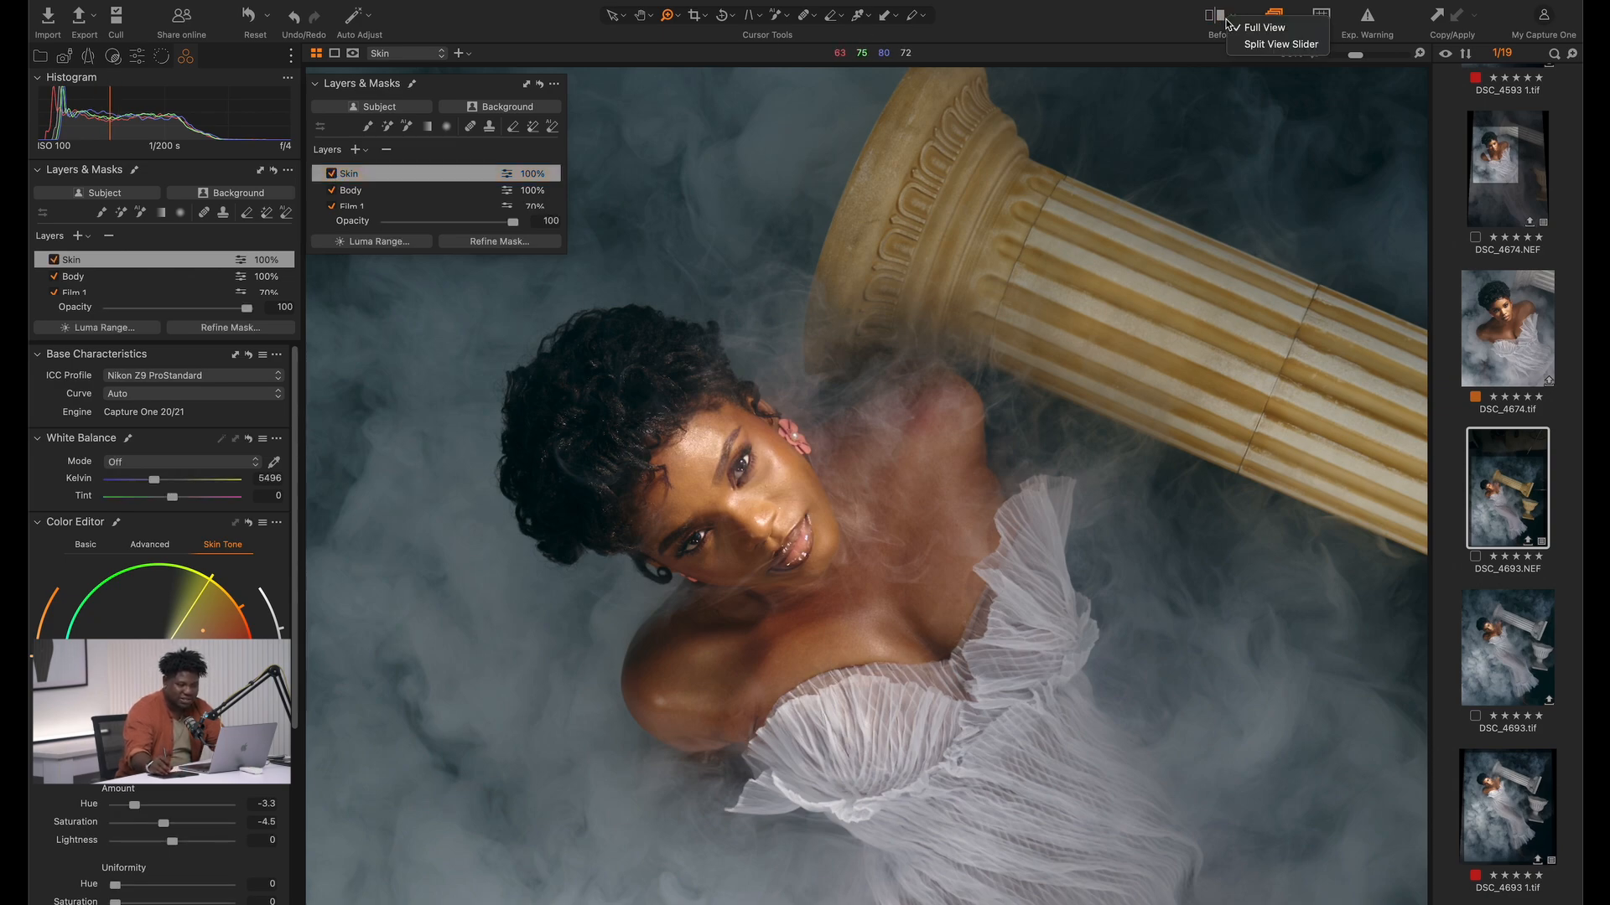
left_click(1267, 45)
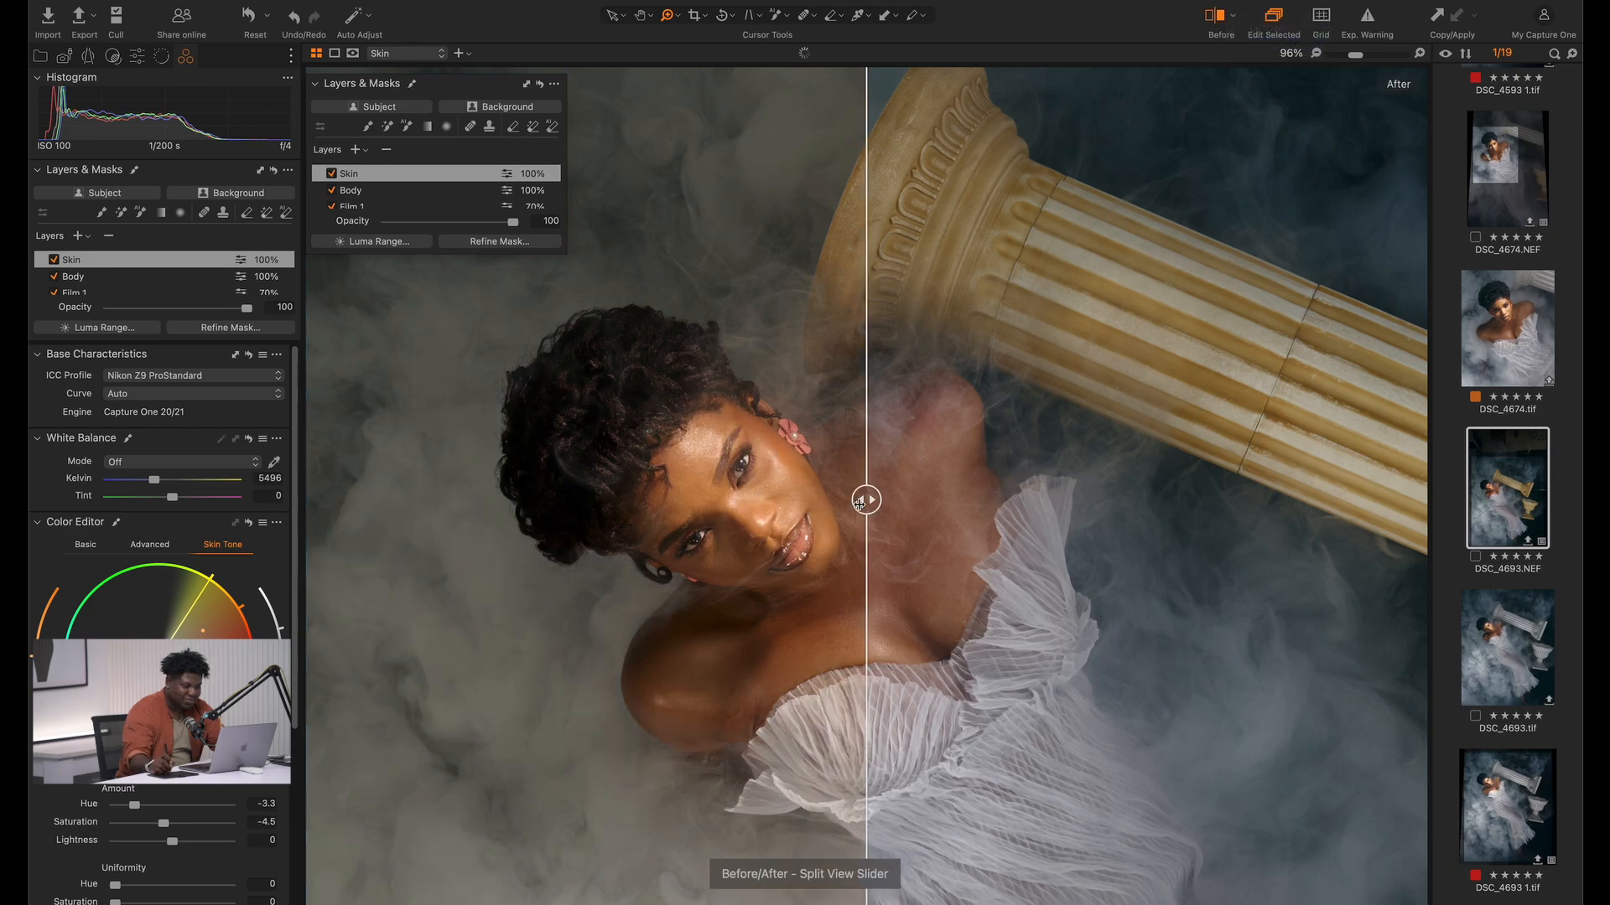
left_click_drag(870, 495, 308, 499)
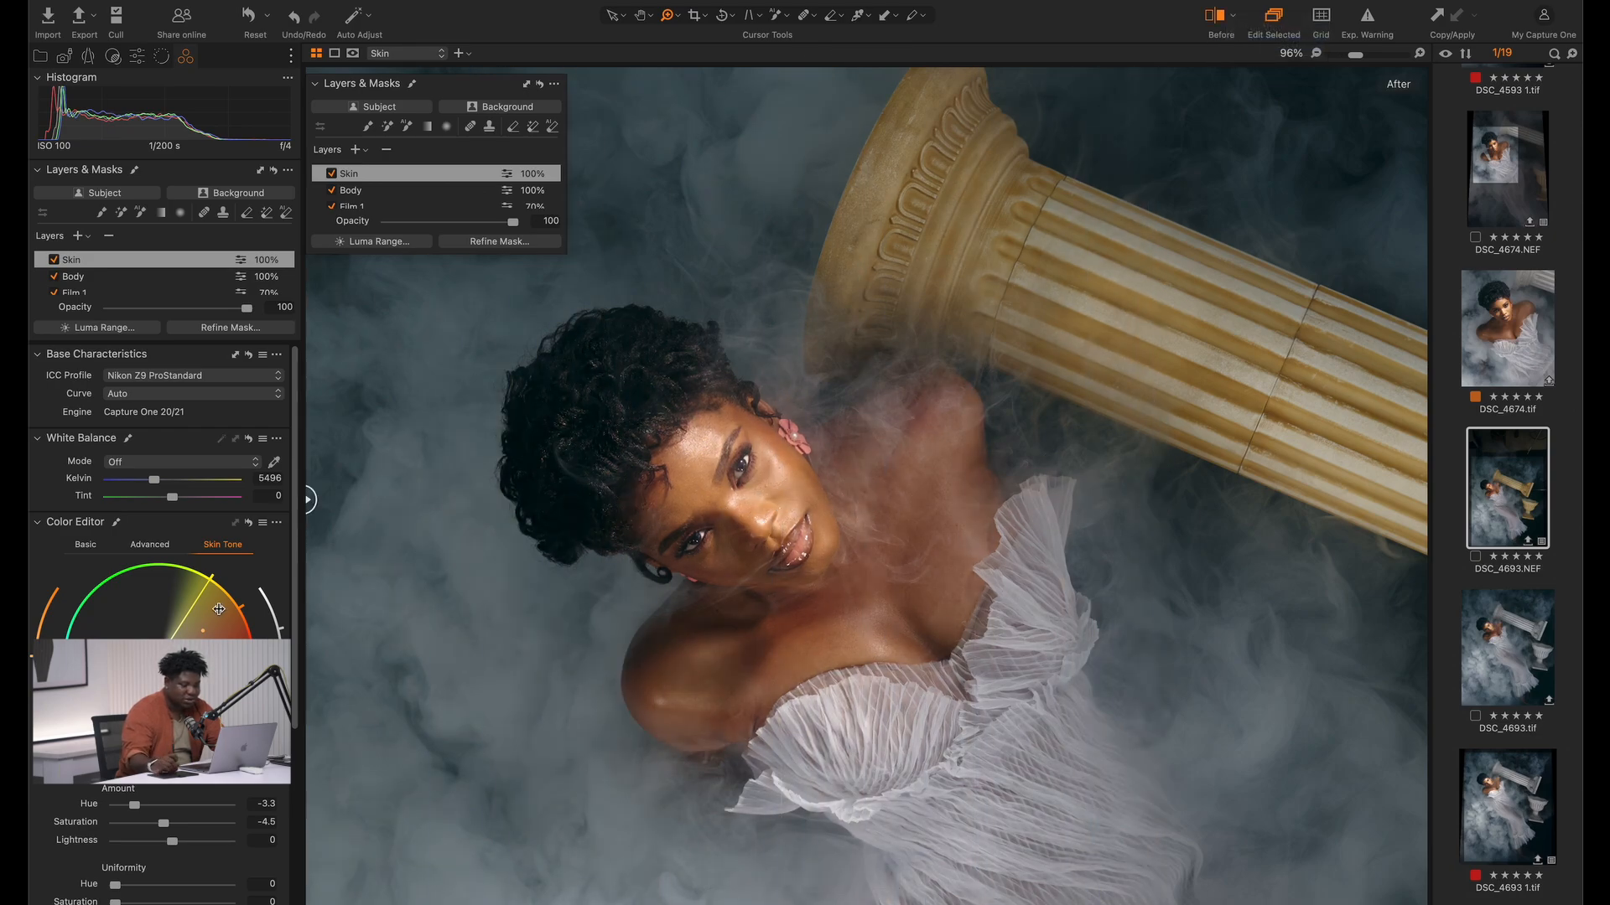
left_click(1218, 19)
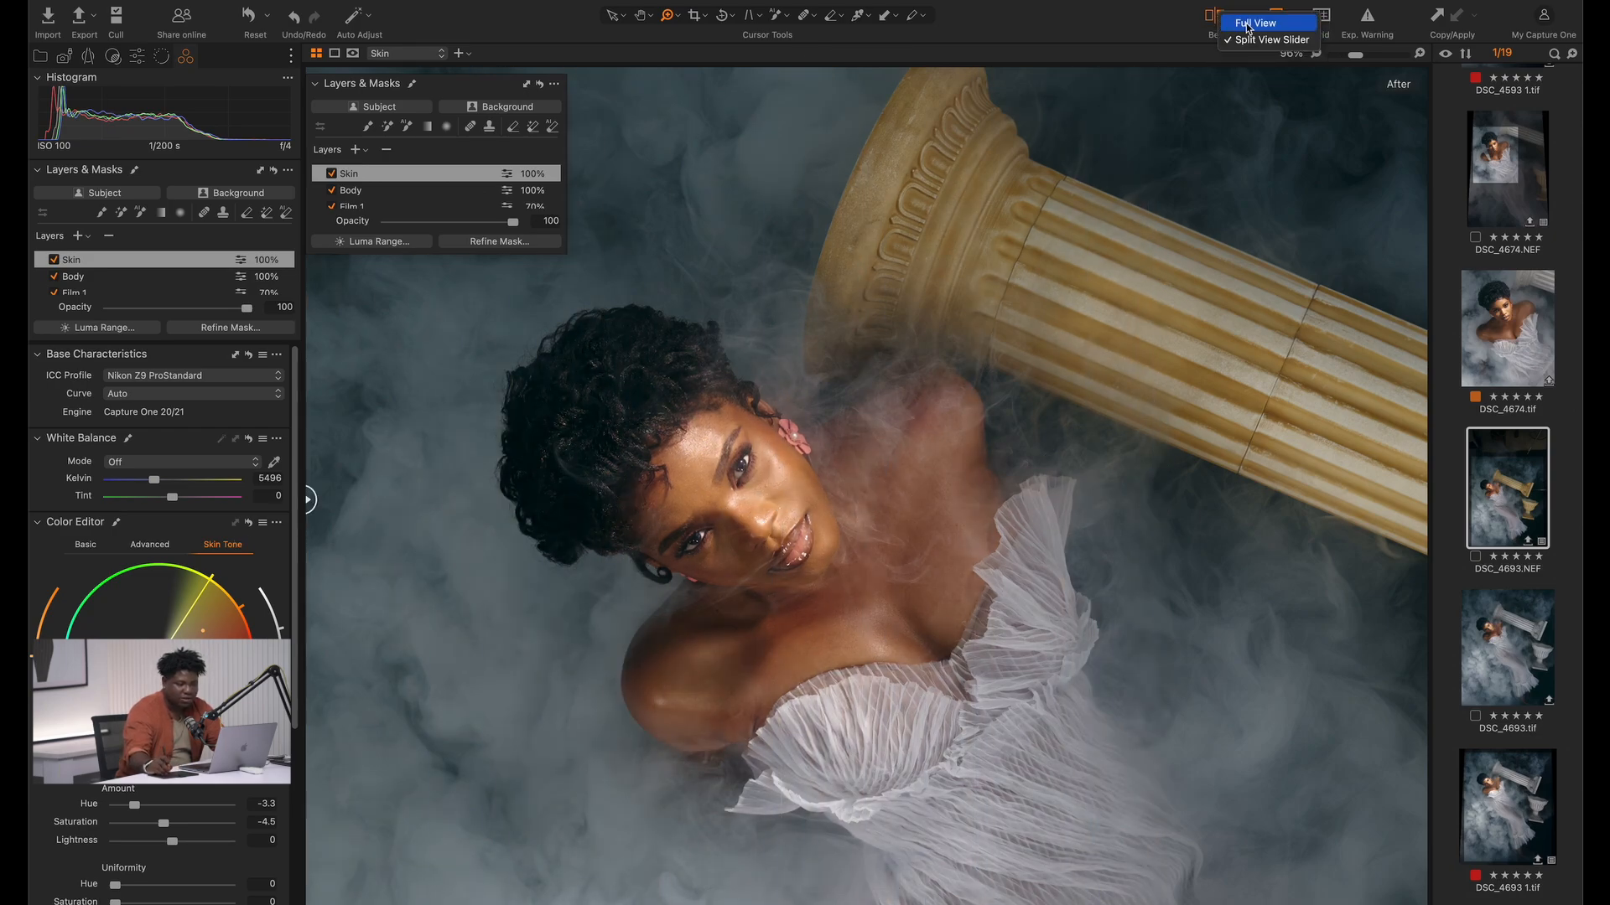
left_click(1248, 25)
key("y")
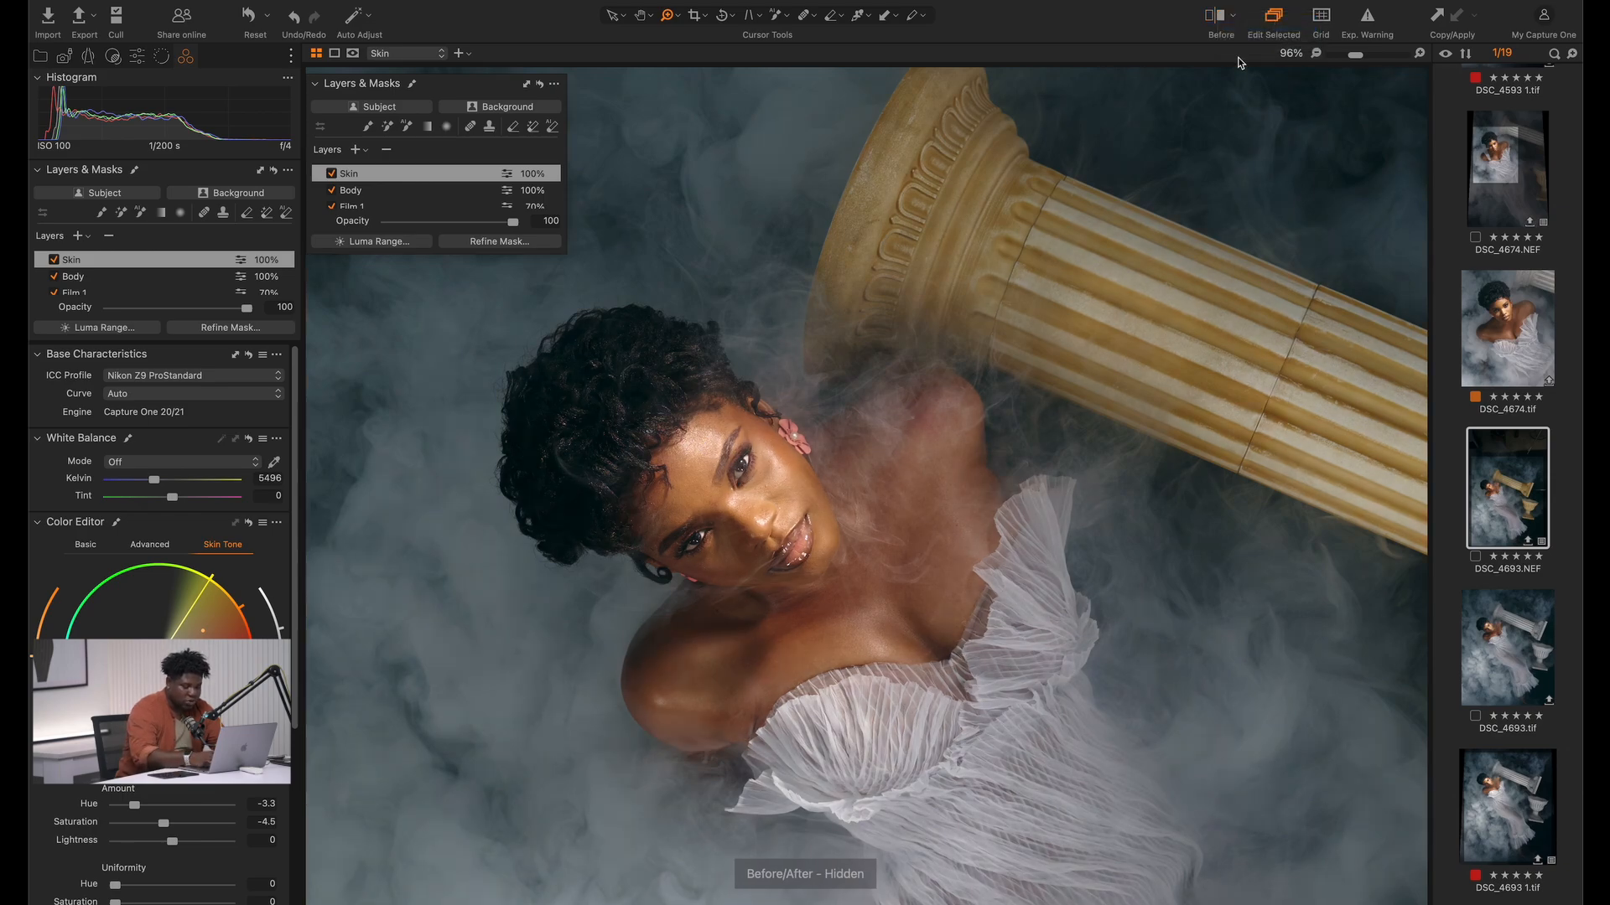
key("comma")
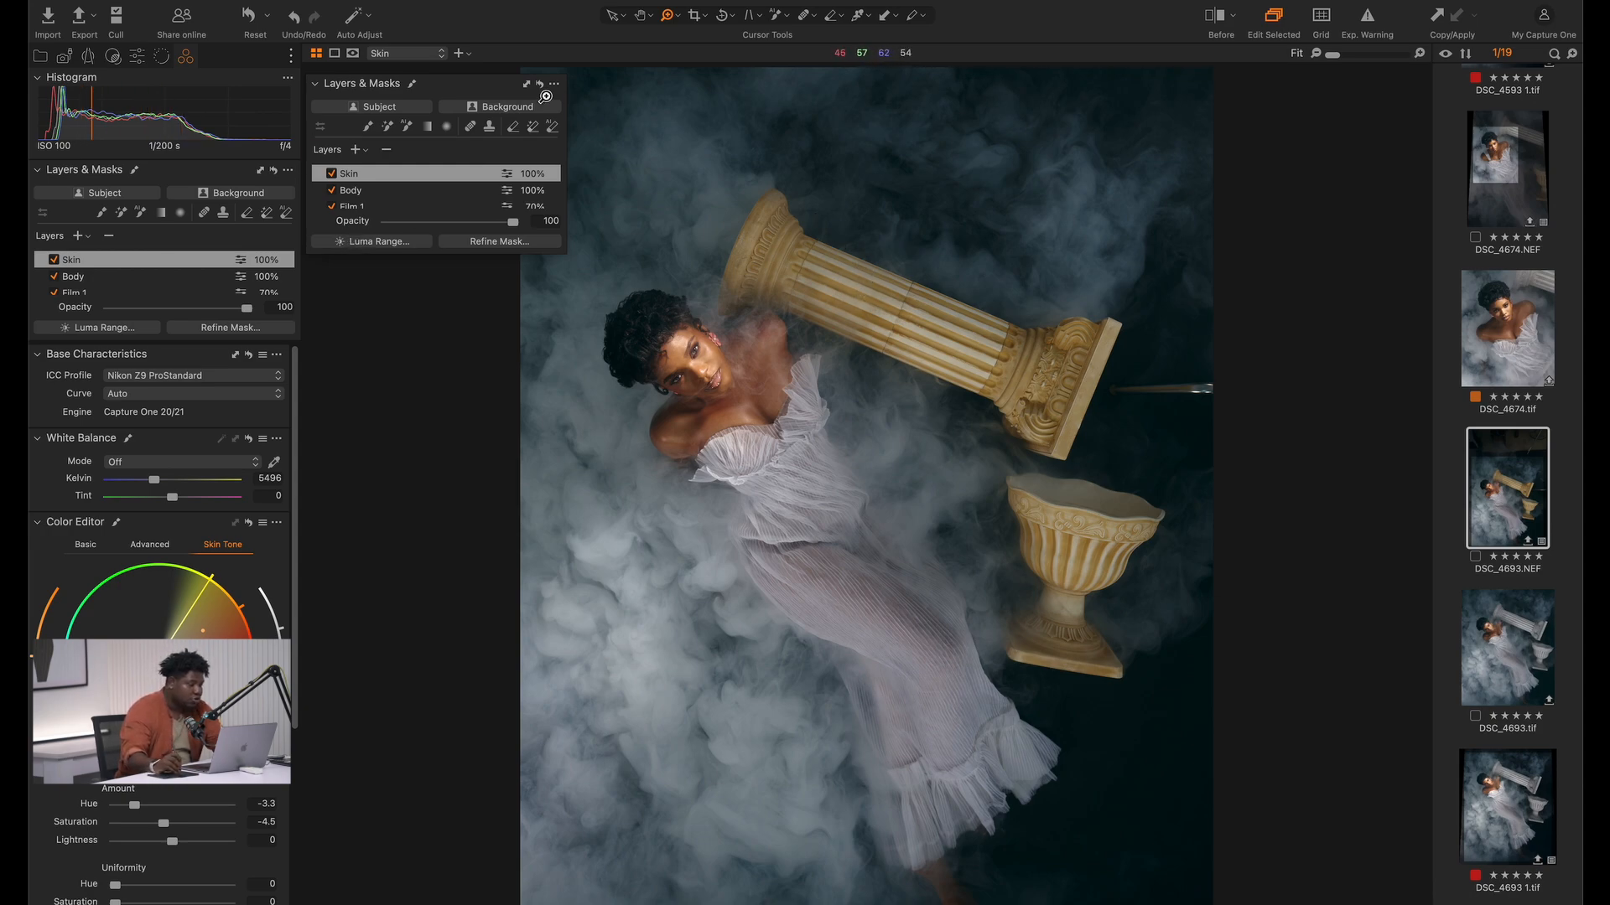
Add another adjustment layer above Skin and name it Pillars
left_click(357, 150)
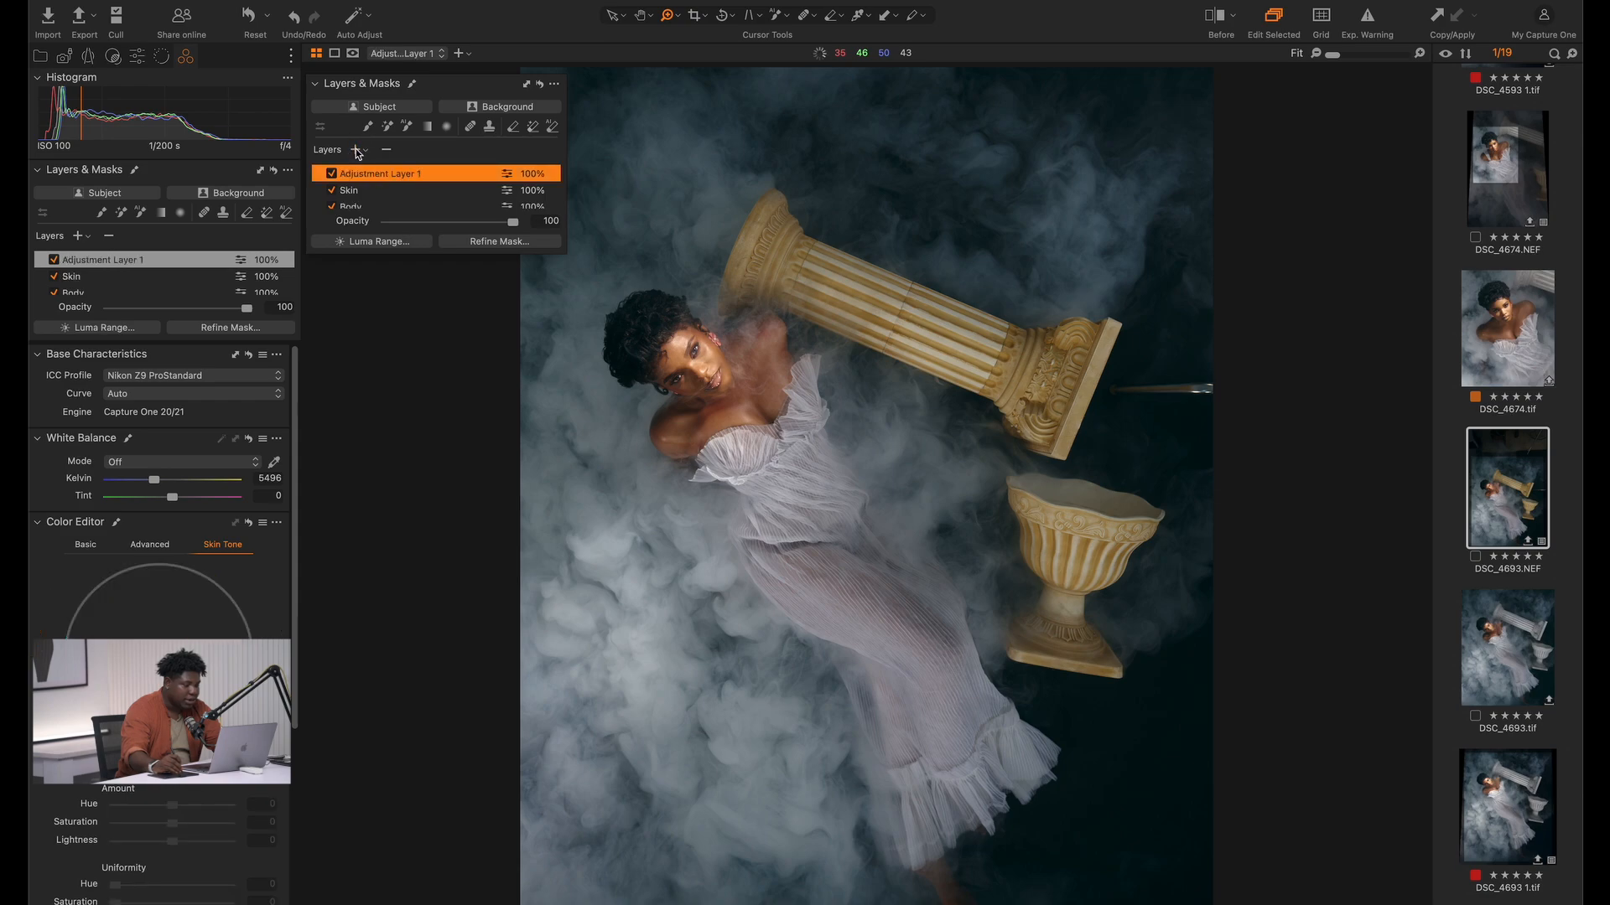
double_click(397, 175)
type("Pillars")
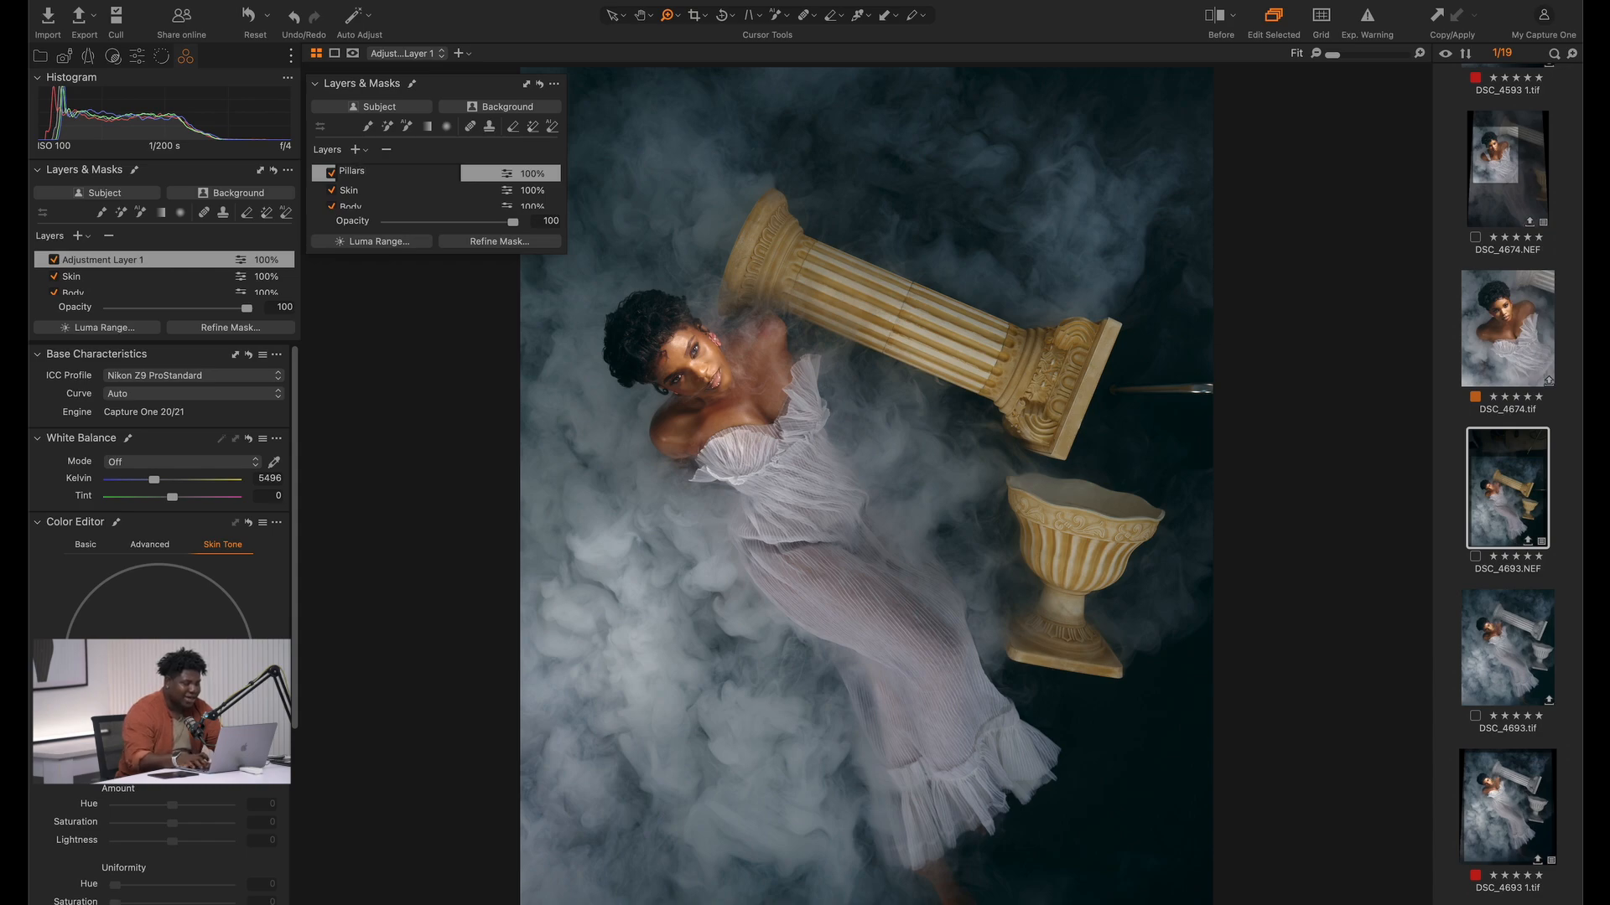
key("Return")
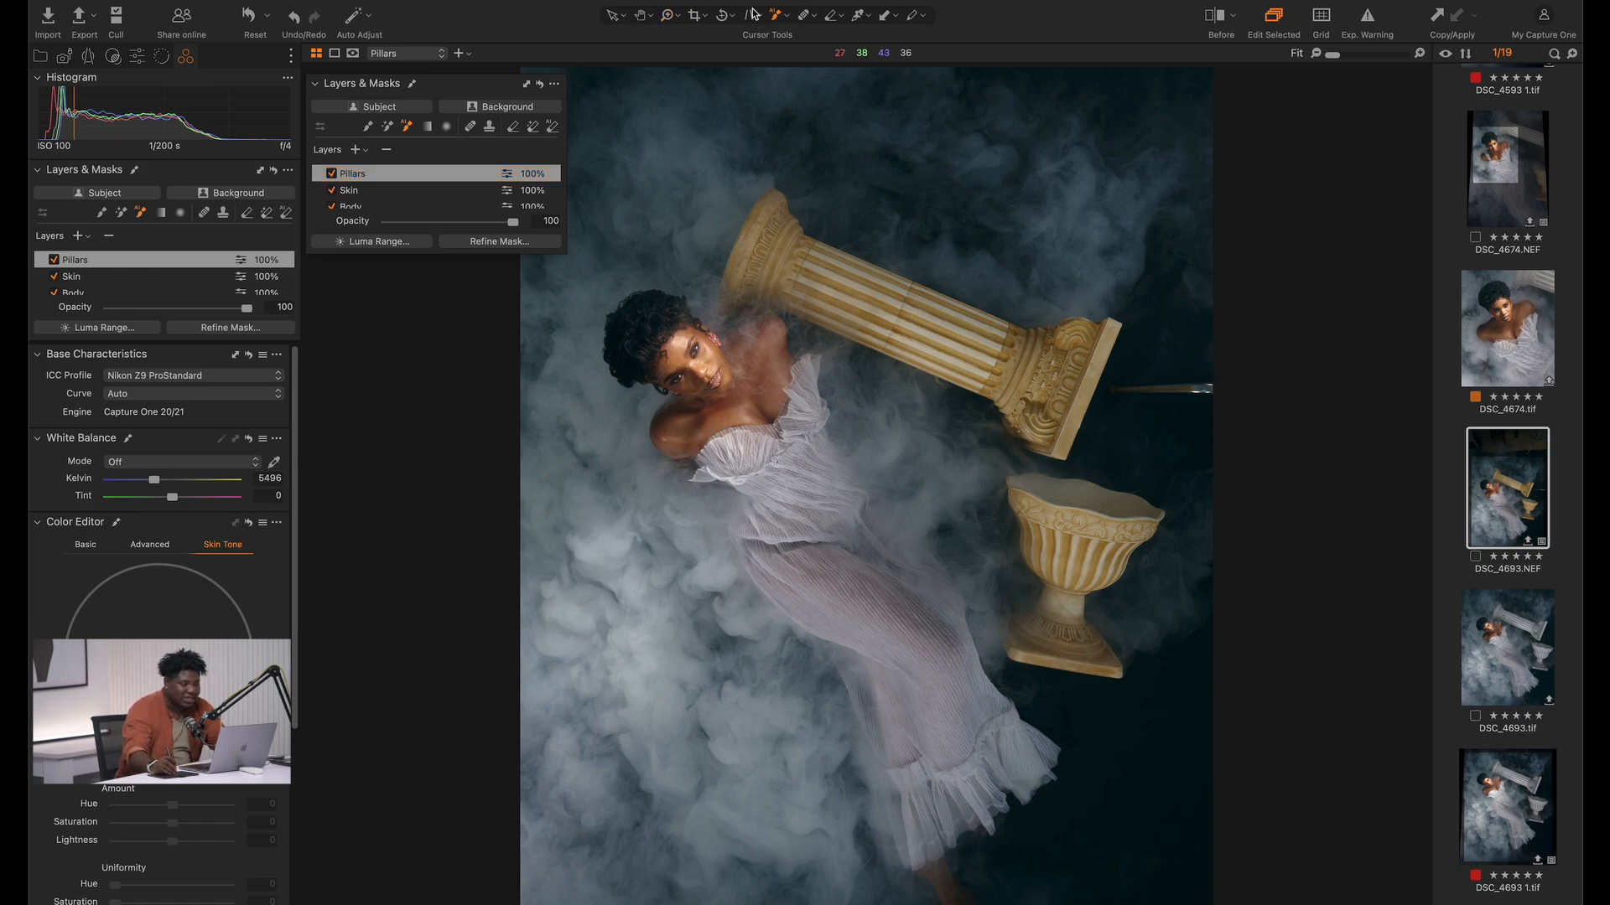
Mask the fallen column and the urn on the Pillars layer with AI Select and display the mask
left_click_drag(885, 267, 856, 299)
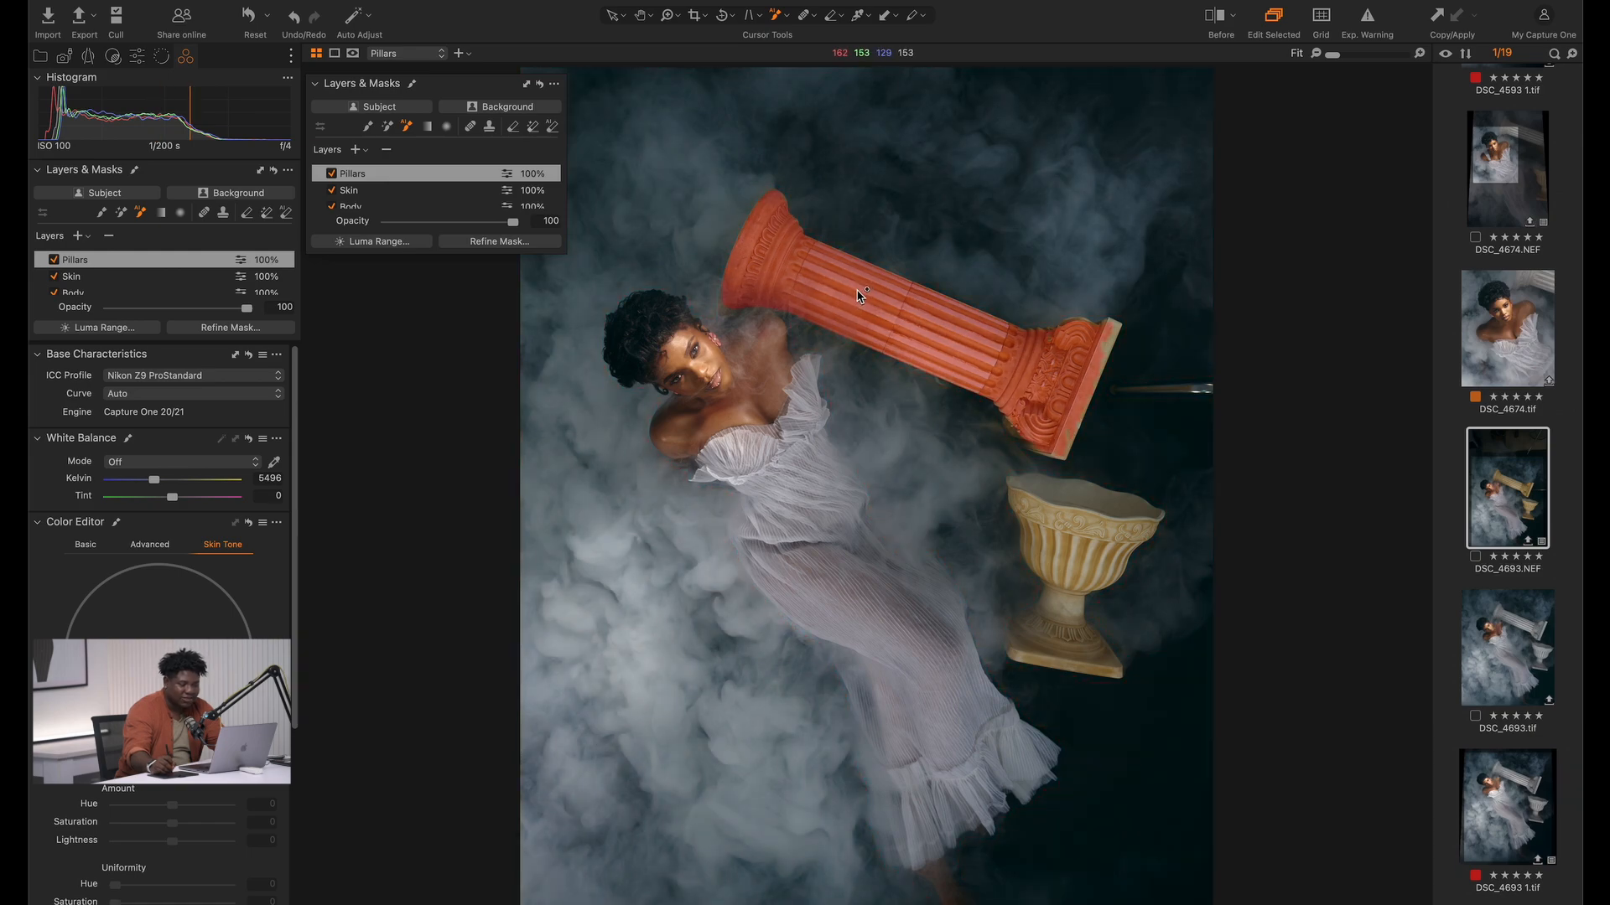
left_click(859, 296)
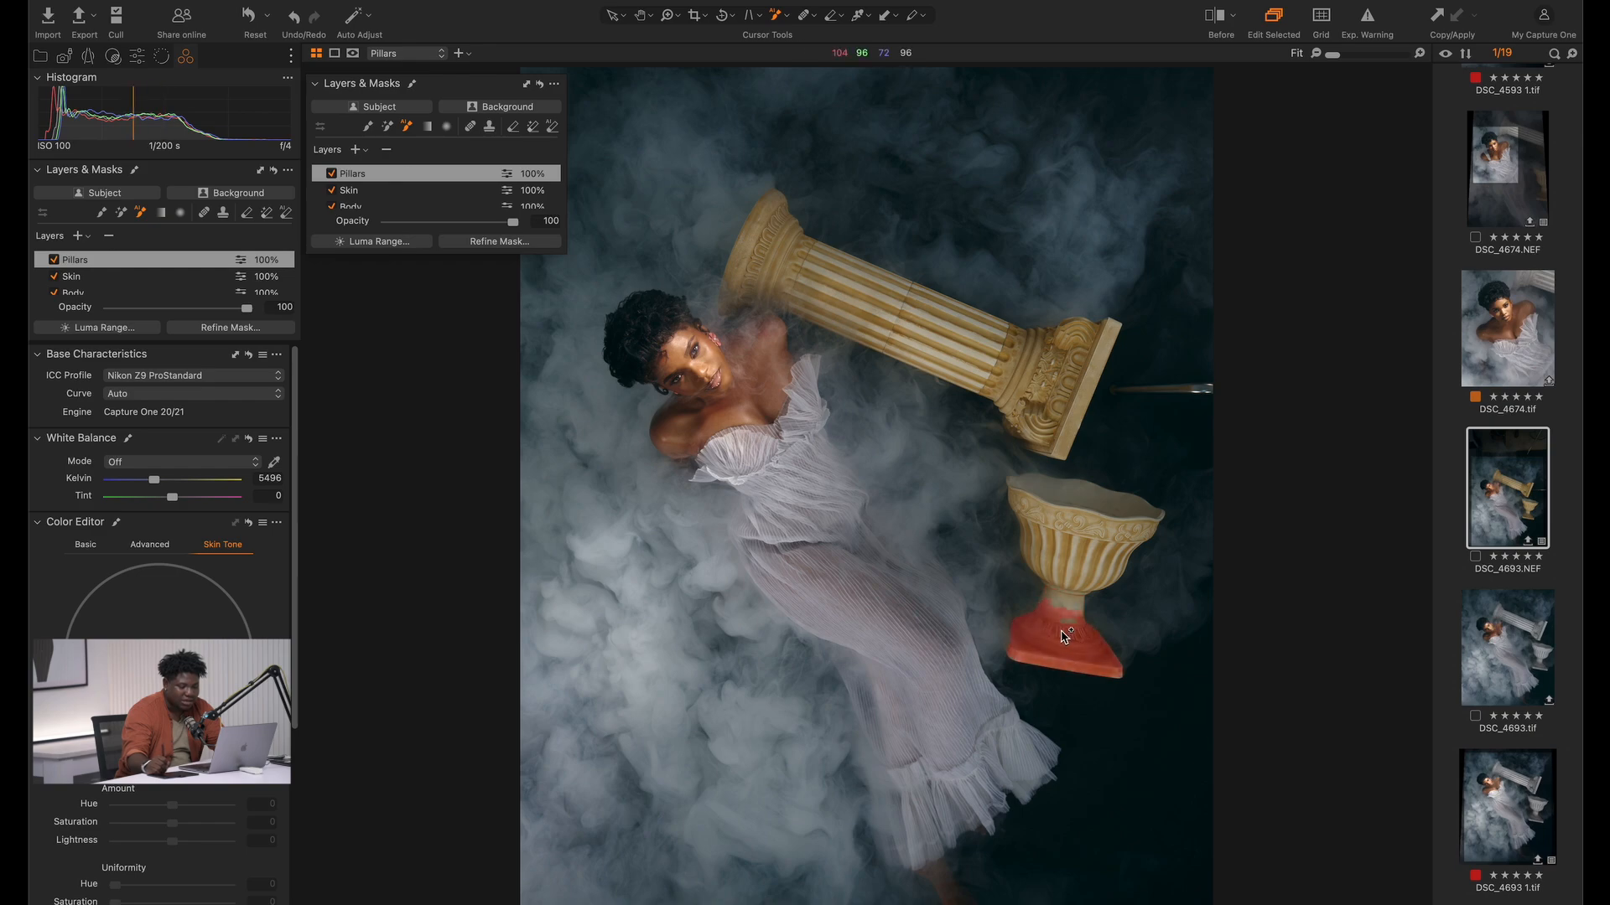
key("m")
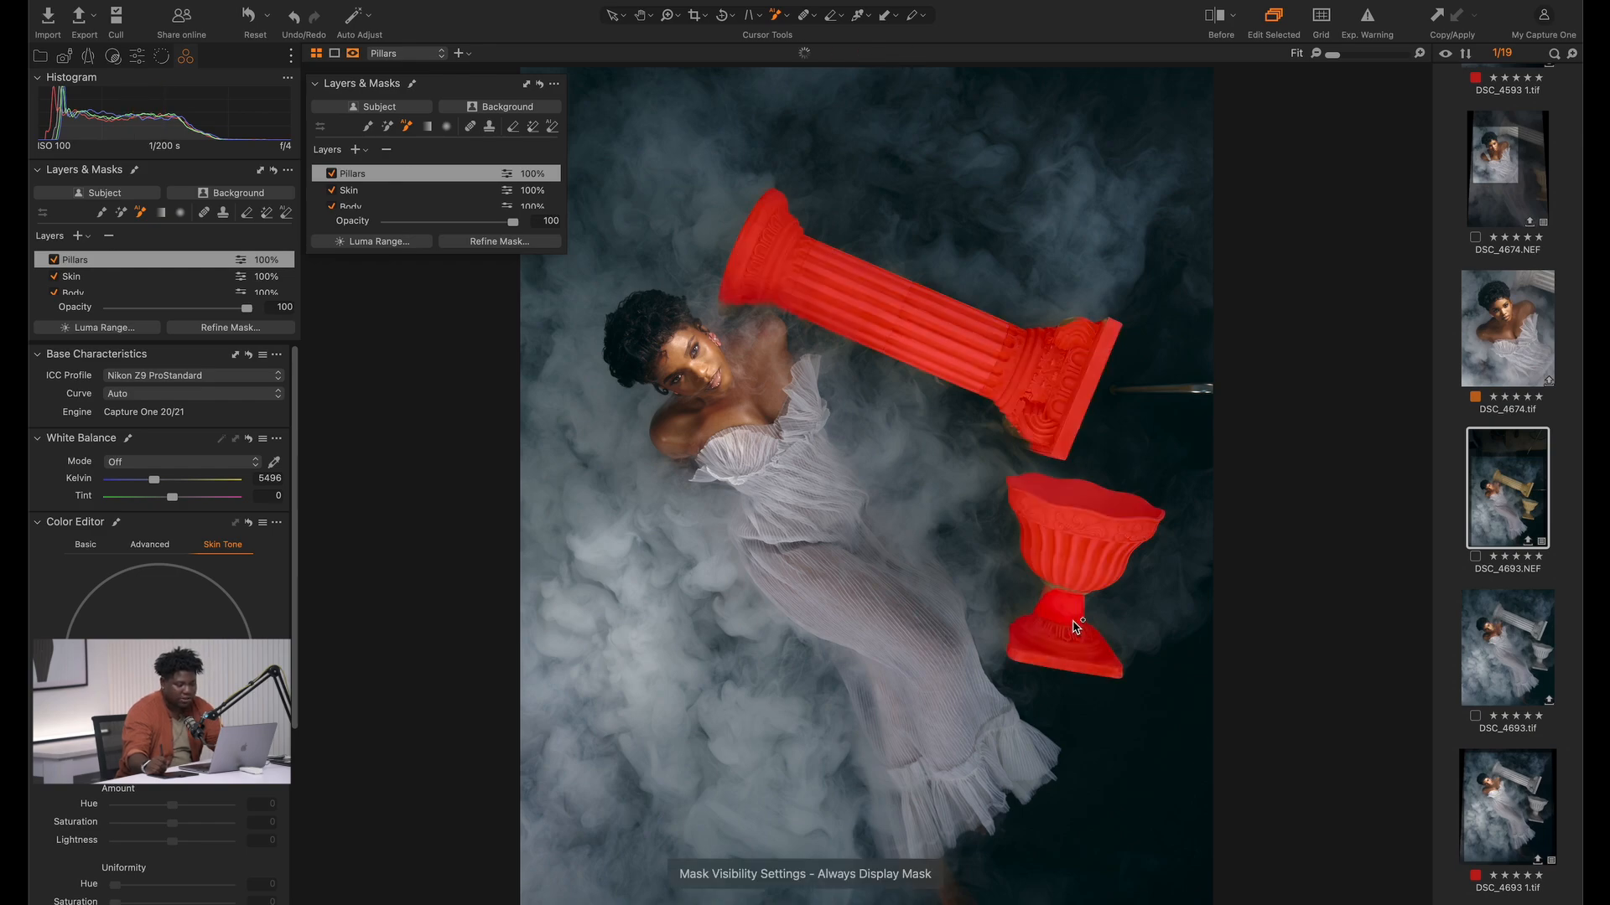
Extend the Pillars mask over the urn's stem and the column's capital with AI Select areas, and hide the mask overlay
key("v")
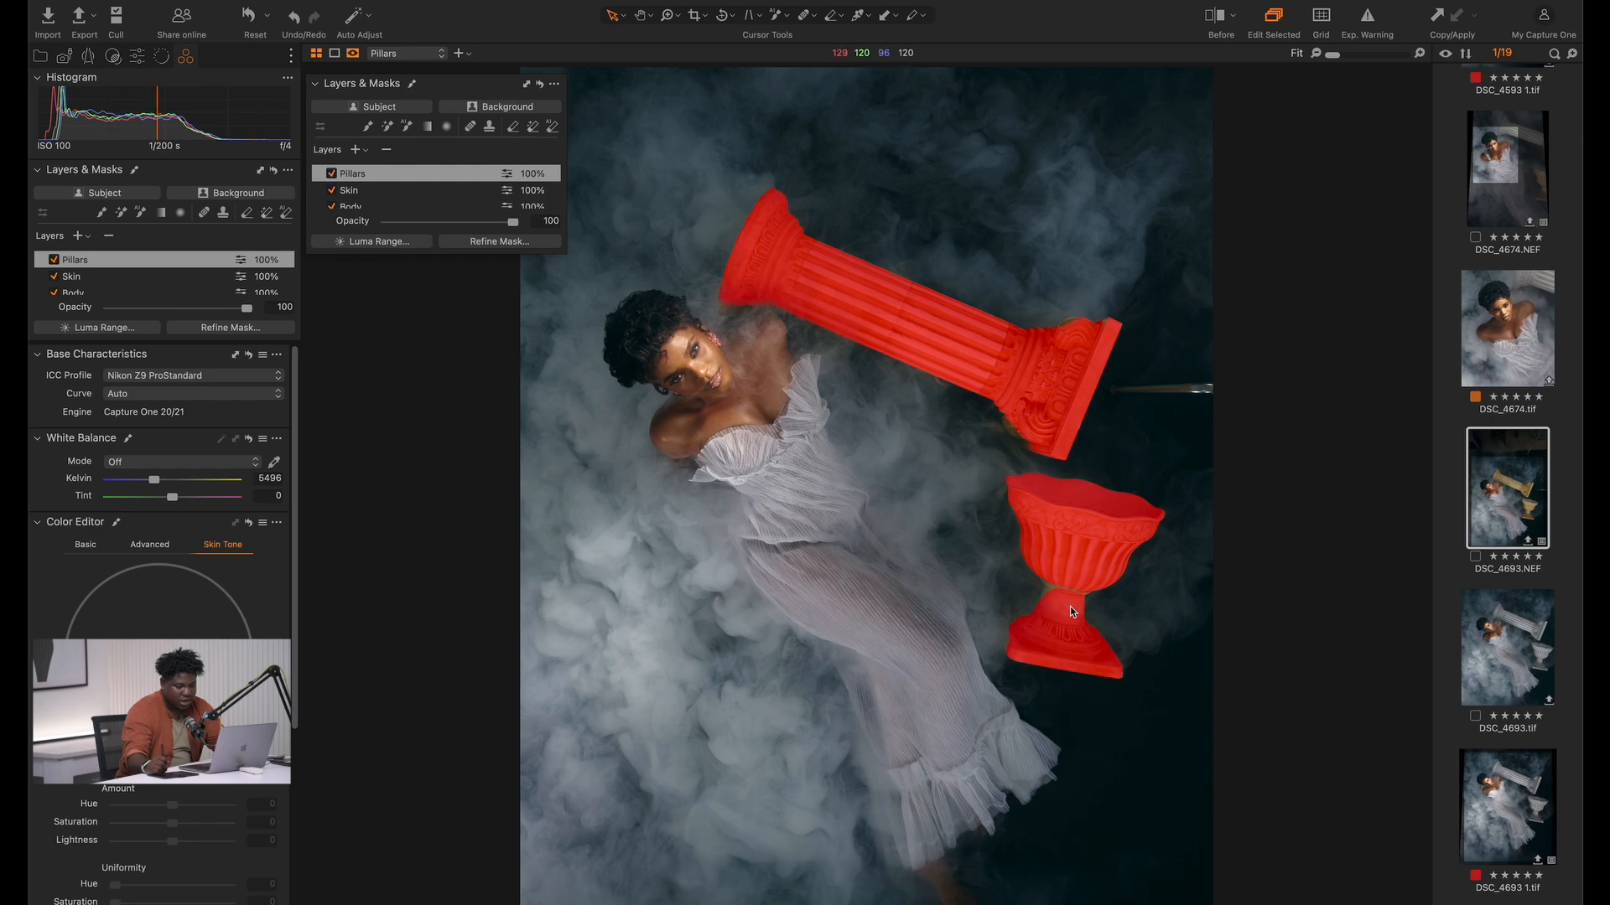
key("a")
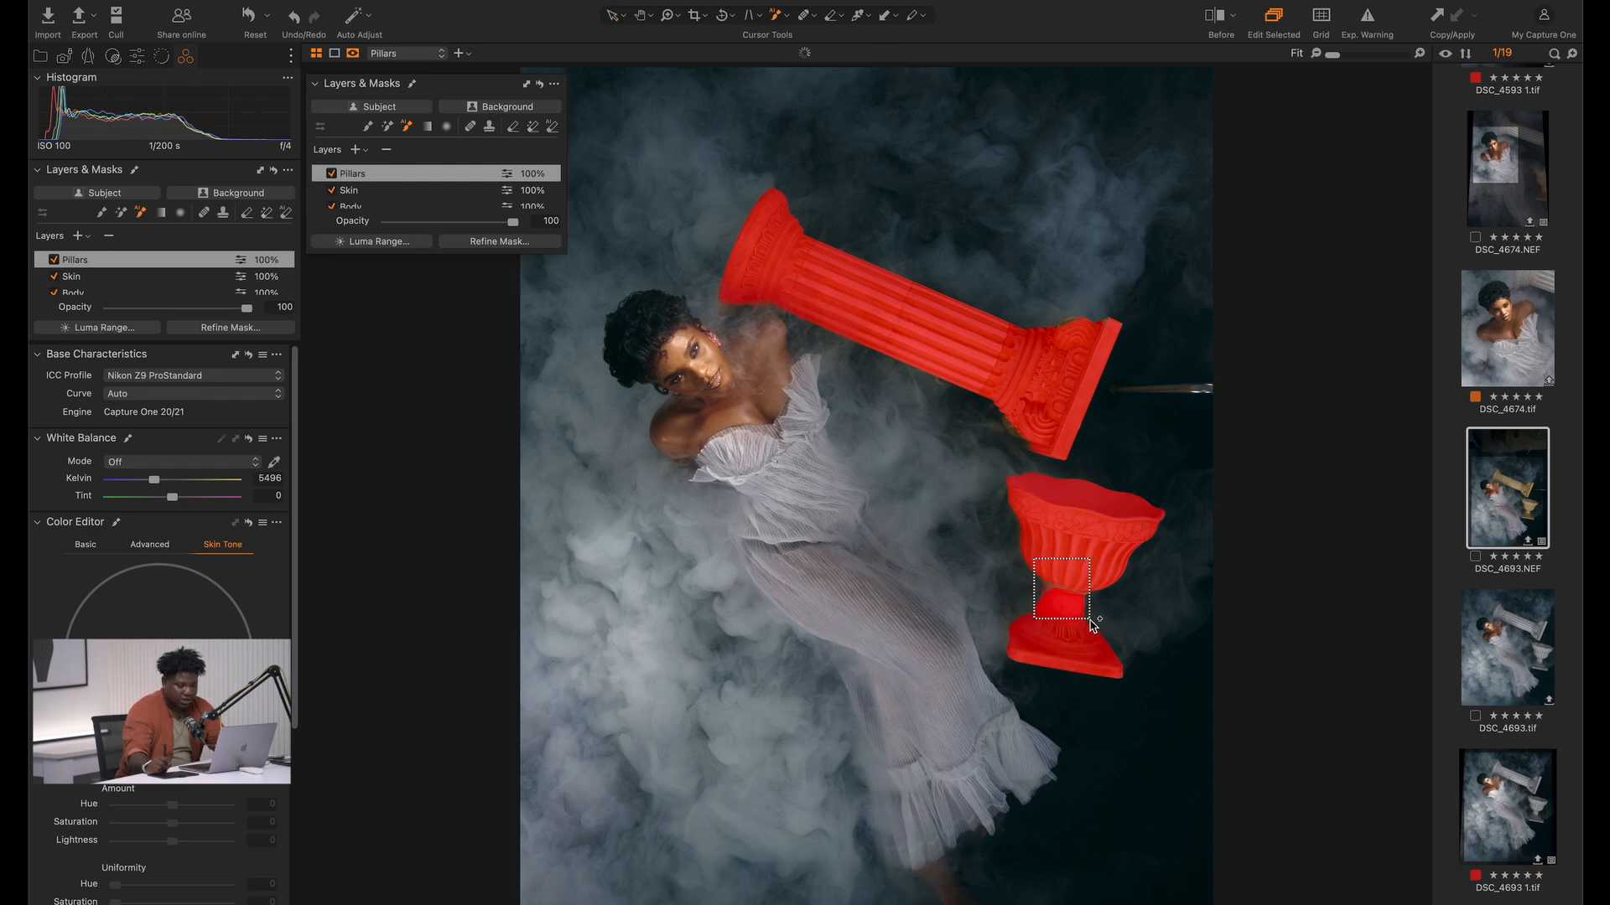
left_click_drag(1002, 381, 1076, 473)
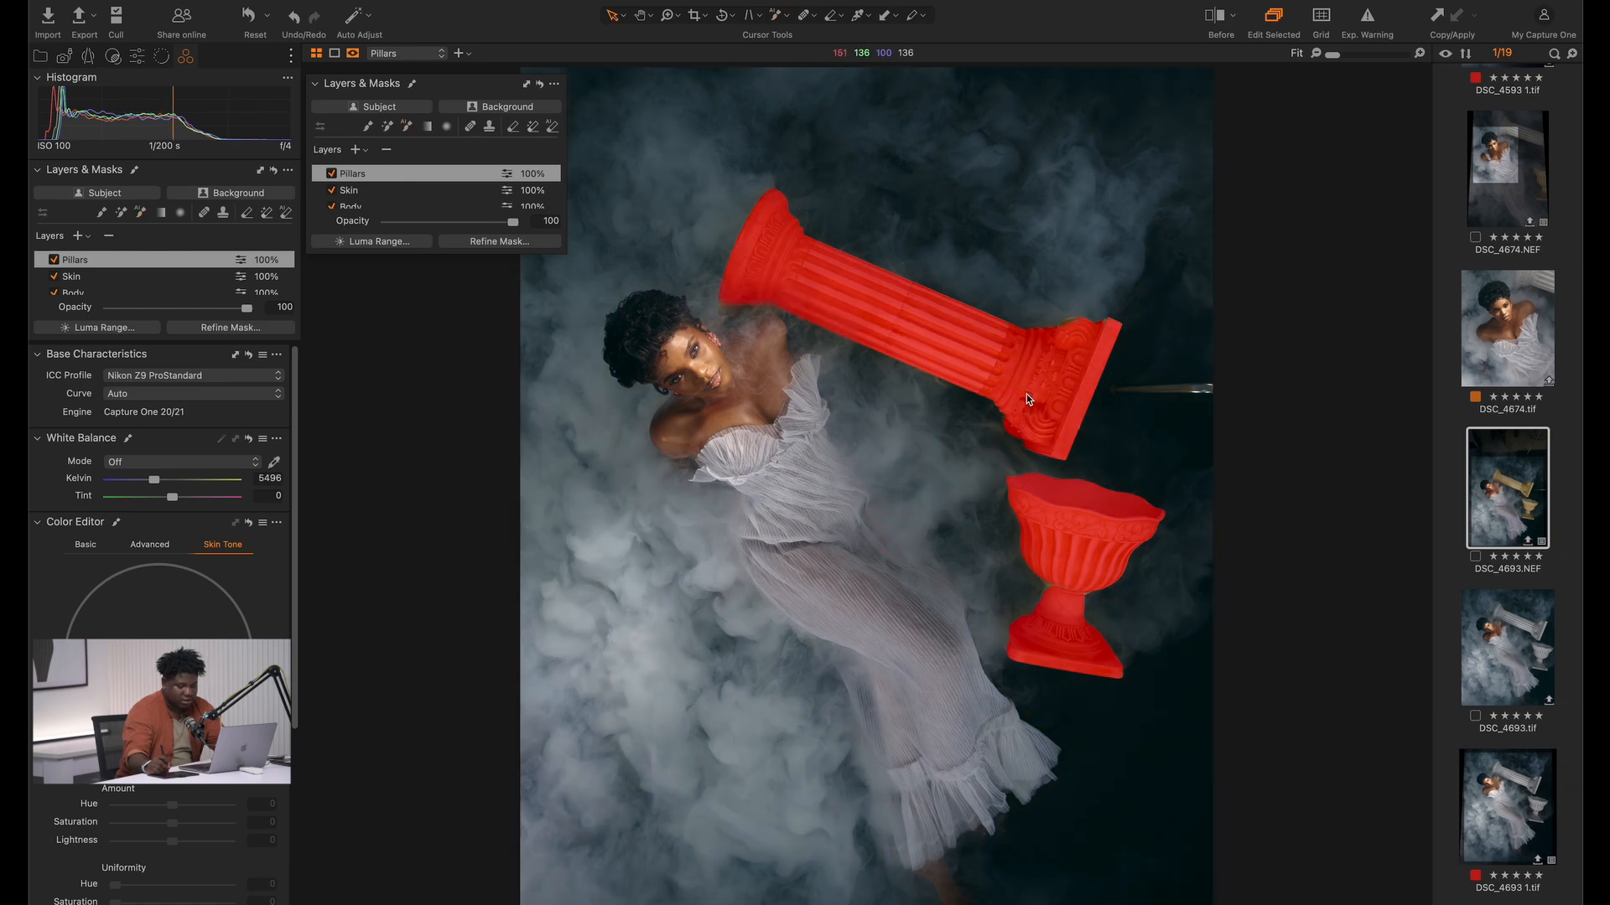
key("v")
key("m")
key("m")
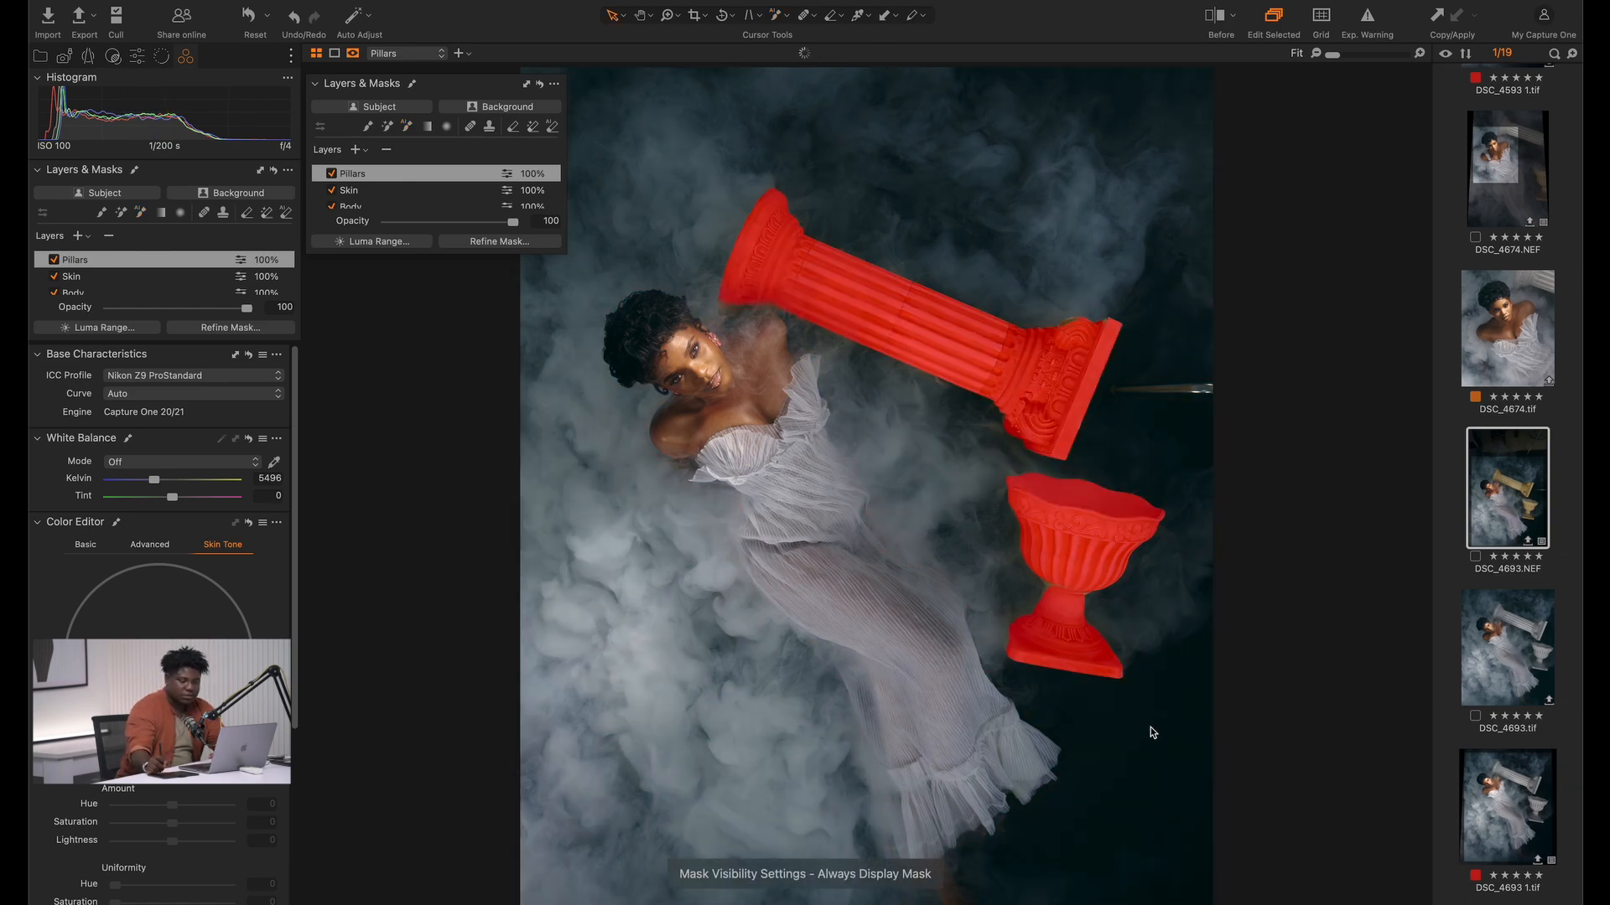
key("m")
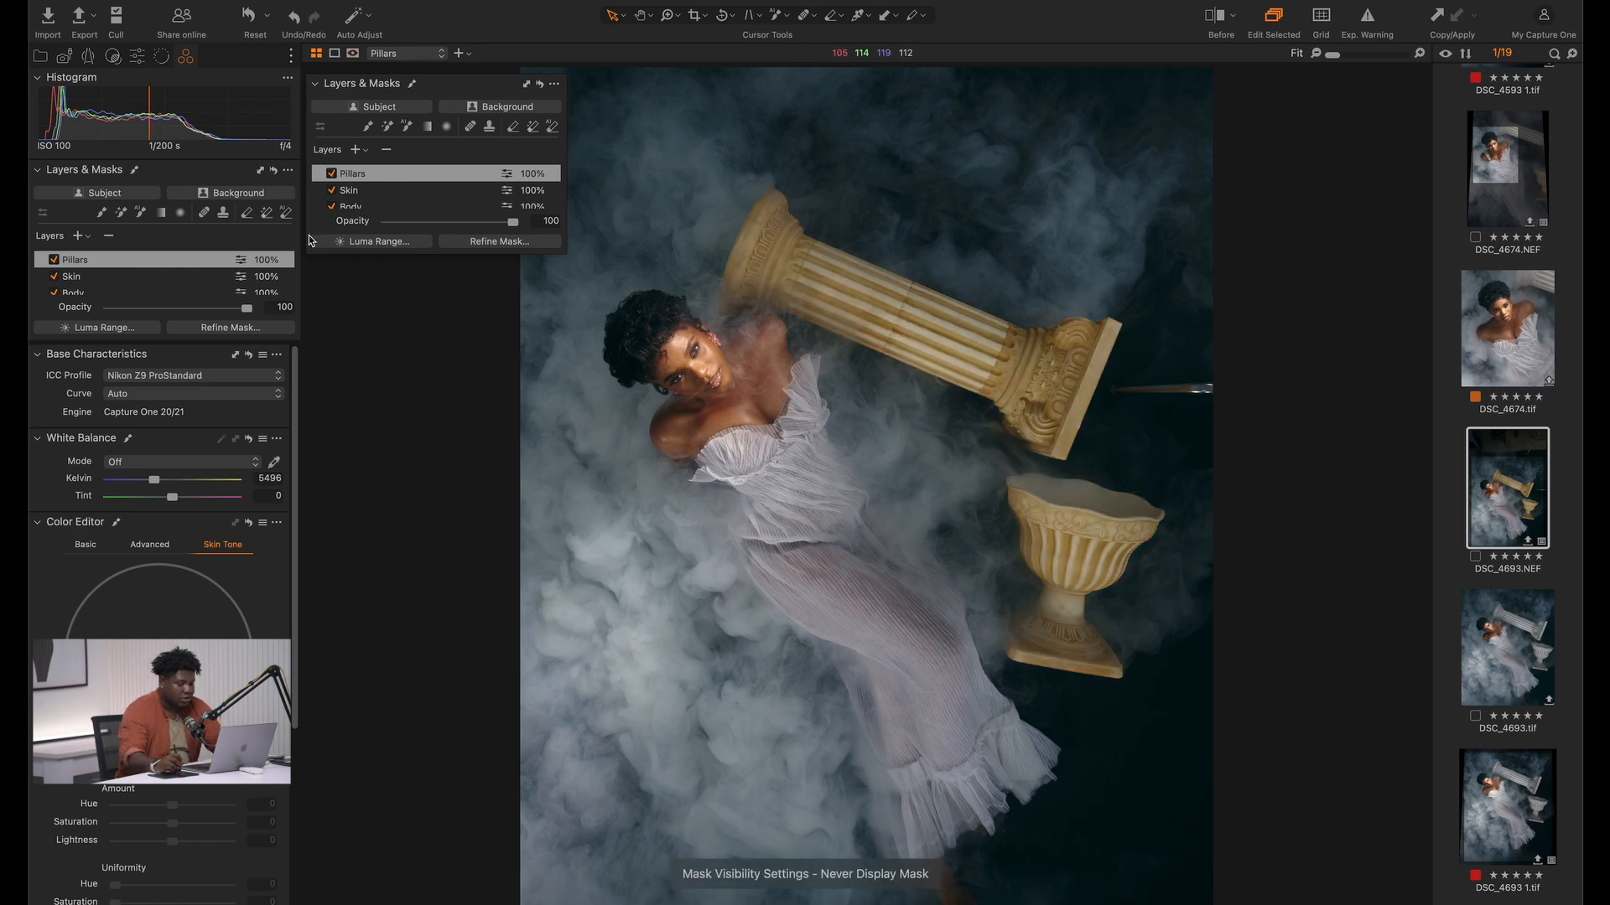
Desaturate the column and urn on the Pillars layer by setting Saturation to -91
left_click(139, 58)
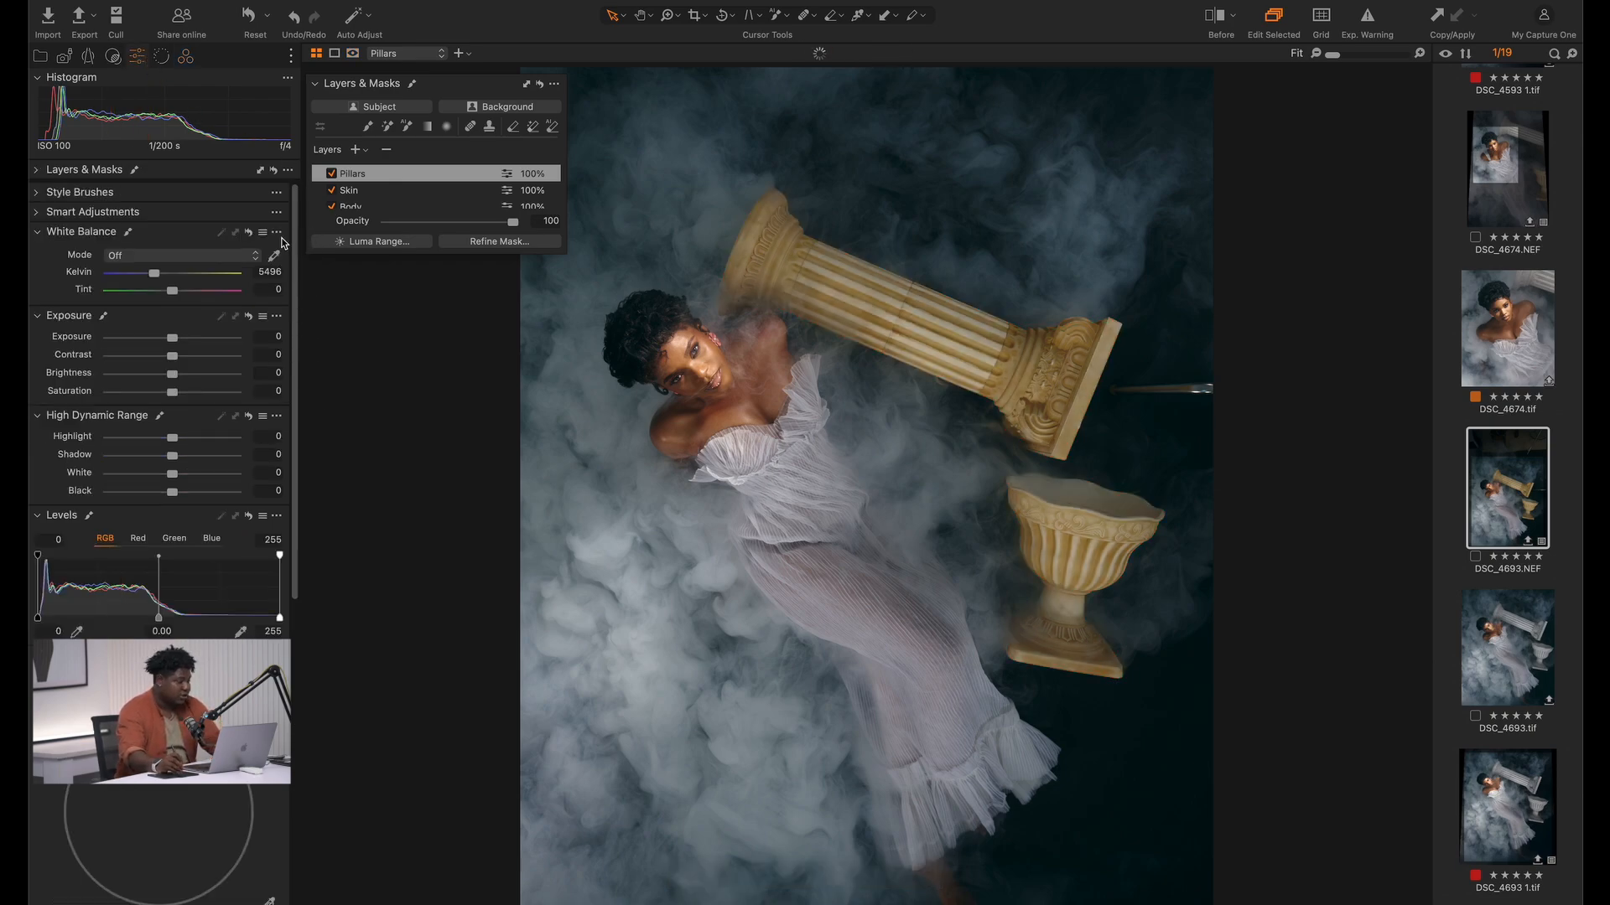
left_click_drag(173, 400, 107, 401)
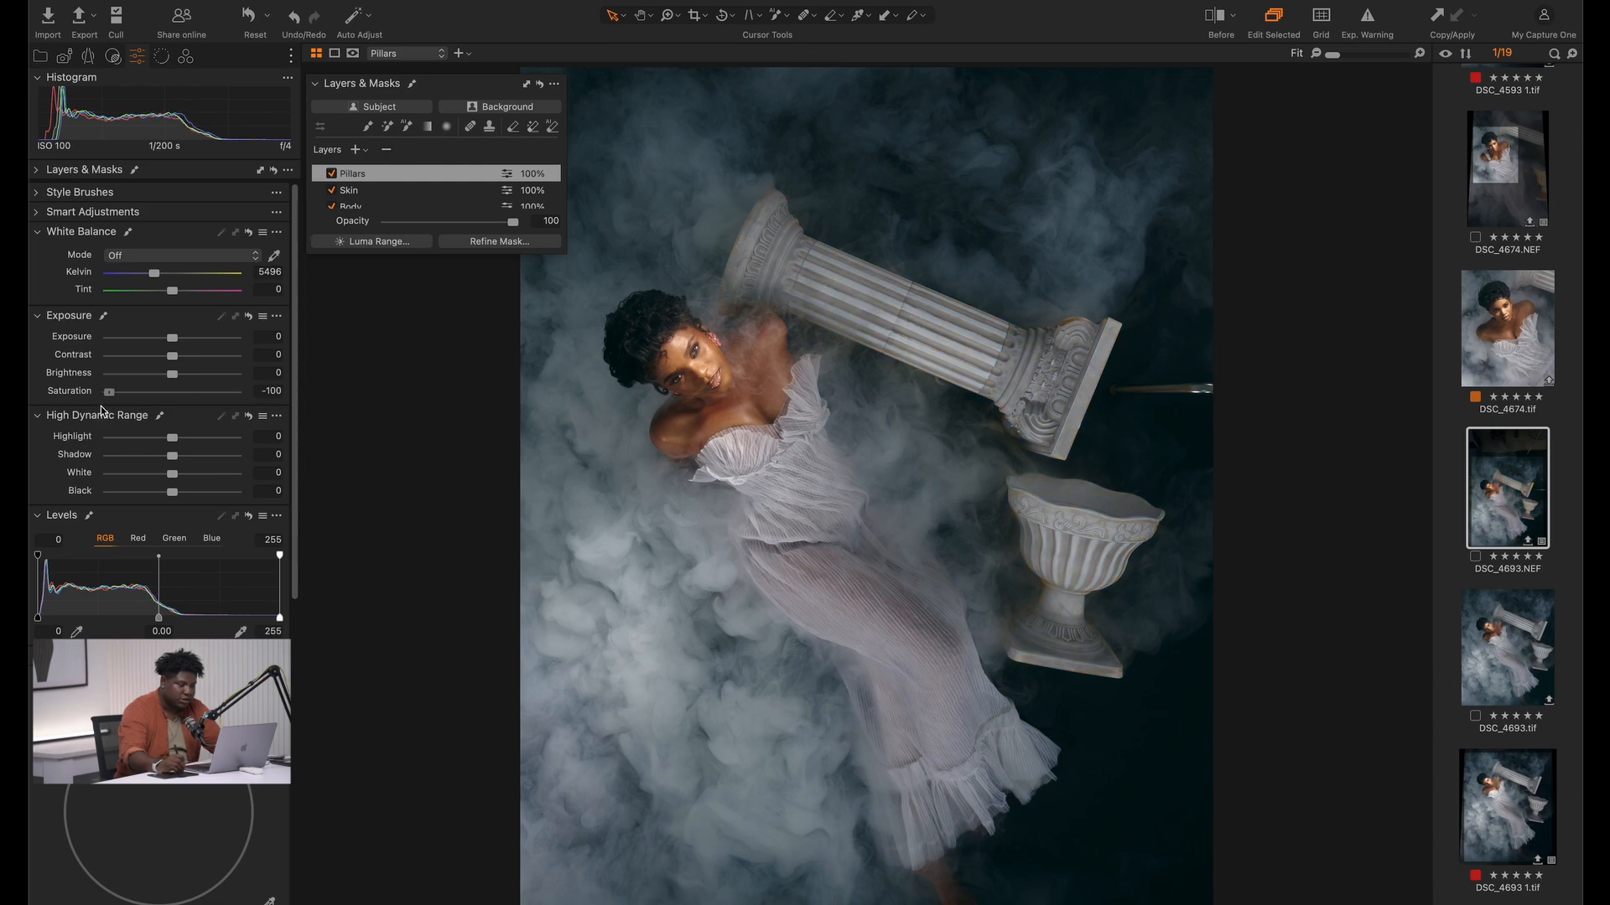
left_click_drag(108, 404, 112, 400)
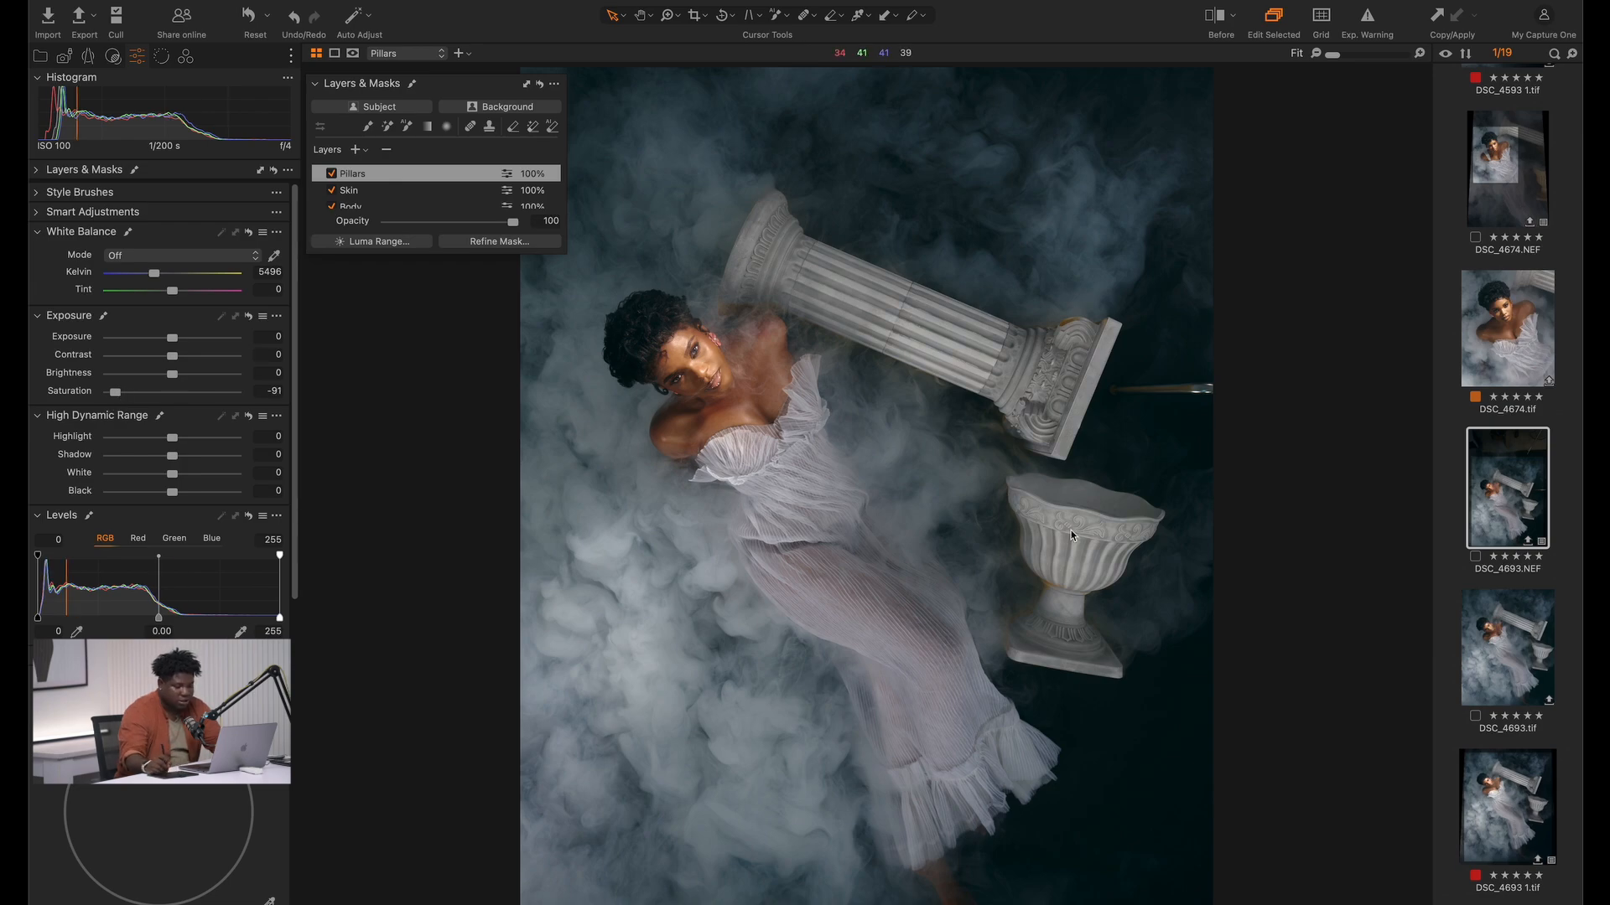
Brush the Pillars mask with an enlarged soft brush over the orange fringes around the urn's base and stem
key("z")
left_click_drag(944, 417, 1215, 718)
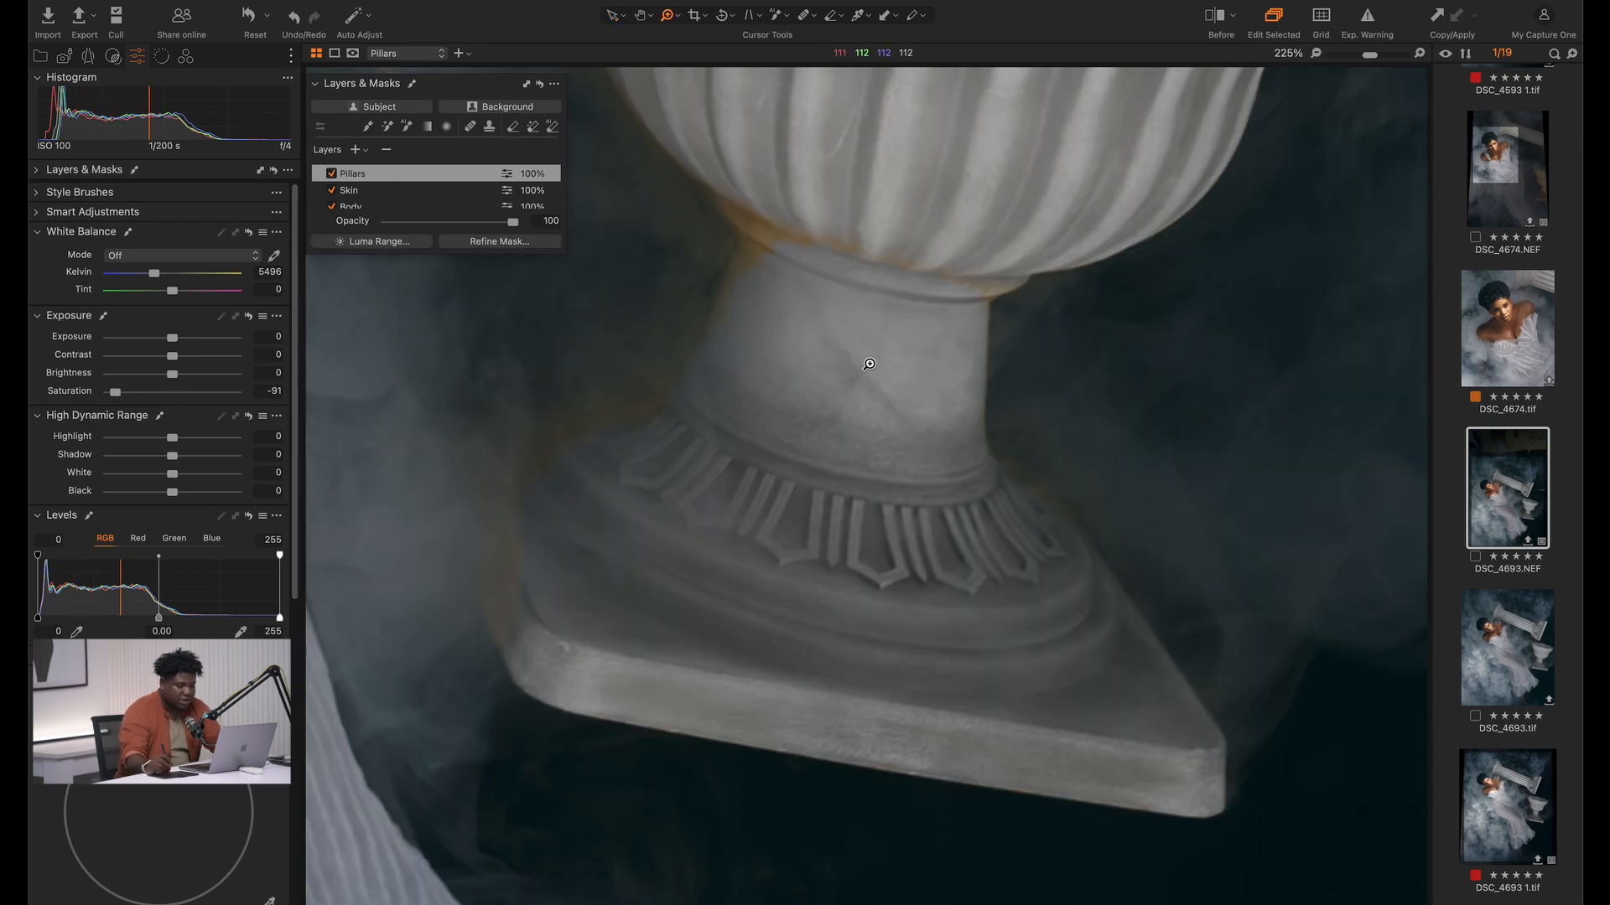
key("y")
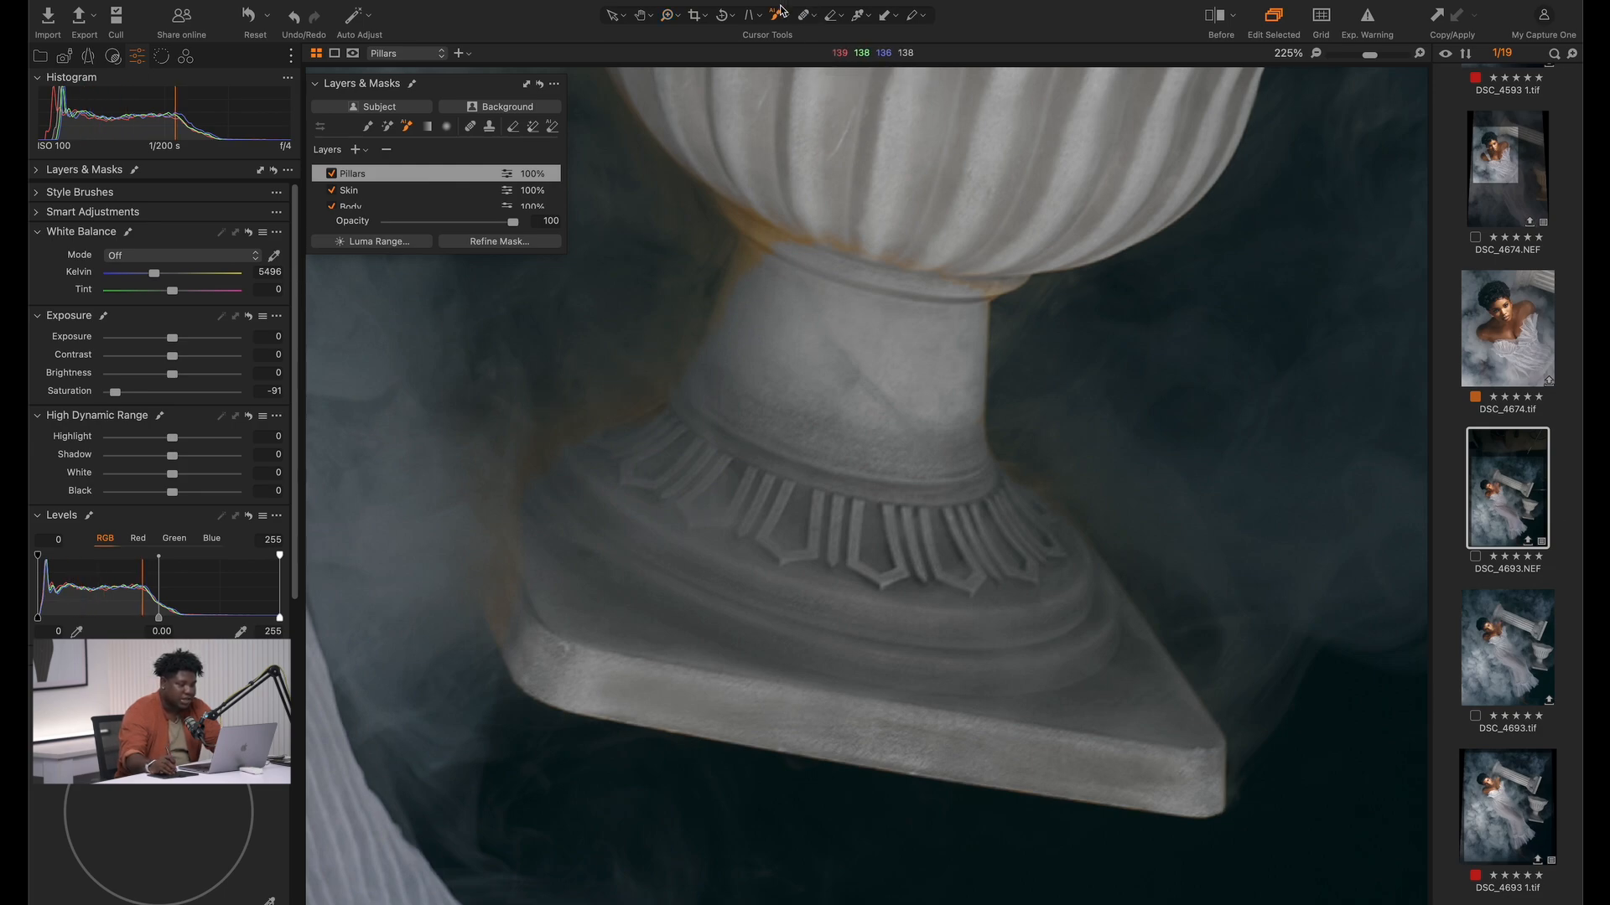
left_click(787, 17)
left_click(827, 22)
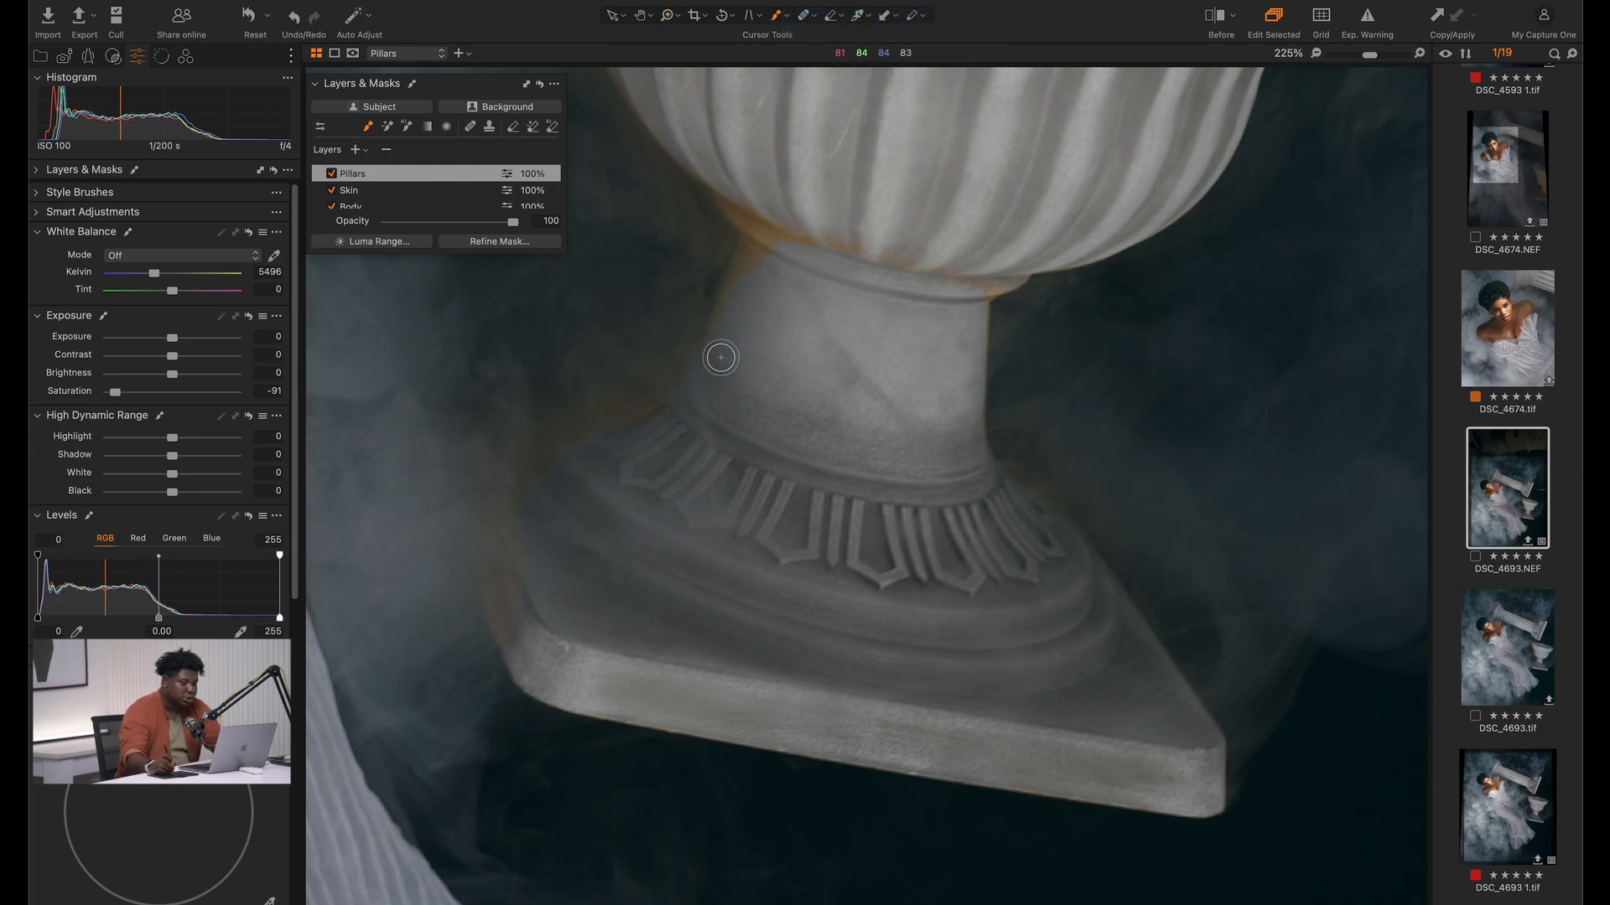
right_click(695, 398)
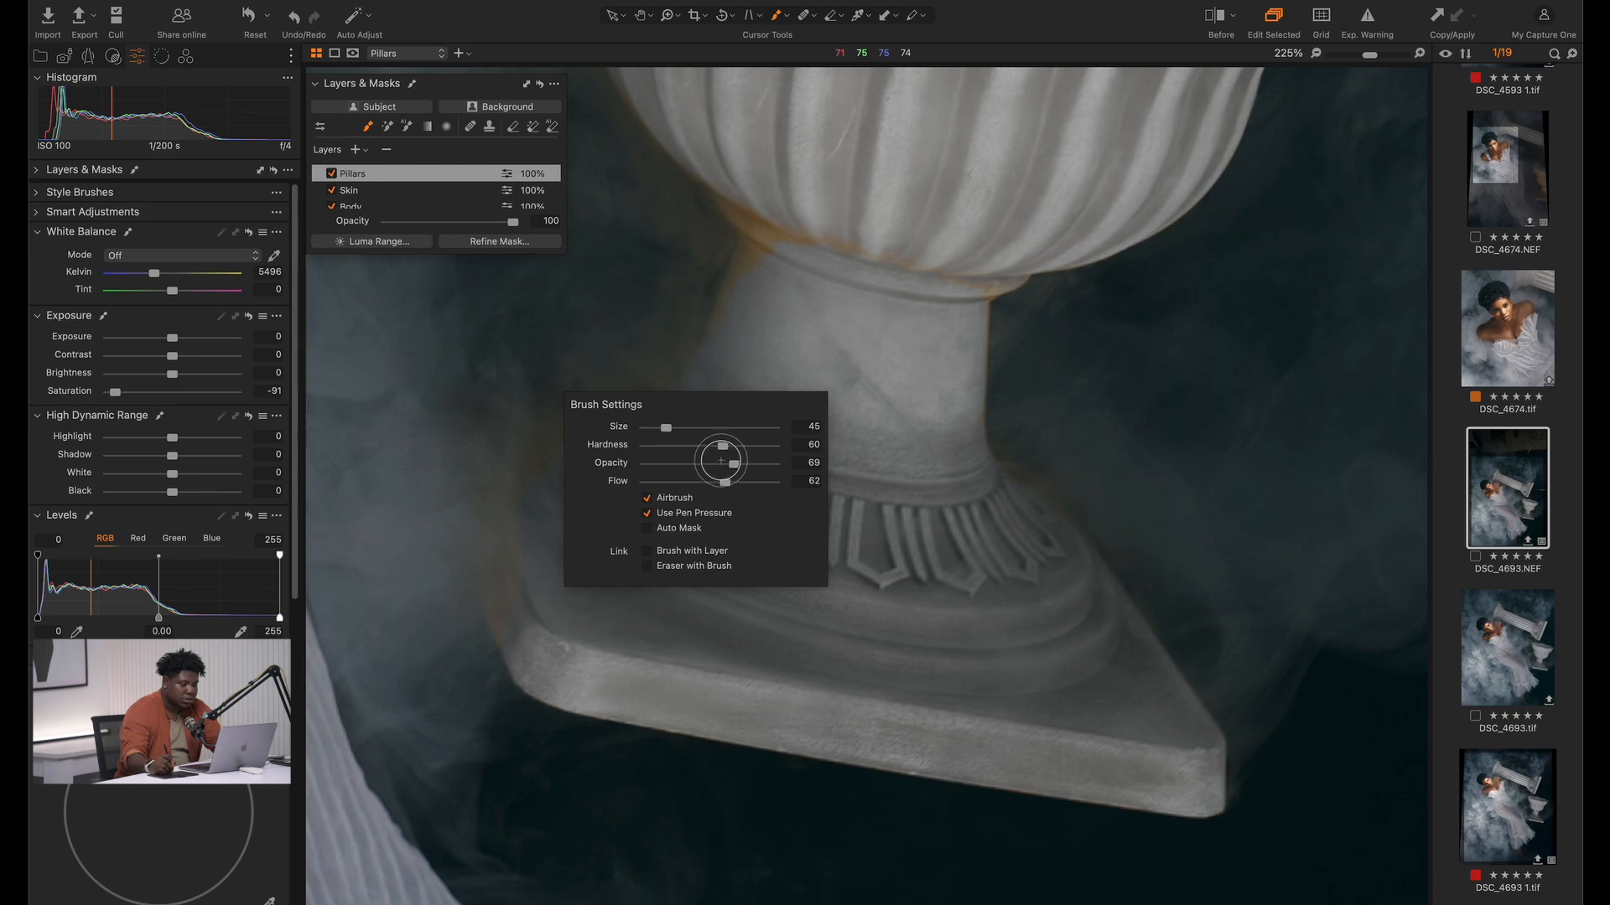
key("]")
key("]")
key("]")
mouse_move(529, 561)
left_mouse_down()
mouse_move(535, 619)
mouse_move(518, 644)
mouse_move(491, 547)
mouse_move(513, 638)
mouse_move(583, 413)
mouse_move(611, 420)
mouse_move(691, 365)
mouse_move(766, 207)
mouse_move(825, 245)
mouse_move(1013, 261)
mouse_move(976, 291)
mouse_move(993, 313)
mouse_move(997, 451)
mouse_move(1138, 632)
mouse_move(1196, 662)
left_mouse_up()
left_click_drag(1012, 469, 1059, 586)
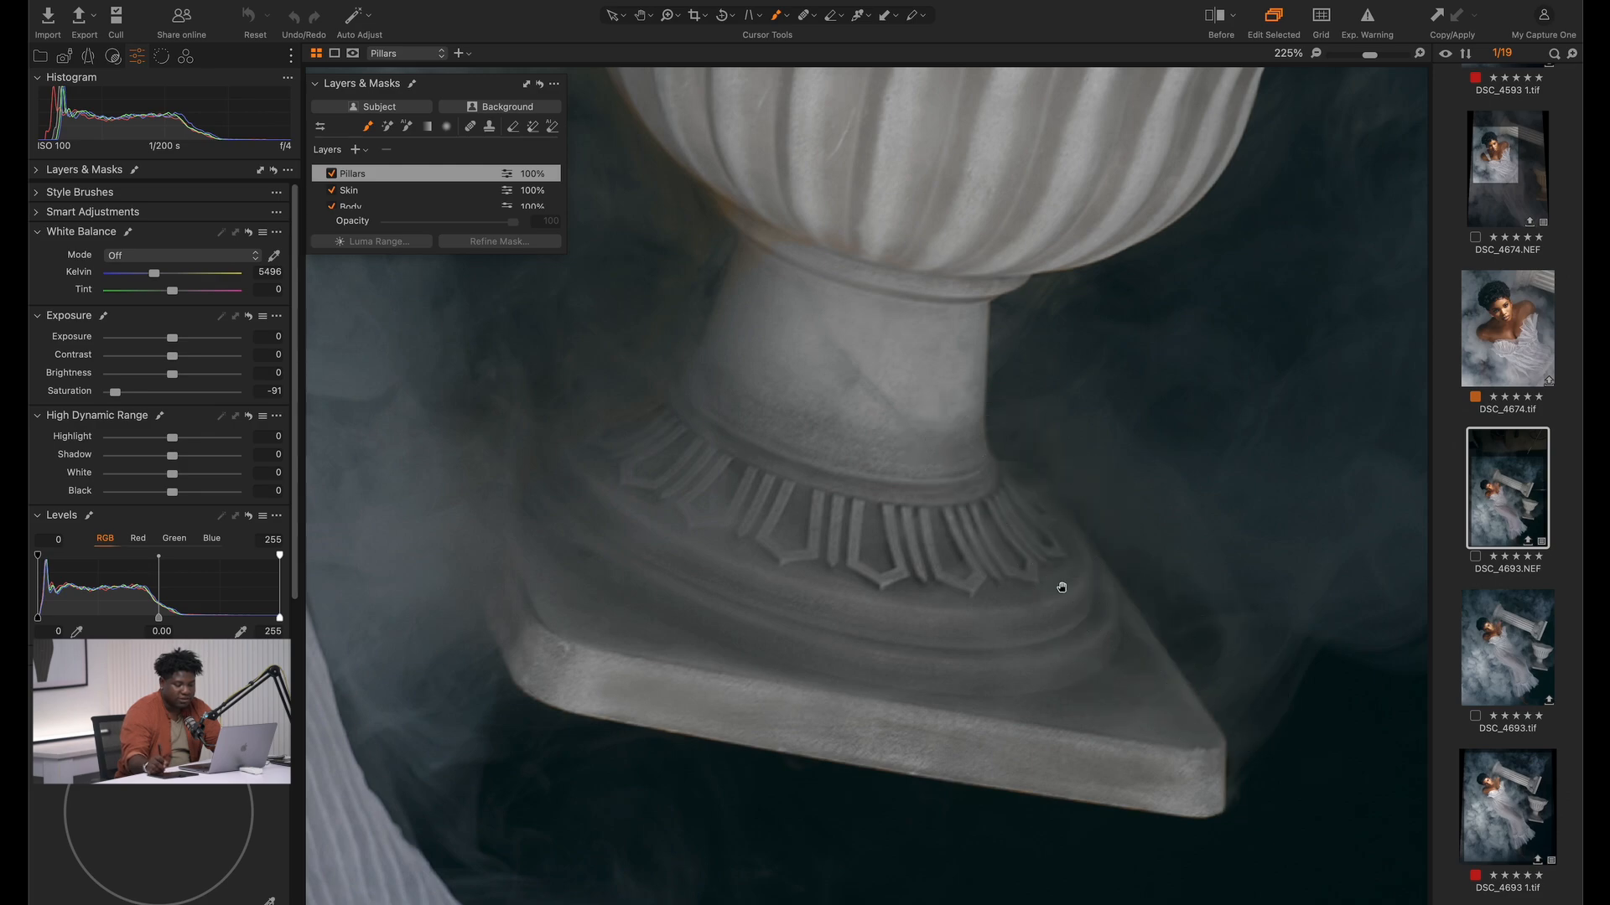
Enlarge the brush and extend the Pillars mask along the urn's stem, fluted bowl and decorated rim
mouse_move(750, 296)
left_mouse_down()
mouse_move(721, 438)
mouse_move(707, 382)
left_mouse_up()
key("bracketright")
key("bracketright")
key("bracketright")
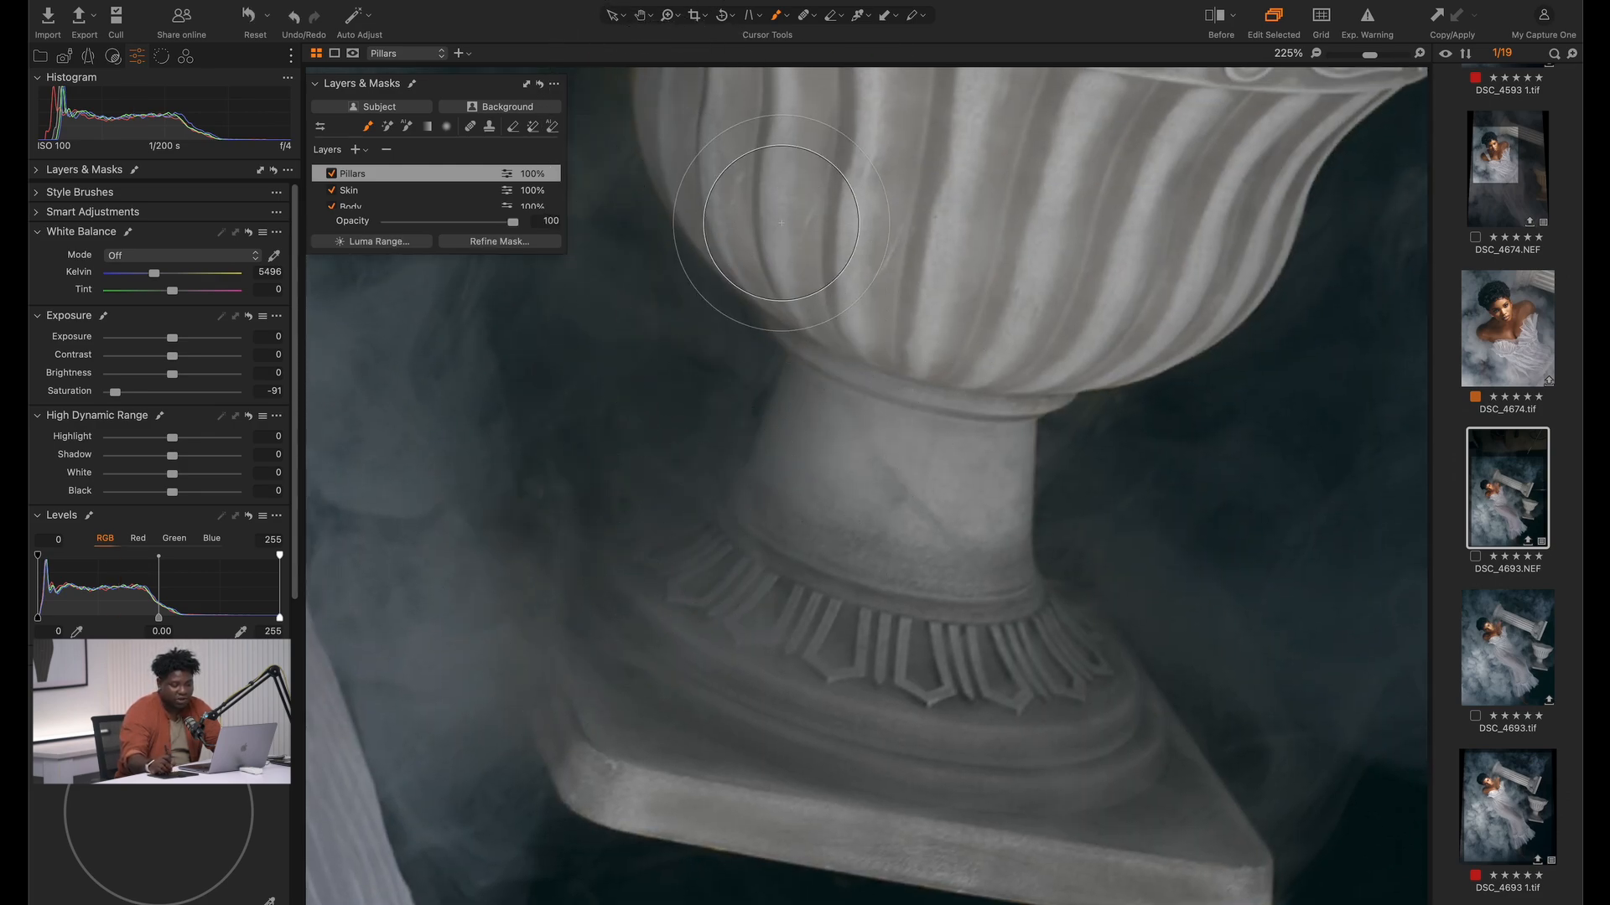
mouse_move(760, 130)
left_mouse_down()
mouse_move(791, 388)
mouse_move(881, 620)
left_mouse_up()
mouse_move(654, 299)
left_mouse_down()
mouse_move(672, 398)
mouse_move(743, 166)
mouse_move(736, 623)
left_mouse_up()
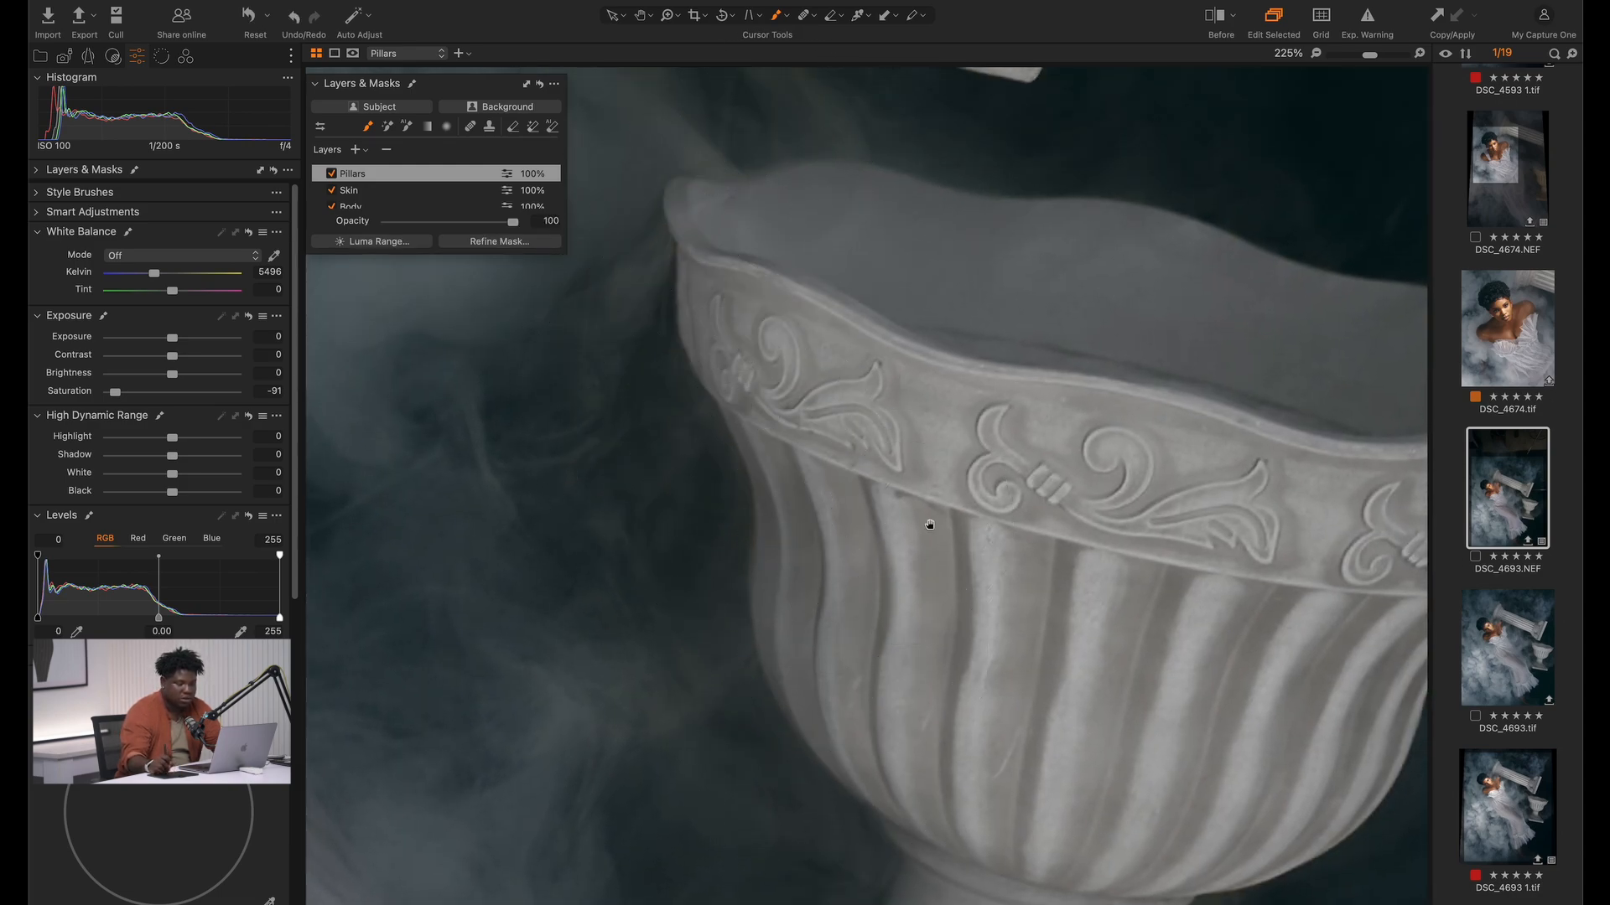
left_click_drag(880, 199, 862, 733)
left_click_drag(751, 375, 853, 634)
Brush the Pillars mask over the color fringes around the fallen column's carved capital
mouse_move(713, 579)
left_mouse_down()
mouse_move(737, 665)
mouse_move(719, 593)
mouse_move(981, 830)
mouse_move(787, 730)
mouse_move(758, 738)
left_mouse_up()
left_click_drag(758, 739, 826, 739)
mouse_move(803, 661)
left_mouse_down()
mouse_move(839, 712)
mouse_move(669, 626)
left_mouse_up()
mouse_move(509, 272)
left_mouse_down()
mouse_move(769, 520)
mouse_move(1024, 503)
mouse_move(550, 467)
mouse_move(503, 477)
left_mouse_up()
mouse_move(894, 371)
left_mouse_down()
mouse_move(747, 370)
mouse_move(945, 360)
mouse_move(942, 339)
mouse_move(986, 379)
mouse_move(503, 412)
mouse_move(726, 387)
left_mouse_up()
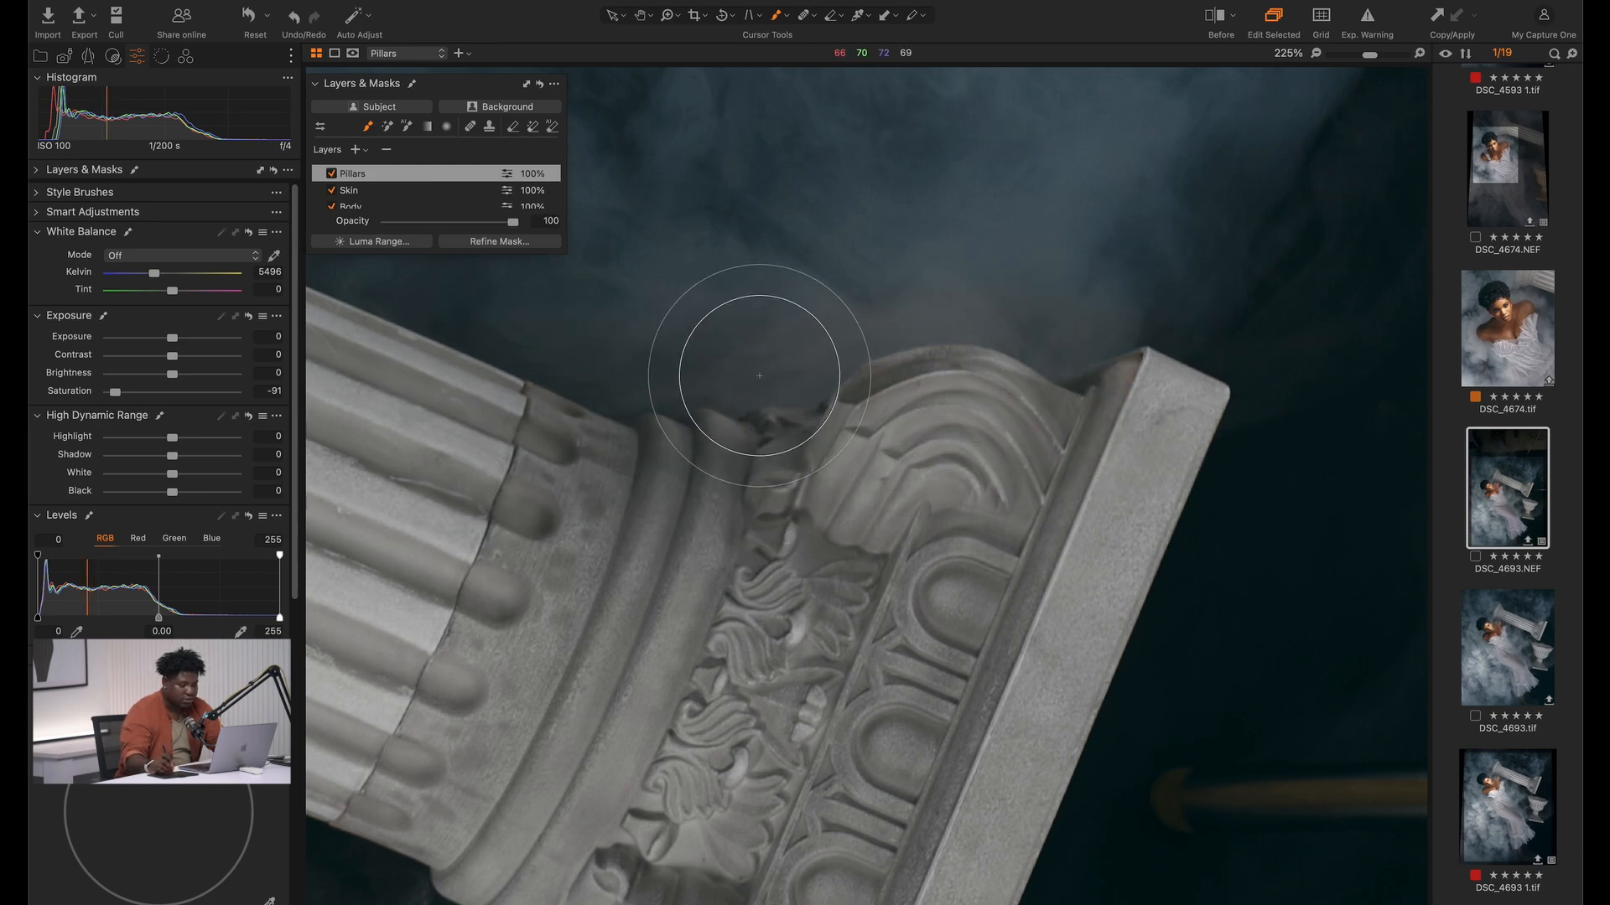
key("space")
left_click_drag(573, 417, 1042, 416)
left_click_drag(352, 508, 796, 369)
Brush the Pillars mask over the fluted shaft of the fallen column
key("z")
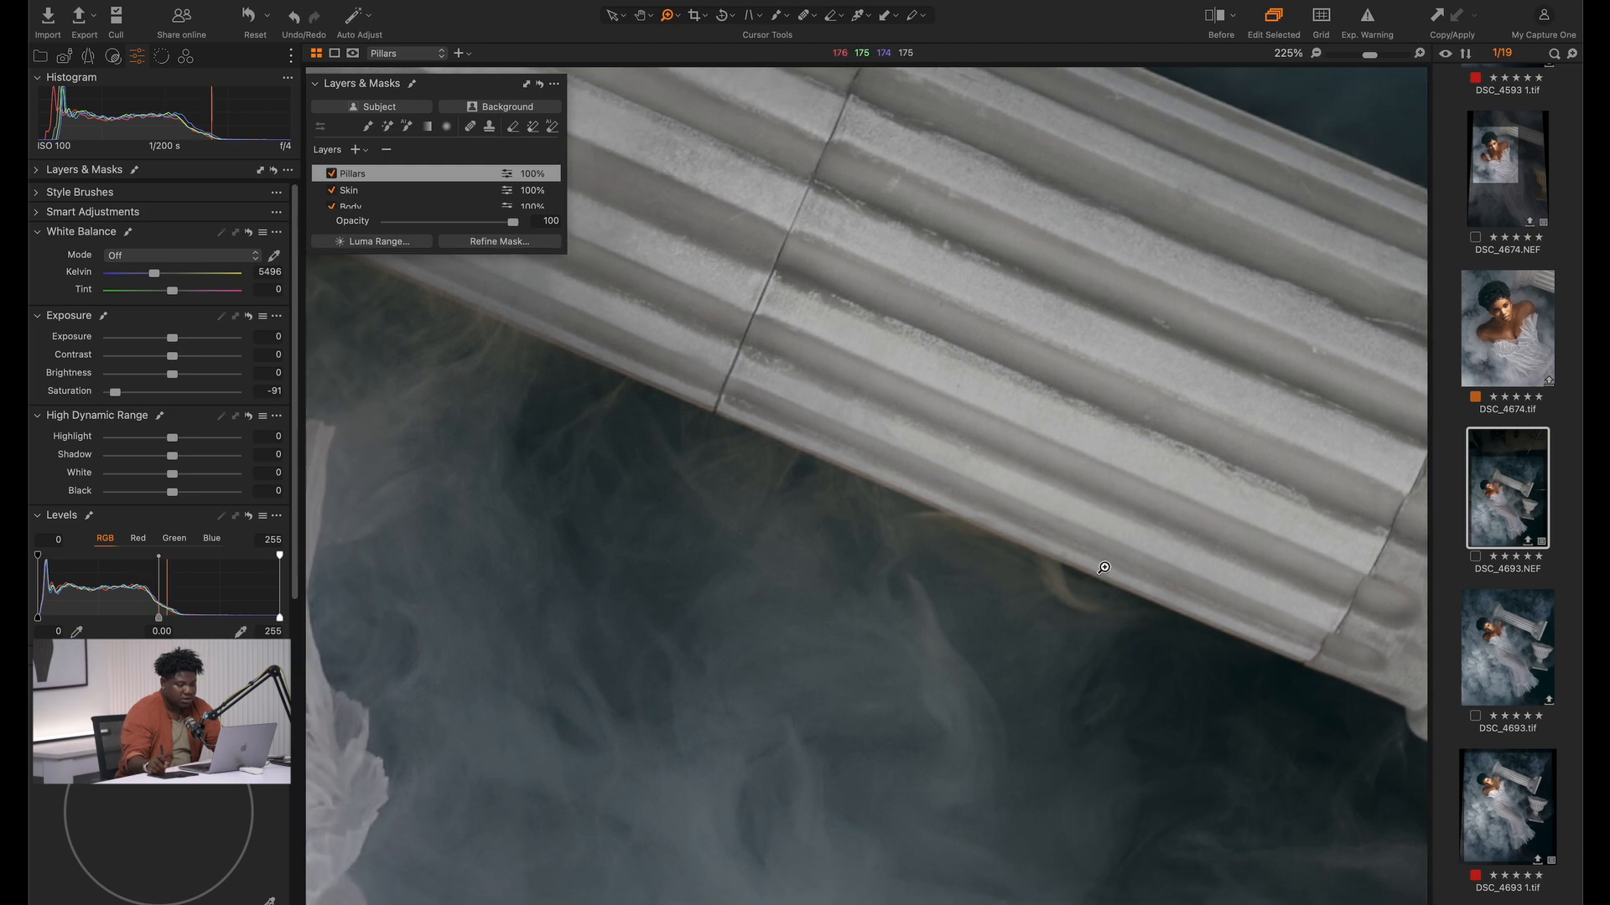
left_click(1103, 569)
key("super+0")
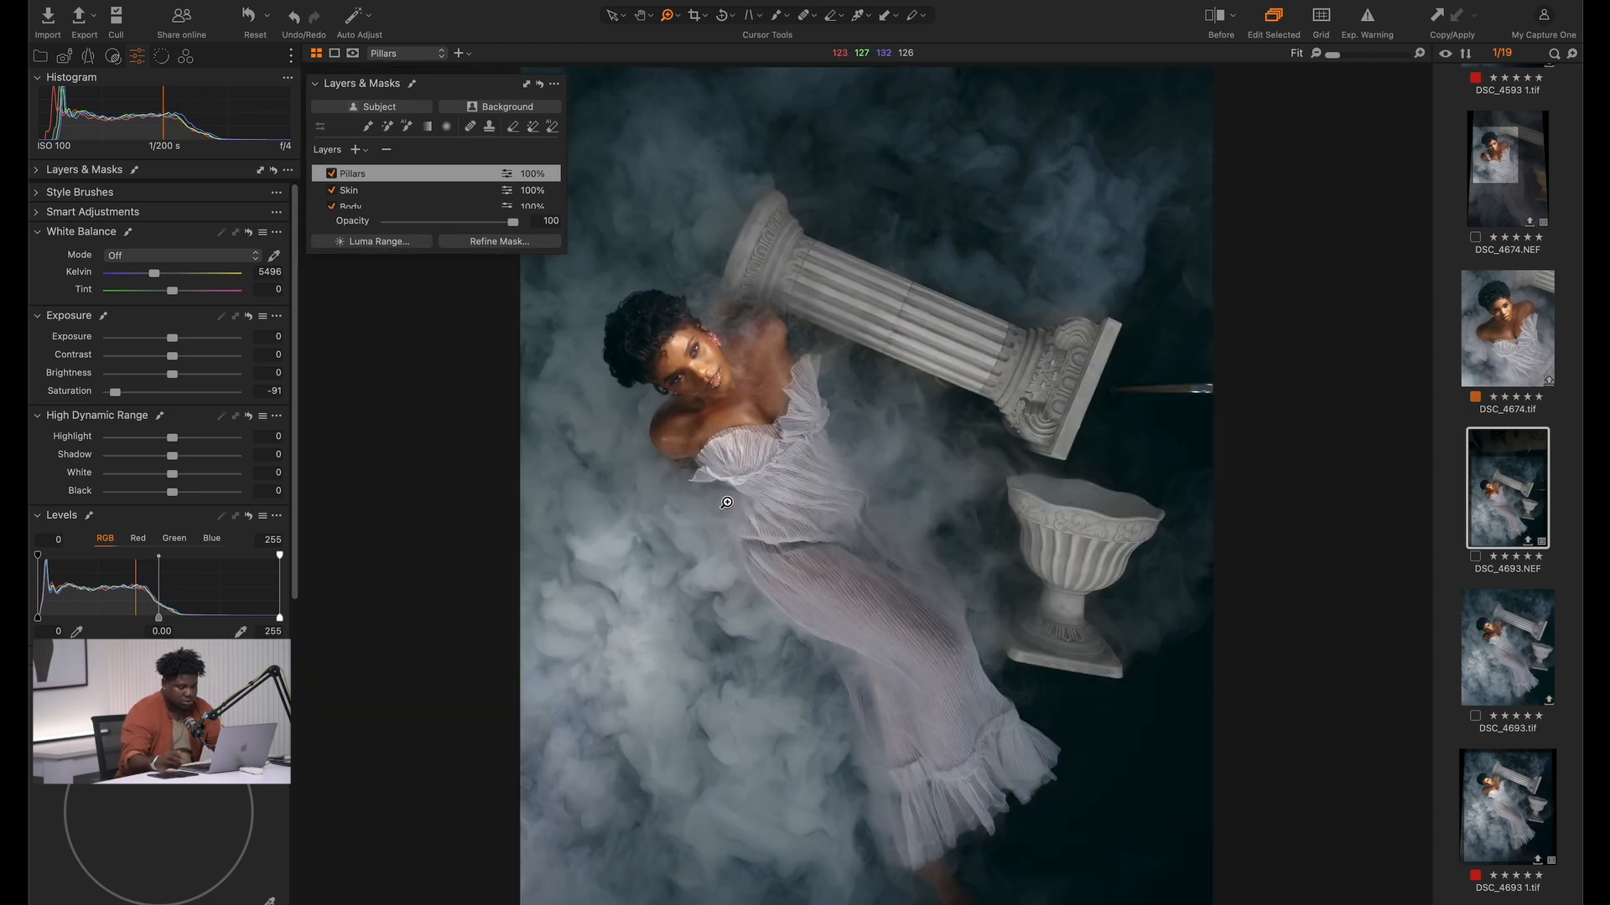
key("b")
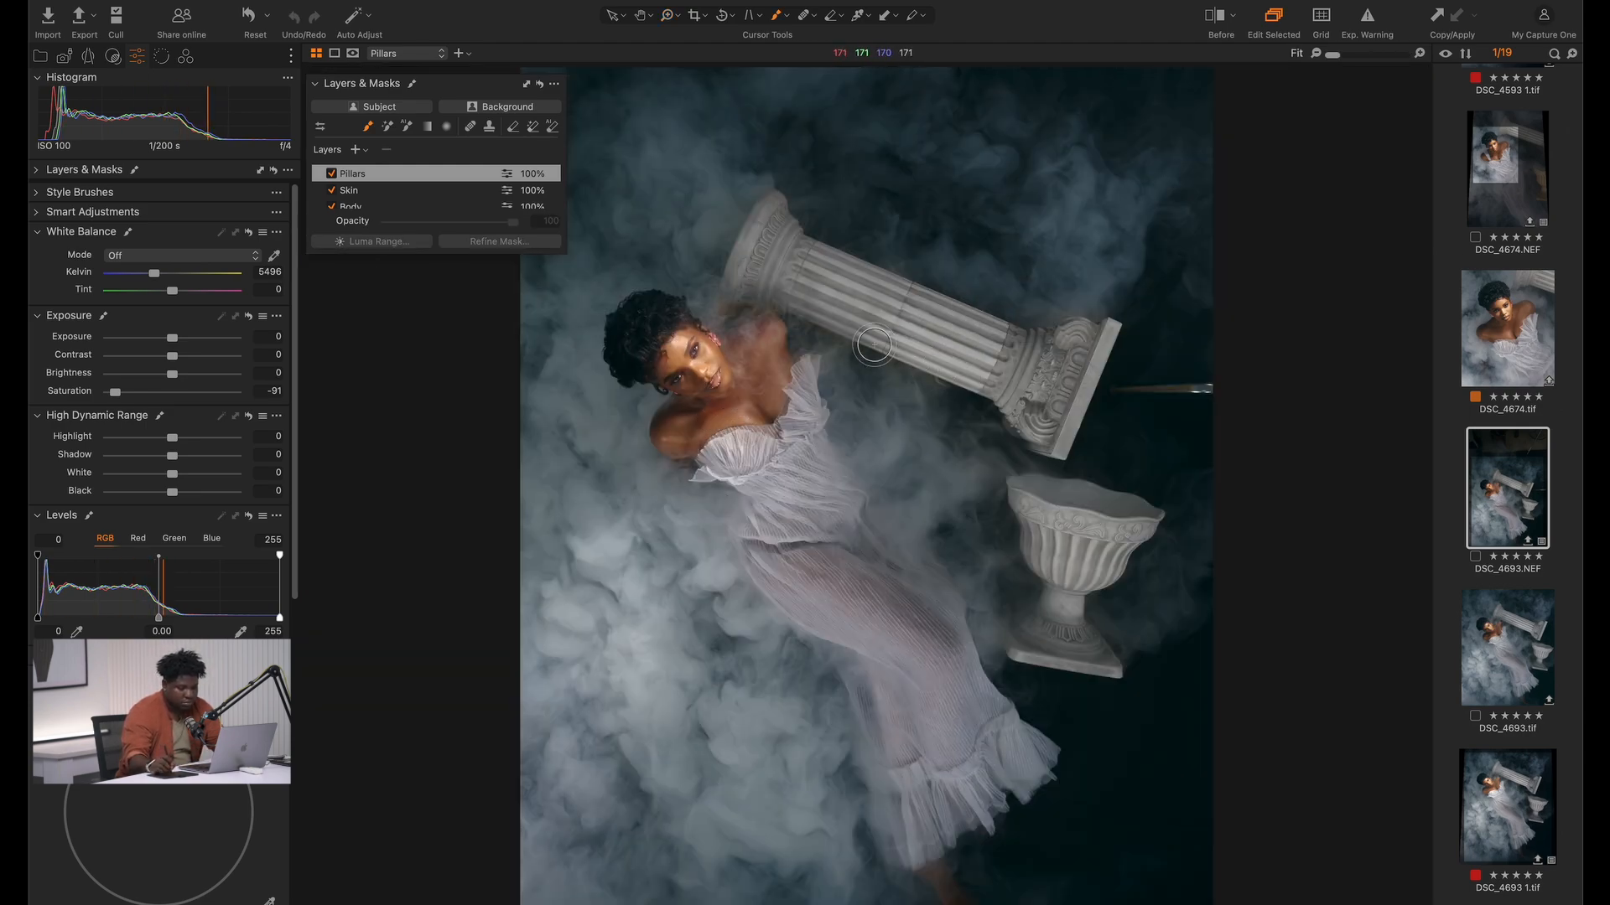
mouse_move(874, 345)
left_mouse_down()
mouse_move(982, 401)
mouse_move(810, 323)
mouse_move(835, 278)
left_mouse_up()
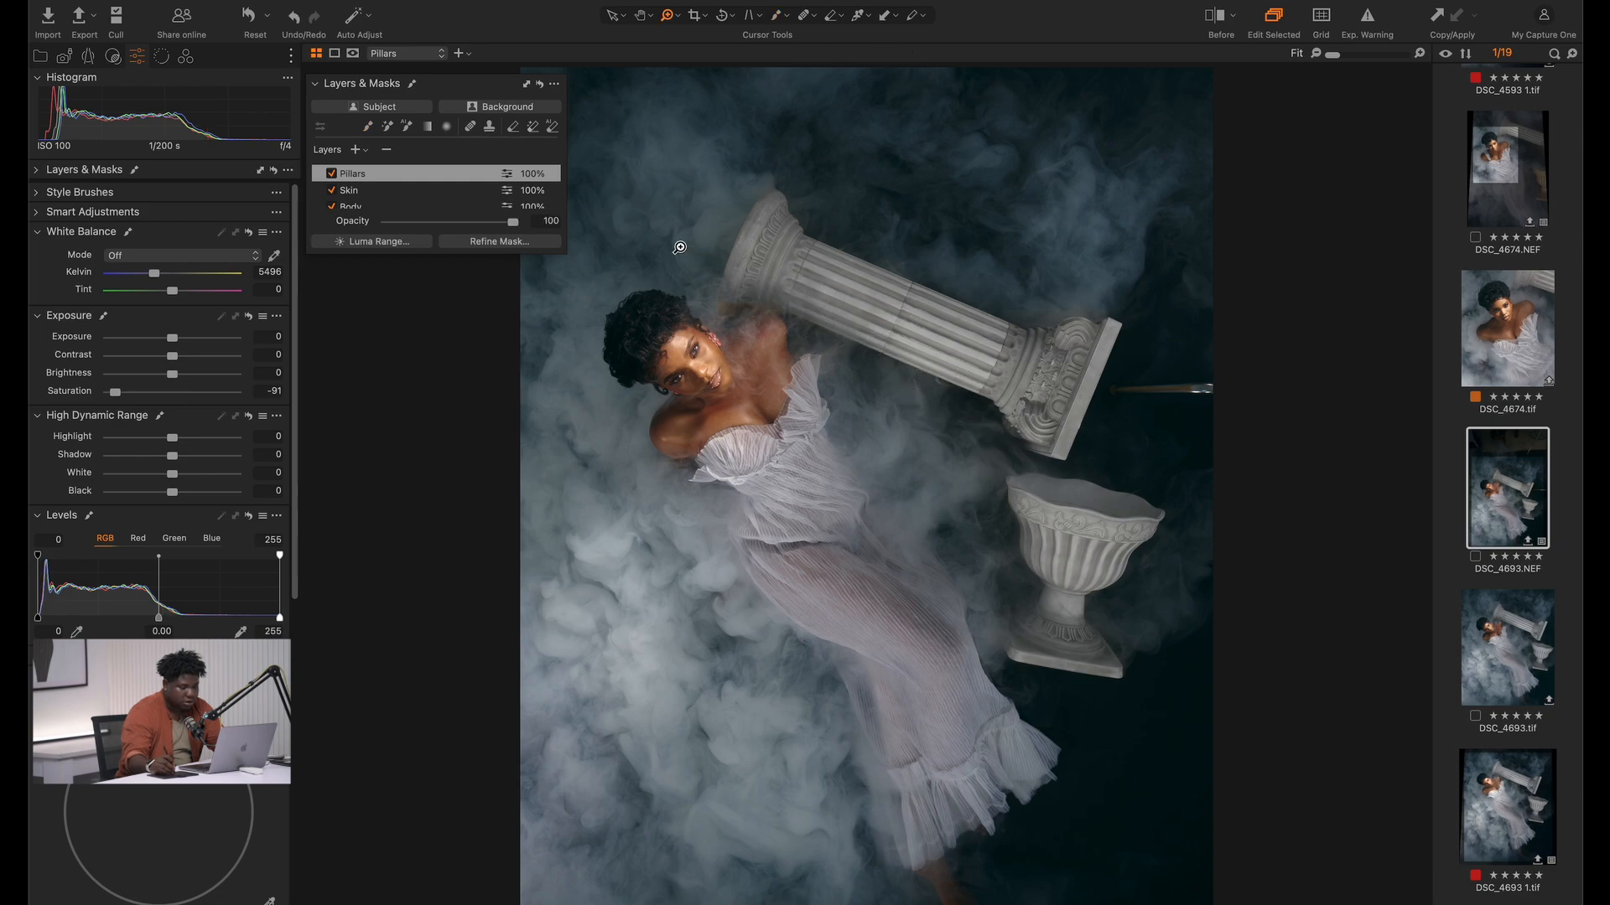
Paint the Pillars mask with a smaller brush over the brown corner of the column's base above the woman's shoulder
left_click_drag(680, 247, 872, 450)
left_click_drag(619, 261, 958, 498)
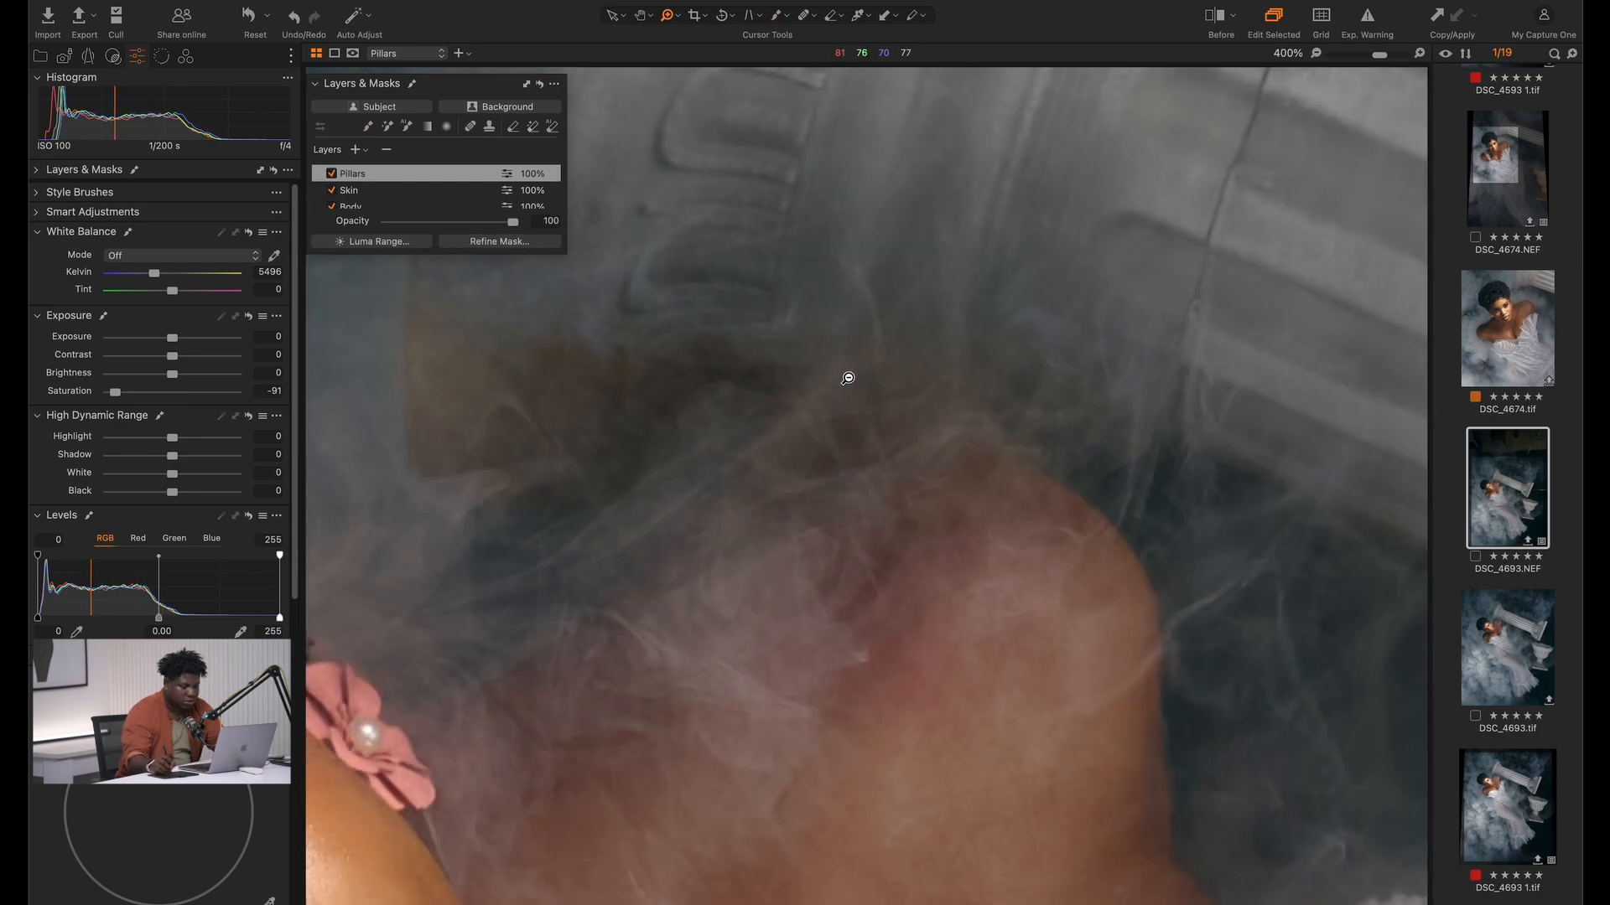
left_click(848, 379, "alt")
left_click(850, 389, "alt")
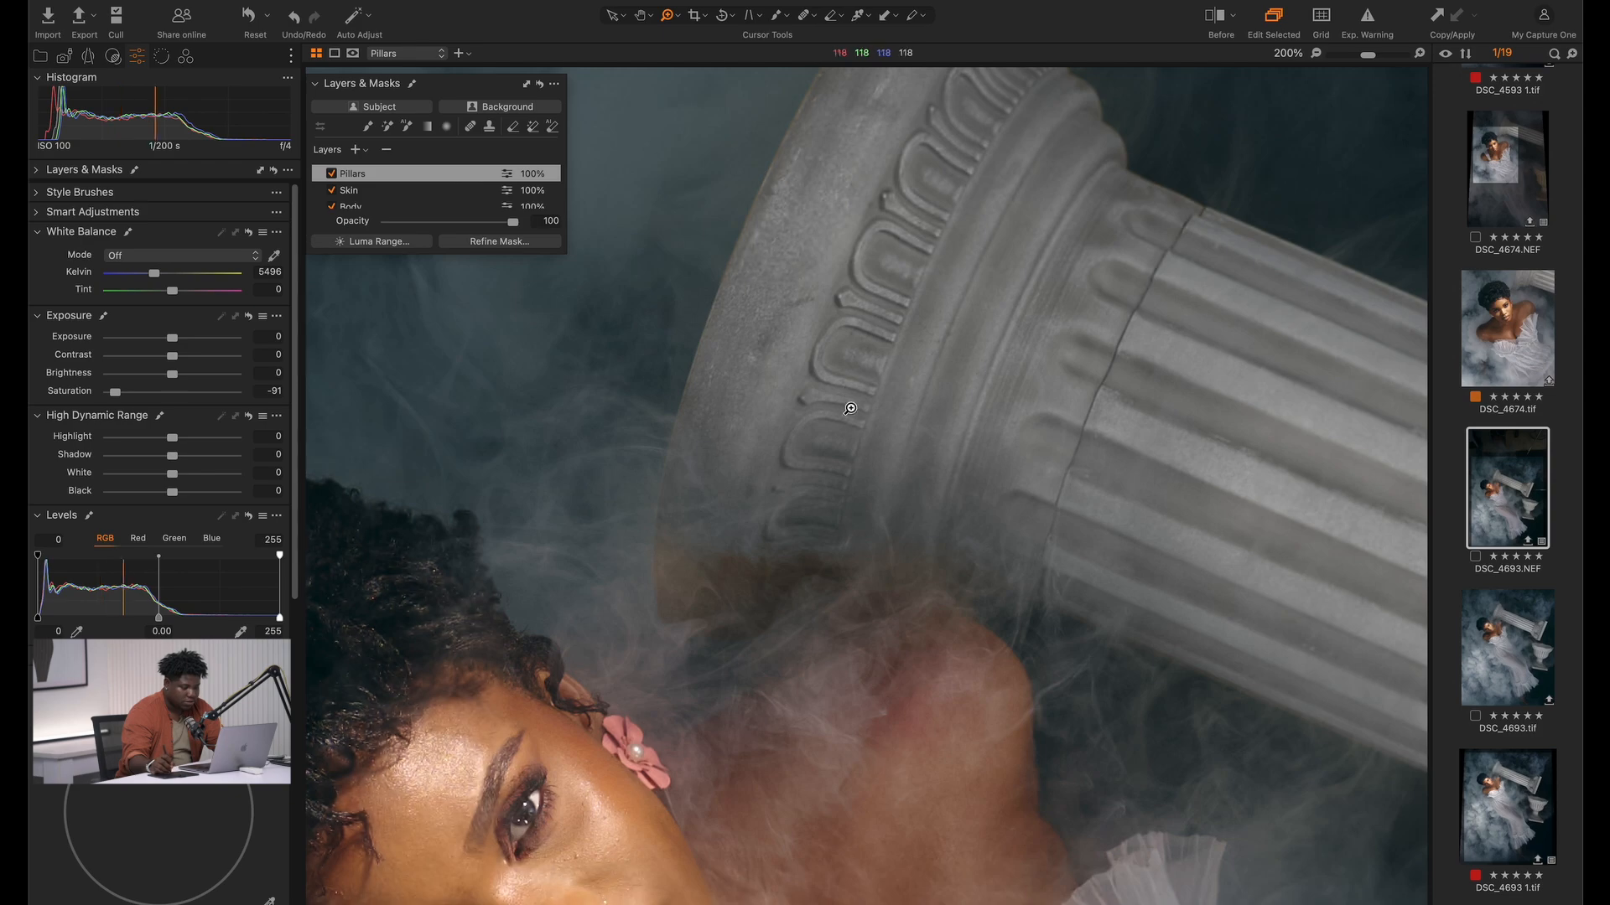
key("b")
key("[")
key("[")
key("[")
key("[")
key("[")
key("[")
key("[")
key("[")
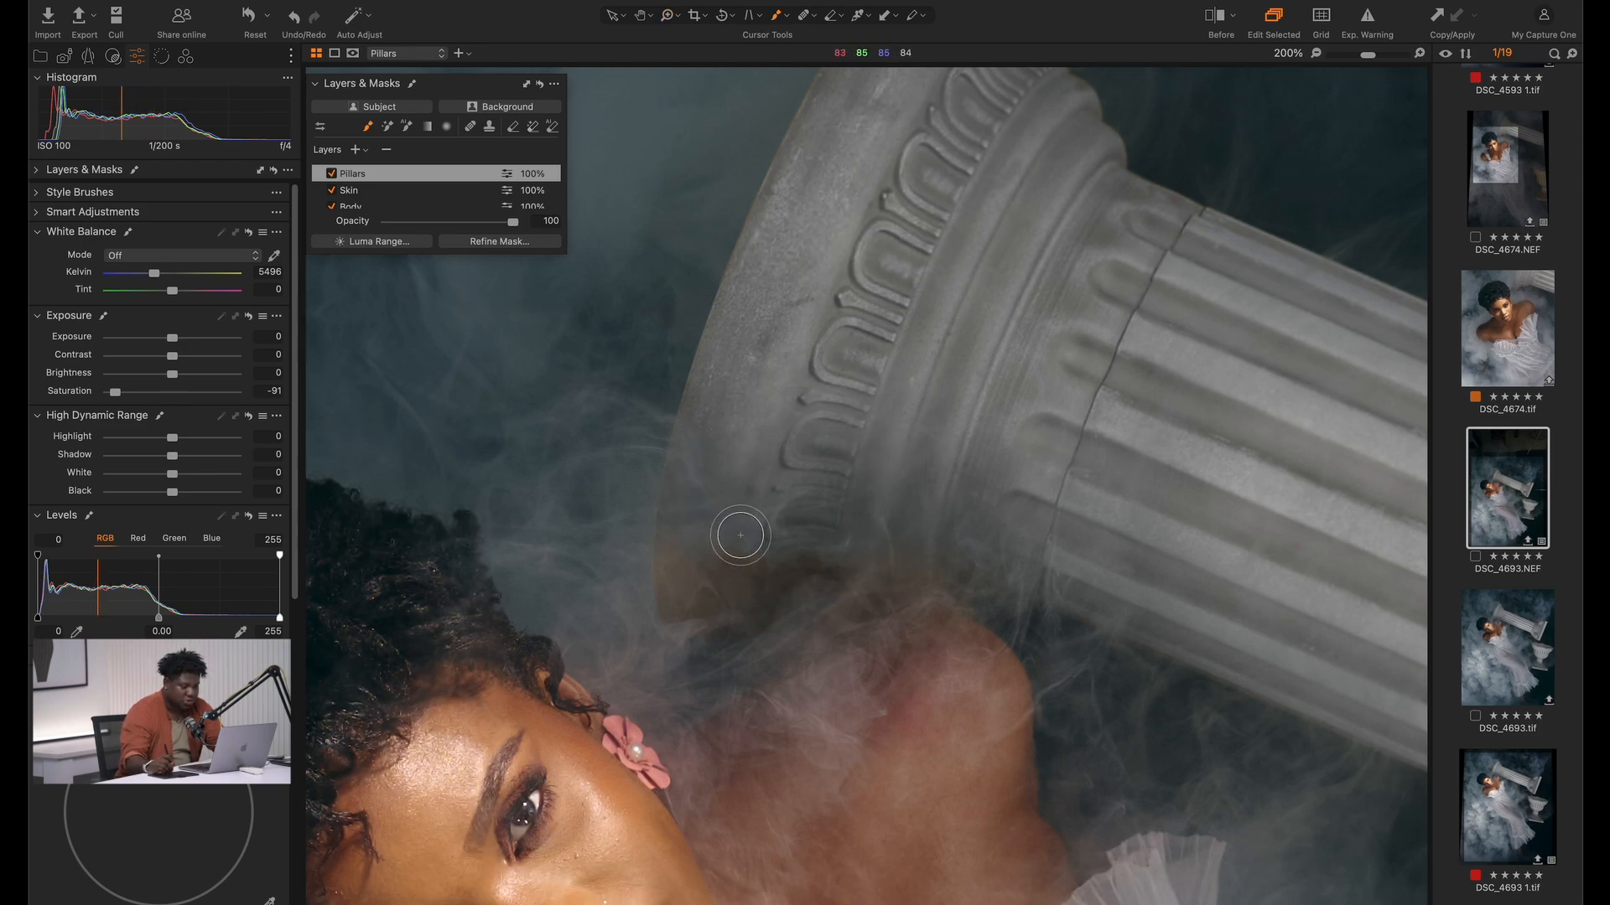
mouse_move(673, 620)
left_mouse_down()
mouse_move(681, 567)
mouse_move(704, 587)
mouse_move(859, 545)
mouse_move(699, 601)
mouse_move(787, 563)
mouse_move(988, 549)
mouse_move(841, 568)
mouse_move(1010, 566)
mouse_move(770, 590)
left_mouse_up()
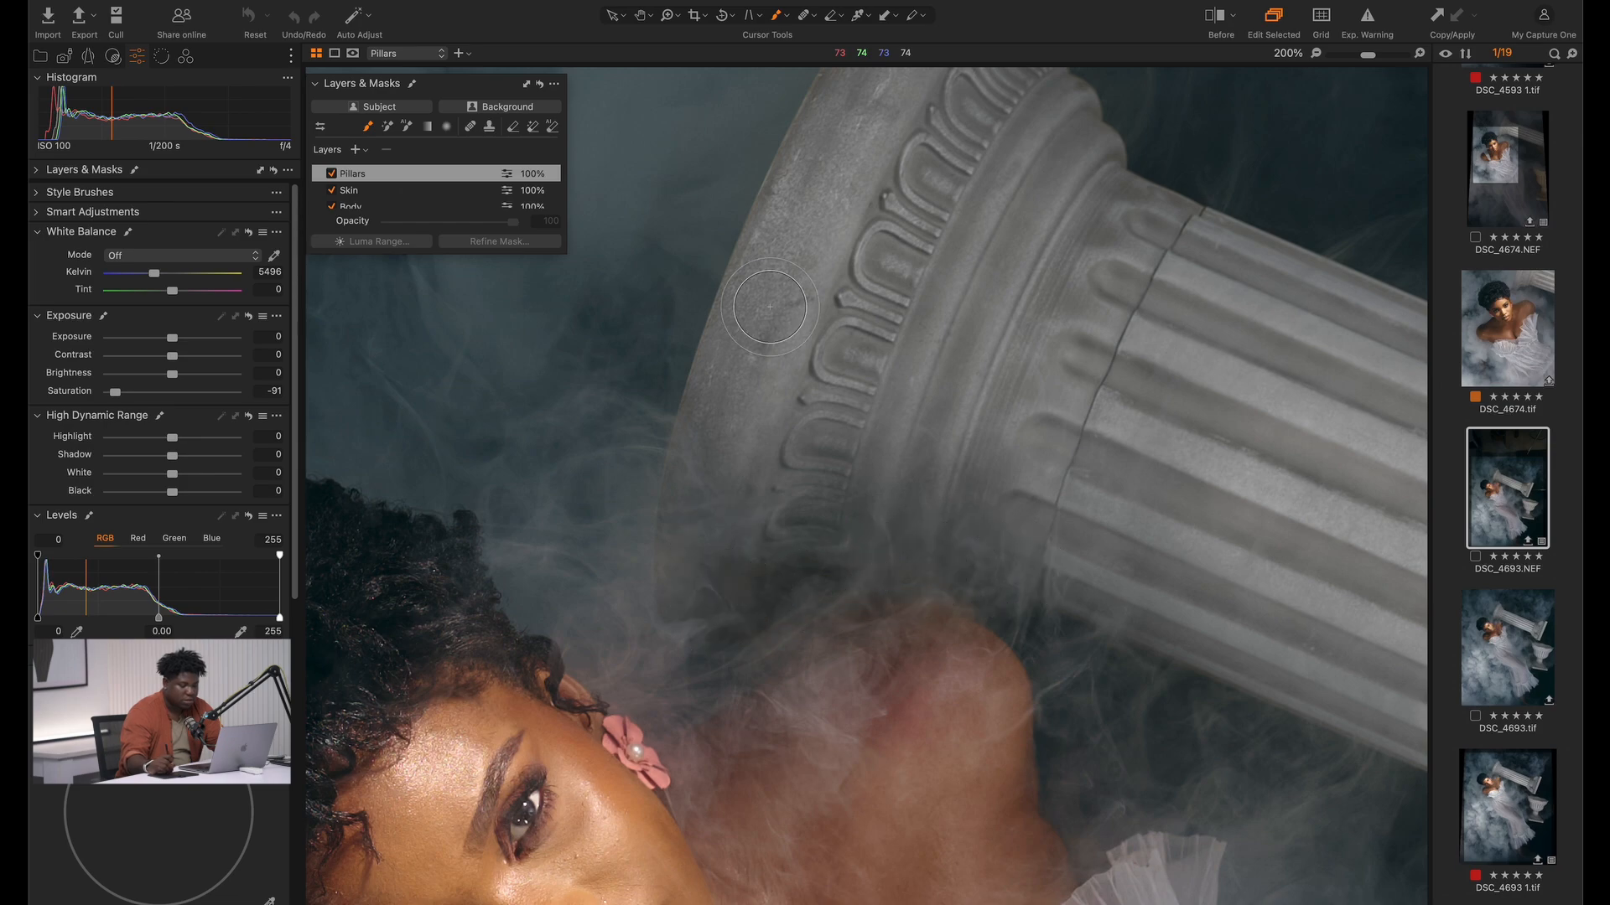
Brush the Pillars mask along the outer edge and smoky underside of the column's base
key("space")
left_click_drag(844, 182, 684, 549)
mouse_move(691, 405)
left_mouse_down()
mouse_move(611, 571)
mouse_move(751, 277)
mouse_move(708, 381)
mouse_move(693, 591)
mouse_move(743, 189)
mouse_move(718, 227)
left_mouse_up()
key("space")
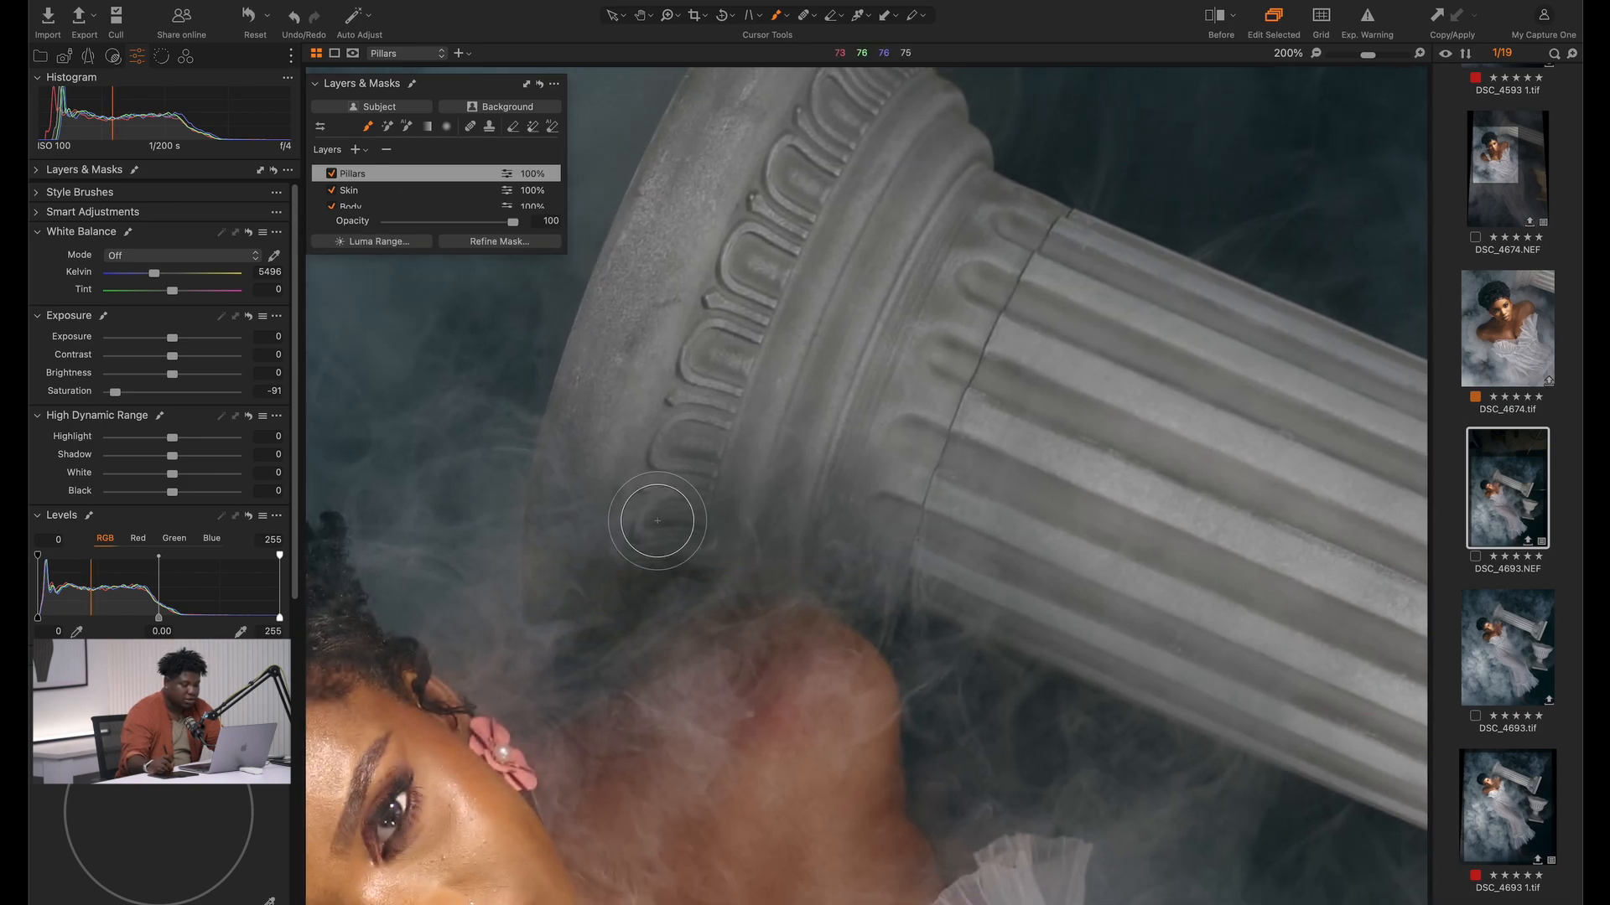
mouse_move(570, 549)
left_mouse_down()
mouse_move(535, 523)
mouse_move(744, 540)
mouse_move(865, 503)
mouse_move(847, 469)
left_mouse_up()
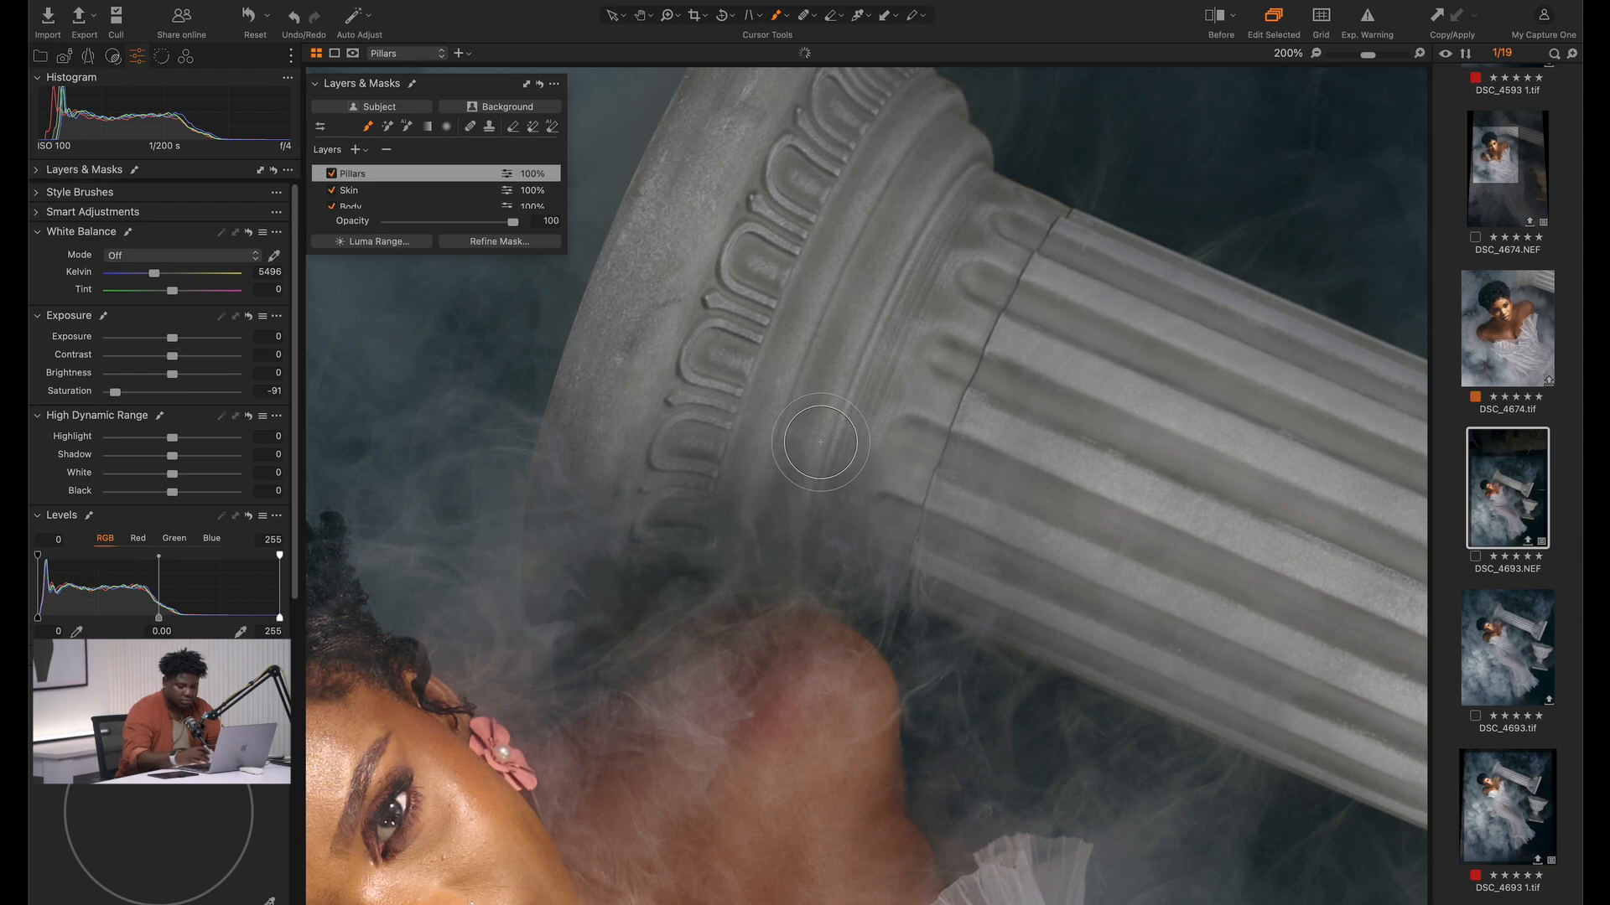
key("super+0")
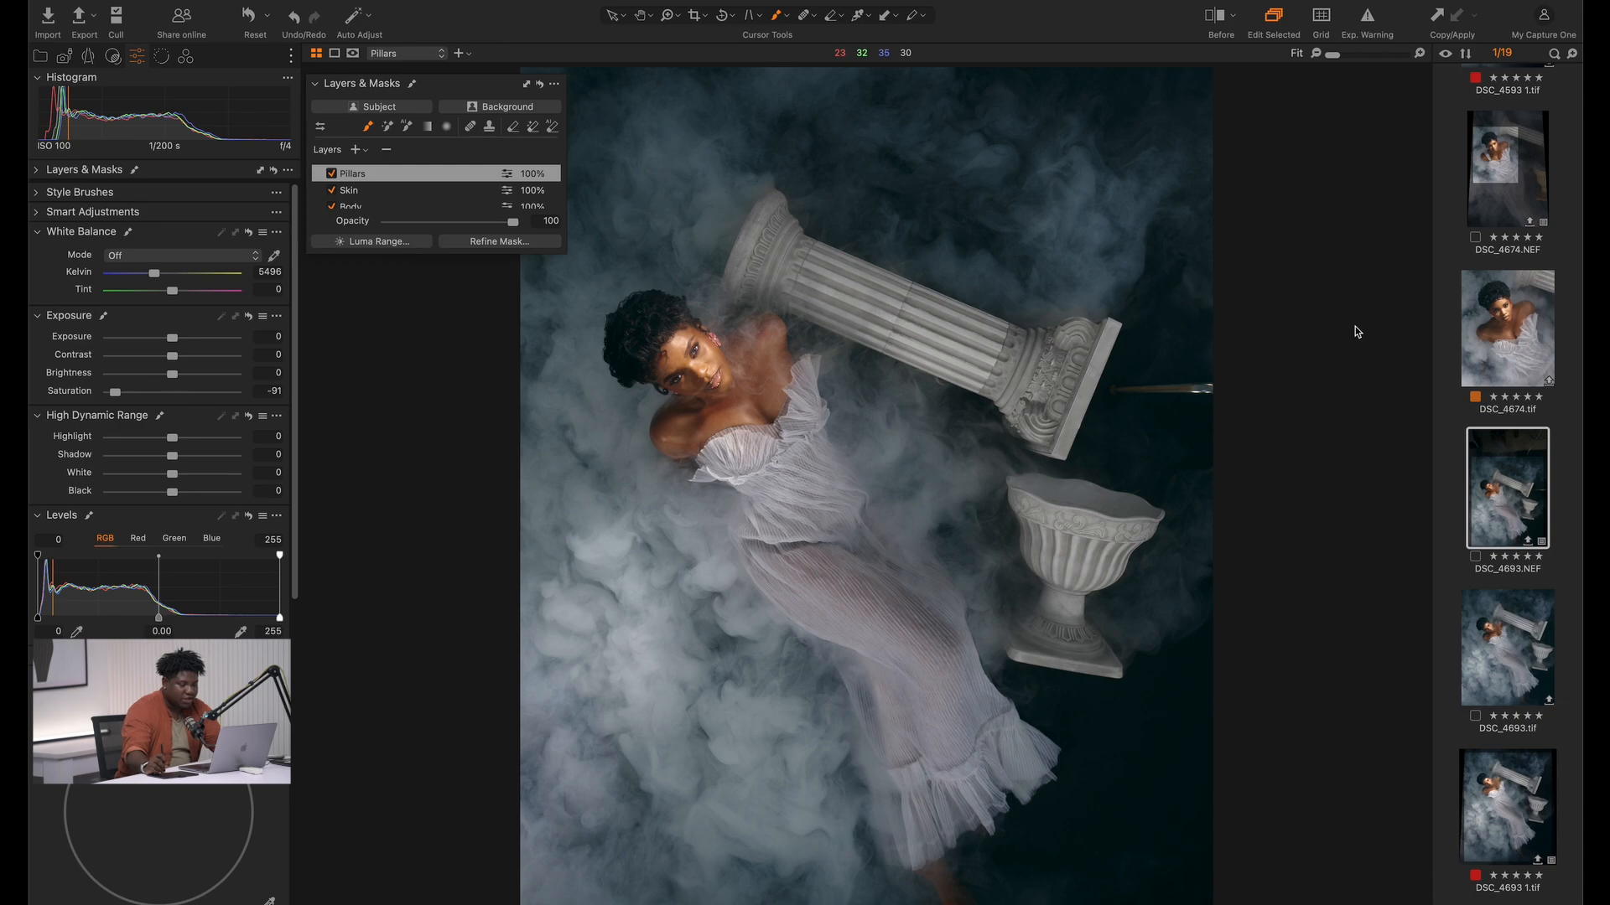
Compare the graded portrait with its unedited version
key("y")
key("y")
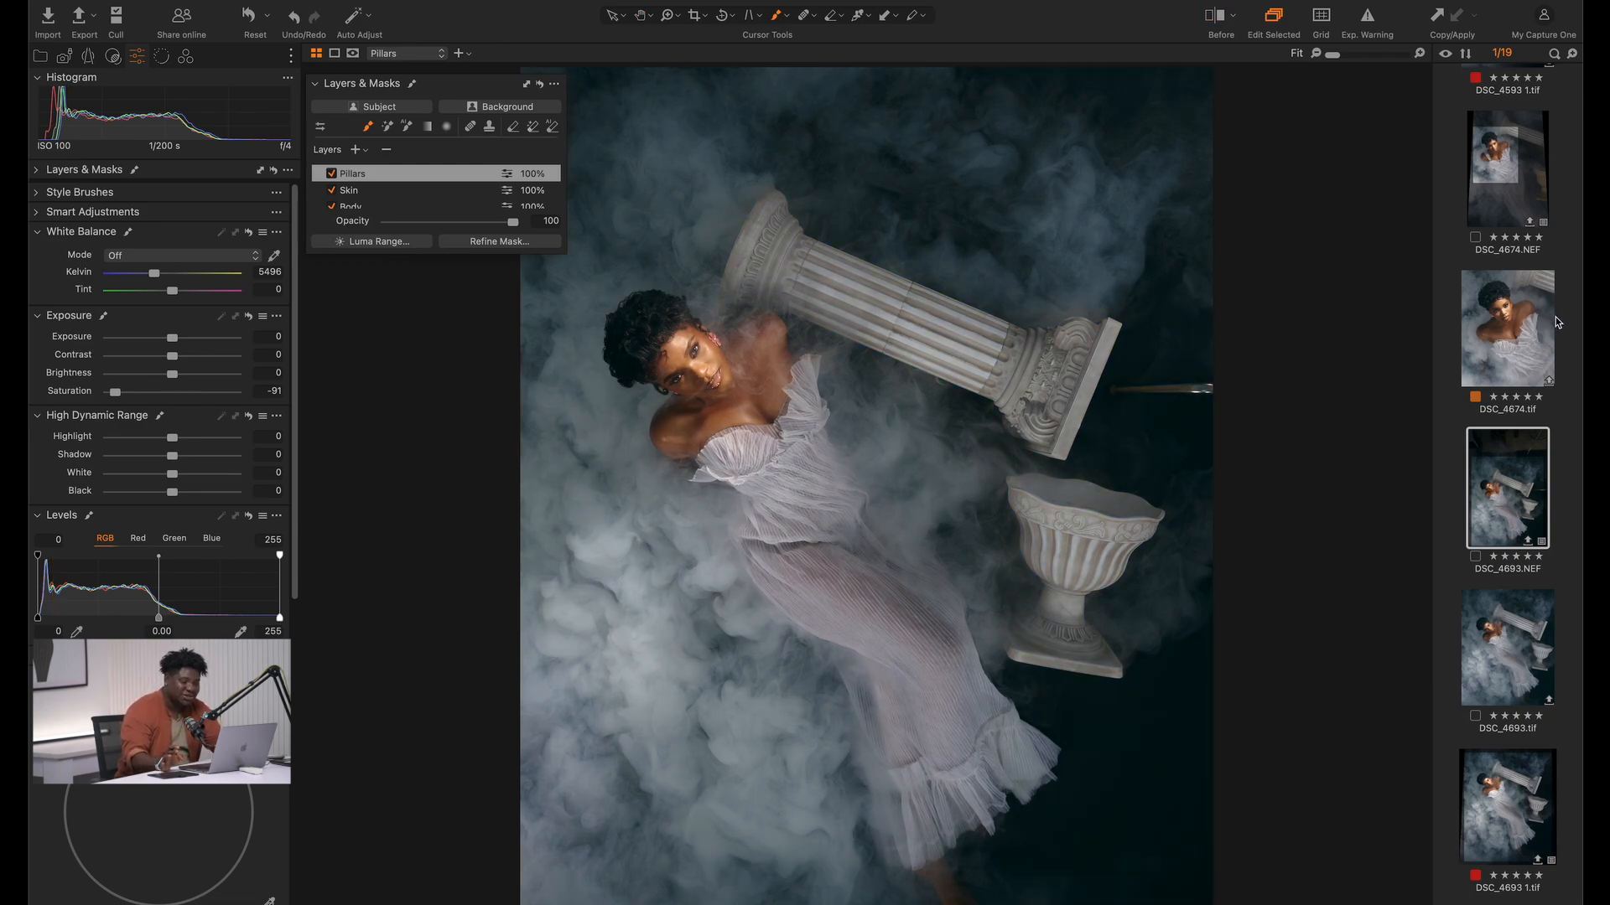
key("z")
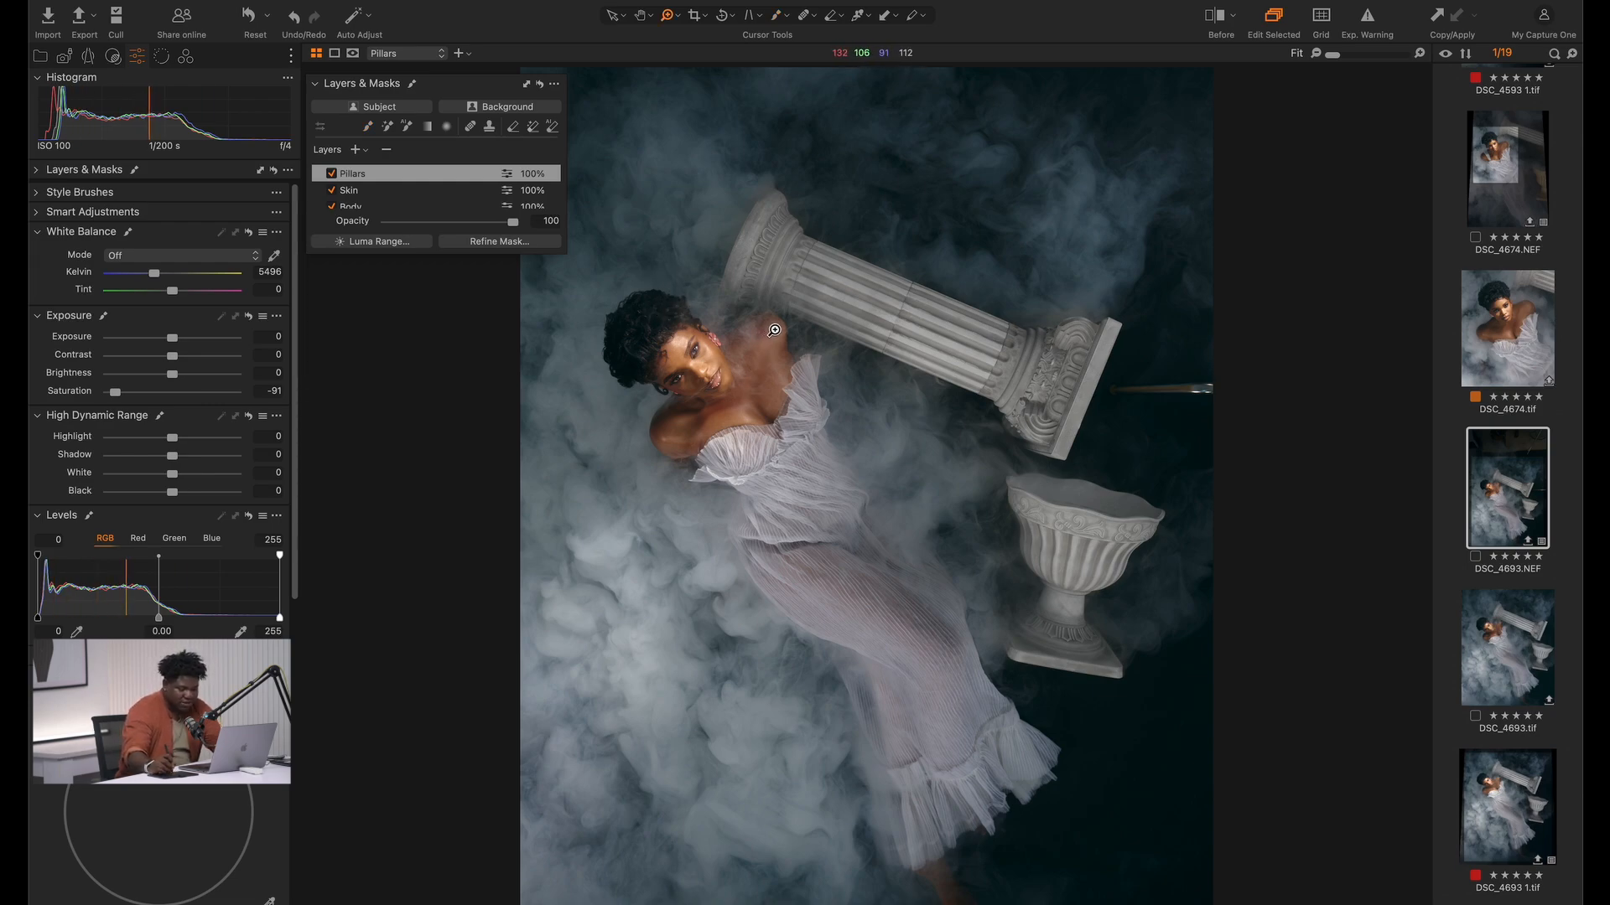
Apply a slight vertical Keystone correction with the sliders on the Image Layer and reposition the crop over the scene
scroll(412, 207, "down", 2)
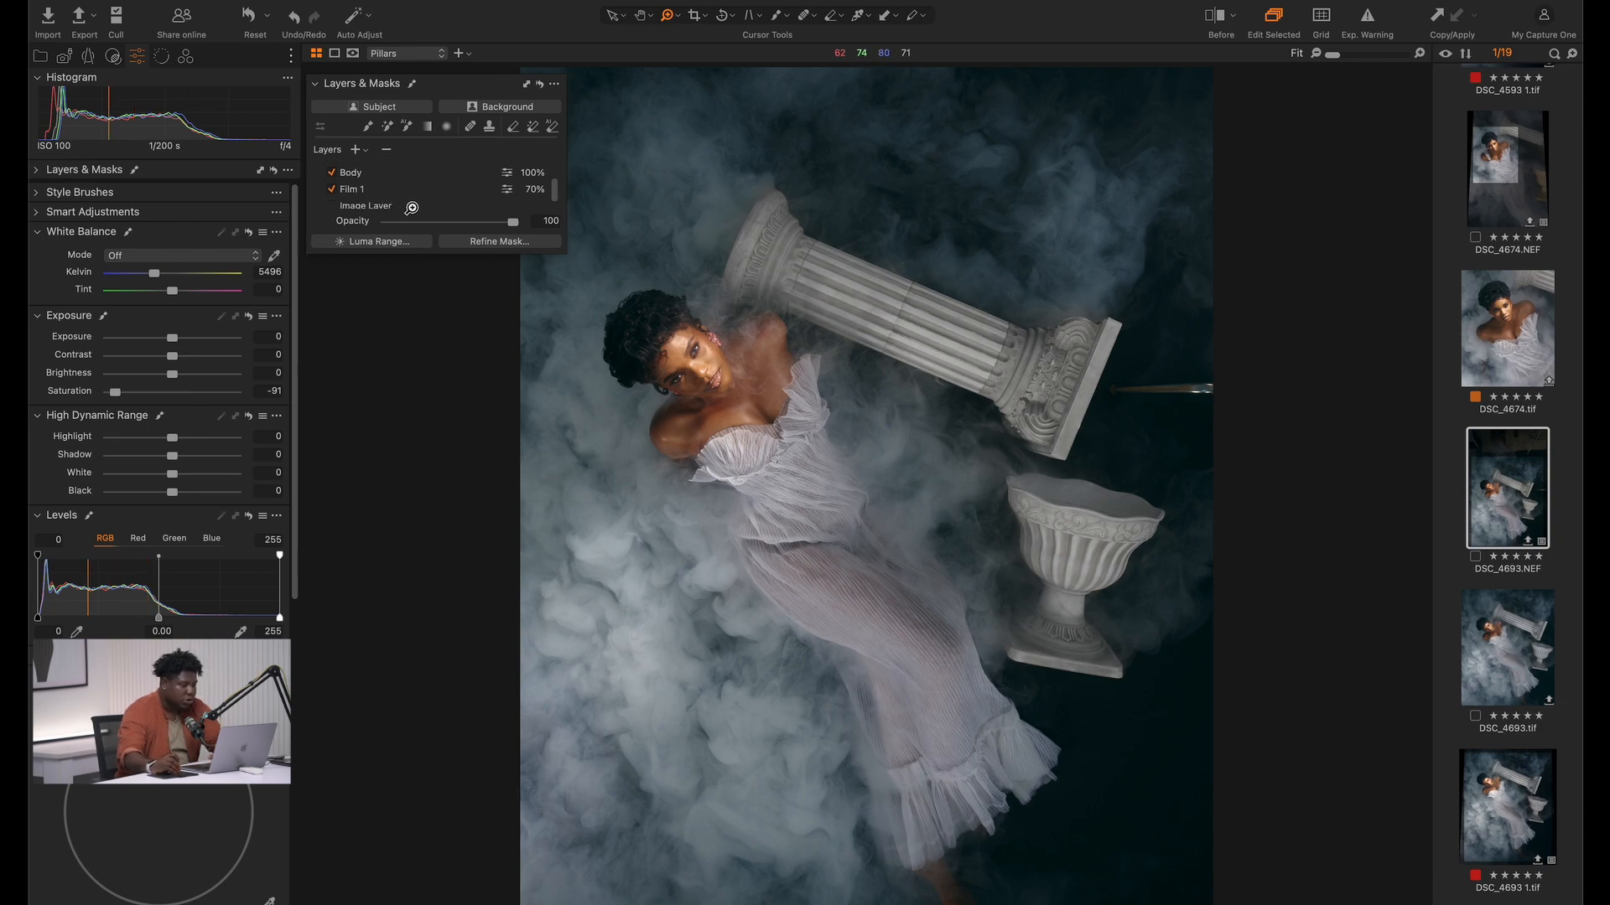
left_click(411, 206)
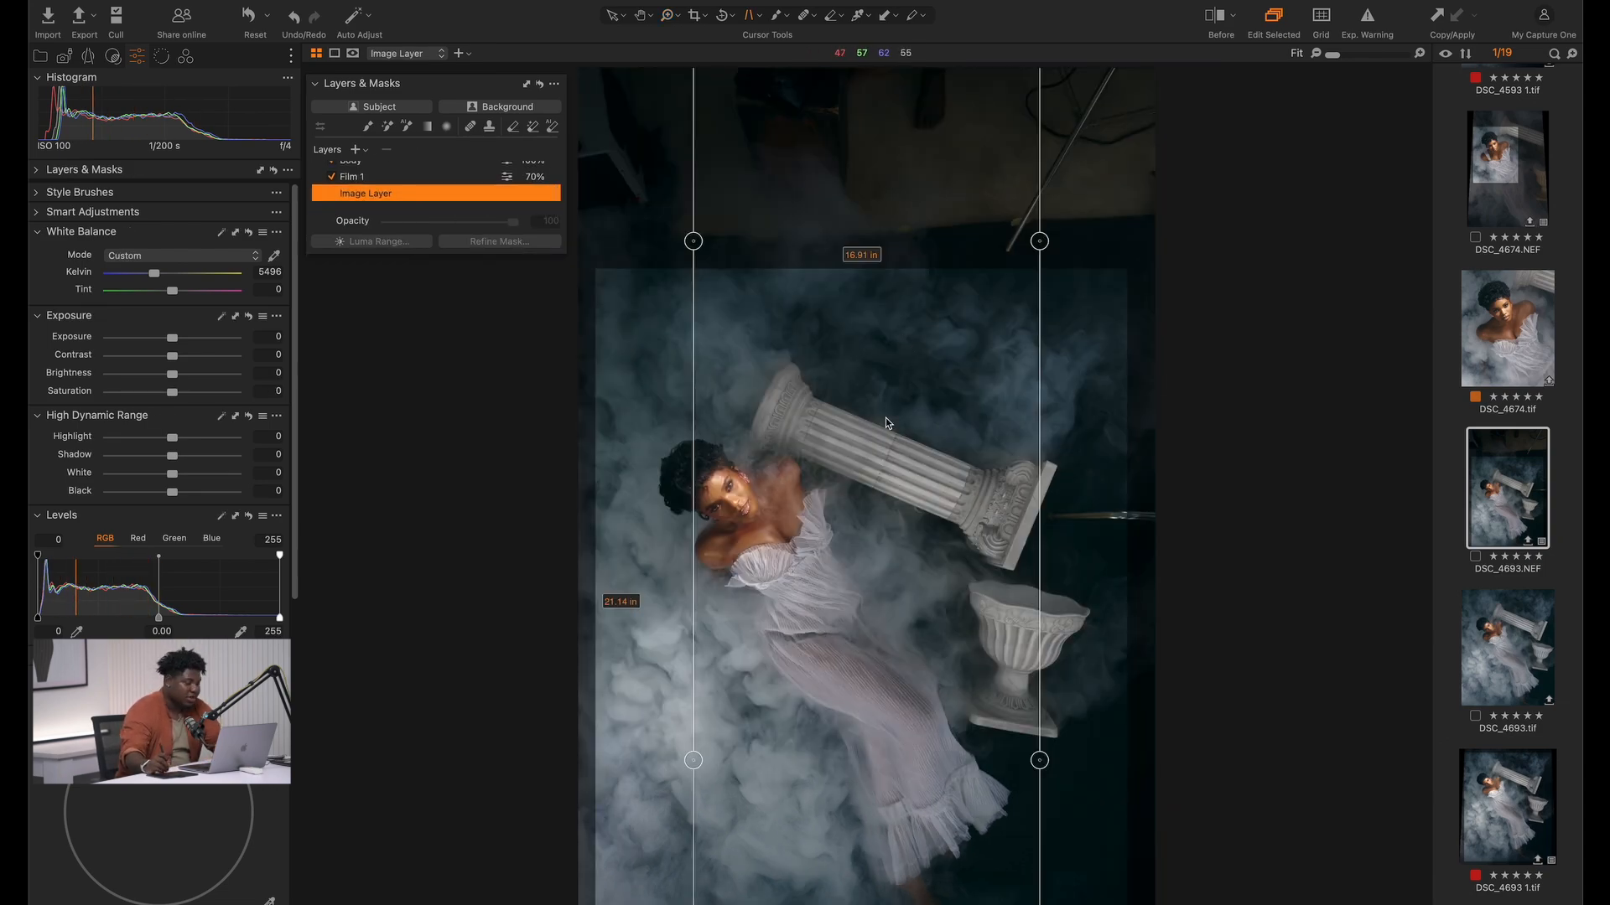
right_click(851, 490)
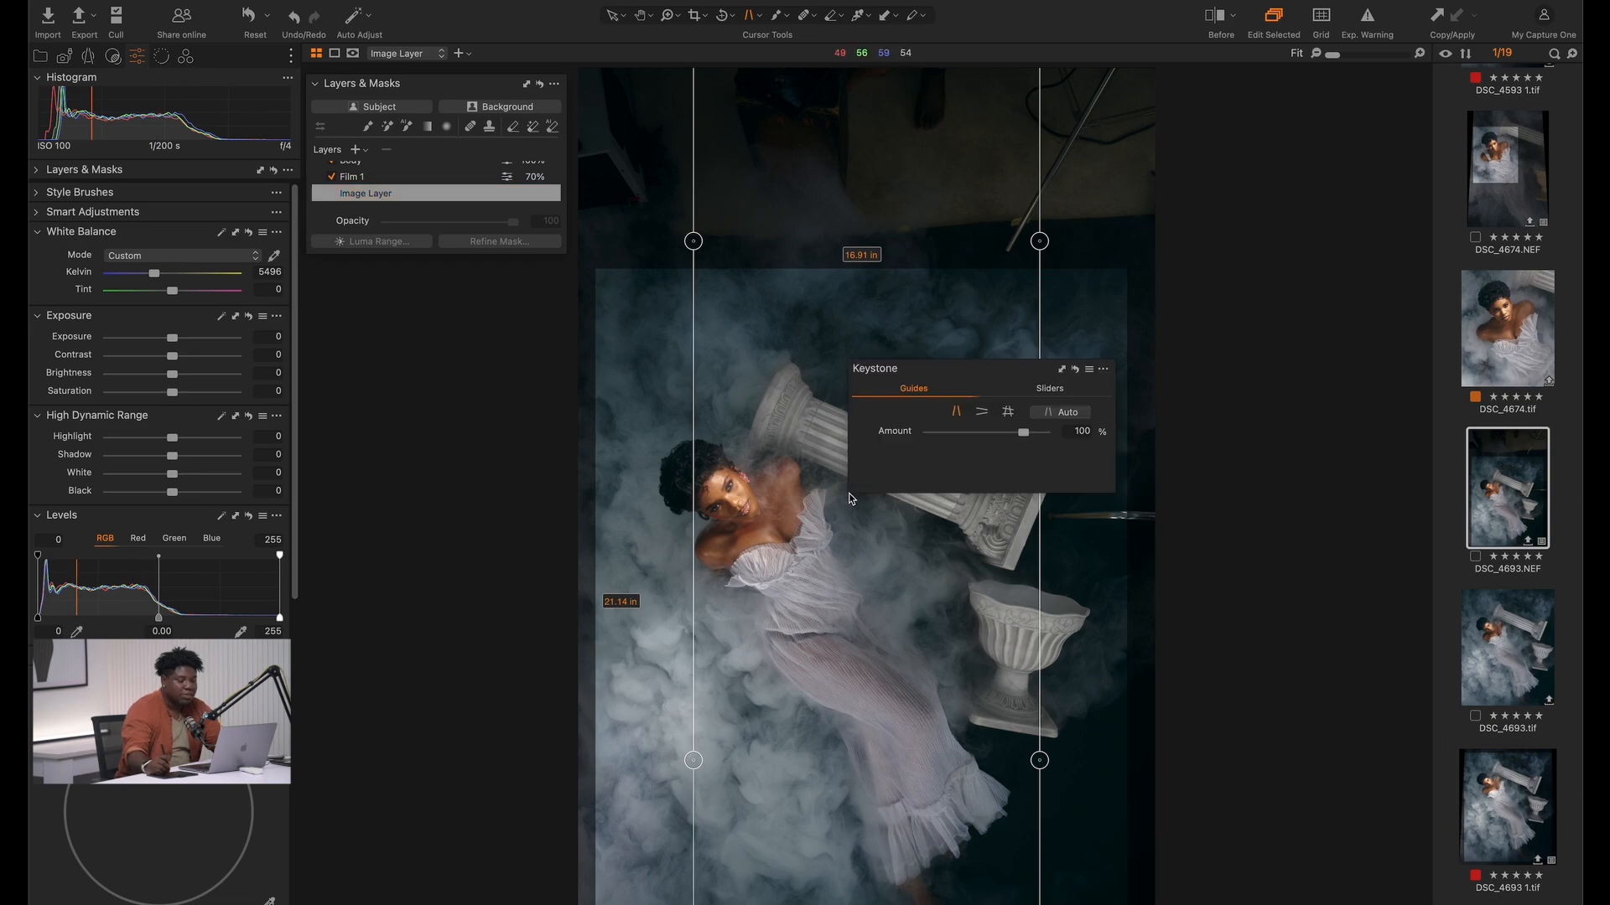
left_click(1067, 388)
left_click_drag(978, 378, 1233, 386)
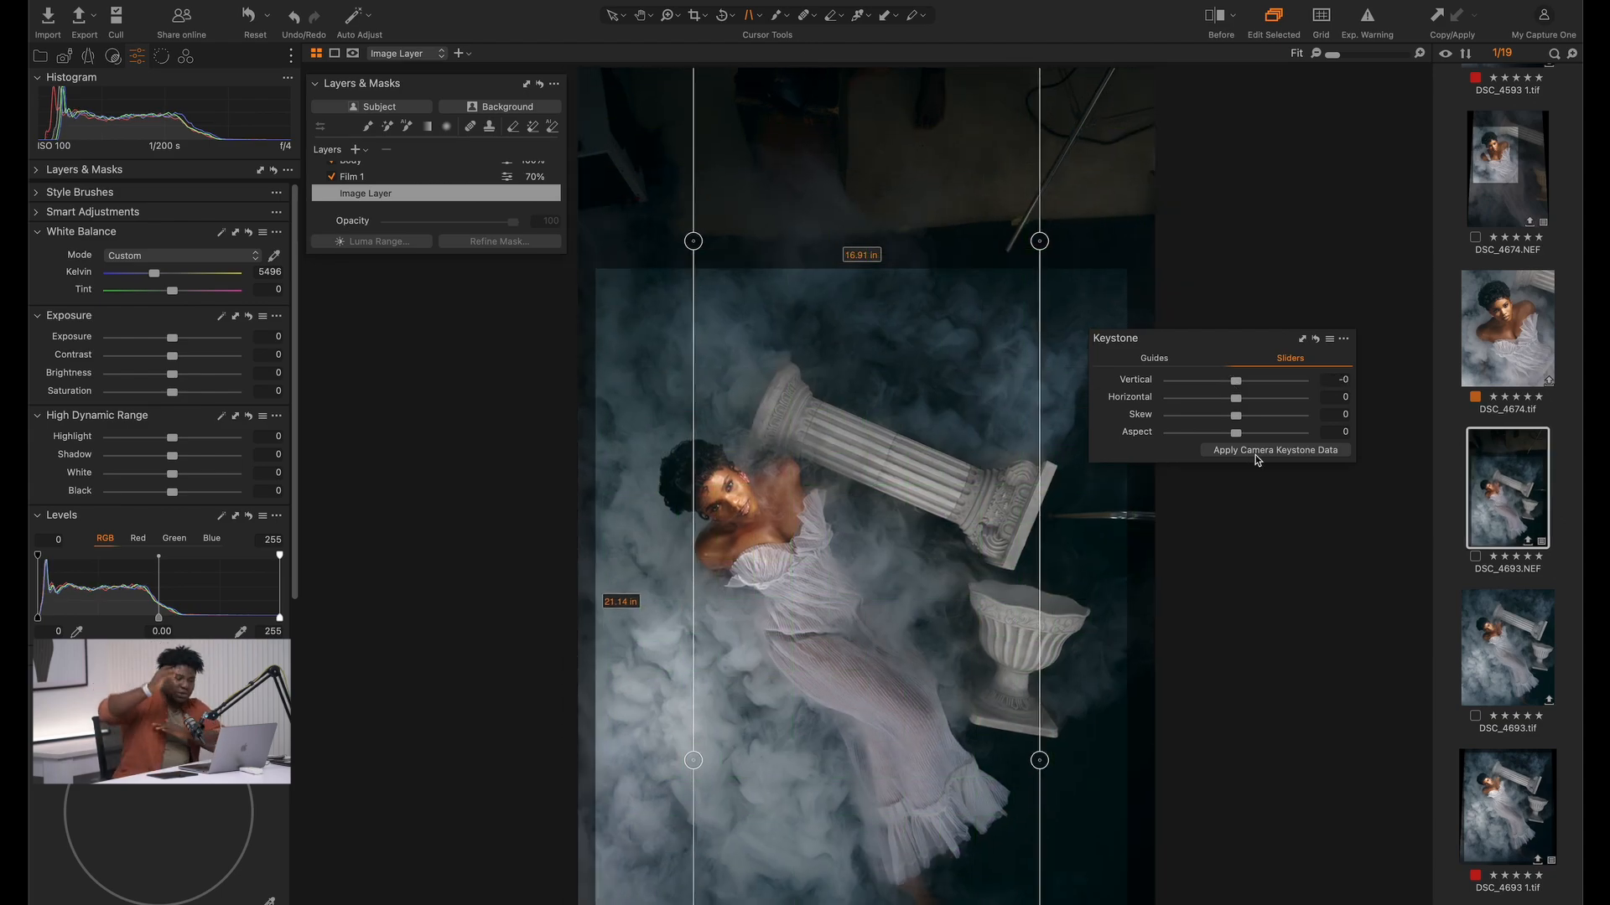
left_click(897, 320)
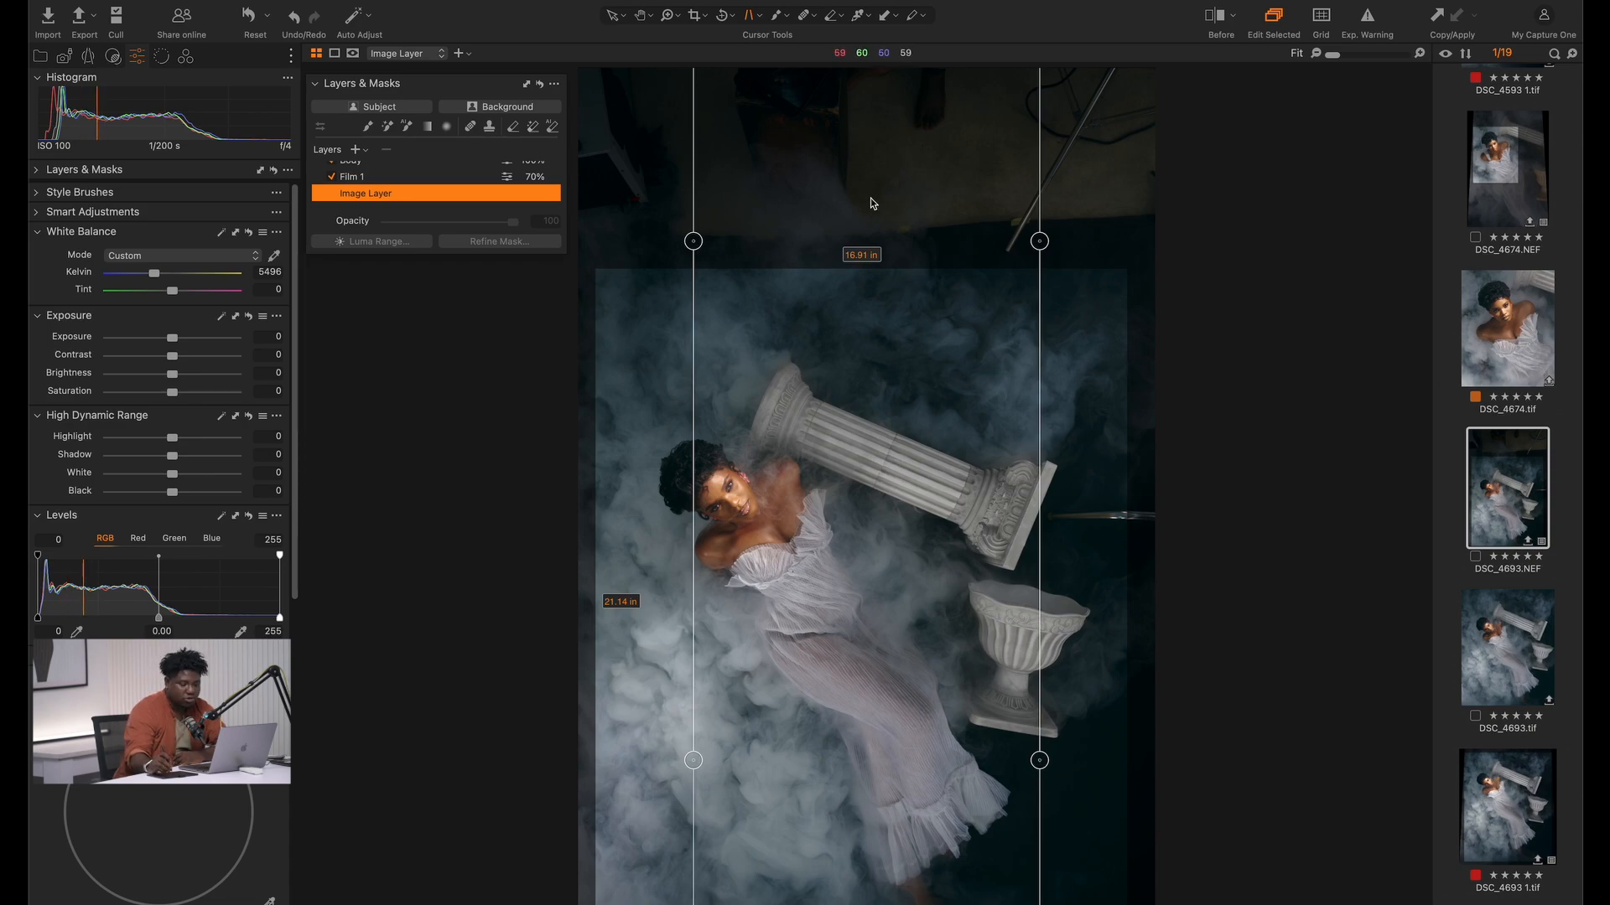
right_click(892, 438)
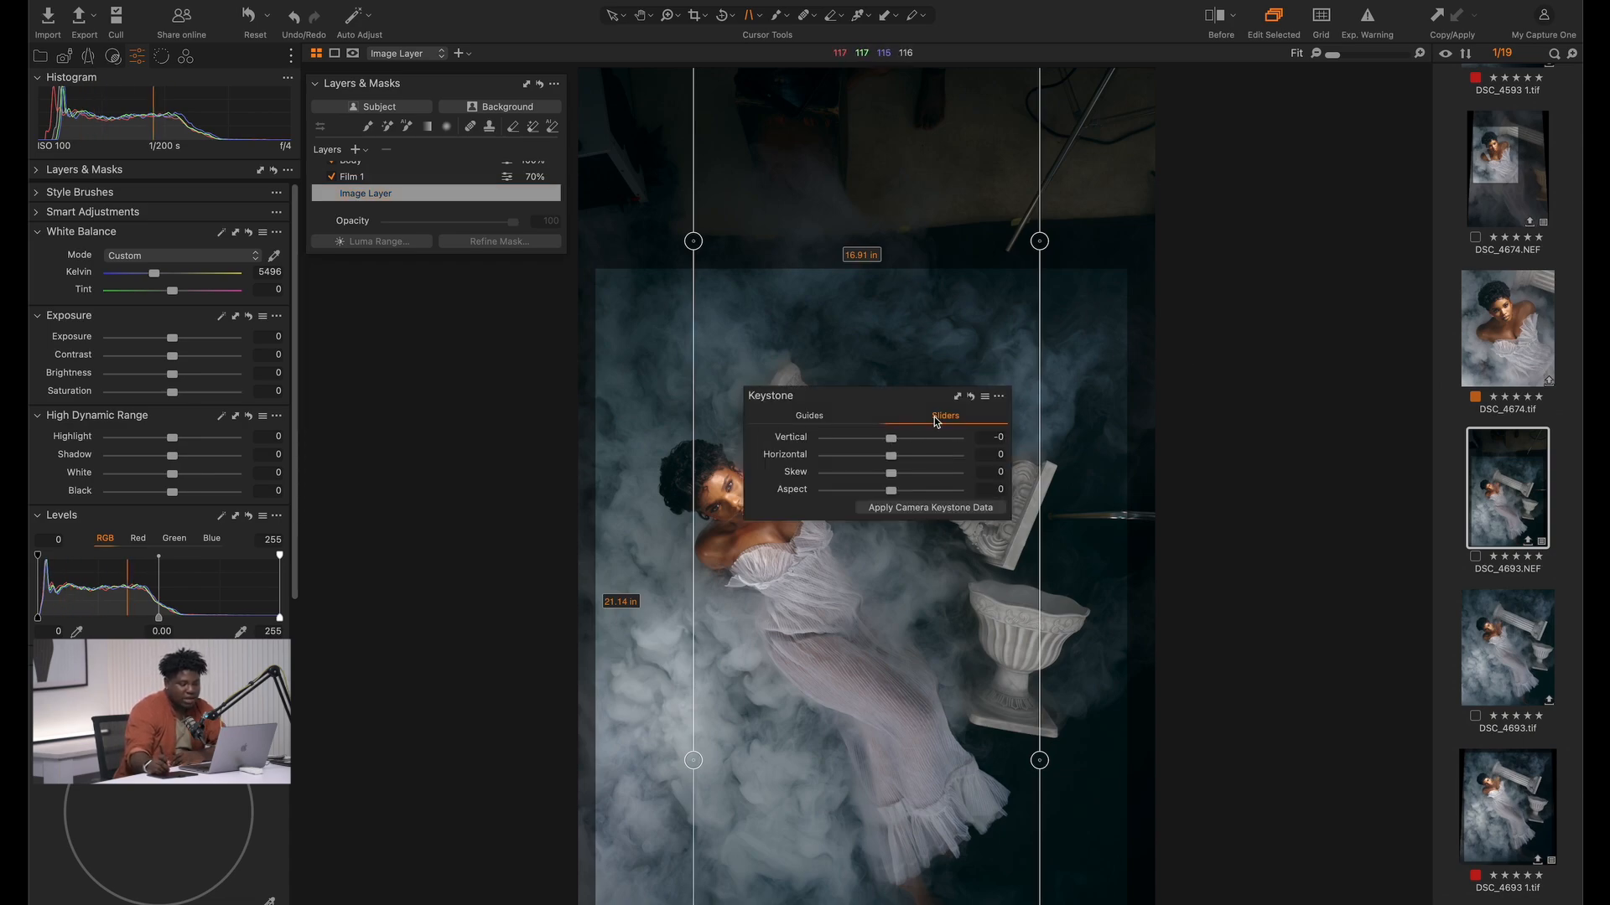
left_click_drag(895, 440, 882, 445)
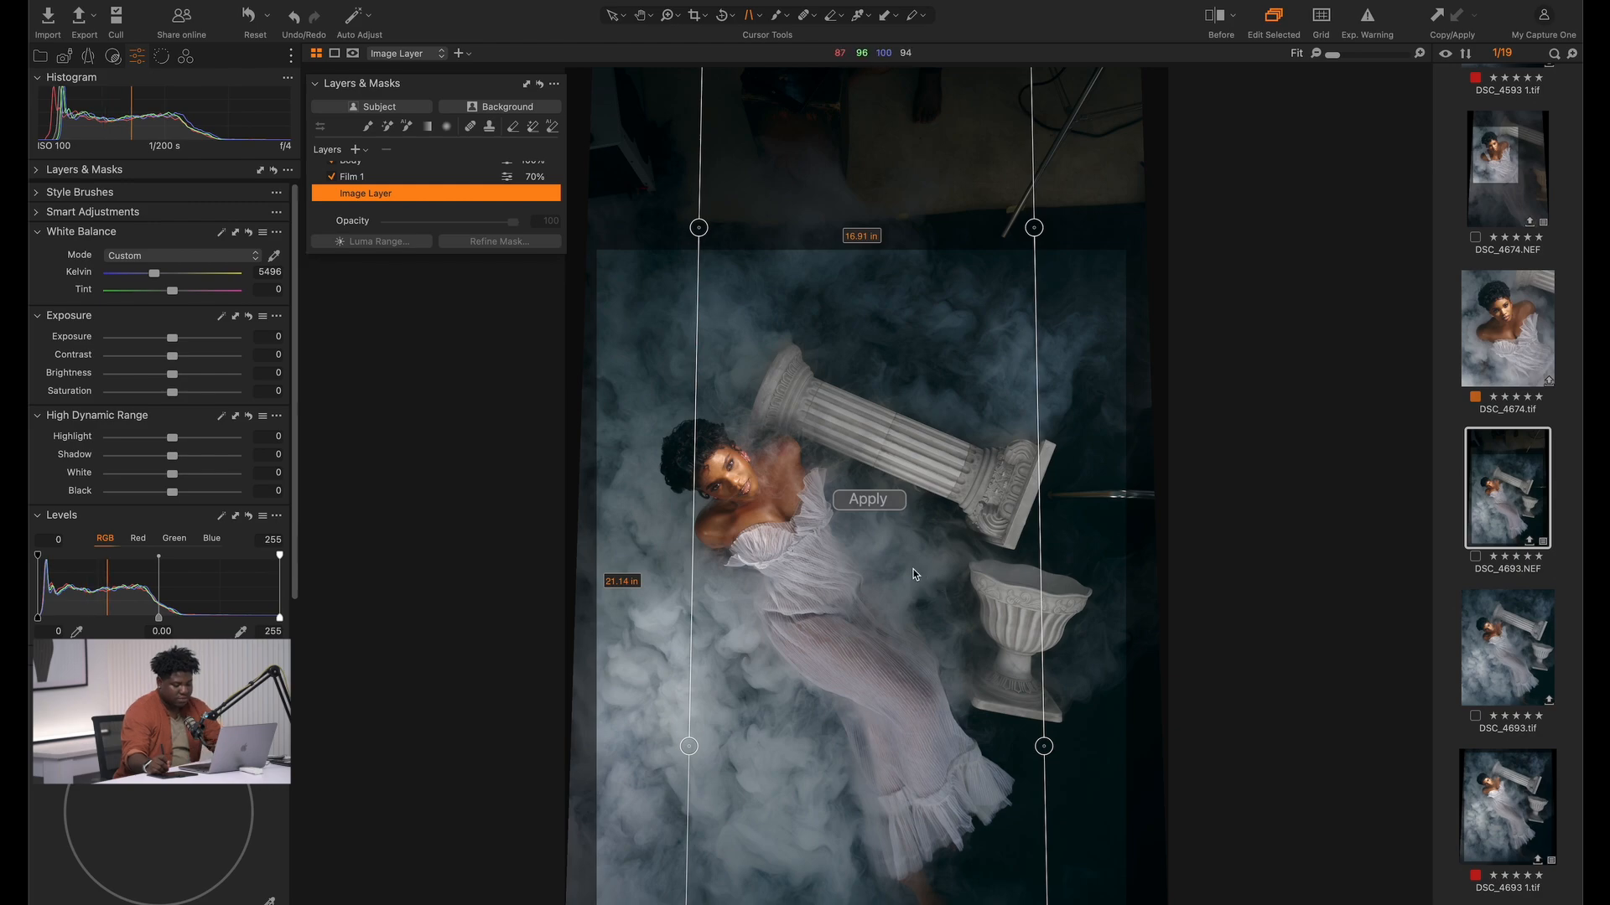
key("Return")
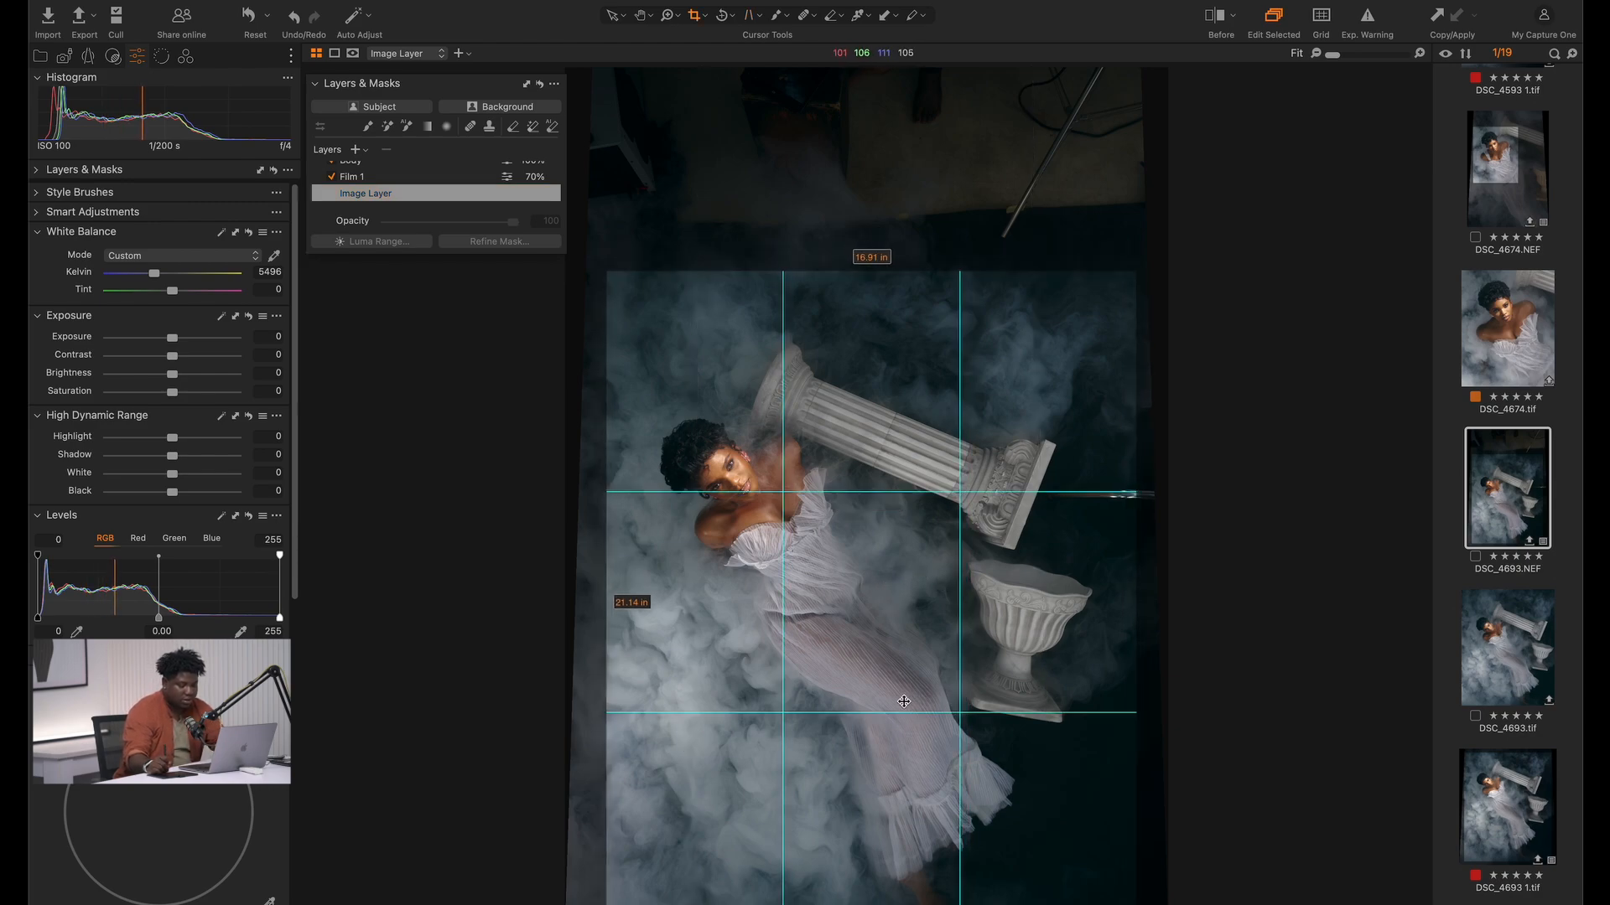
key("v")
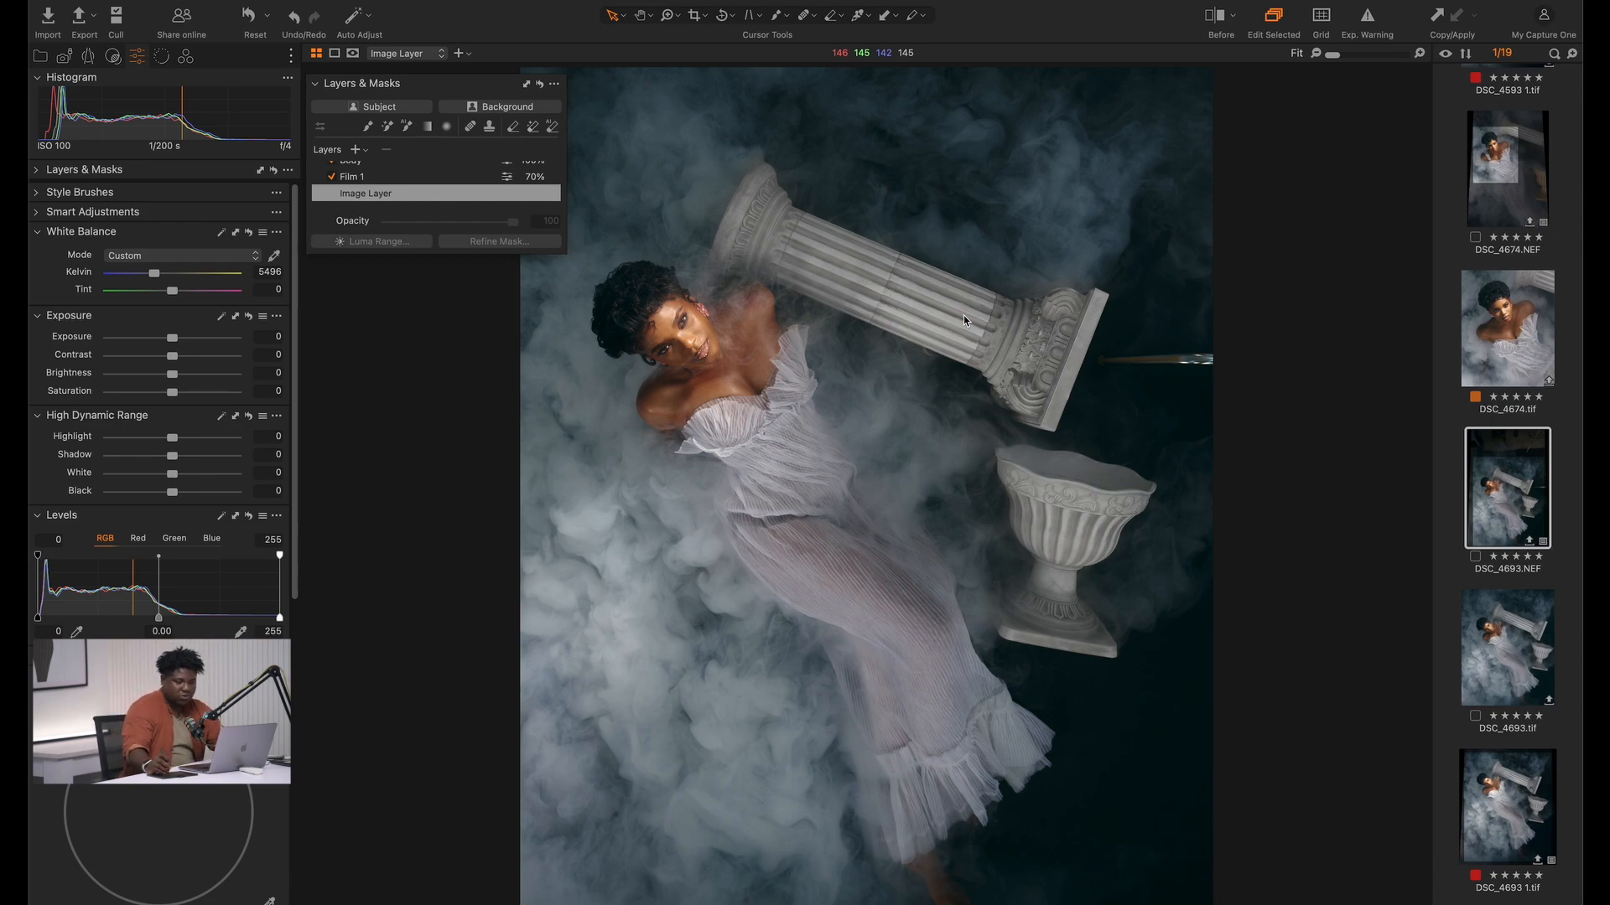
Compare the grade with the original, and open the photo in Adobe Photoshop 2024 as an uncompressed 16-bit TIFF in Adobe RGB (1998)
key("y")
key("y")
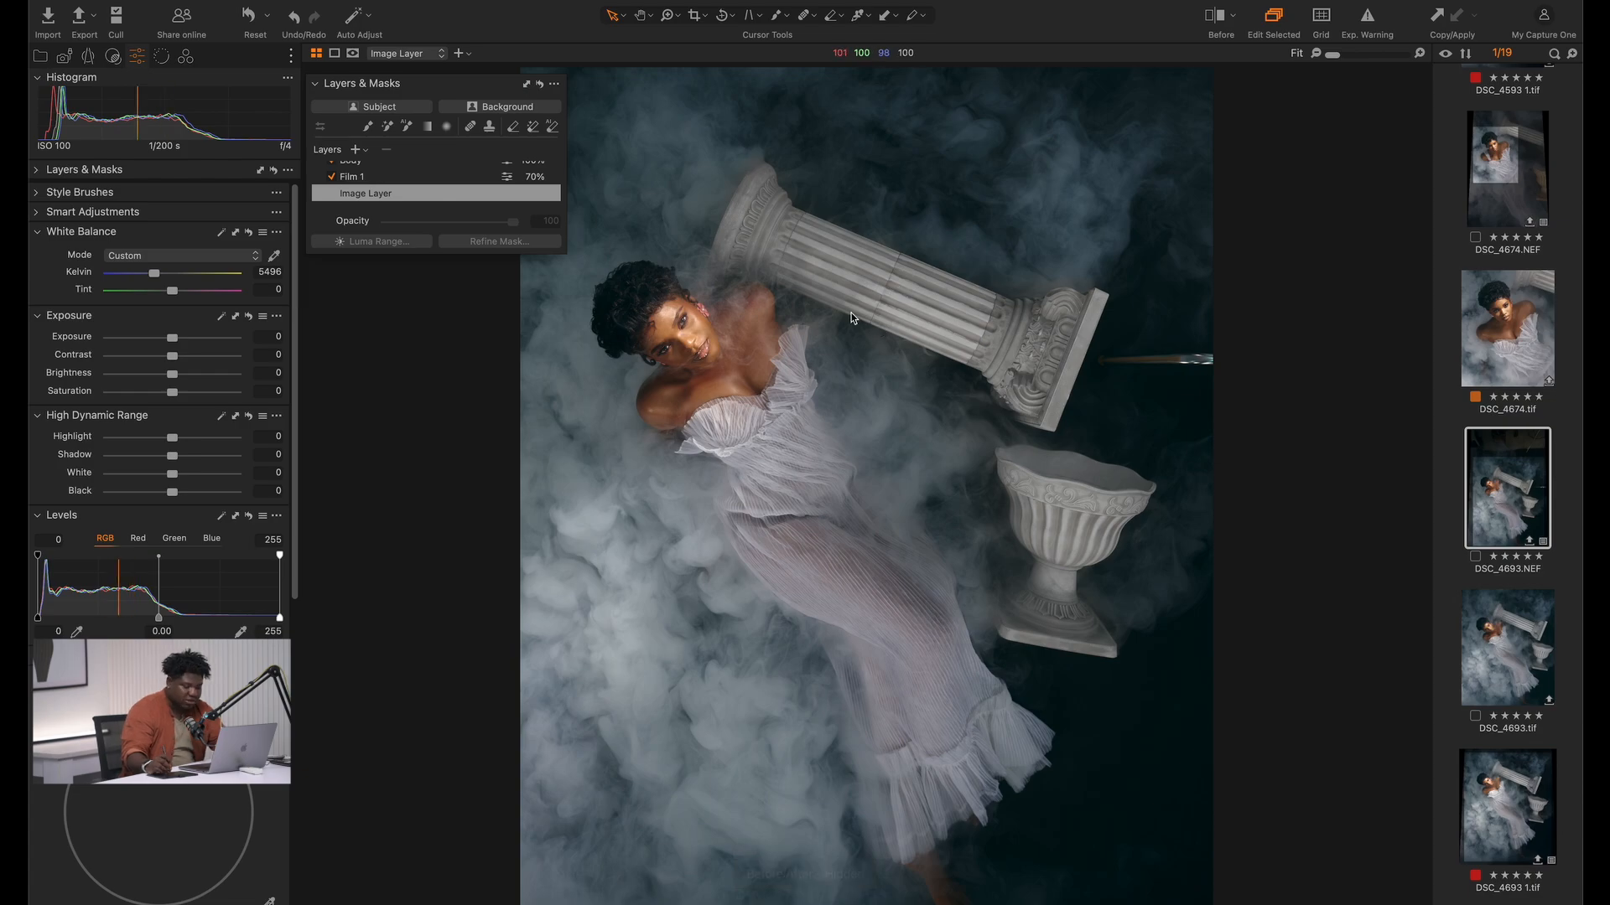
right_click(764, 354)
mouse_move(922, 505)
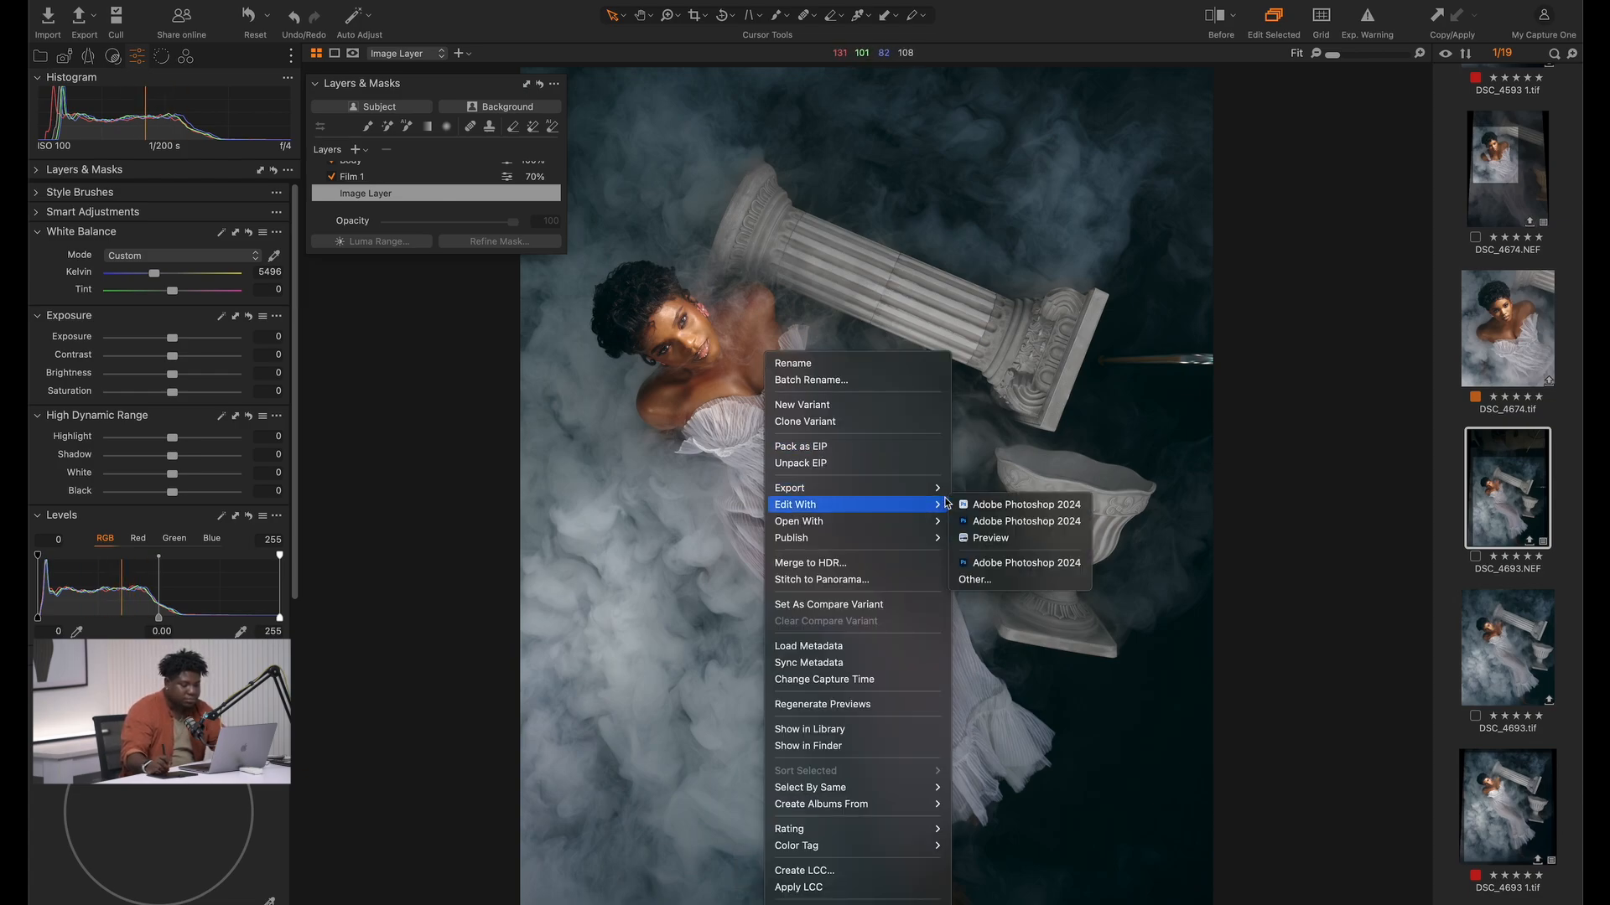
left_click(1023, 522)
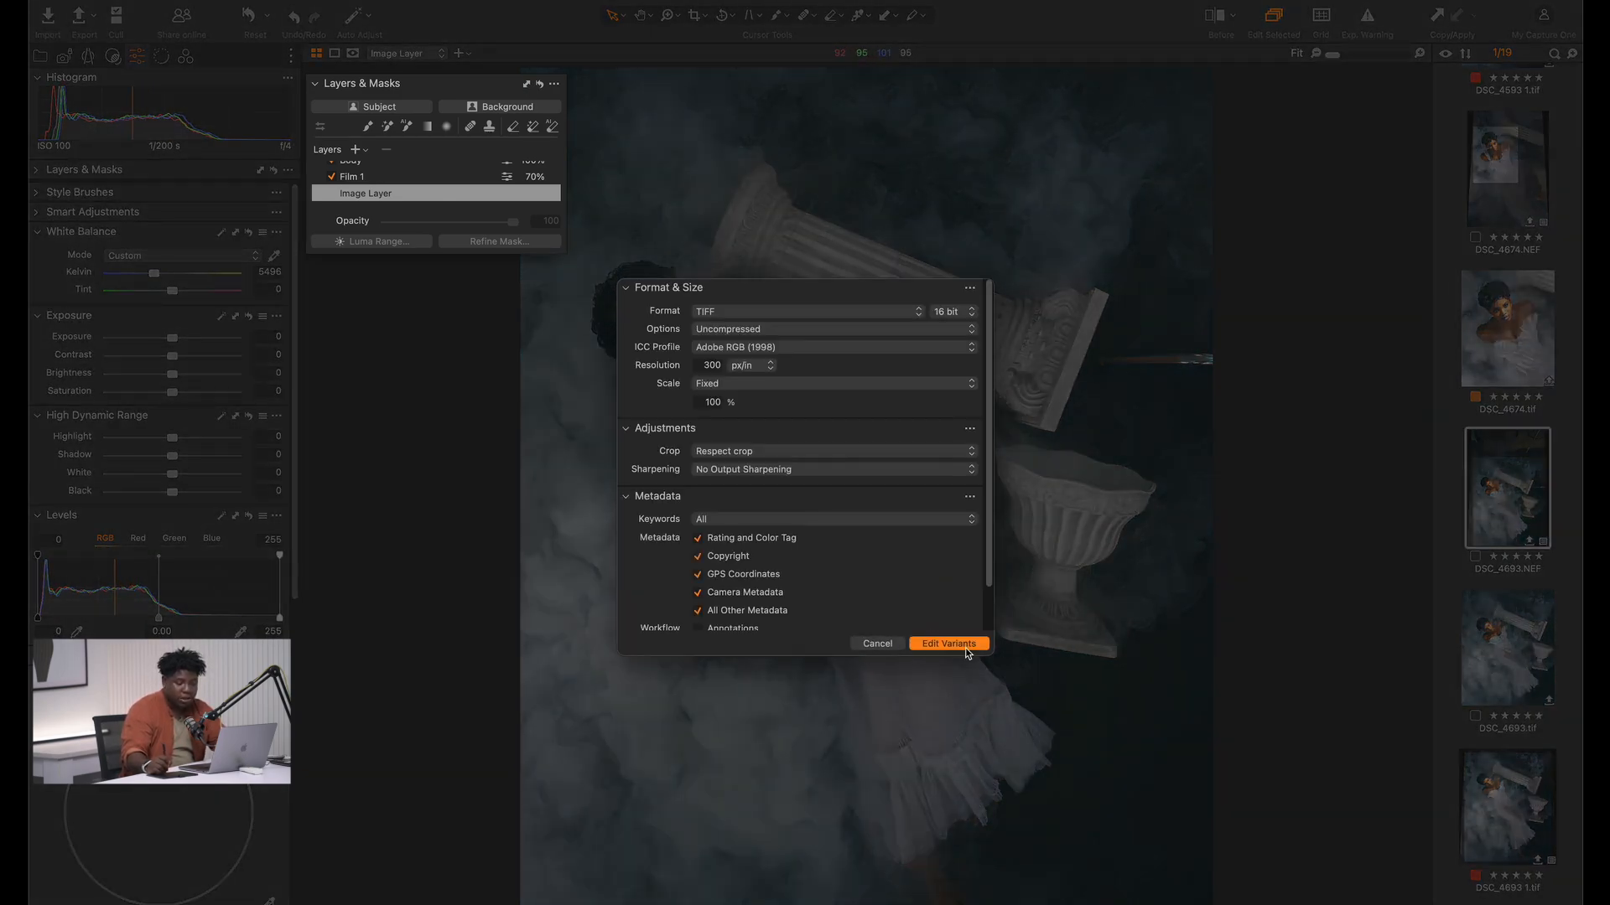
left_click(964, 644)
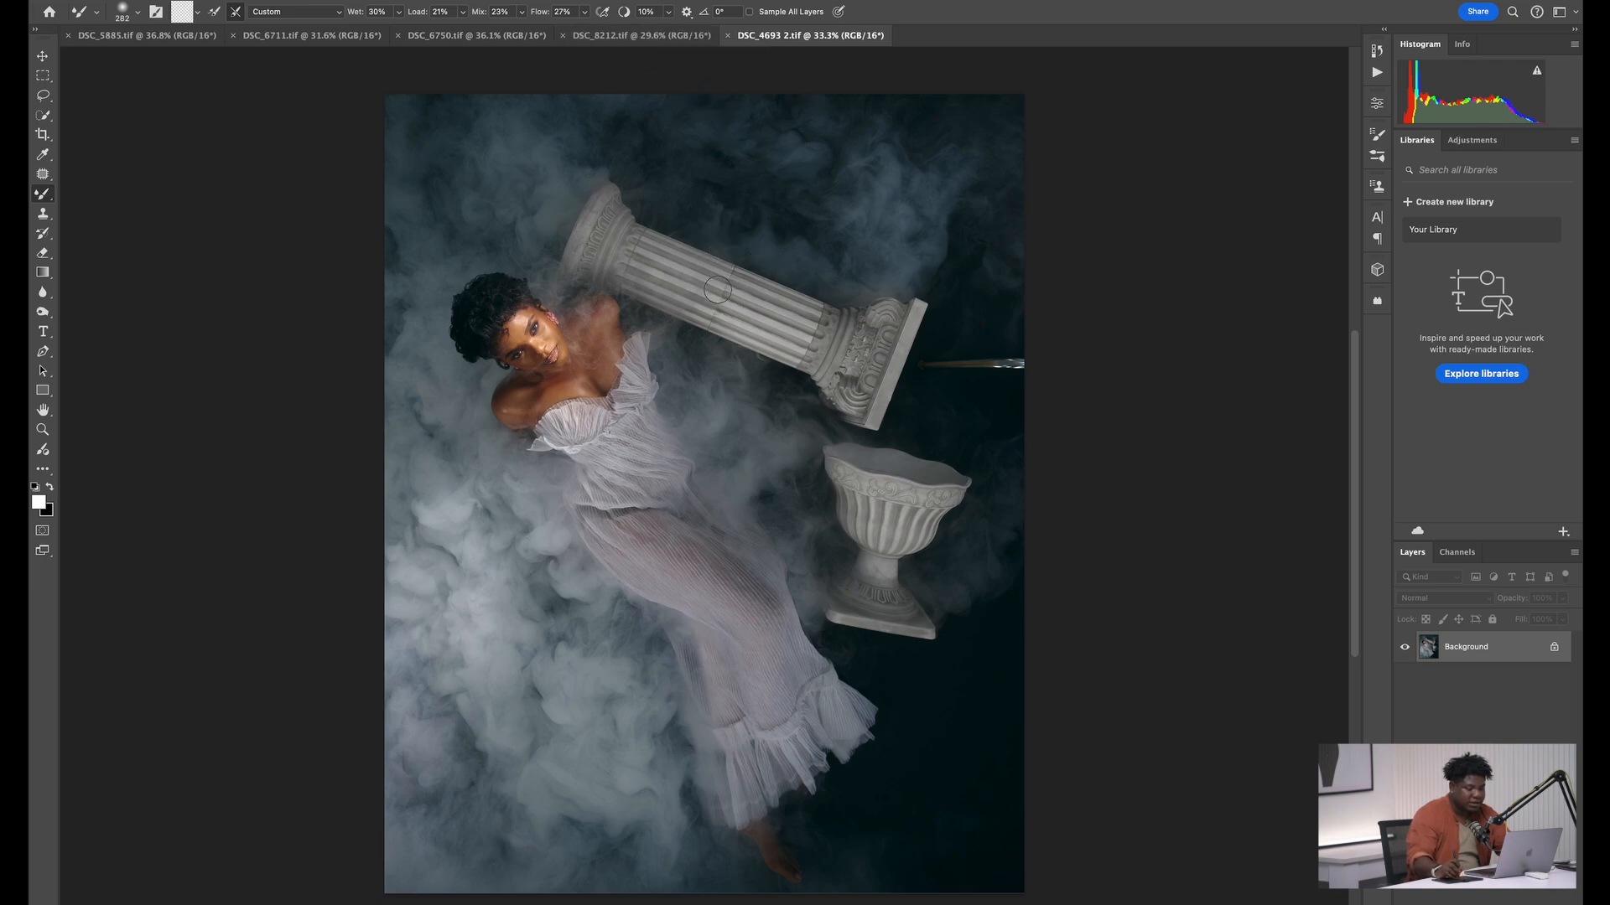
Duplicate the Background layer for retouching the stray metal rod beside the column's capital
key("z")
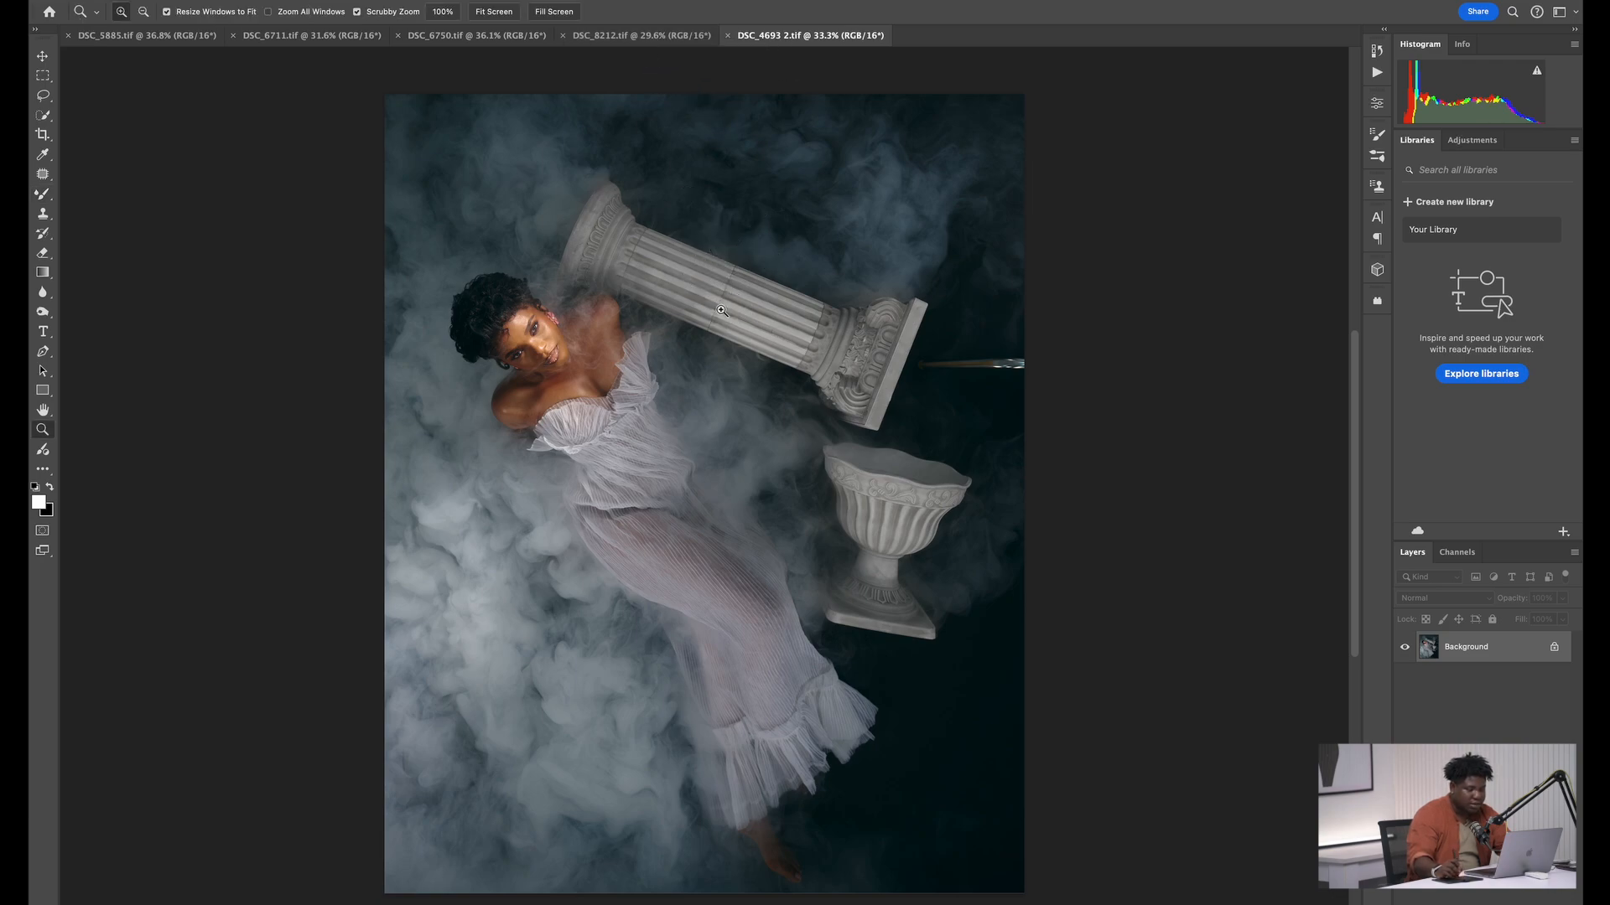
left_click_drag(720, 309, 852, 287)
key("b")
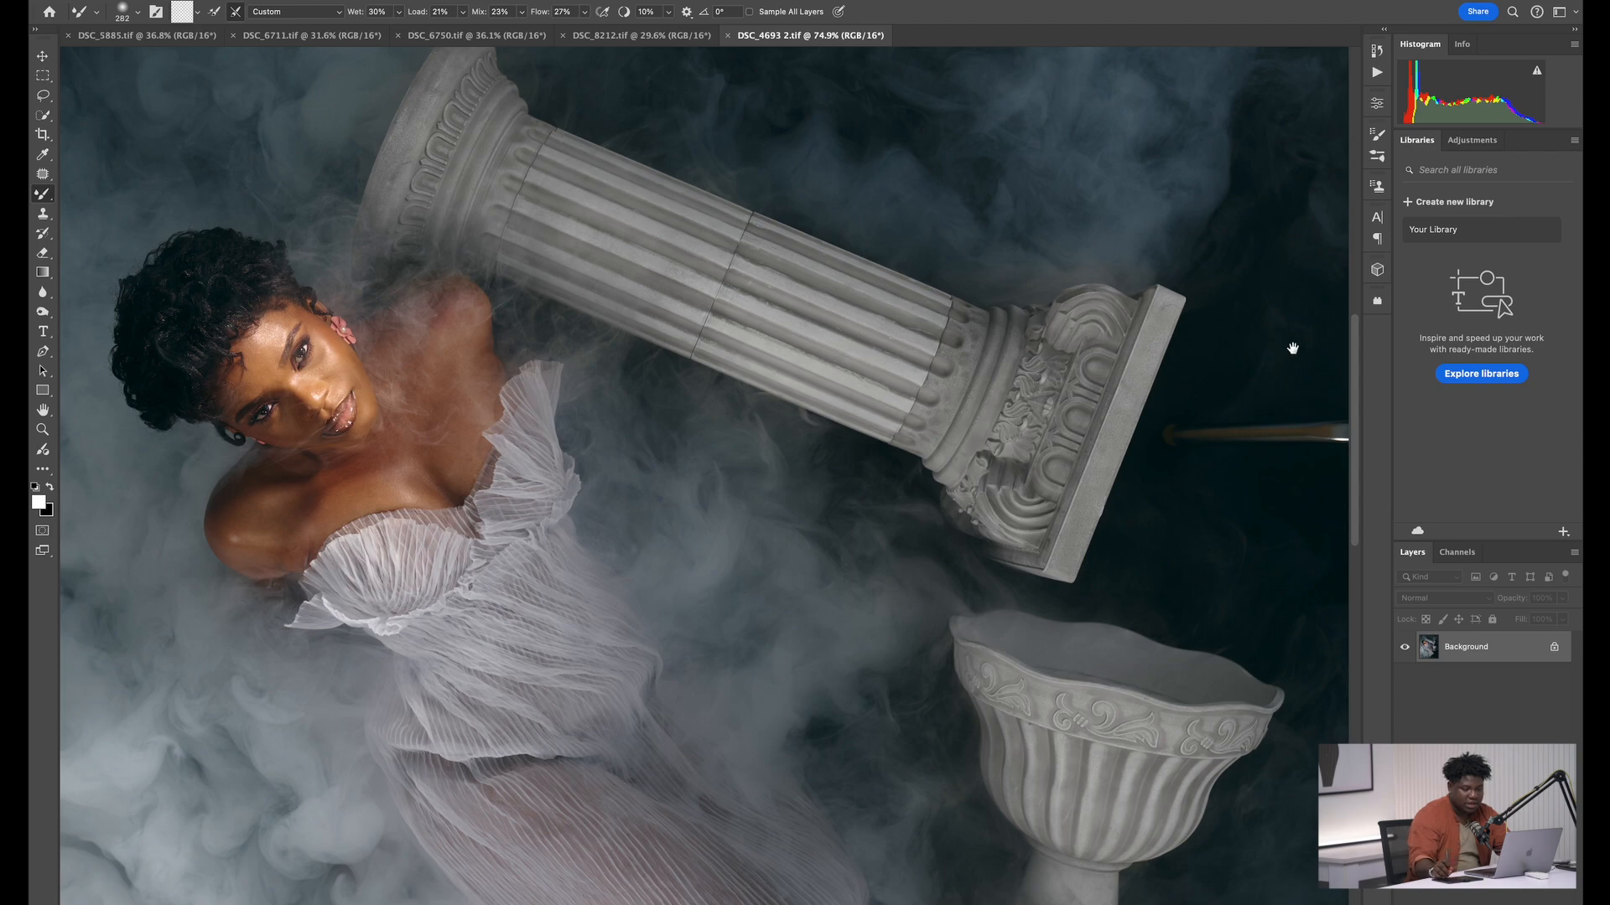
left_click_drag(1294, 349, 826, 387)
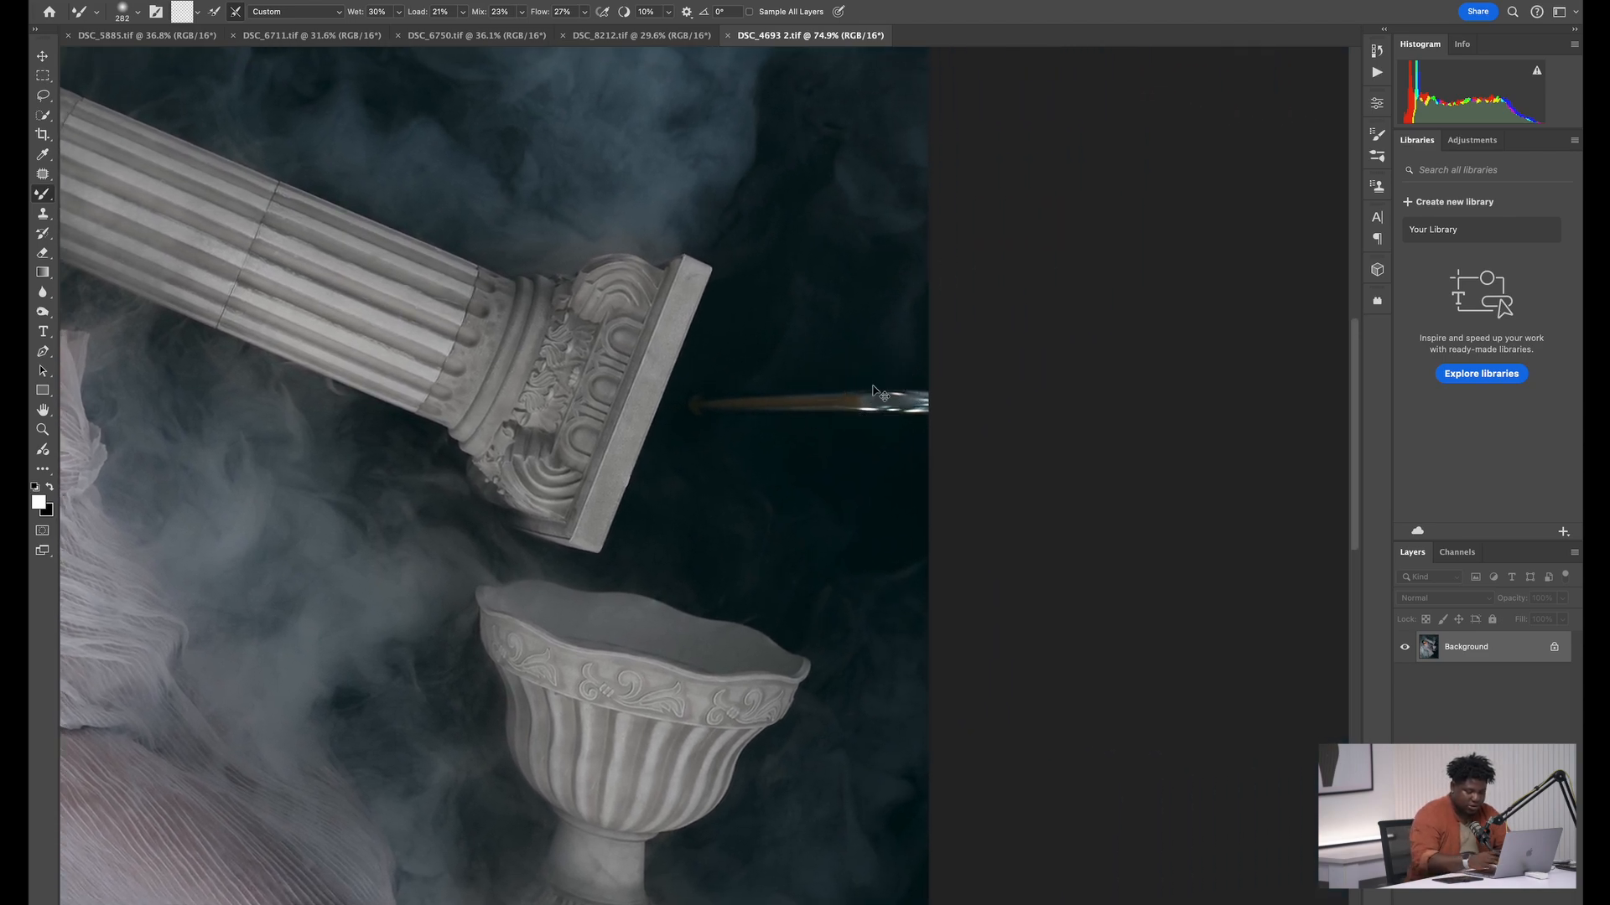
key("ctrl+j")
Remove the metal rod beside the column's capital with the Patch tool, sampling the surrounding dark background, and clear the selection
key("j")
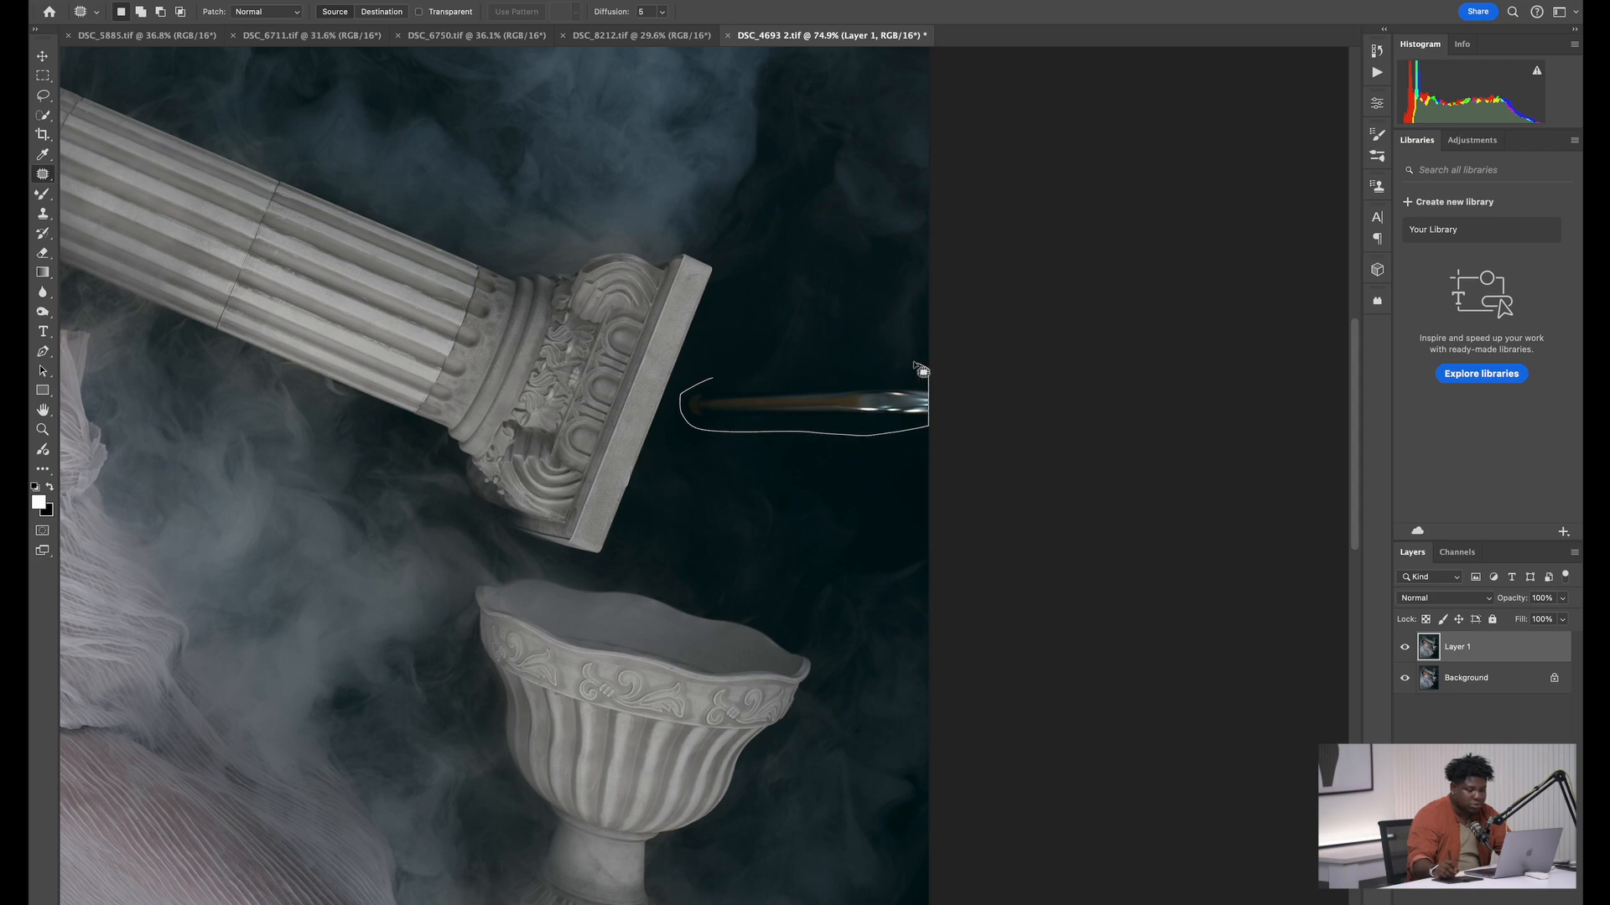
left_click_drag(923, 369, 874, 183)
key("ctrl+d")
mouse_move(846, 356)
left_mouse_down()
mouse_move(711, 465)
mouse_move(768, 327)
left_mouse_up()
left_click_drag(776, 385, 818, 253)
key("super+d")
mouse_move(843, 333)
left_mouse_down()
mouse_move(873, 314)
mouse_move(811, 343)
left_mouse_up()
left_click_drag(865, 403, 780, 492)
key("super+d")
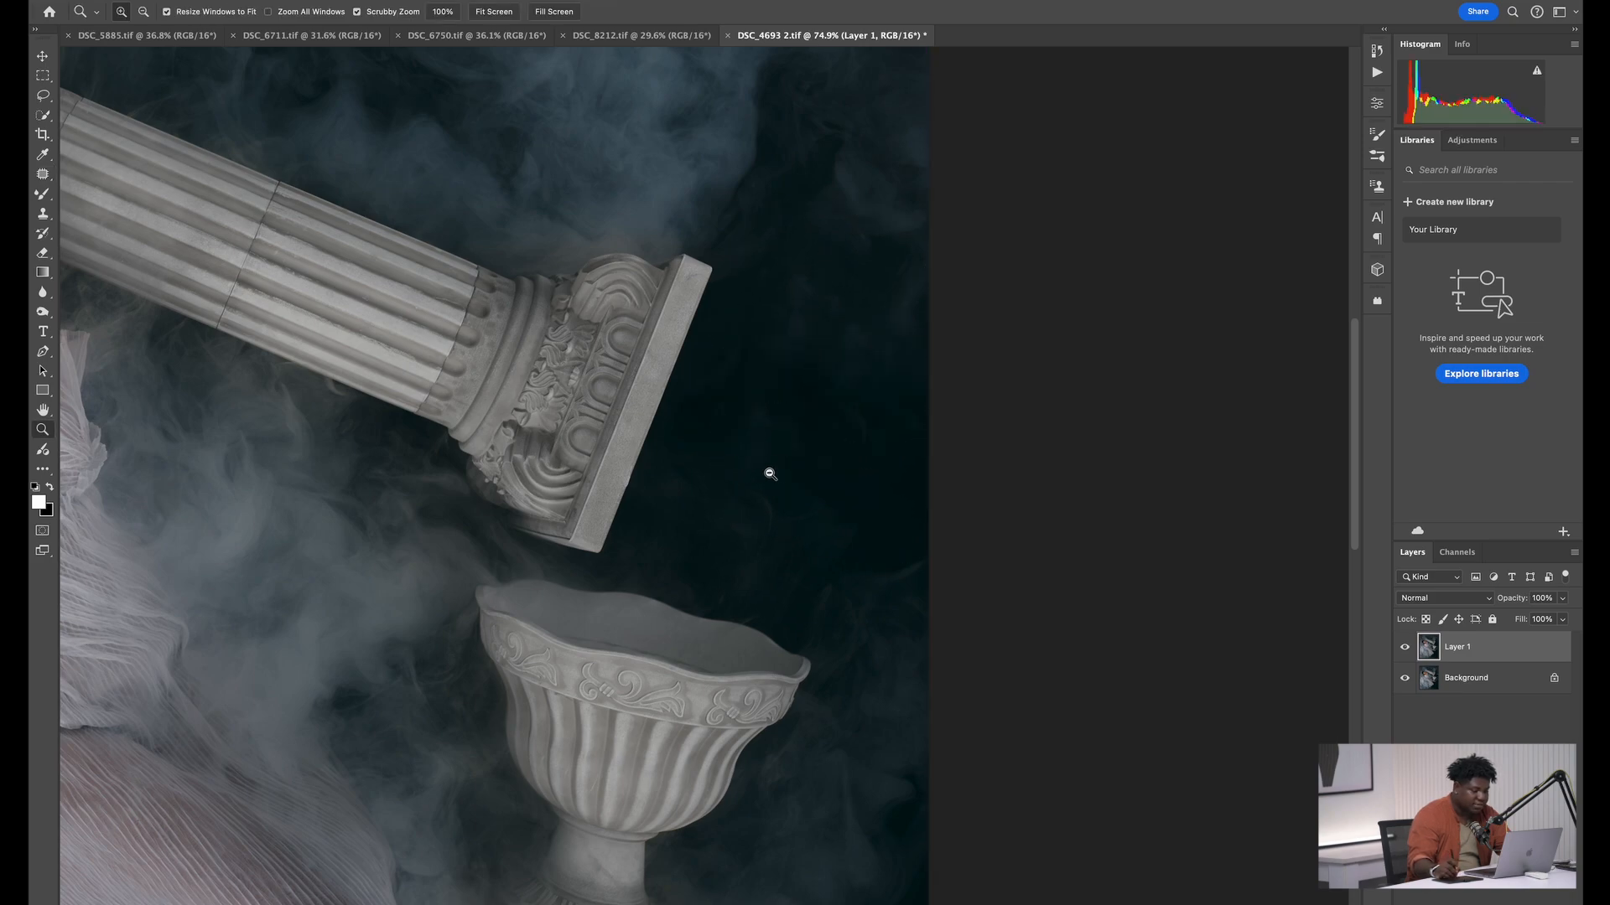
scroll(766, 470, "down", 3)
scroll(567, 409, "up", 5)
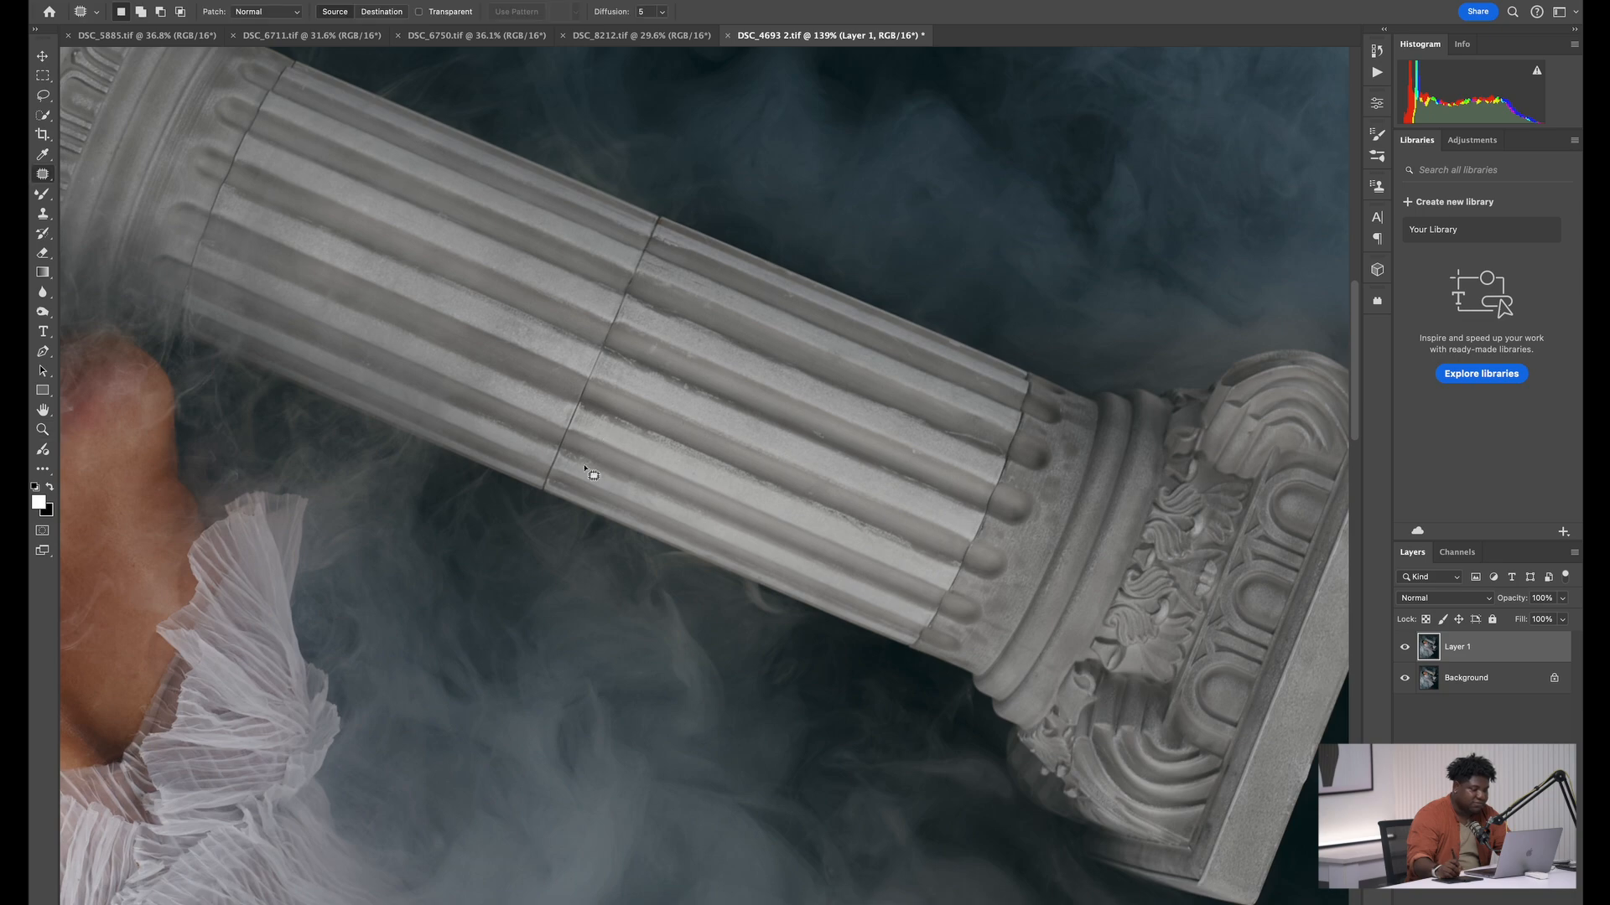
Lasso the dark seam across the middle of the column shaft and add the seam at the end above the model's shoulder
key("l")
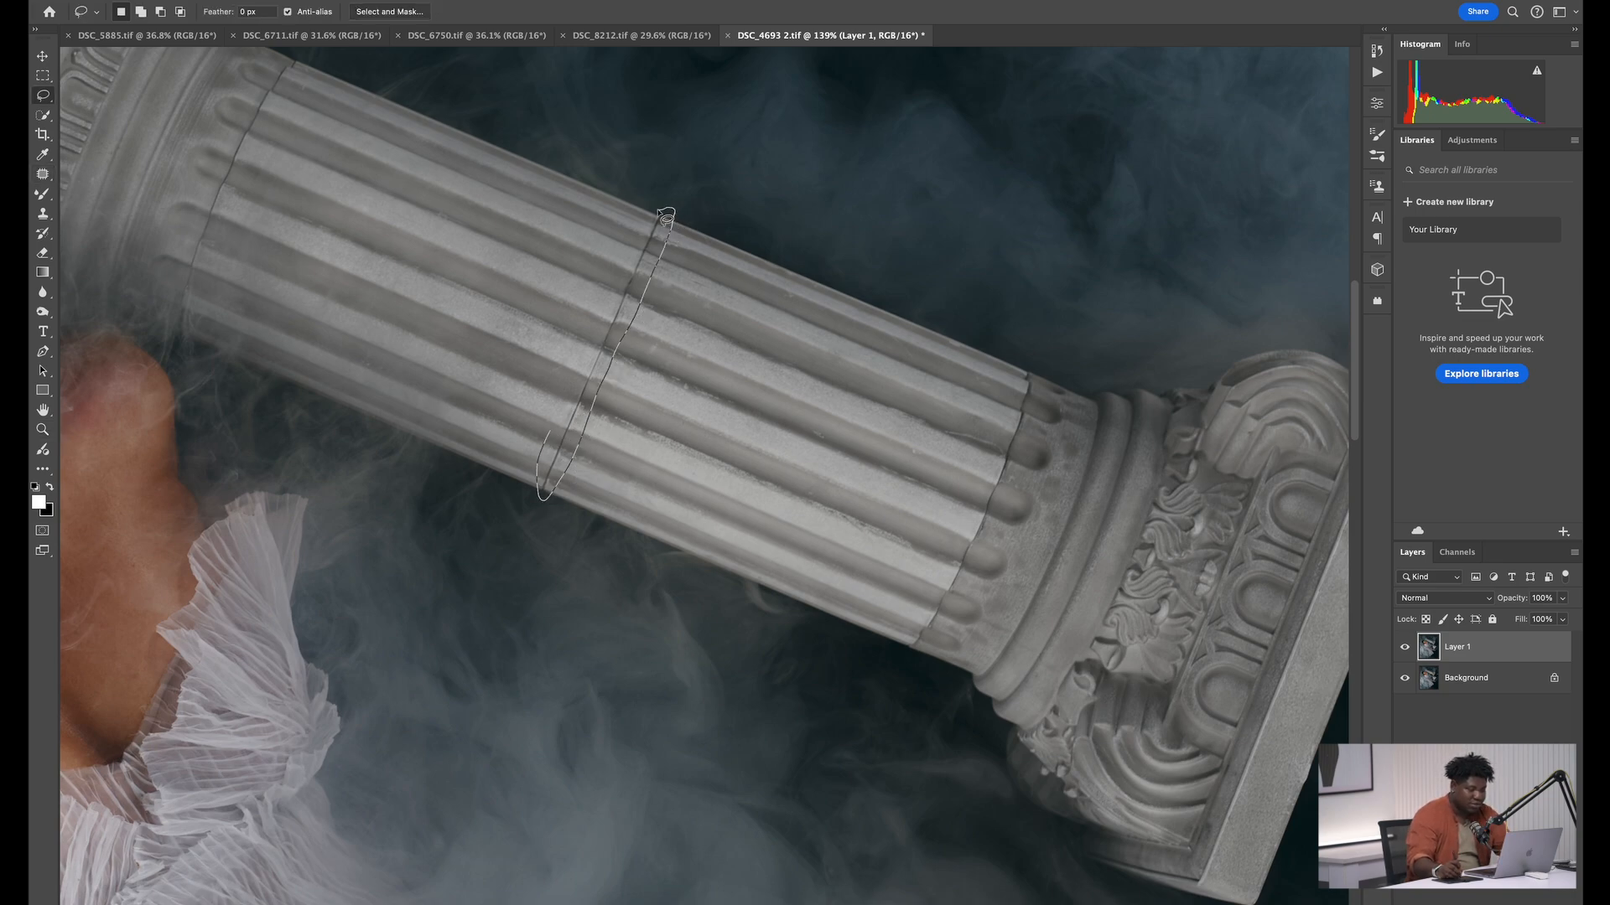
left_click_drag(667, 219, 668, 222)
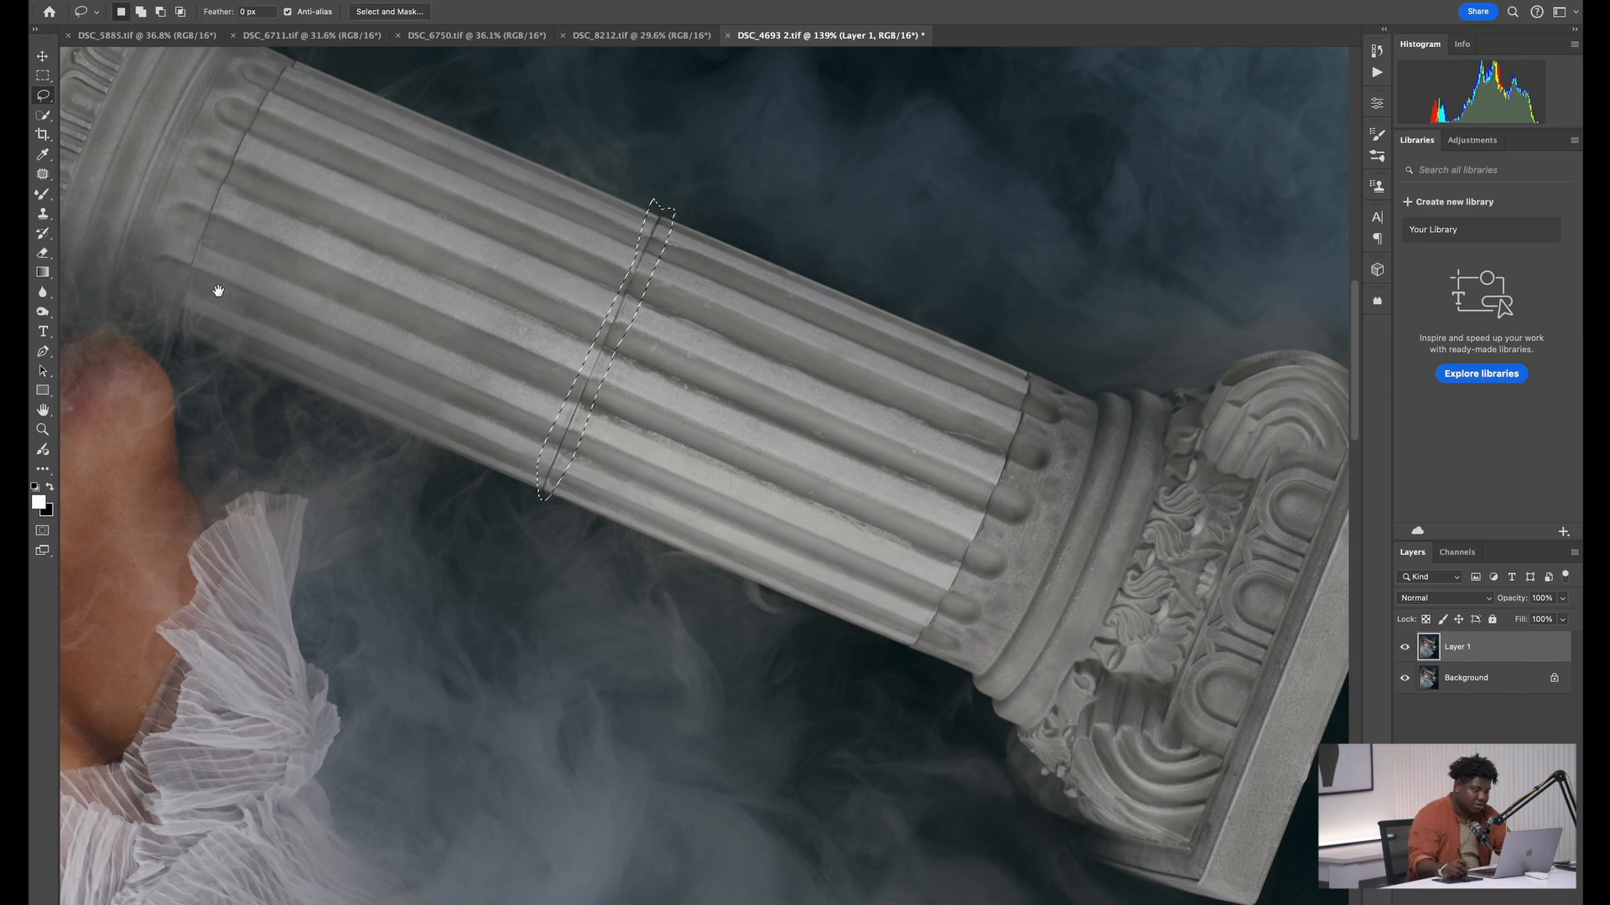
mouse_move(218, 291)
left_mouse_down()
mouse_move(323, 349)
mouse_move(281, 390)
left_mouse_up()
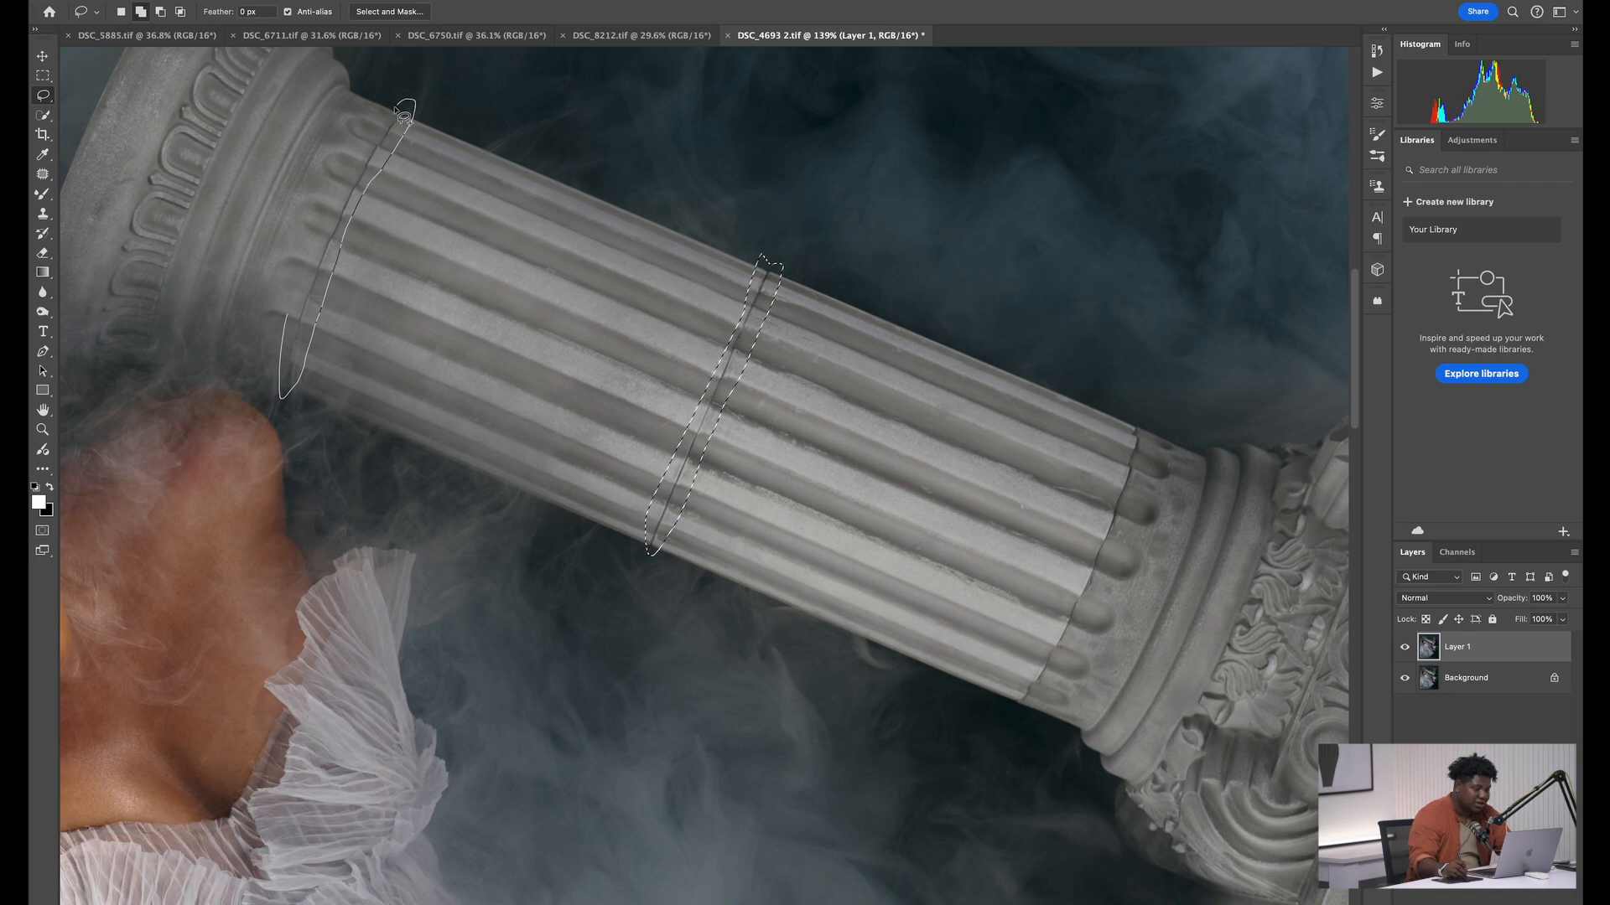
left_click_drag(405, 115, 379, 158)
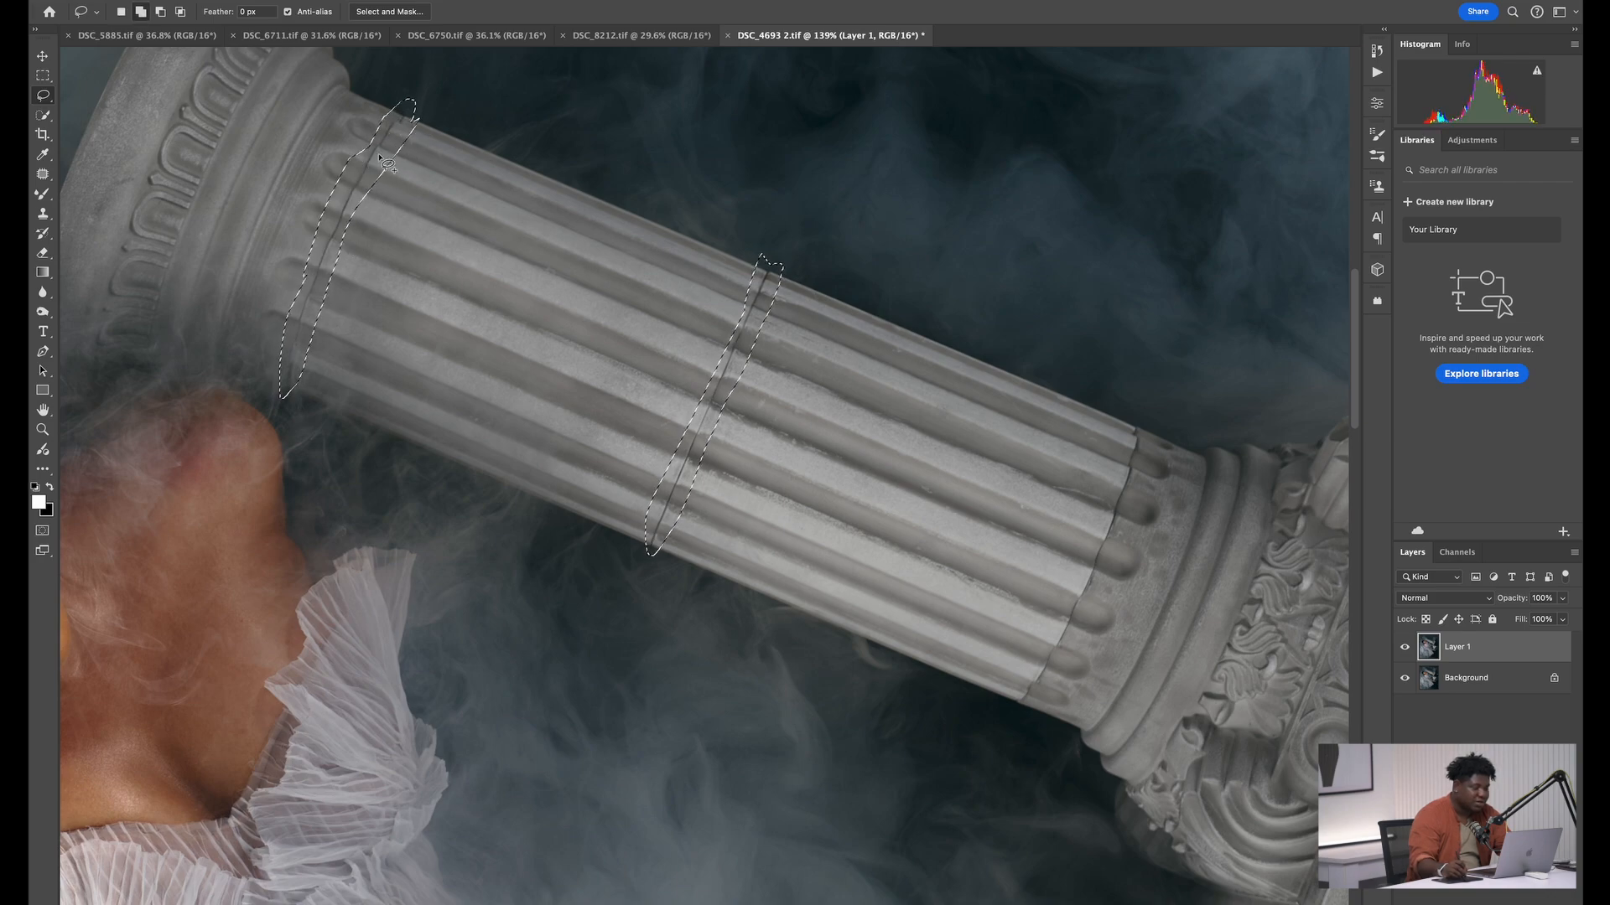
Add the seam where the fluted shaft meets the capital beside the square slab to the lasso selection
scroll(433, 460, "right", 10)
scroll(434, 460, "down", 3)
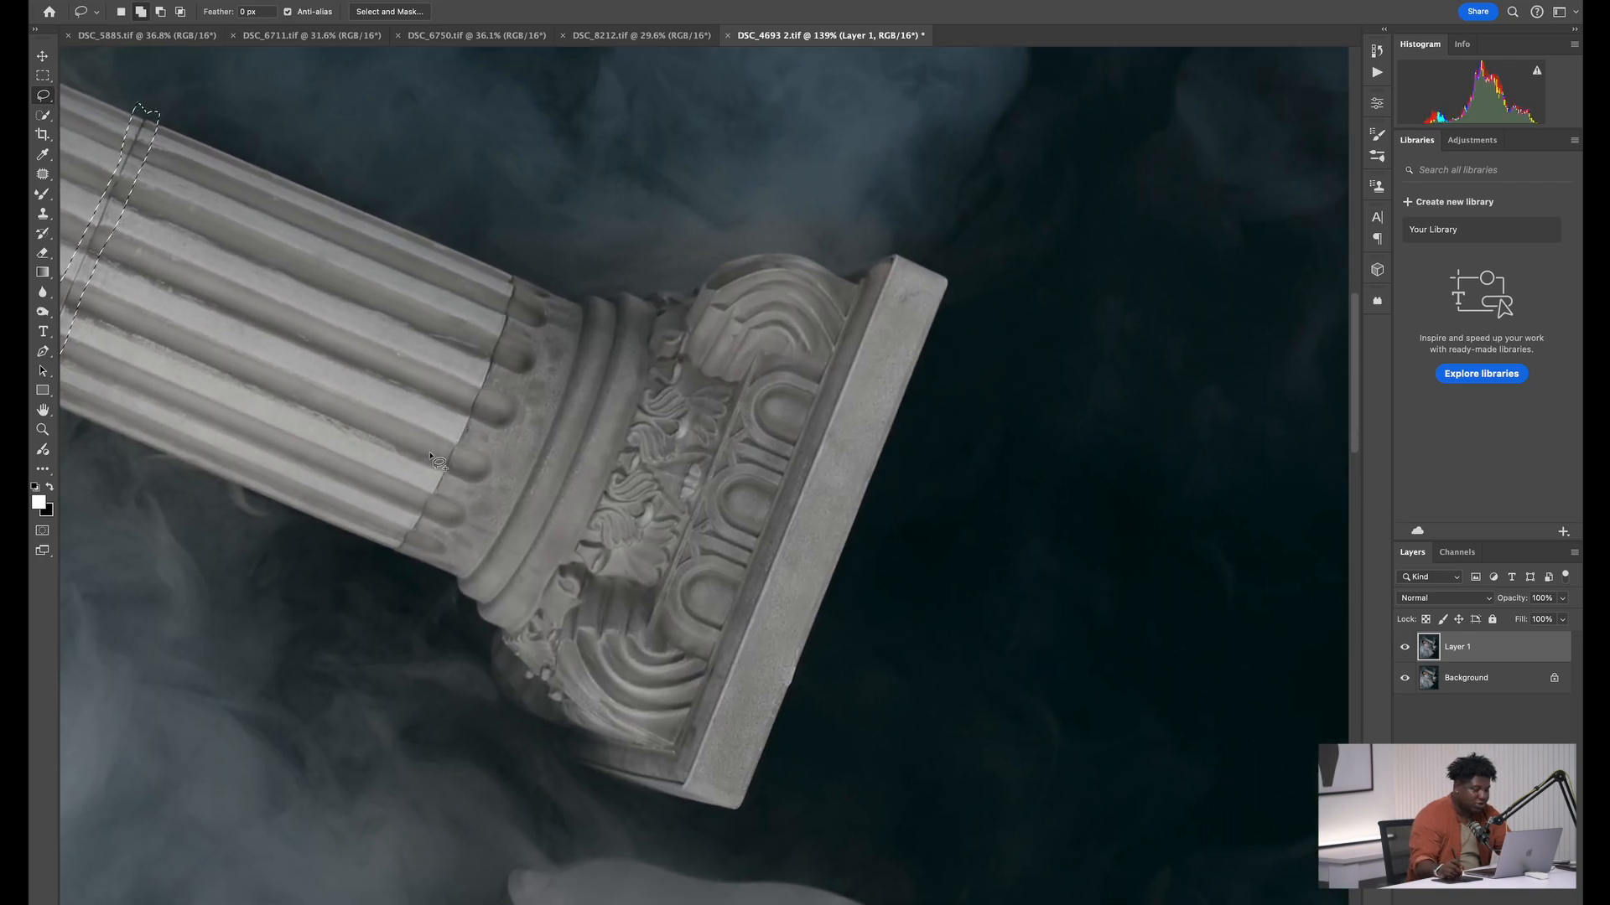
left_click_drag(428, 446, 402, 519)
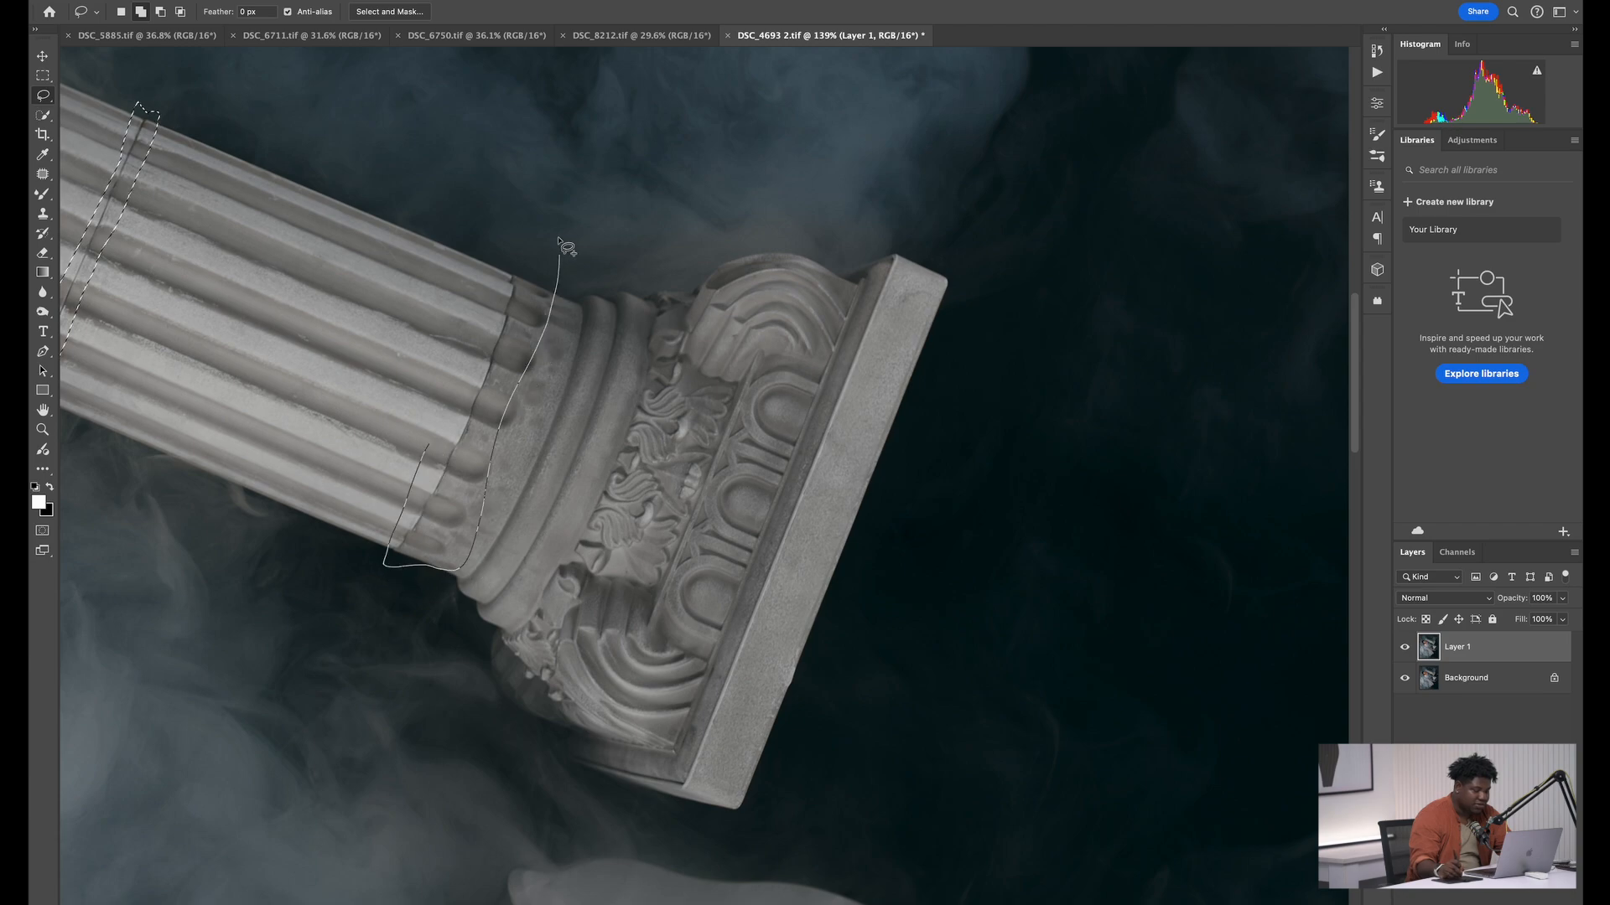
left_click_drag(485, 276, 482, 283)
Run Generative Fill with an empty prompt on the three selected column seams
mouse_move(186, 627)
left_mouse_down()
mouse_move(625, 442)
mouse_move(711, 512)
left_mouse_up()
mouse_move(610, 207)
left_mouse_down()
mouse_move(643, 503)
mouse_move(687, 506)
mouse_move(693, 223)
left_mouse_up()
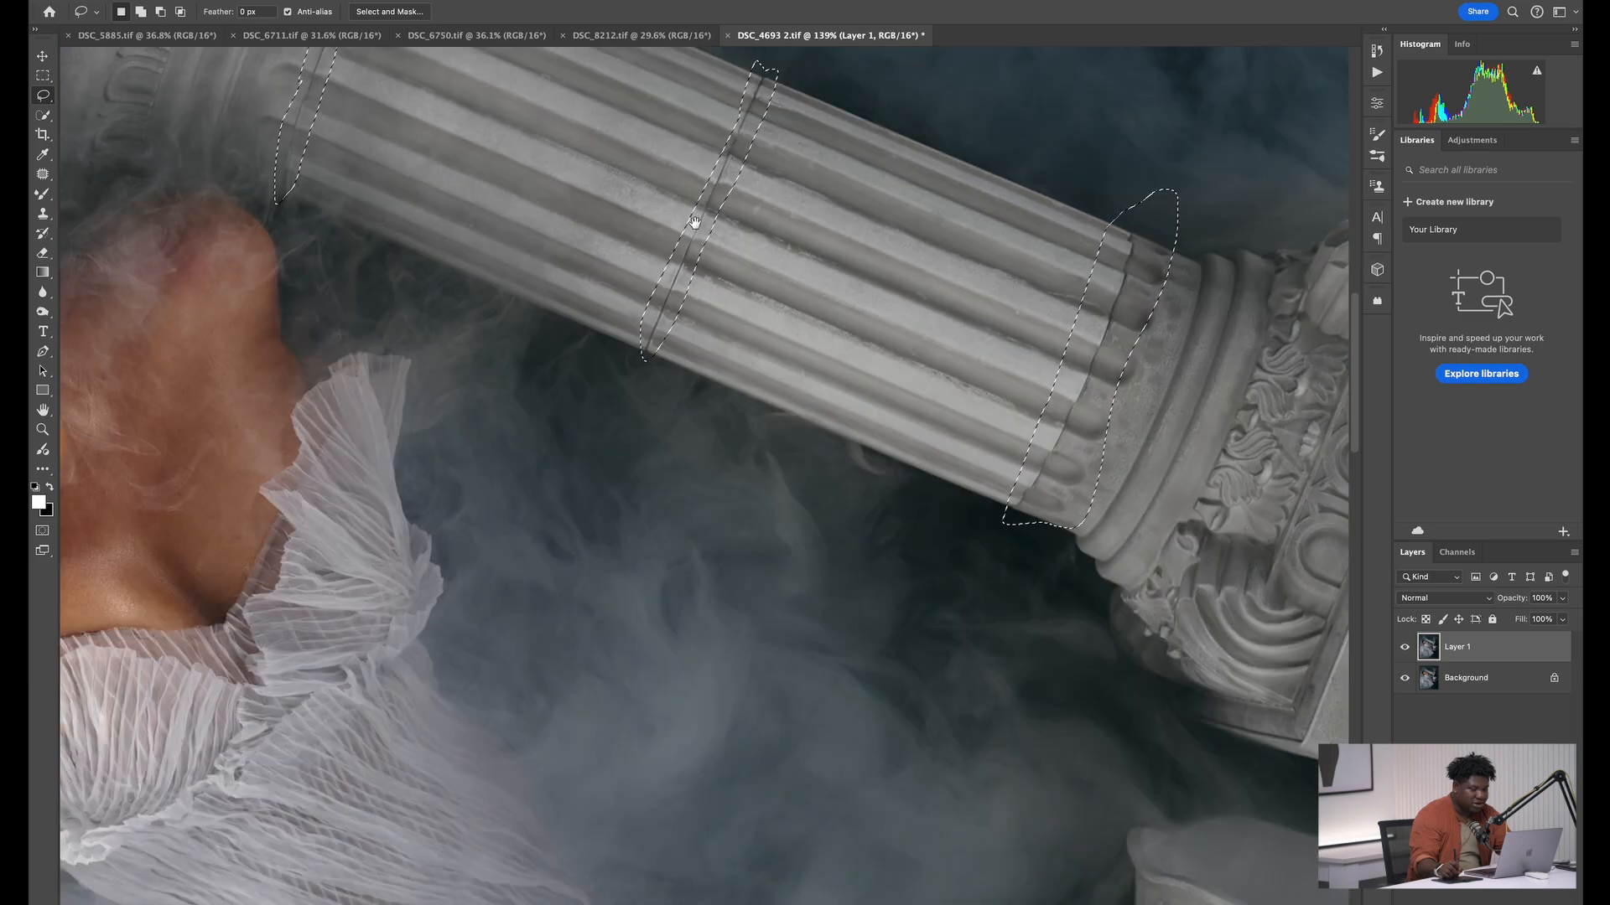
mouse_move(744, 513)
left_mouse_down()
mouse_move(677, 252)
mouse_move(650, 239)
left_mouse_up()
mouse_move(792, 425)
left_mouse_down()
mouse_move(686, 436)
mouse_move(762, 530)
left_mouse_up()
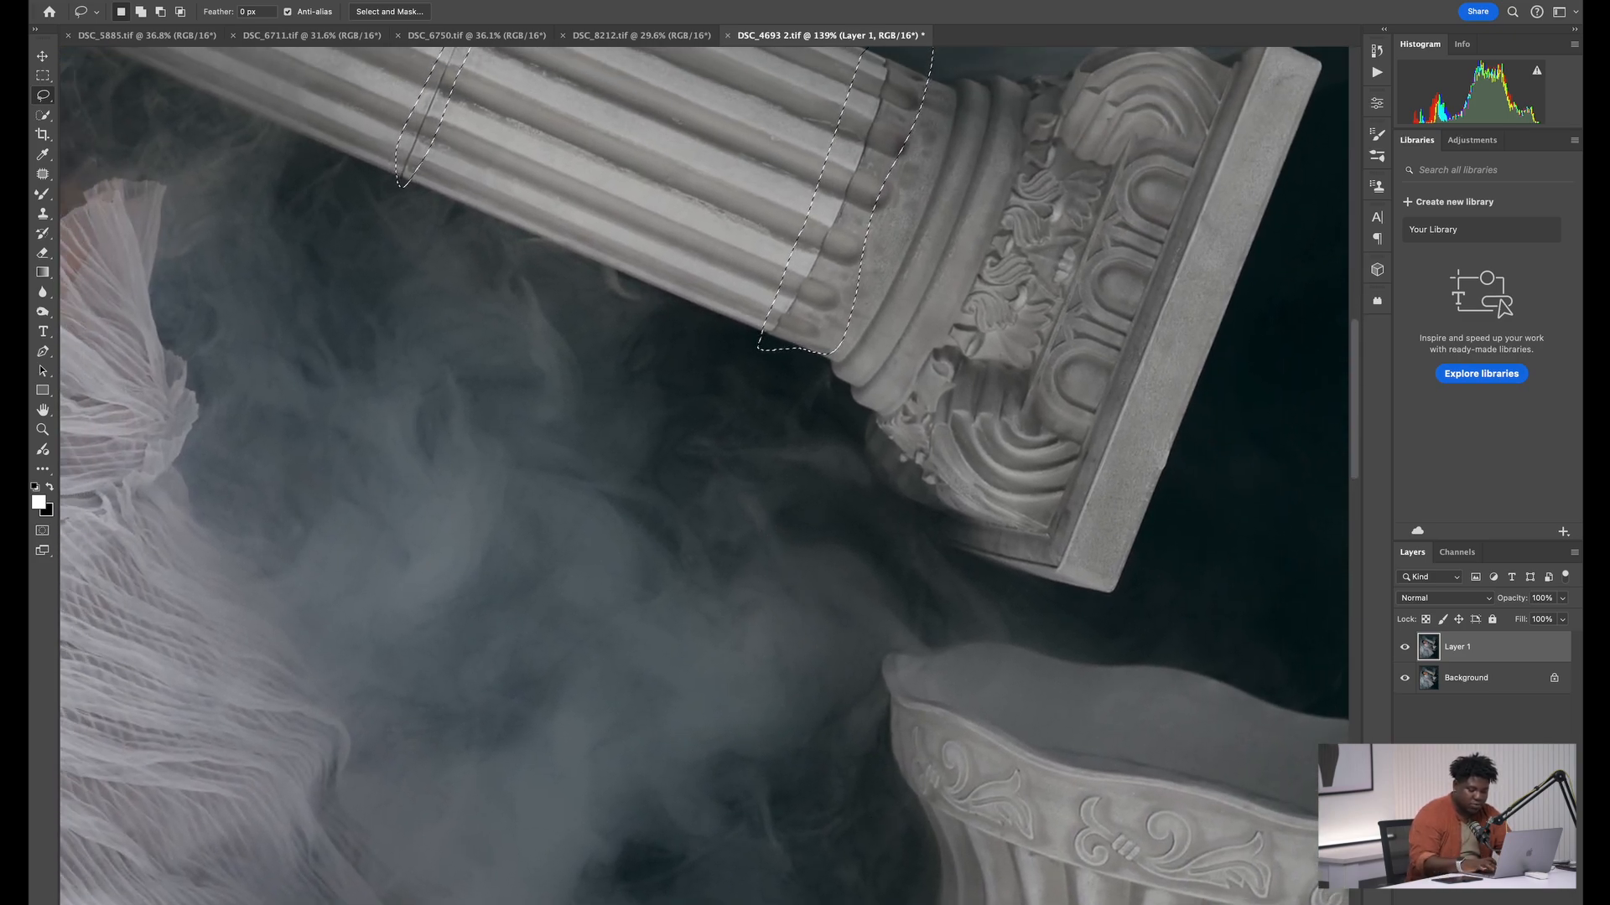
key("F2")
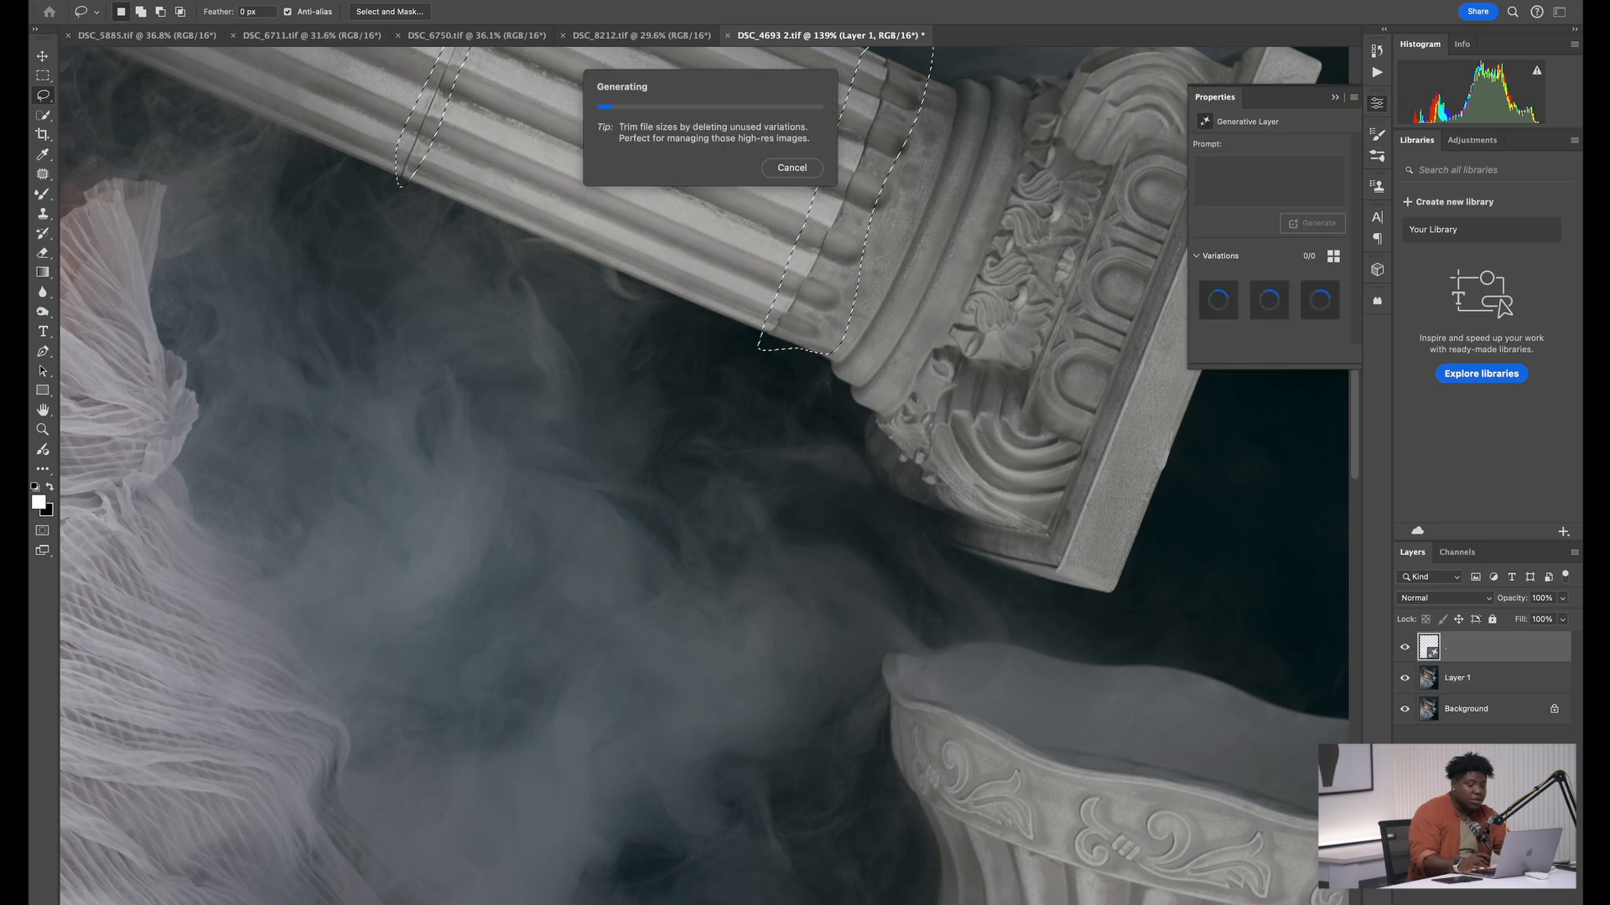
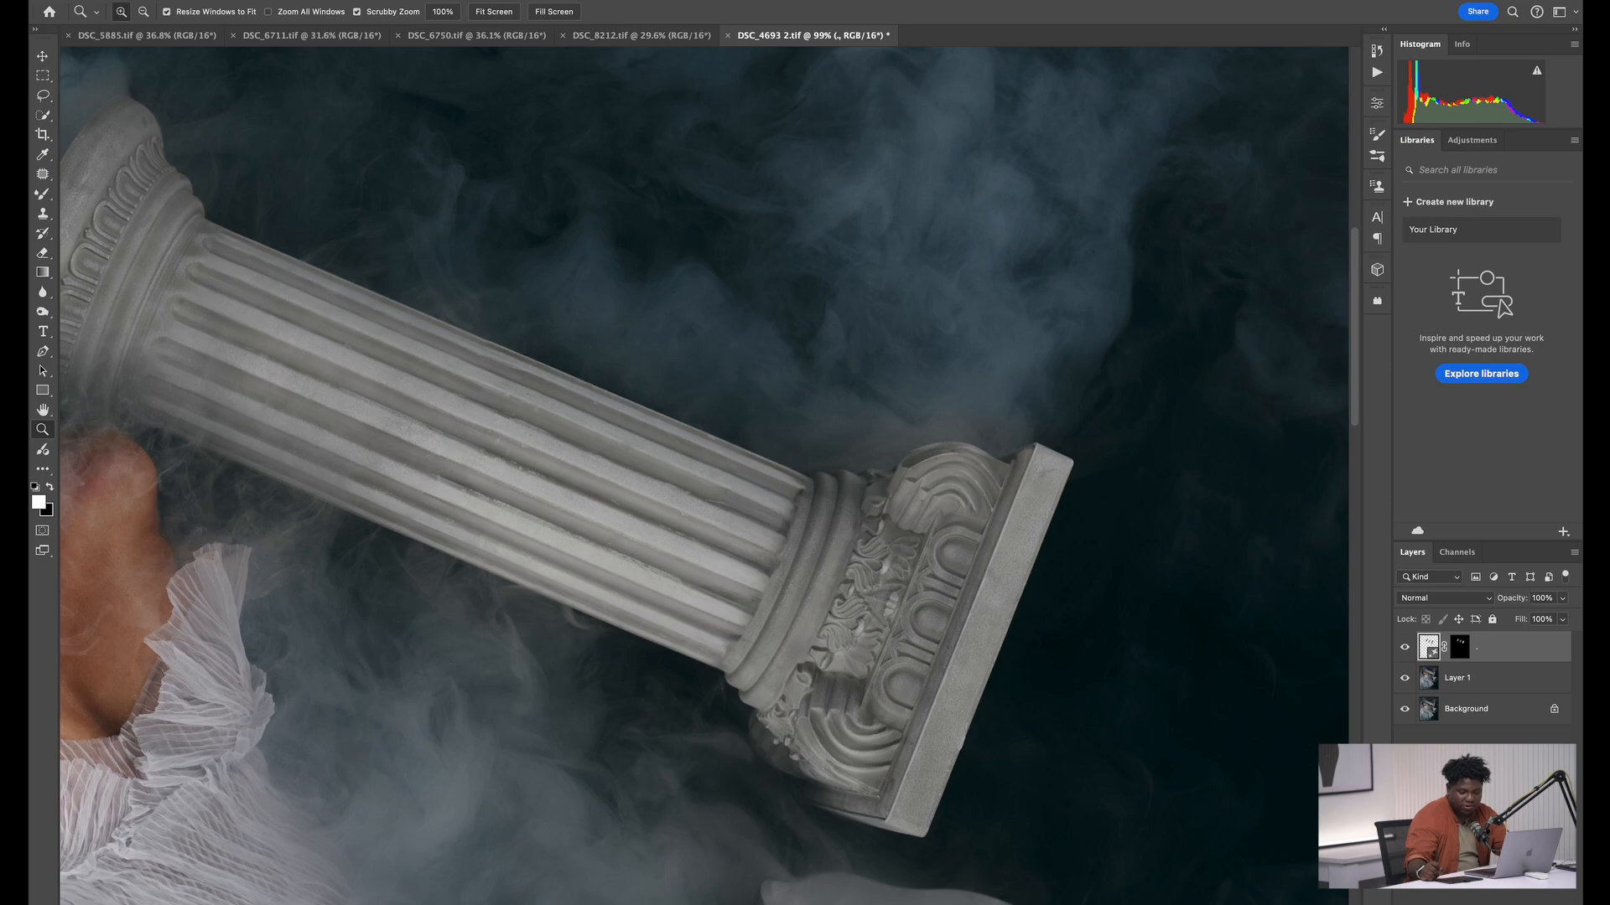
Add a new empty layer above the generative layer and set its blend mode to Color
left_click(1541, 897)
left_click(1444, 598)
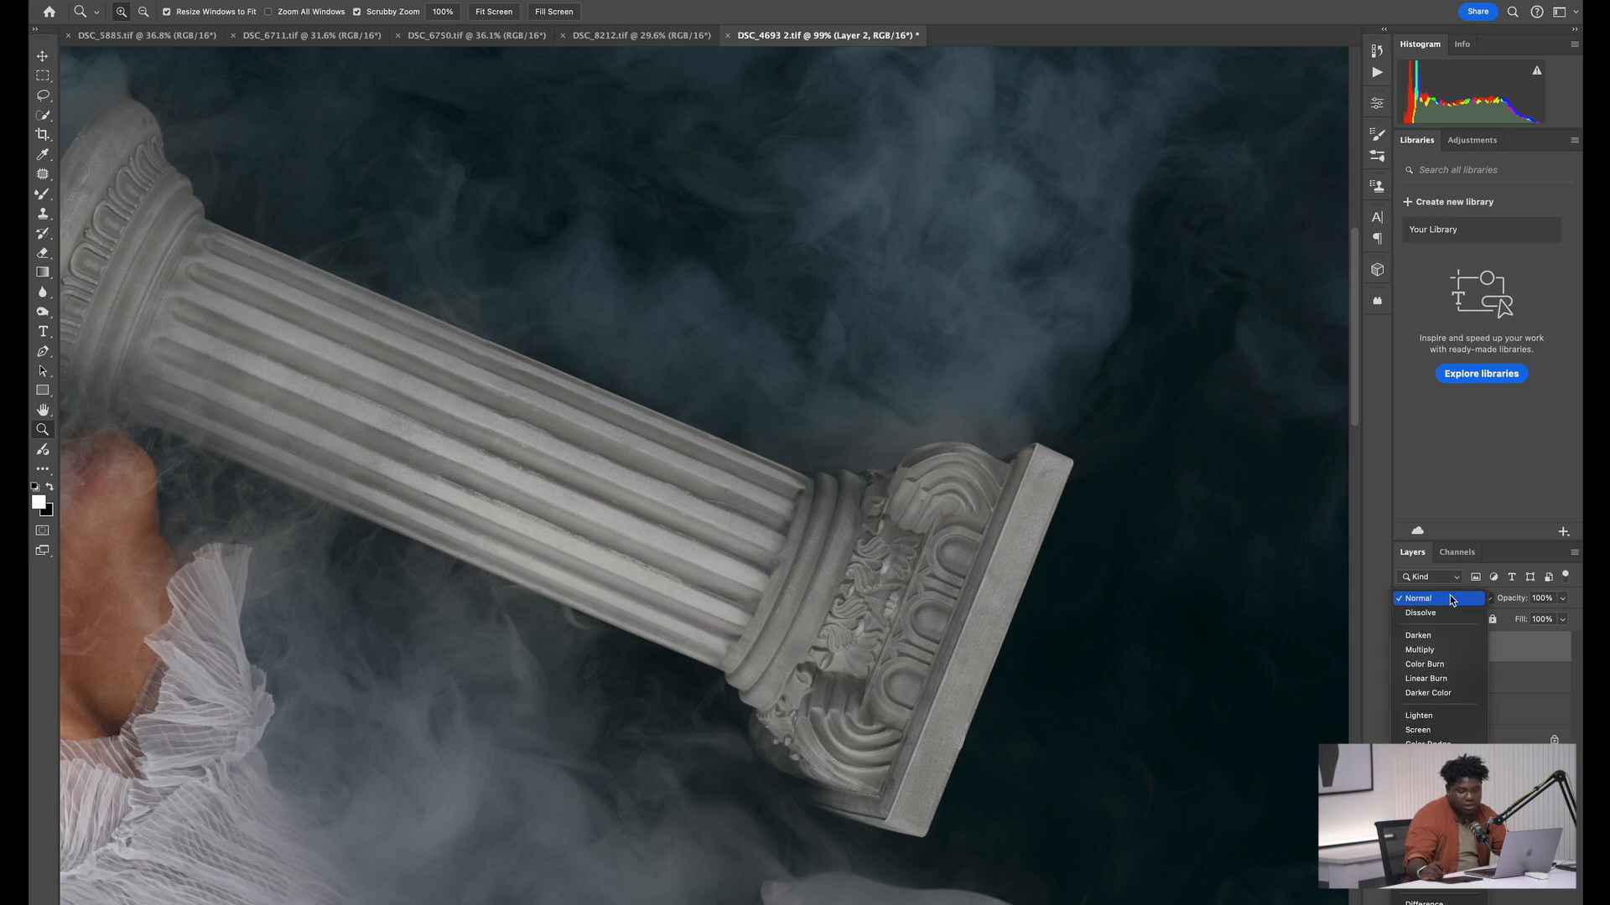
left_click(1414, 904)
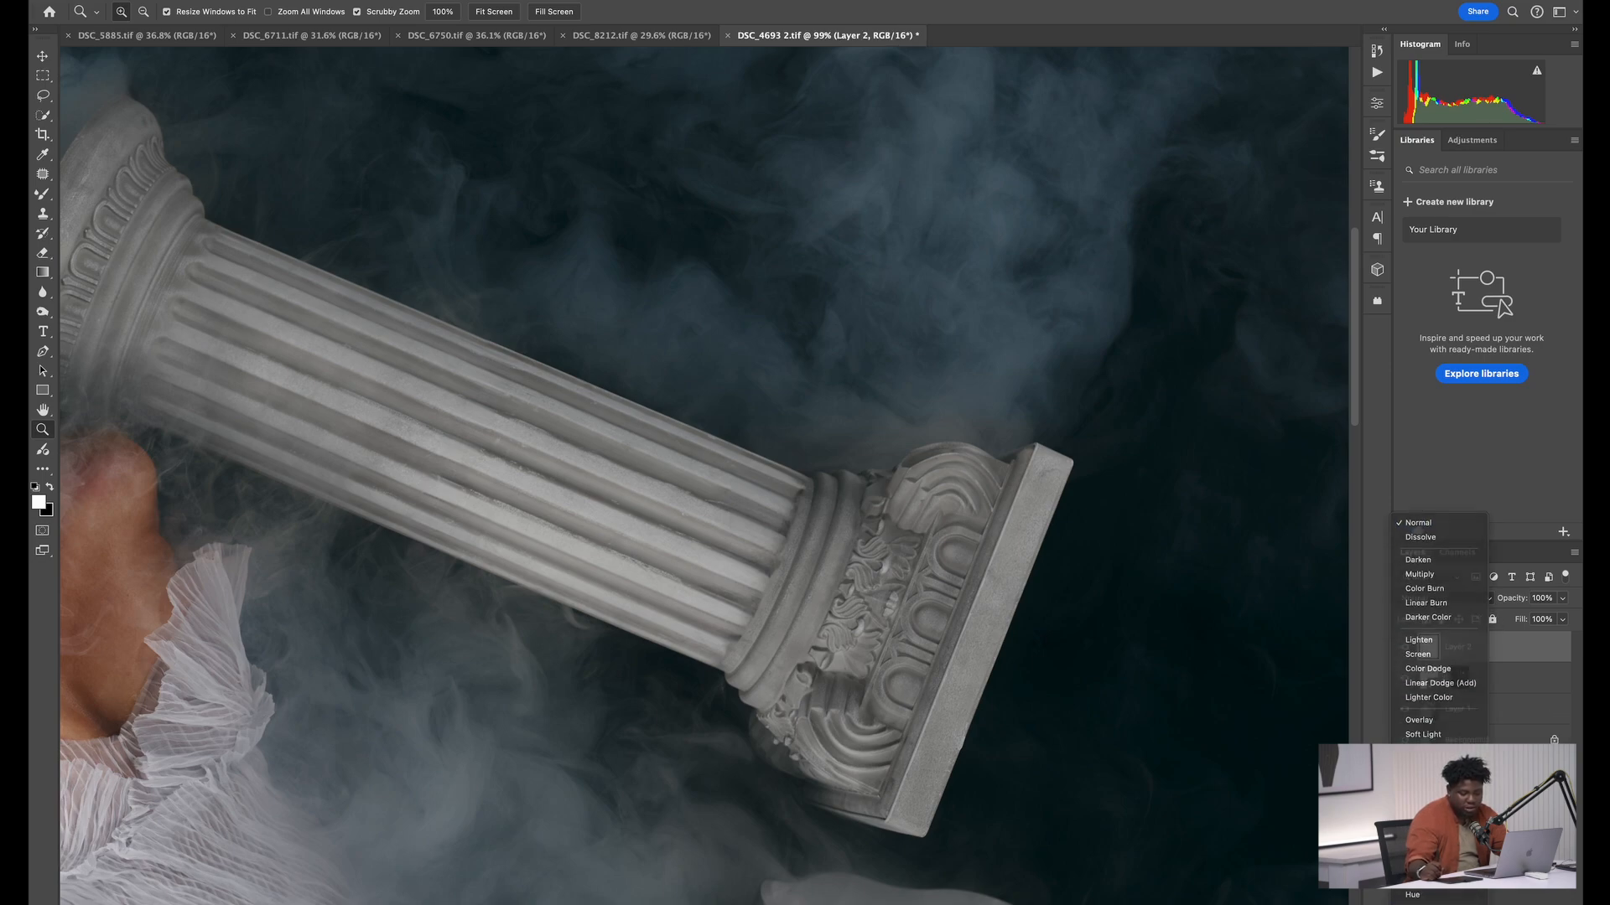
Paint sampled blue over the brownish smoke above the column's carved capital, using the standard Brush at 100% opacity and flow
key("b")
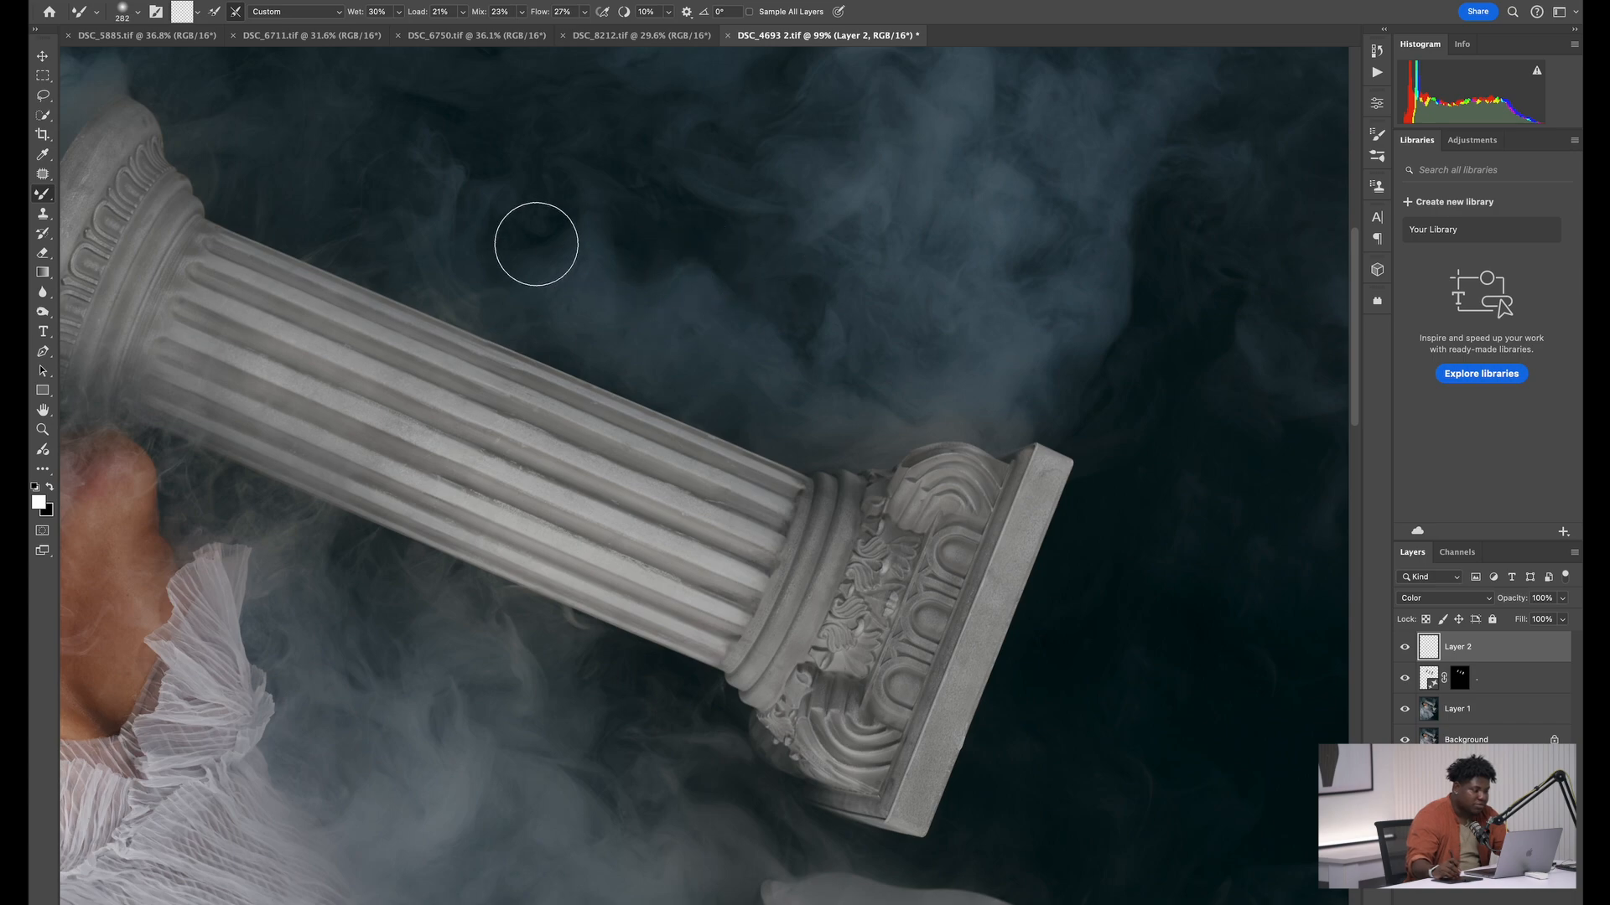
right_click(43, 193)
left_click(110, 189)
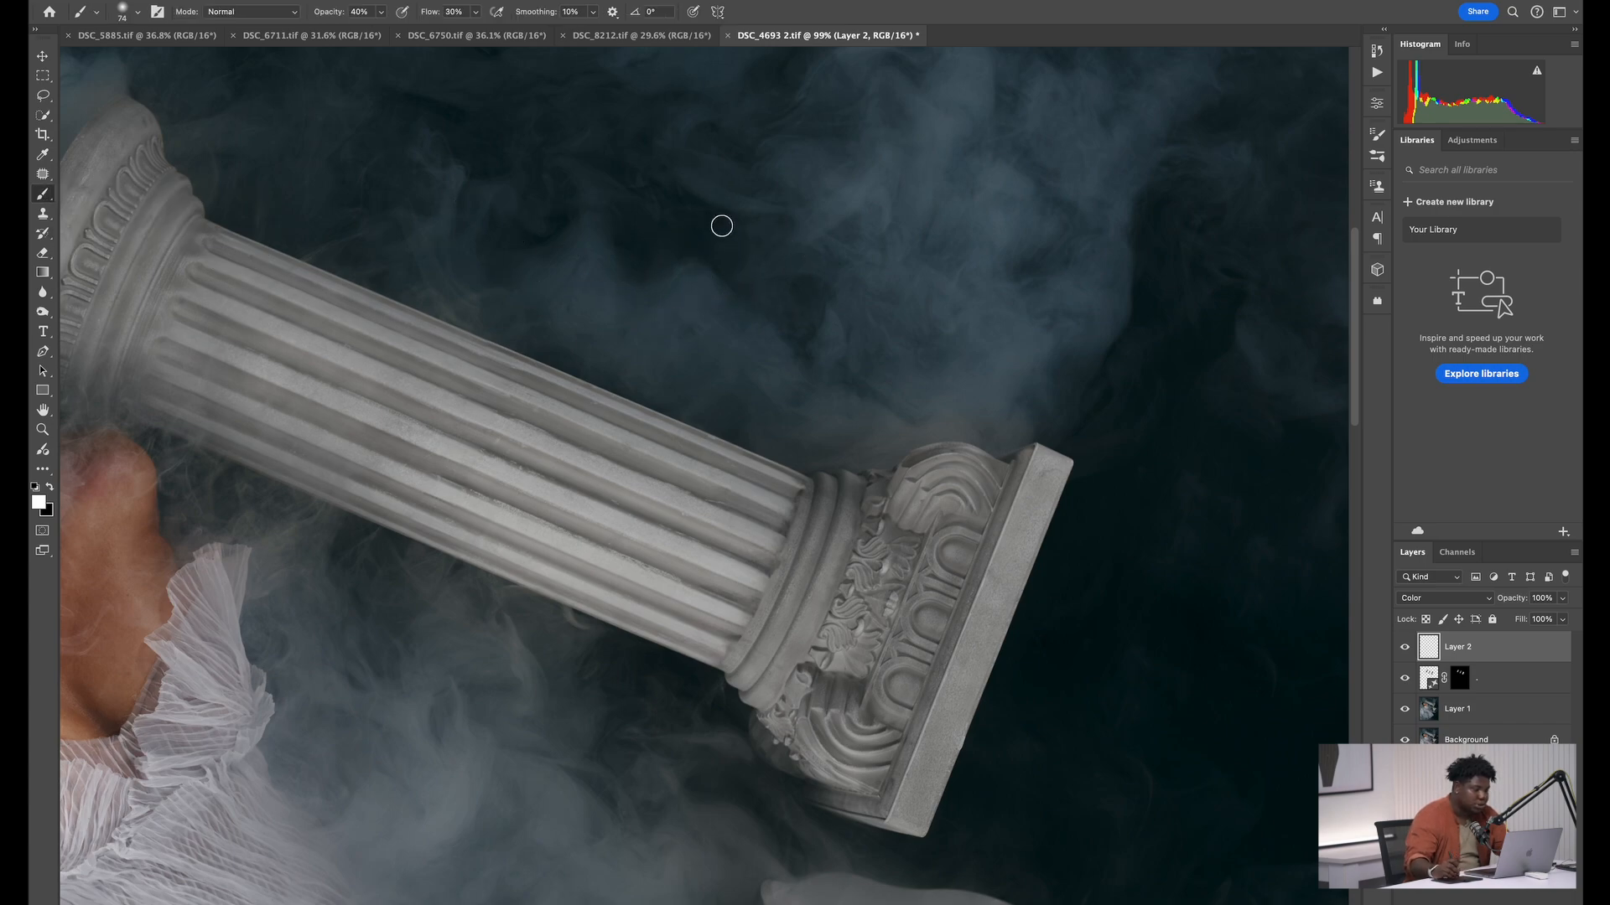
key("z")
left_click(805, 375)
key("b")
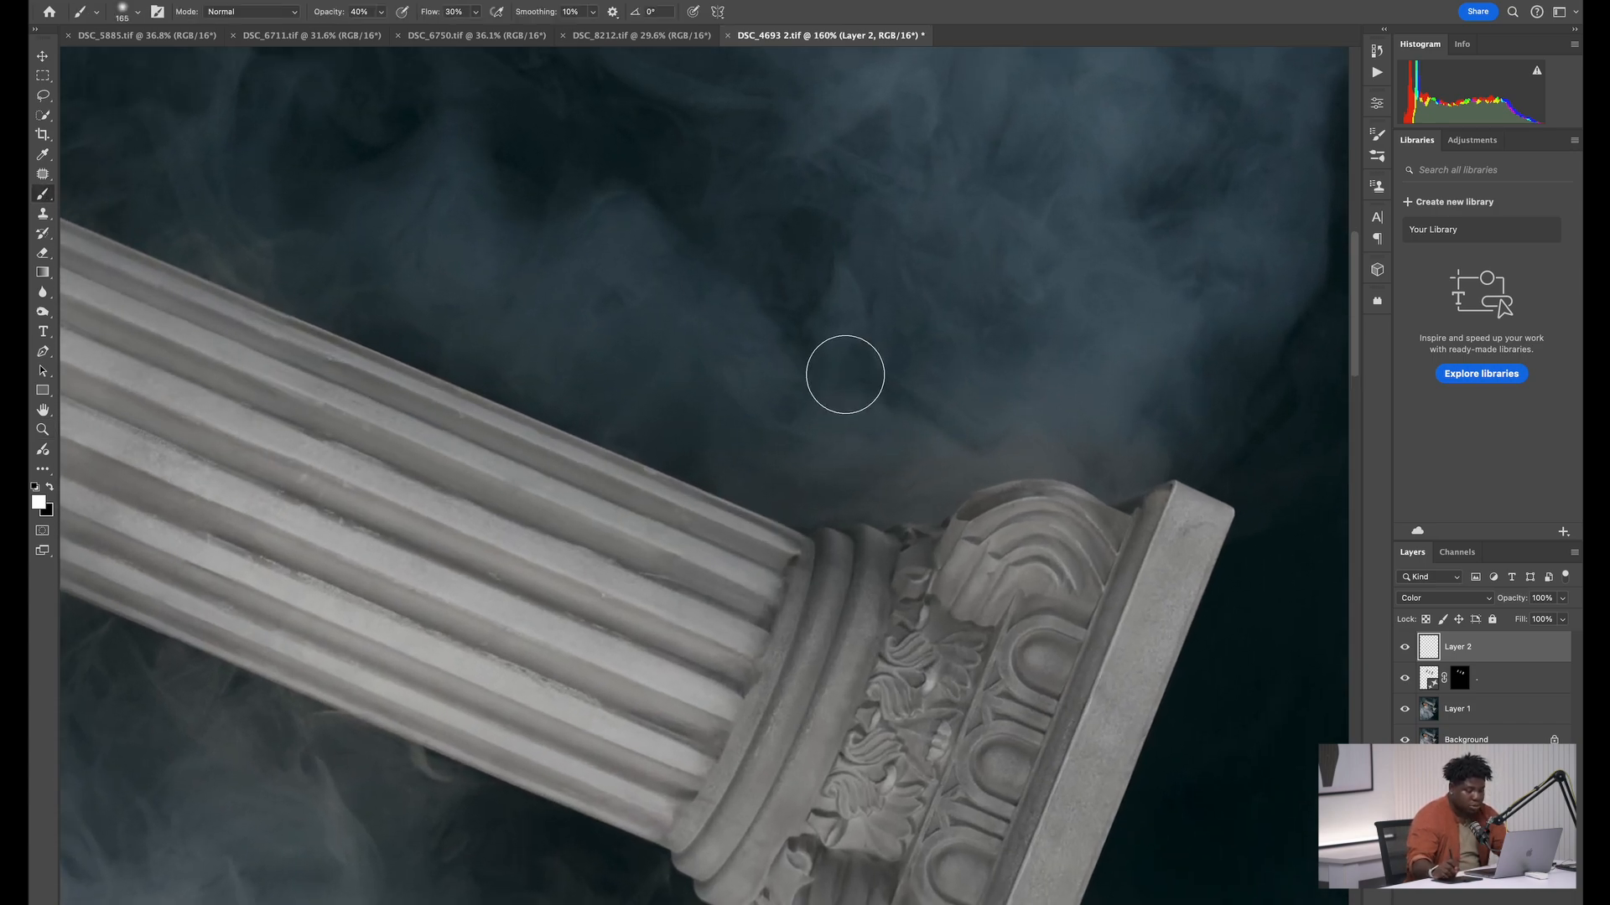
key("bracketleft")
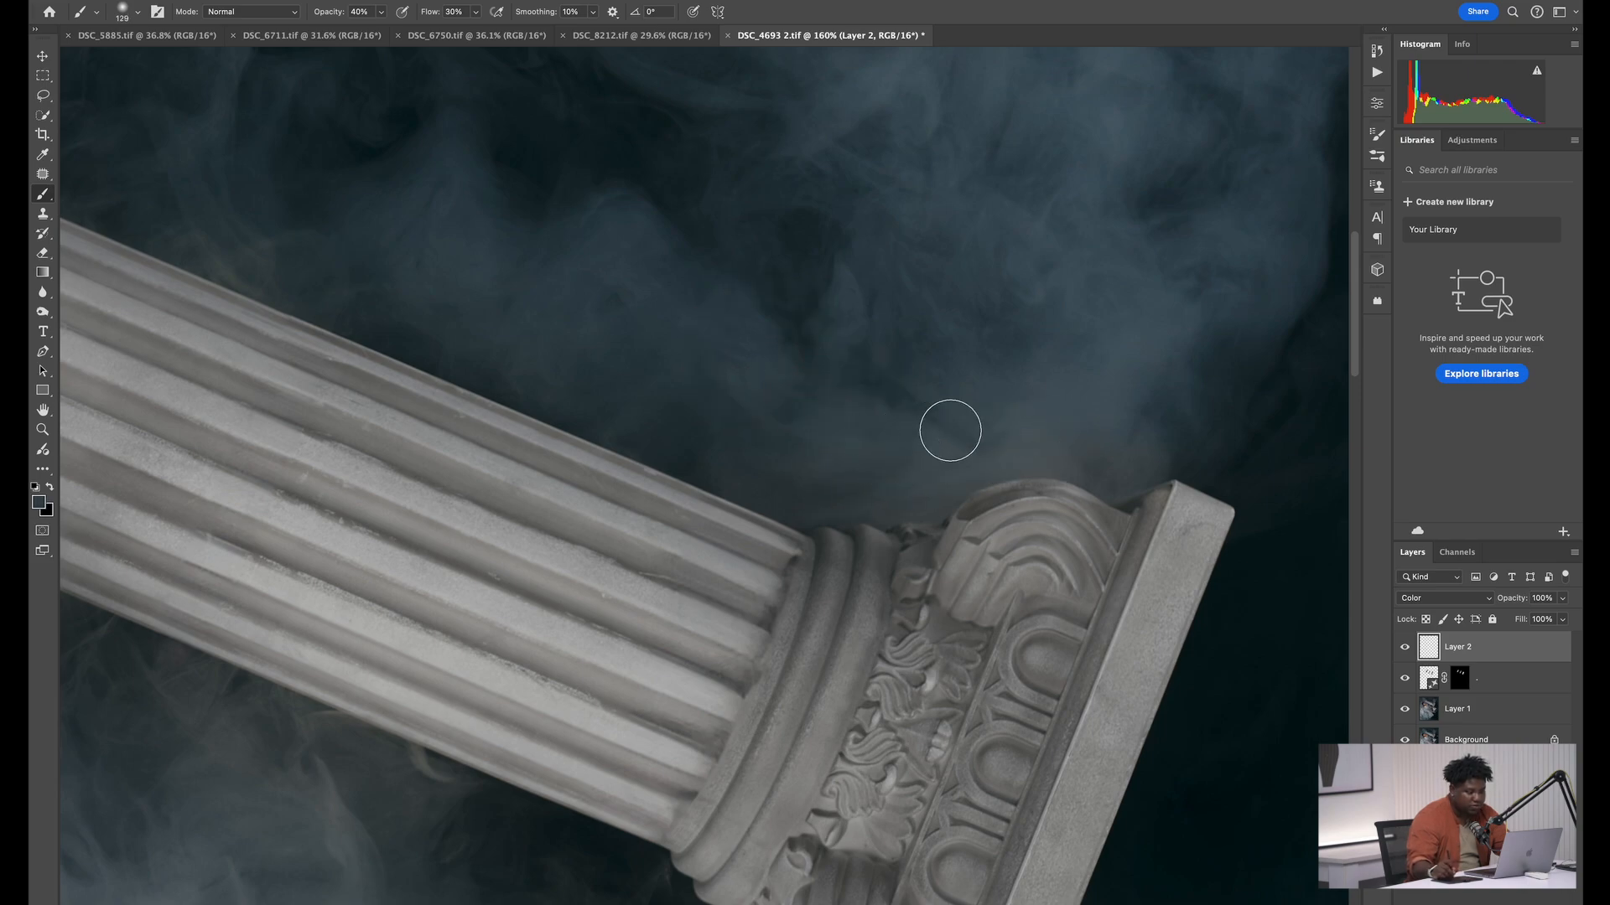
left_click_drag(437, 15, 506, 15)
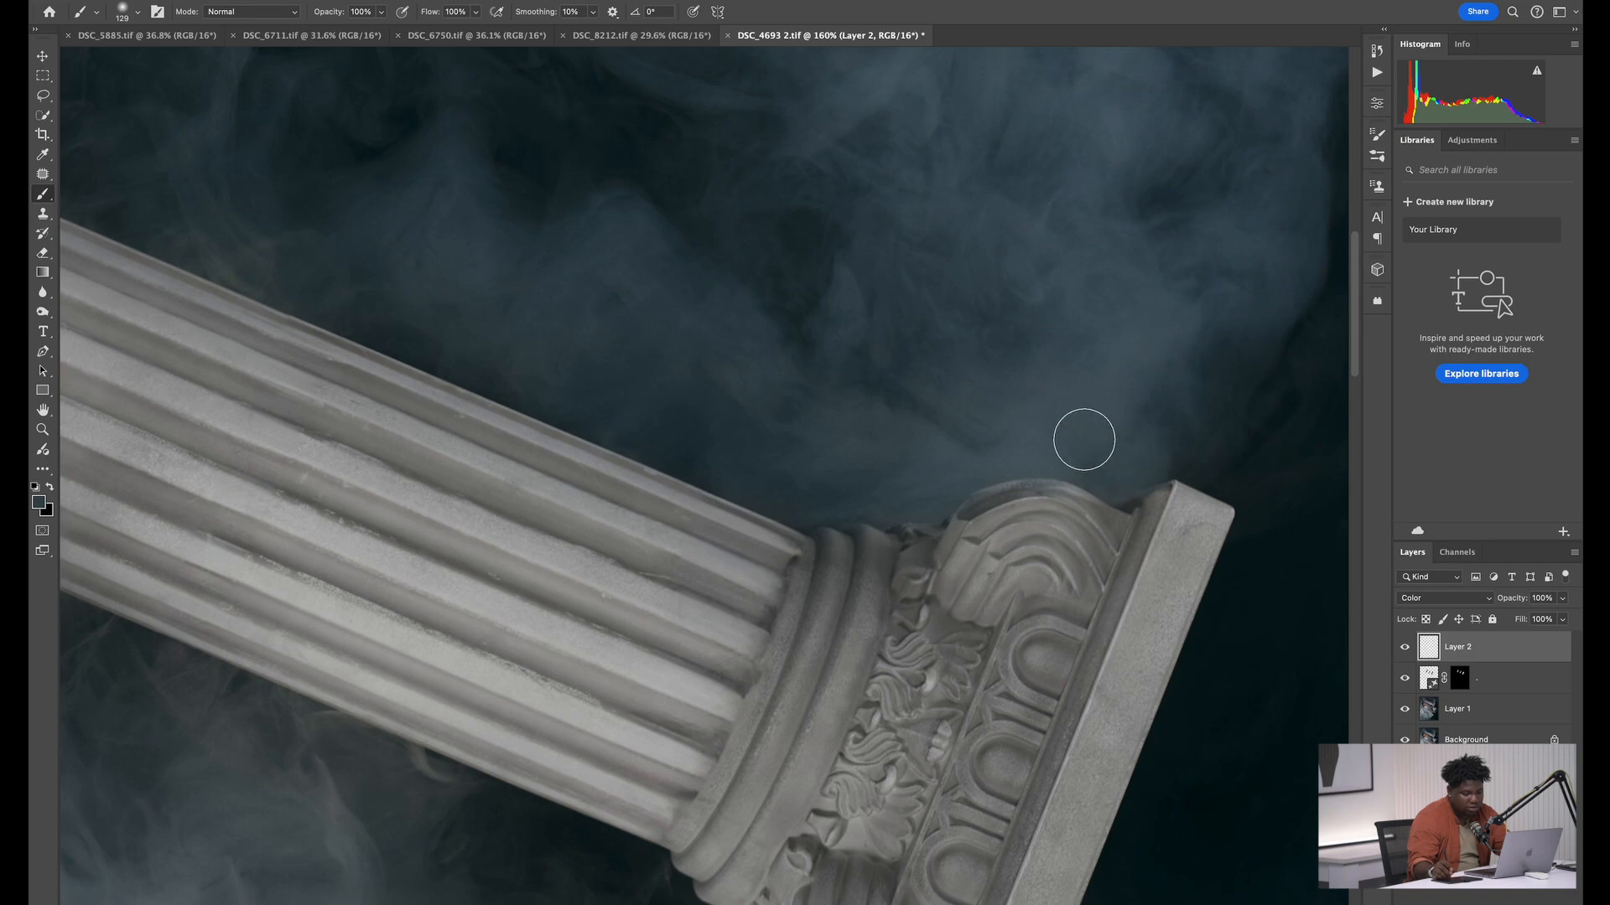
Even out the smoke color between the model's shoulder and the column's underside, painting with tones sampled from the nearby background
left_click_drag(843, 364, 1044, 269)
mouse_move(526, 469)
left_mouse_down()
mouse_move(998, 269)
mouse_move(986, 264)
left_mouse_up()
mouse_move(469, 300)
left_mouse_down()
mouse_move(453, 223)
mouse_move(431, 203)
mouse_move(602, 276)
mouse_move(527, 238)
left_mouse_up()
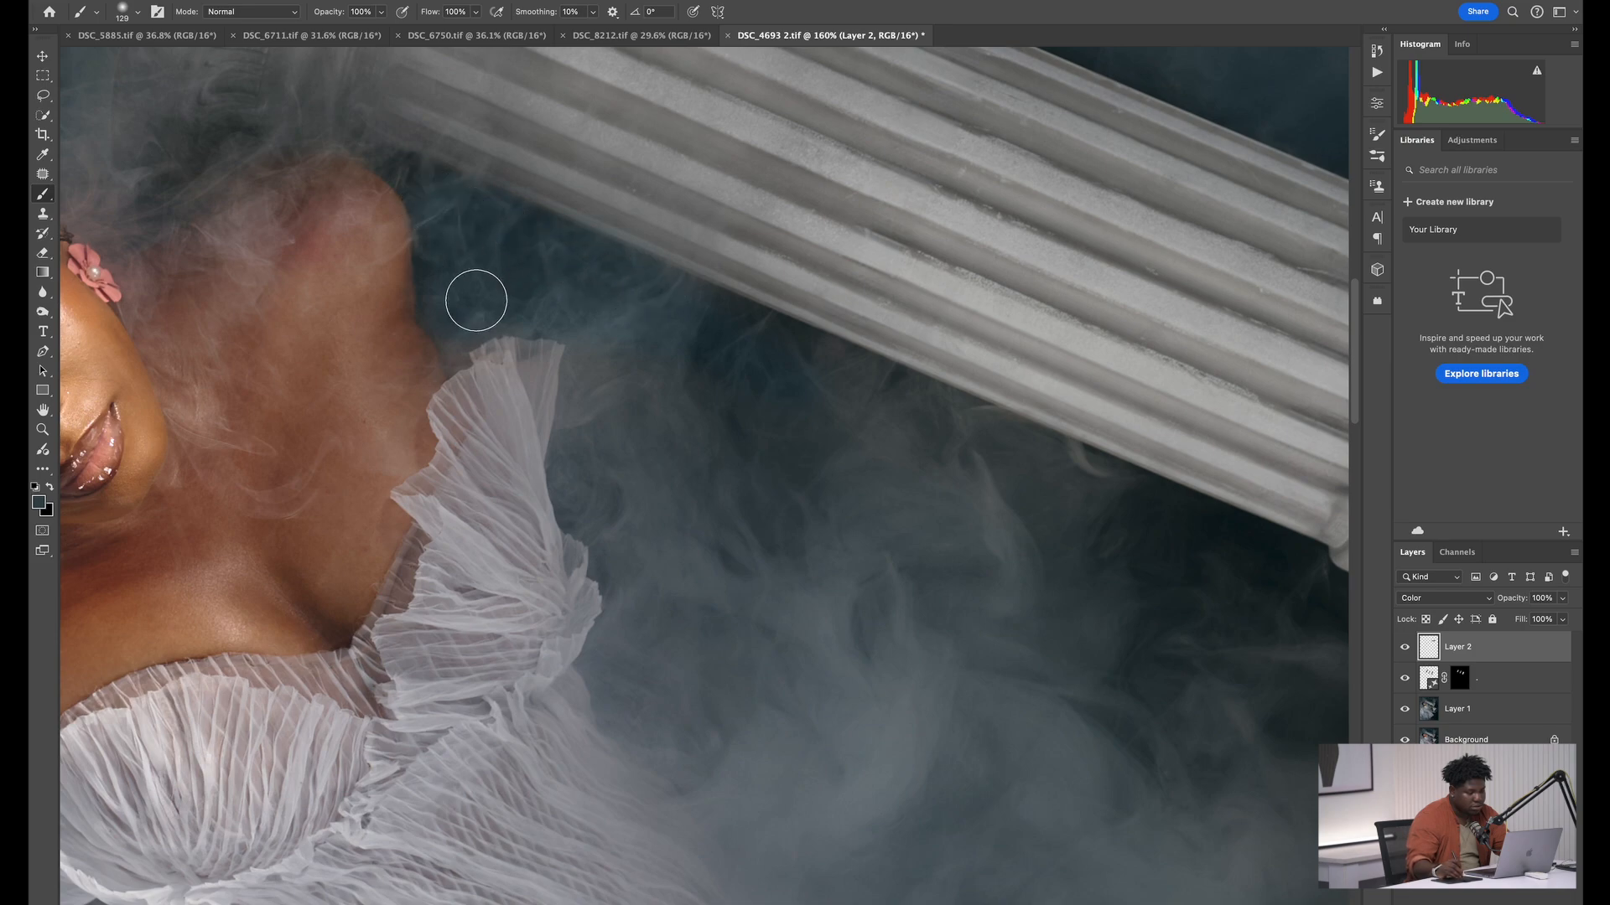
left_click(641, 409, "alt")
left_click(713, 544, "alt")
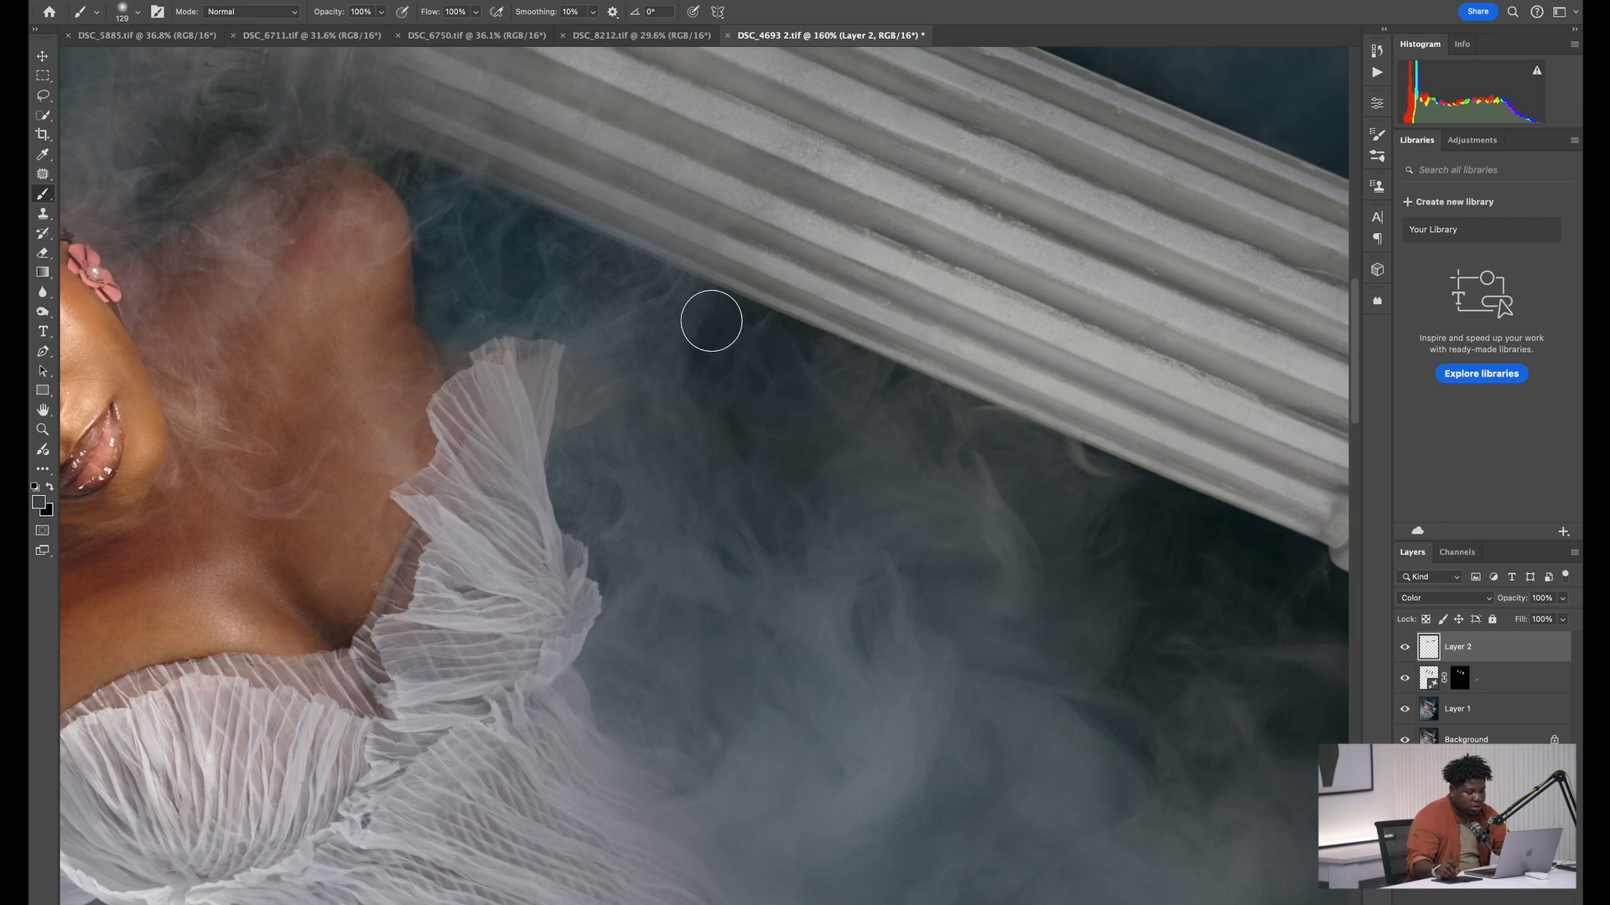
mouse_move(712, 323)
left_mouse_down()
mouse_move(780, 374)
mouse_move(736, 400)
mouse_move(752, 401)
left_mouse_up()
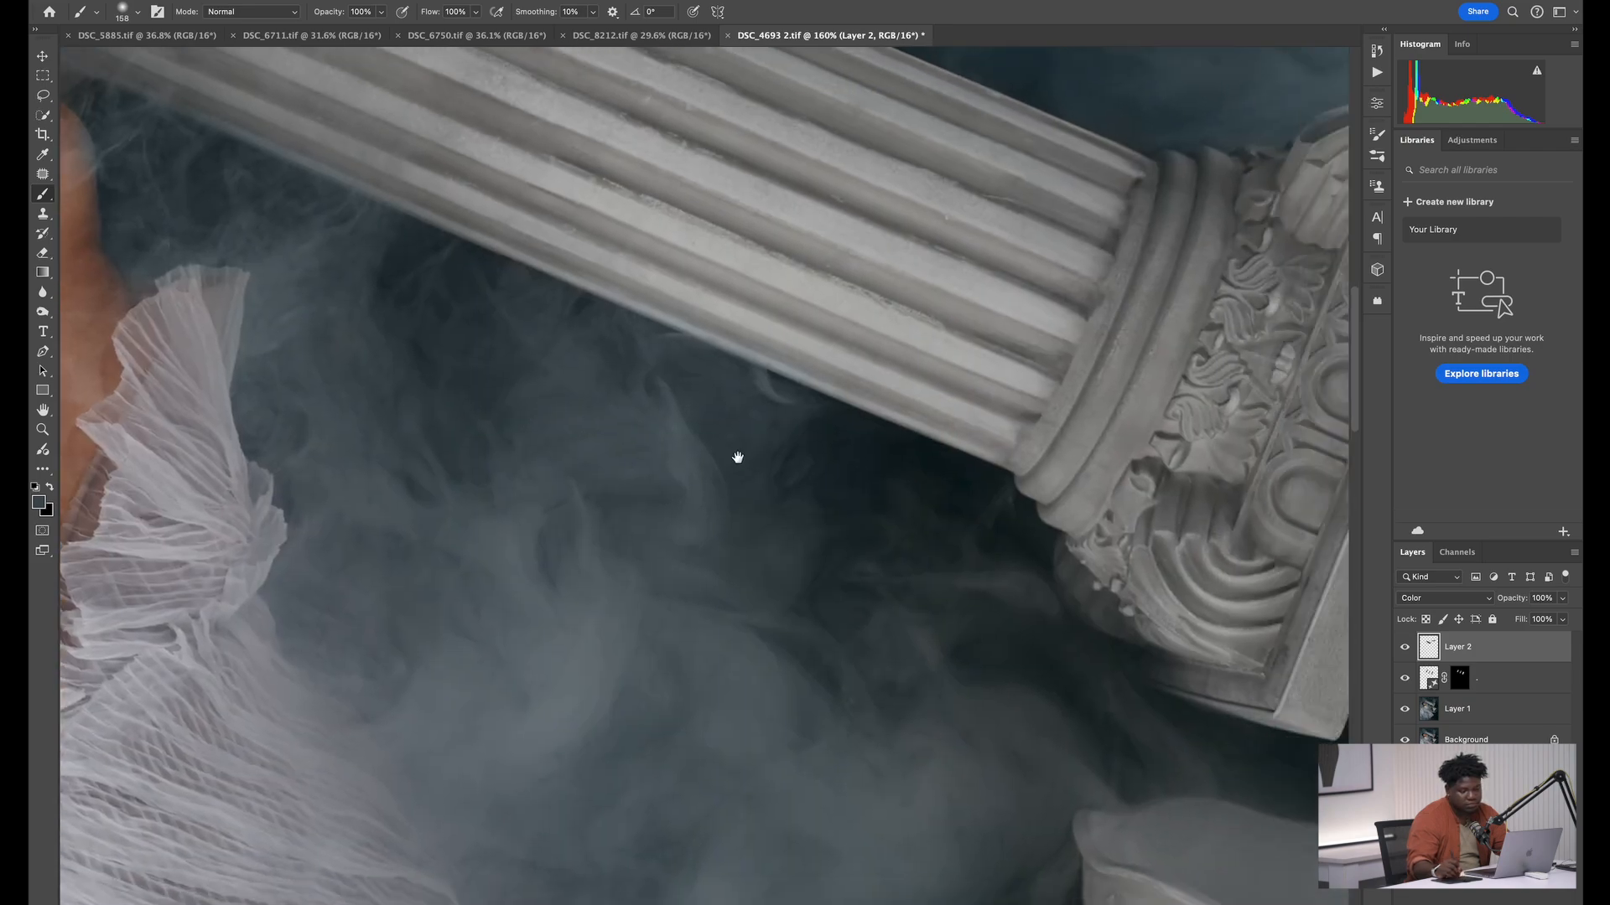
Paint the sampled background color over the smoke beneath the column shaft with a larger brush
scroll(726, 452, "right", 10)
mouse_move(686, 474)
left_mouse_down()
mouse_move(607, 561)
mouse_move(540, 550)
mouse_move(578, 560)
left_mouse_up()
left_click_drag(482, 495, 444, 460)
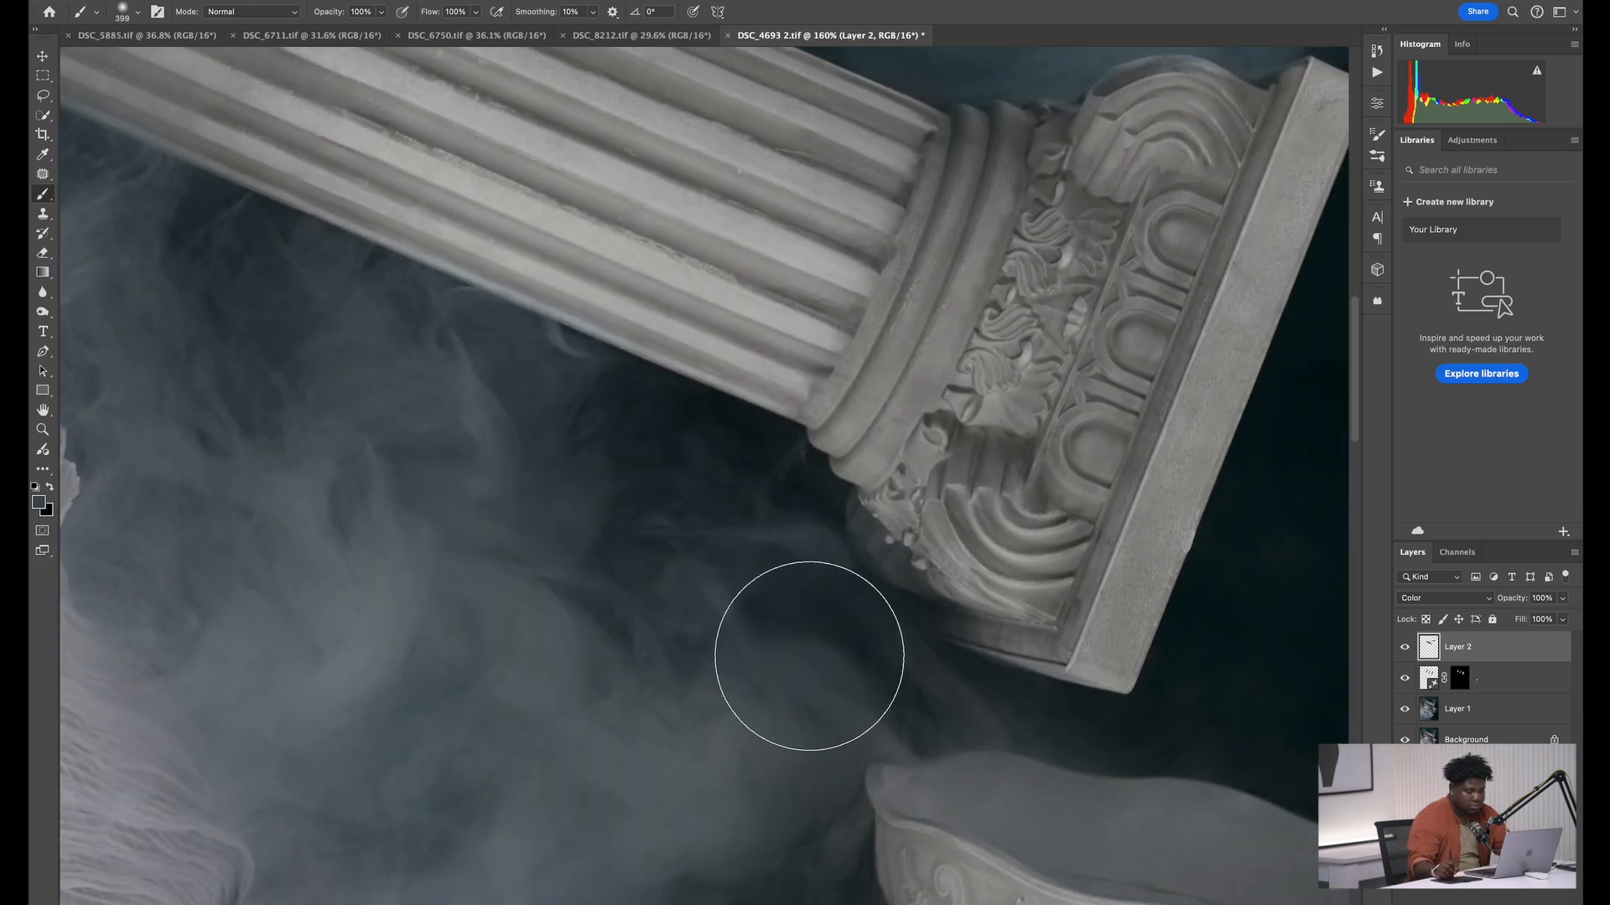
Recolor the brownish smoke around the column end above the model's head with sampled blue-gray, and lower the Brush to 30% opacity and 20% flow
mouse_move(346, 252)
left_mouse_down()
mouse_move(704, 535)
mouse_move(990, 663)
left_mouse_up()
left_click_drag(101, 293, 603, 543)
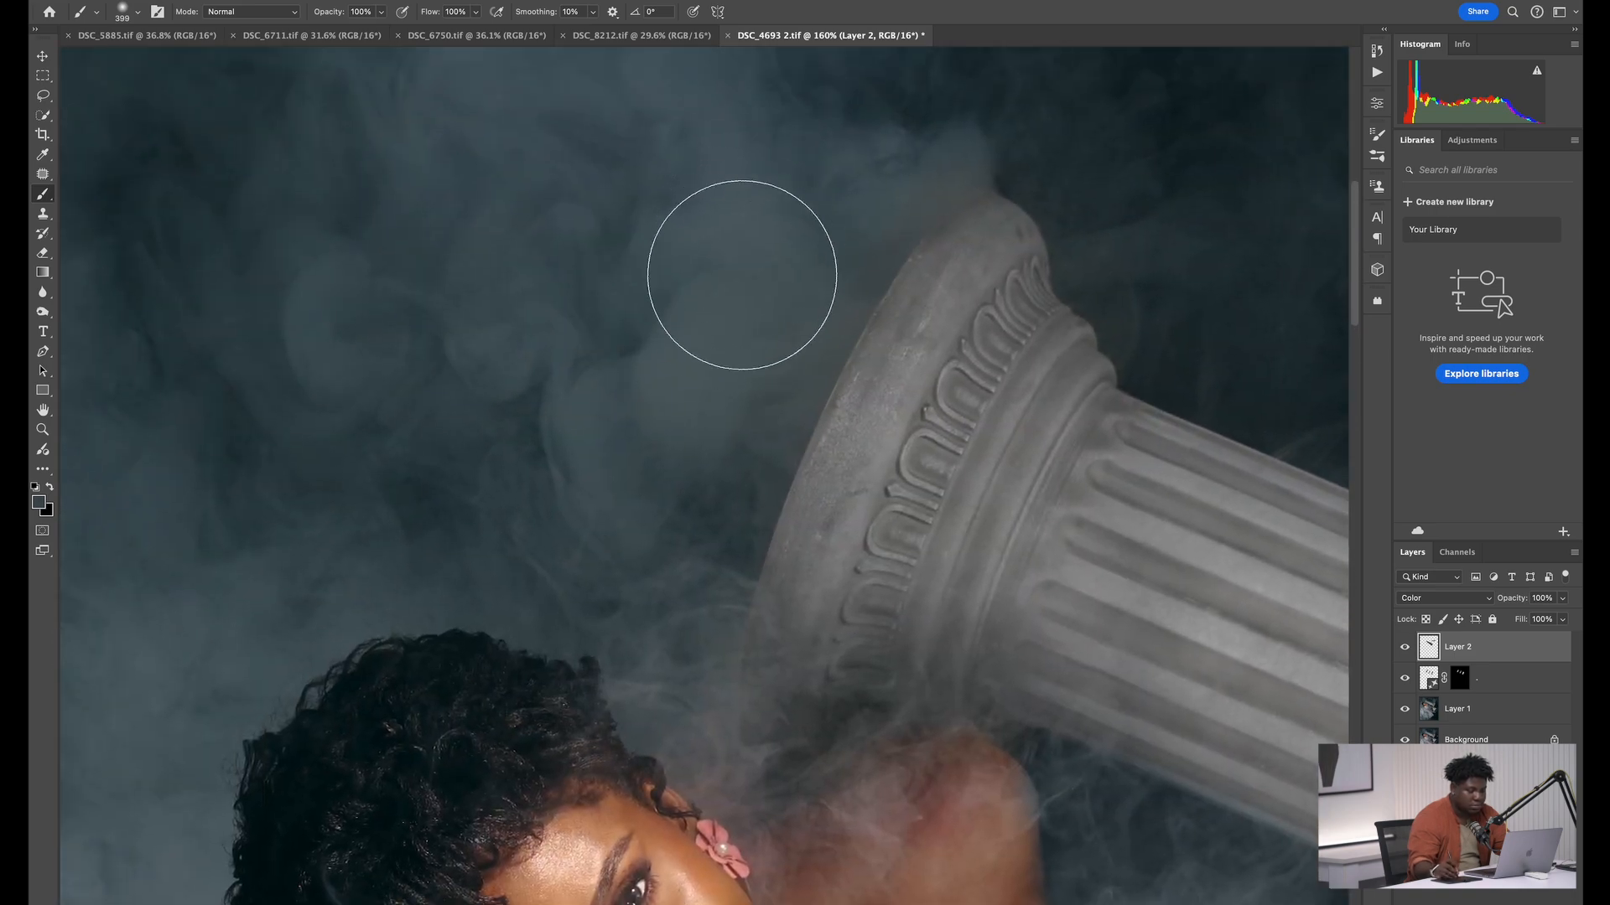
left_click_drag(771, 293, 770, 308)
mouse_move(770, 308)
left_mouse_down()
mouse_move(730, 291)
mouse_move(726, 313)
left_mouse_up()
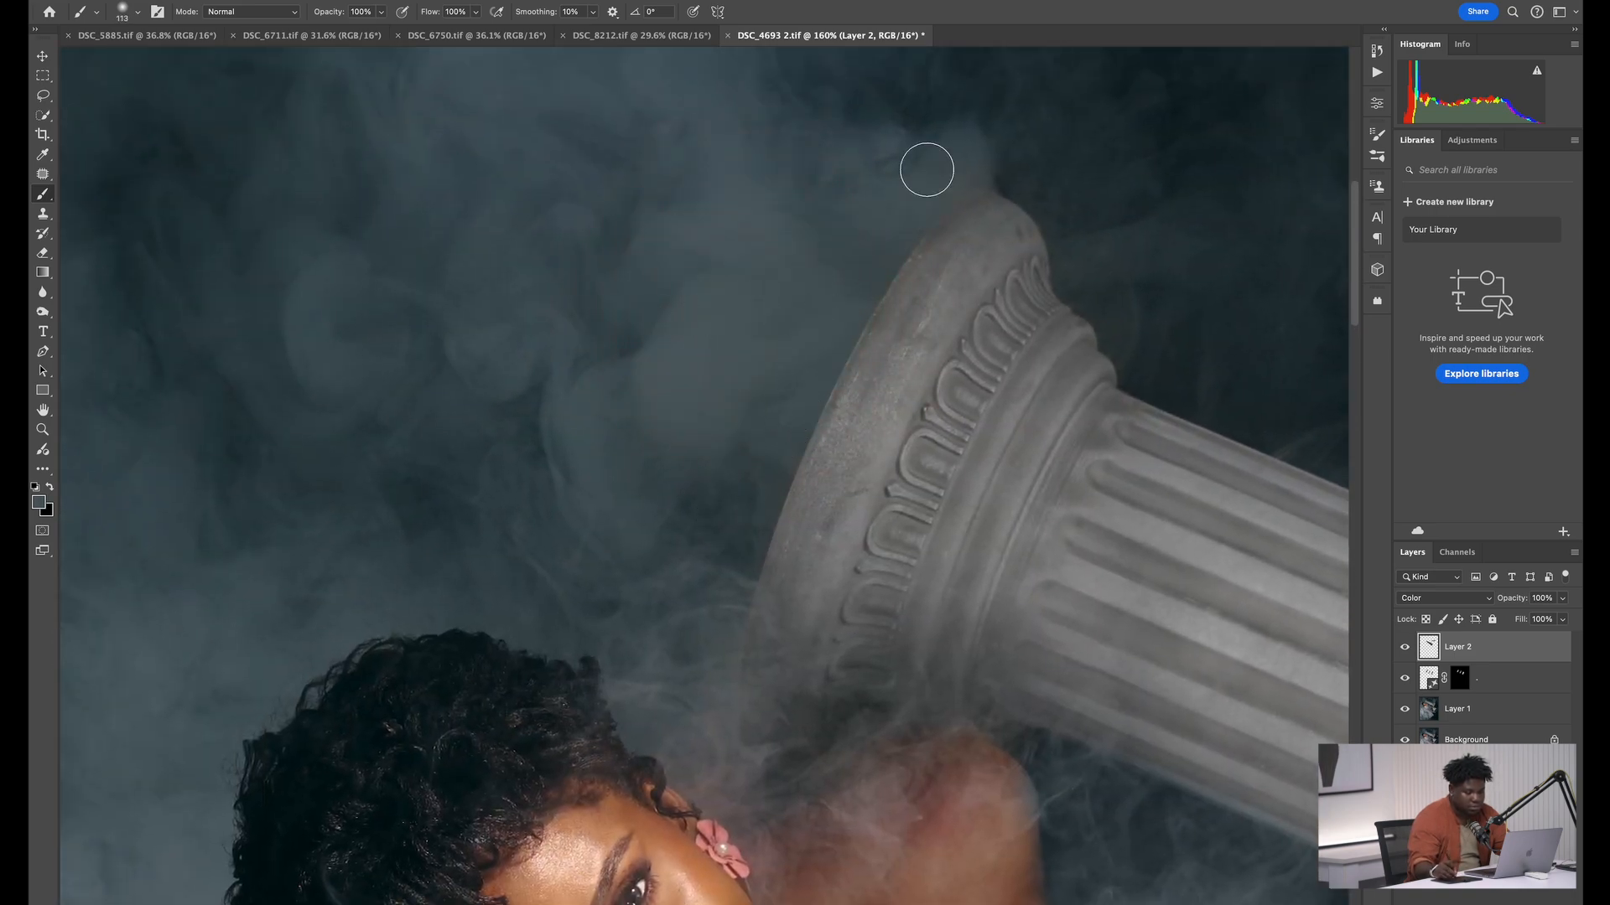
left_click(917, 76, "alt")
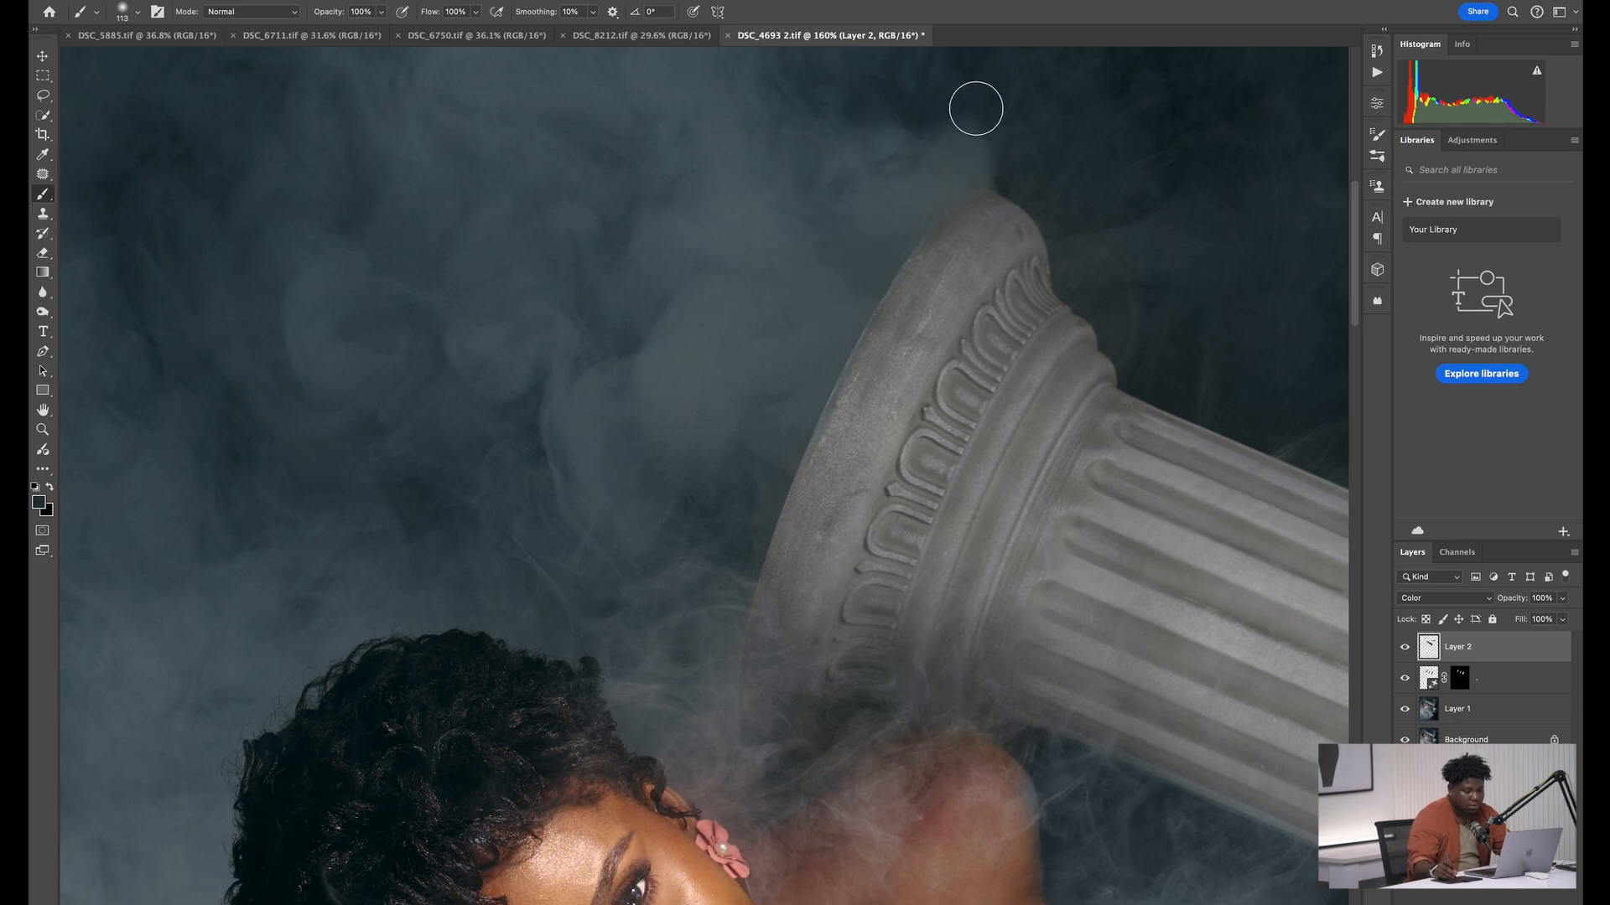
mouse_move(894, 100)
left_mouse_down()
mouse_move(992, 118)
mouse_move(794, 238)
left_mouse_up()
key("shift+2")
key("2")
key("z")
left_click_drag(815, 169, 602, 207)
key("b")
key("super+0")
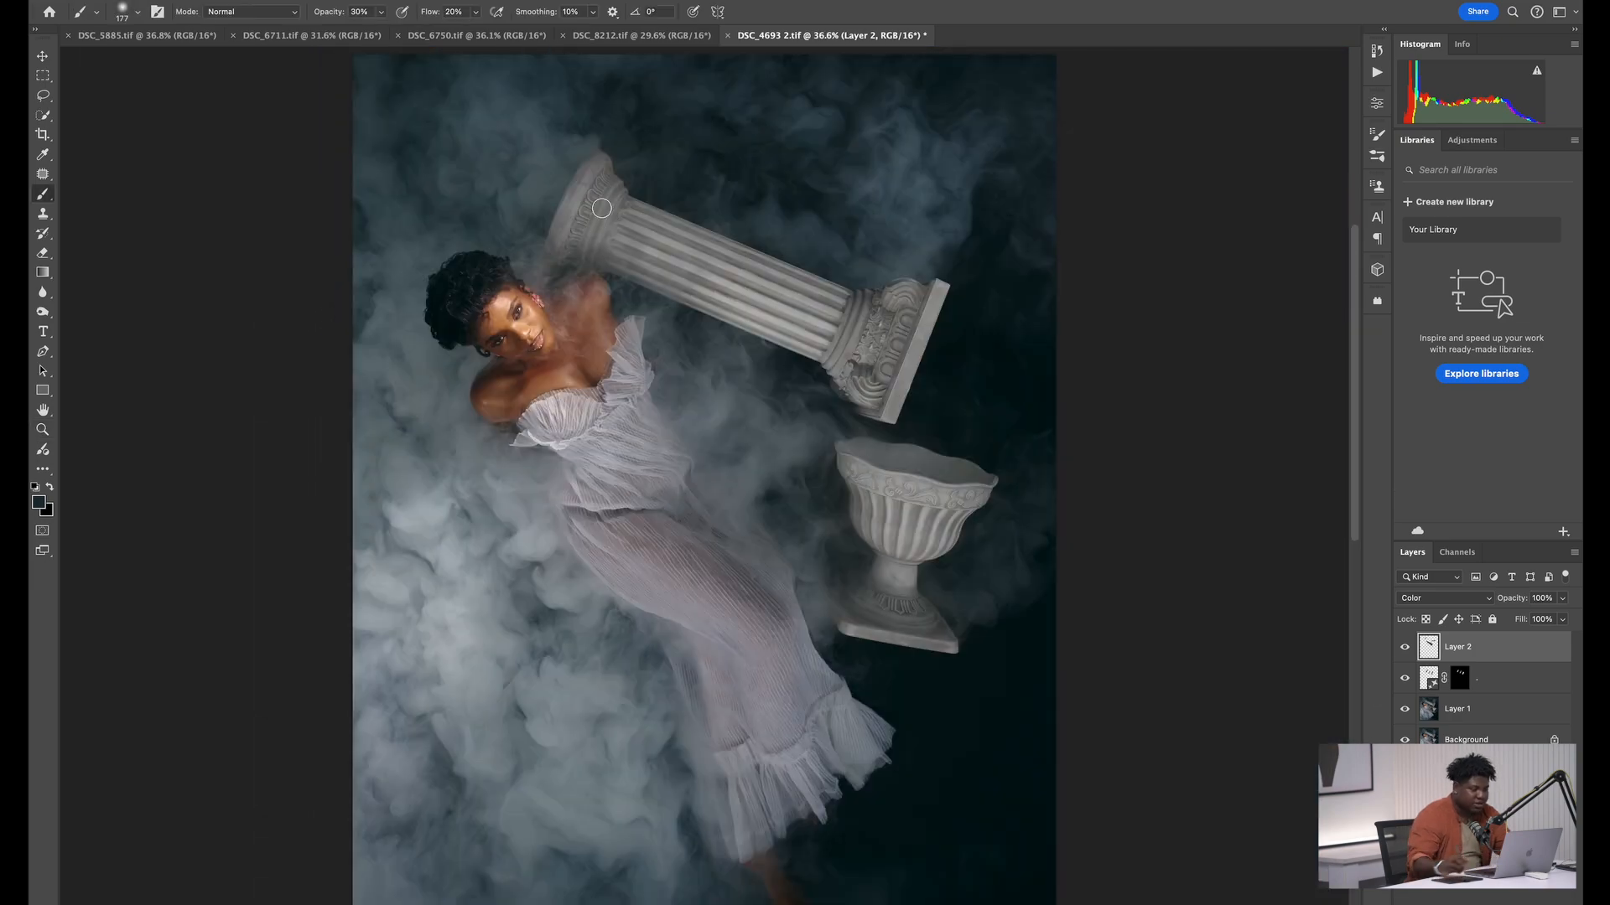
Stamp all visible layers into a new merged layer and open it in Liquify
key("z")
left_click_drag(524, 338, 619, 292)
key("b")
key("z")
mouse_move(767, 344)
left_mouse_down()
mouse_move(720, 349)
mouse_move(776, 313)
left_mouse_up()
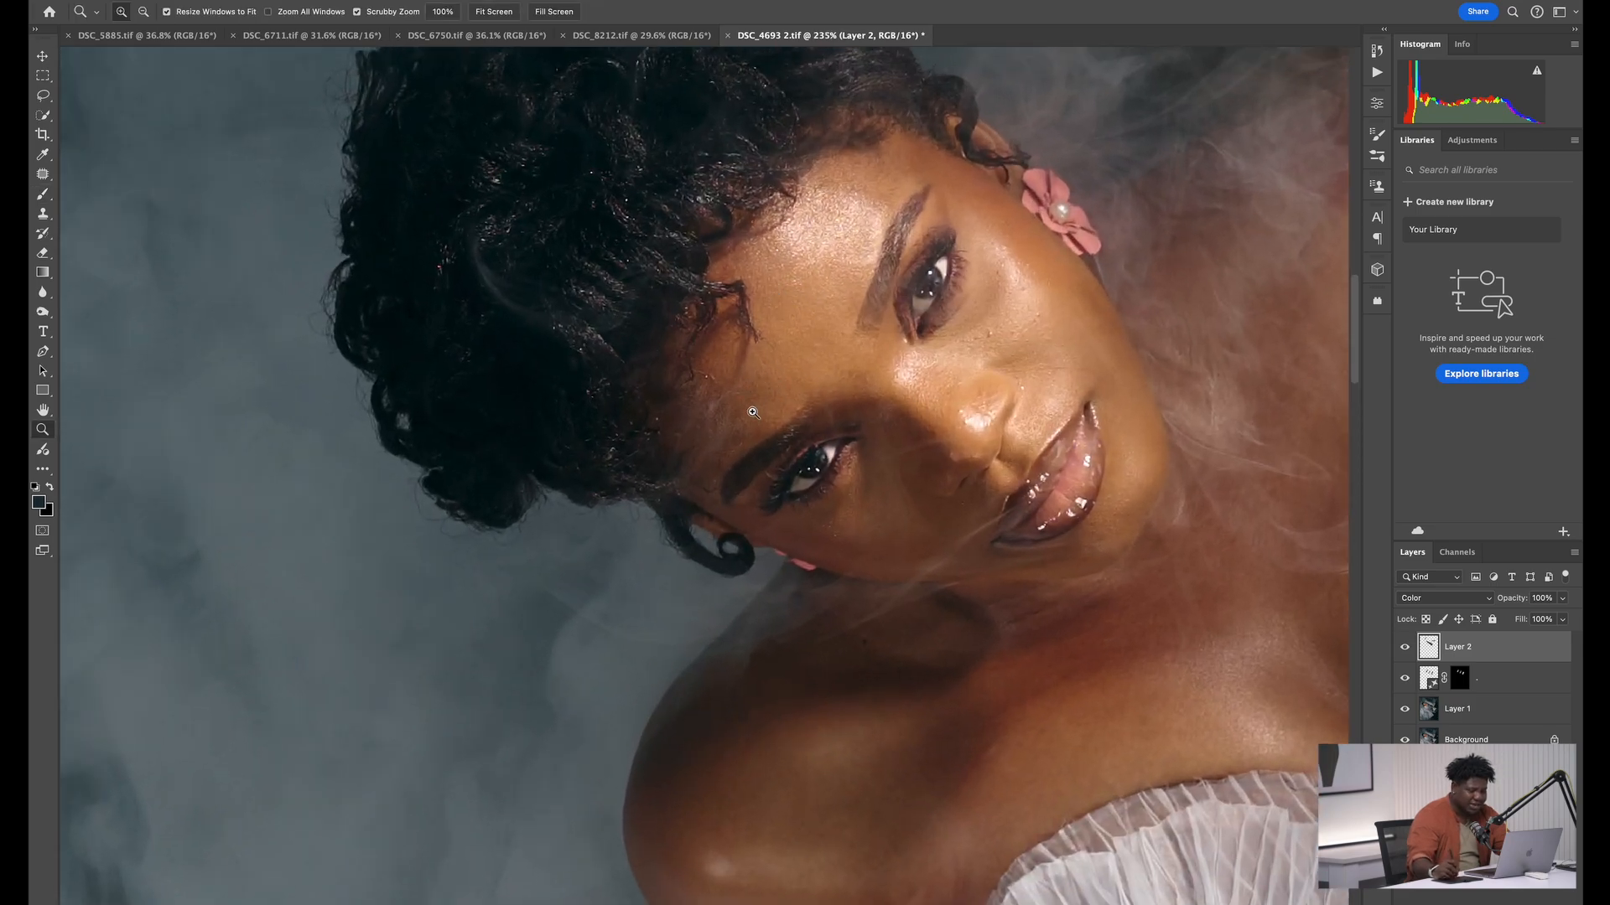
left_click_drag(753, 411, 663, 374)
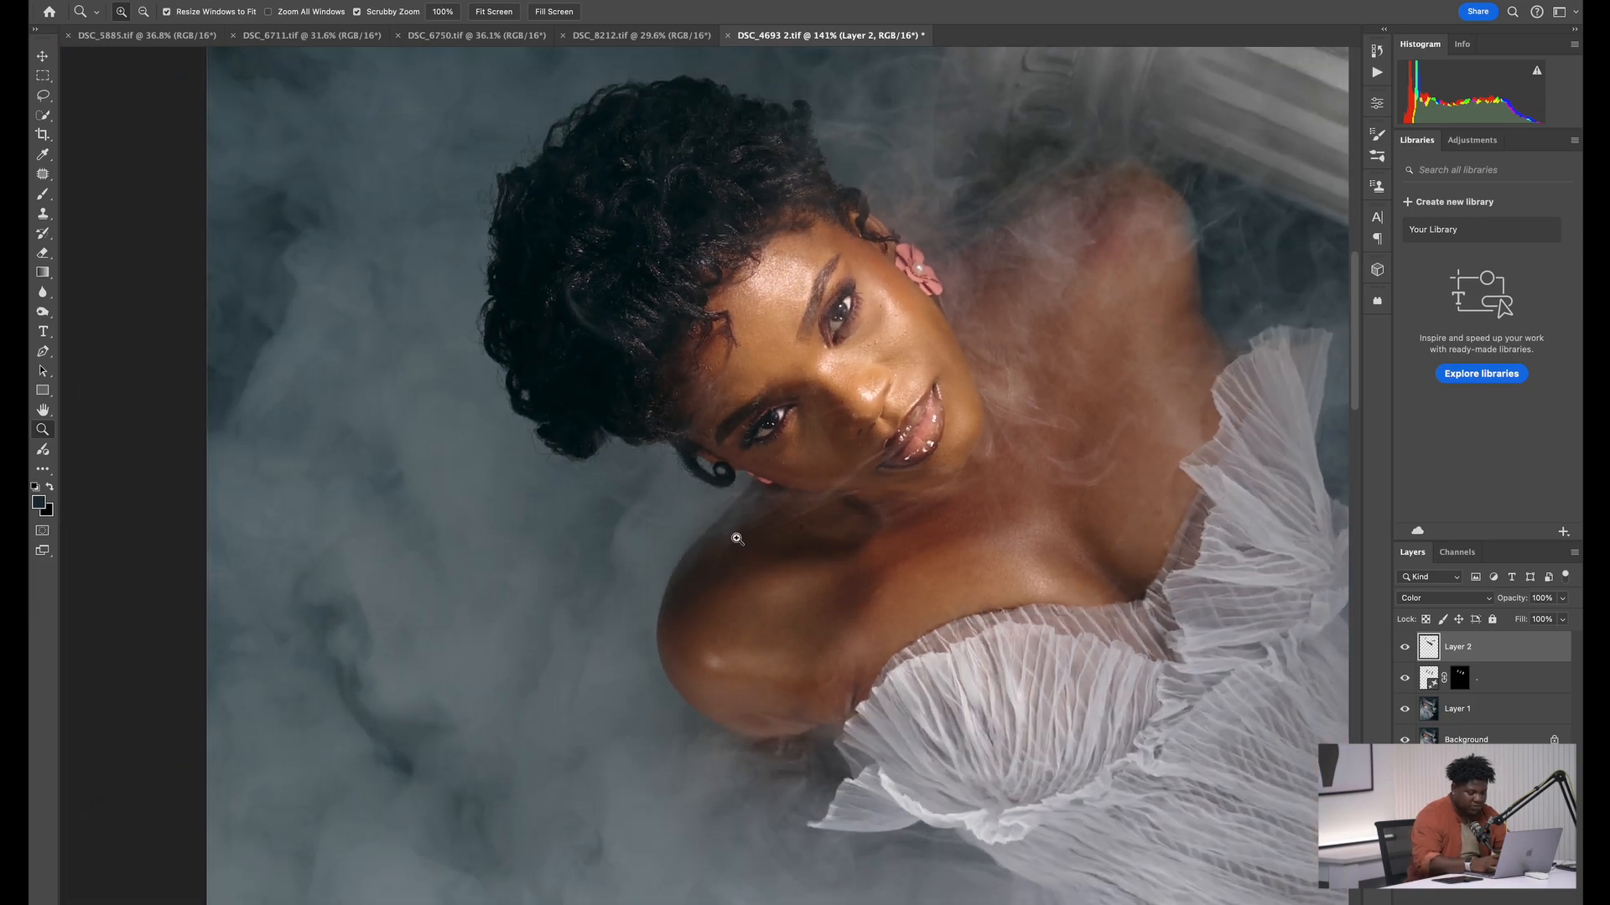
key("super+alt+shift+e")
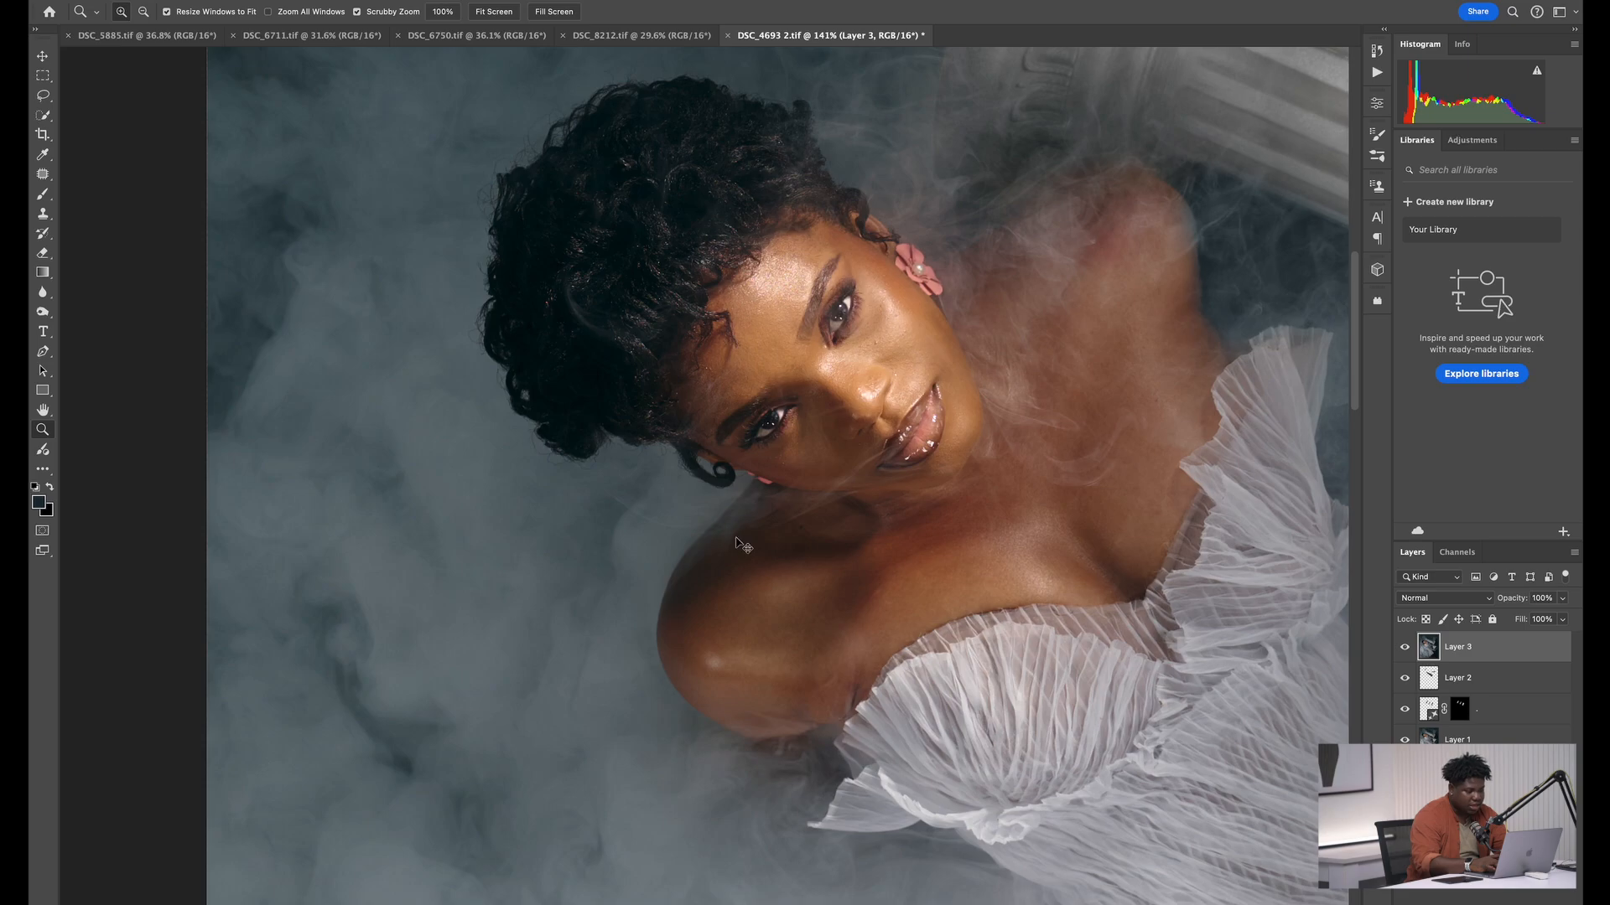
key("super+shift+x")
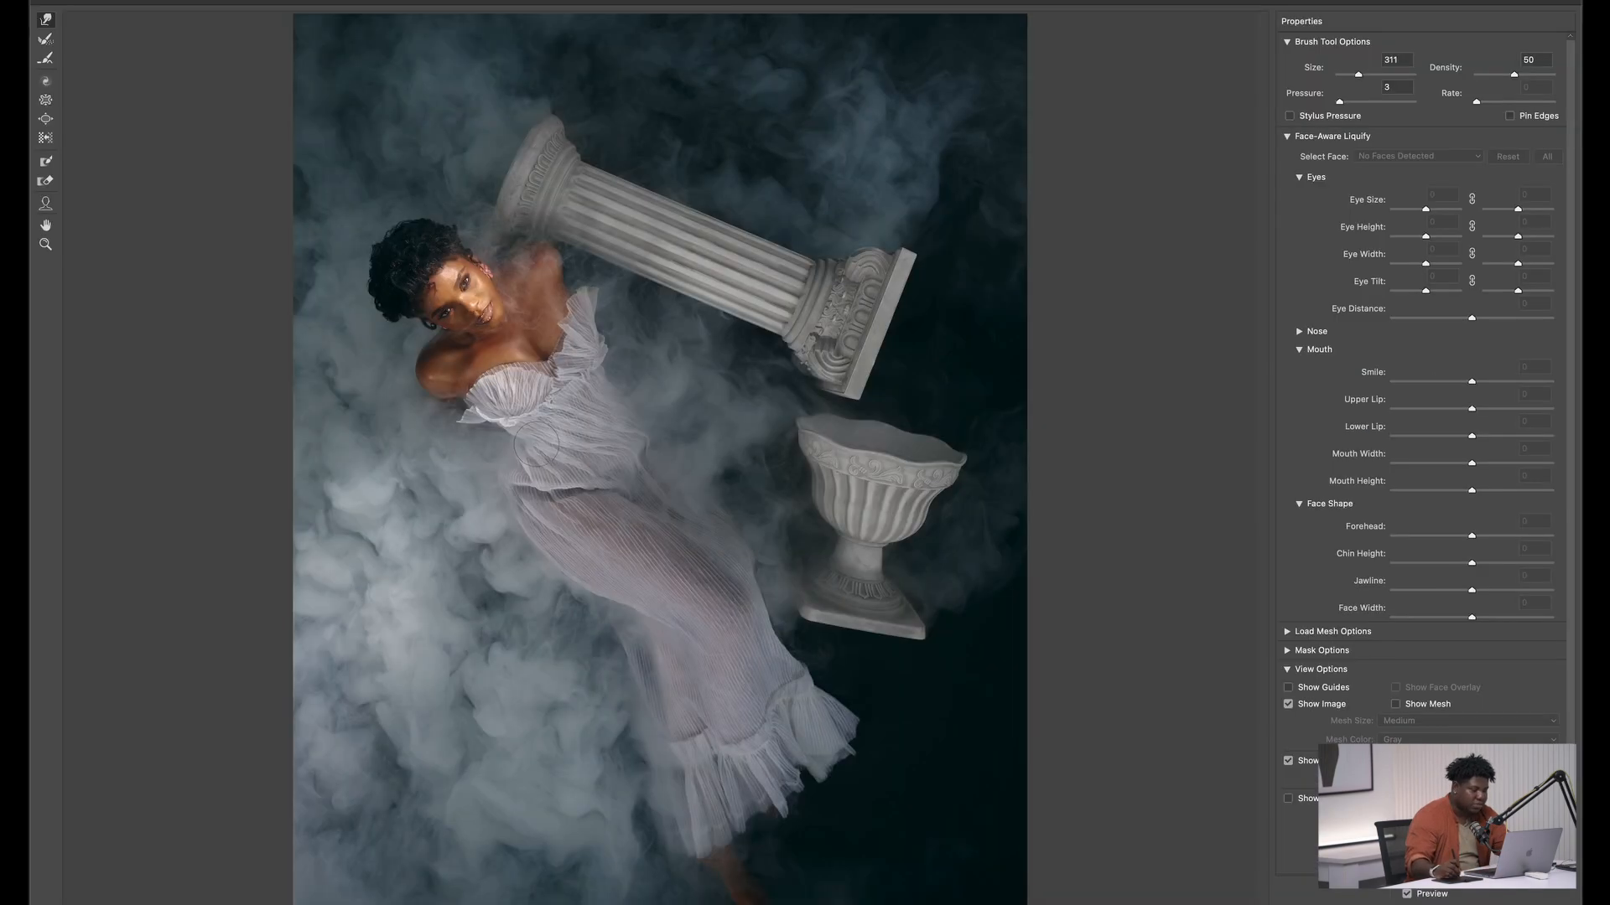
Refine the lower edge of the model's hair with Liquify's Forward Warp tool, cancel the reconstruction adjustment and apply the filter
key("z")
left_click(394, 323)
left_click(342, 426)
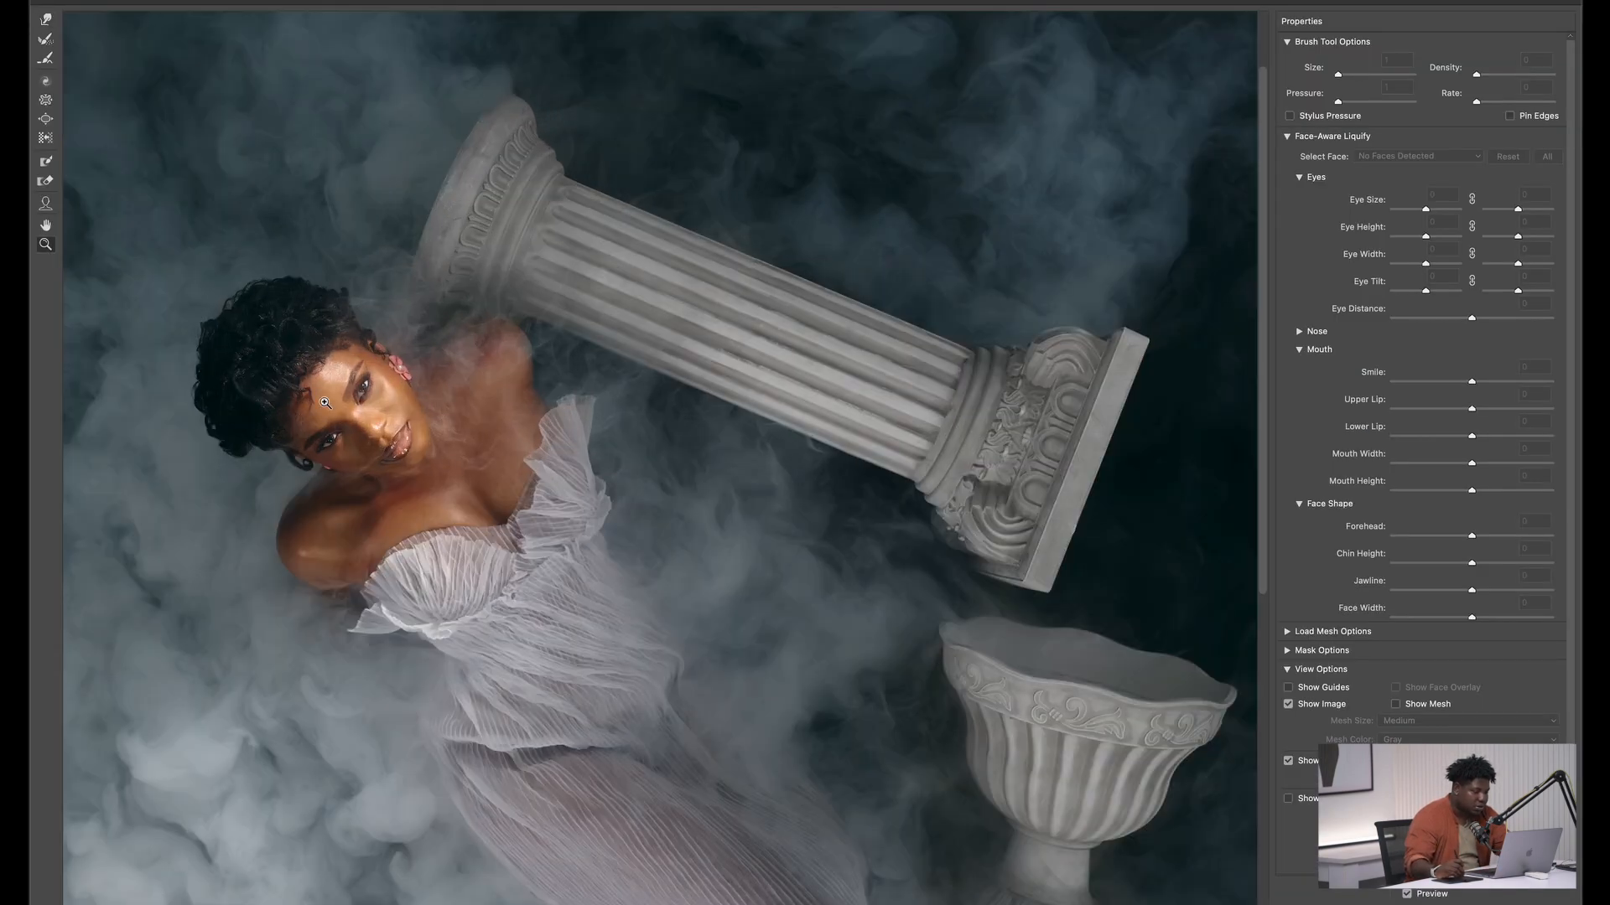
left_click(277, 455)
key("w")
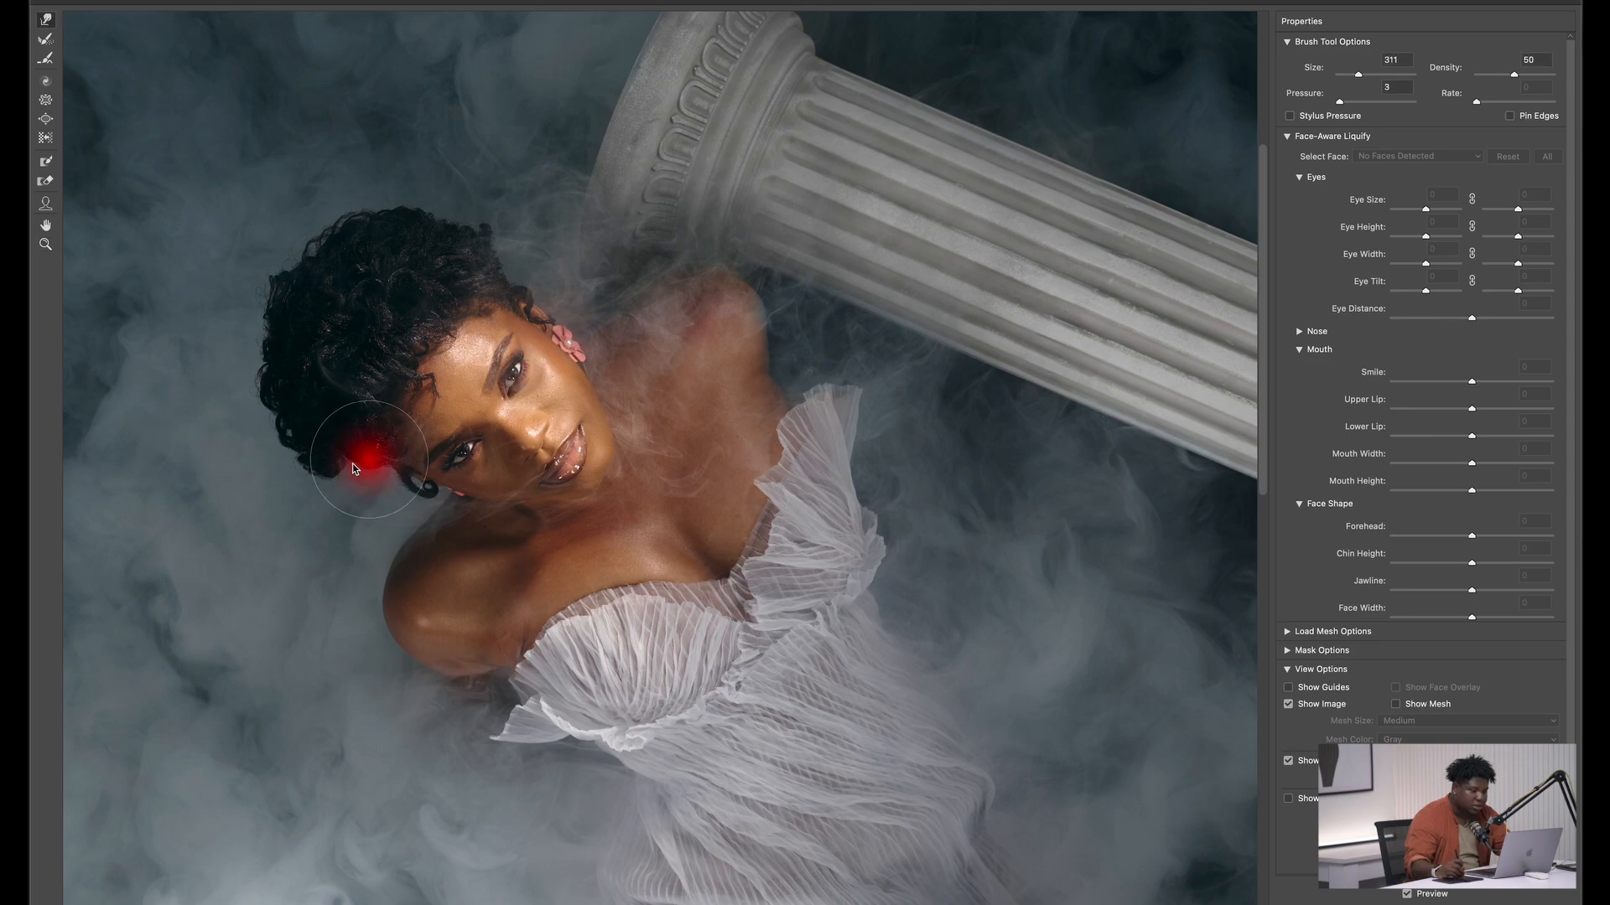
key("bracketleft")
key("bracketleft")
key("bracketleft")
key("bracketleft")
key("bracketleft")
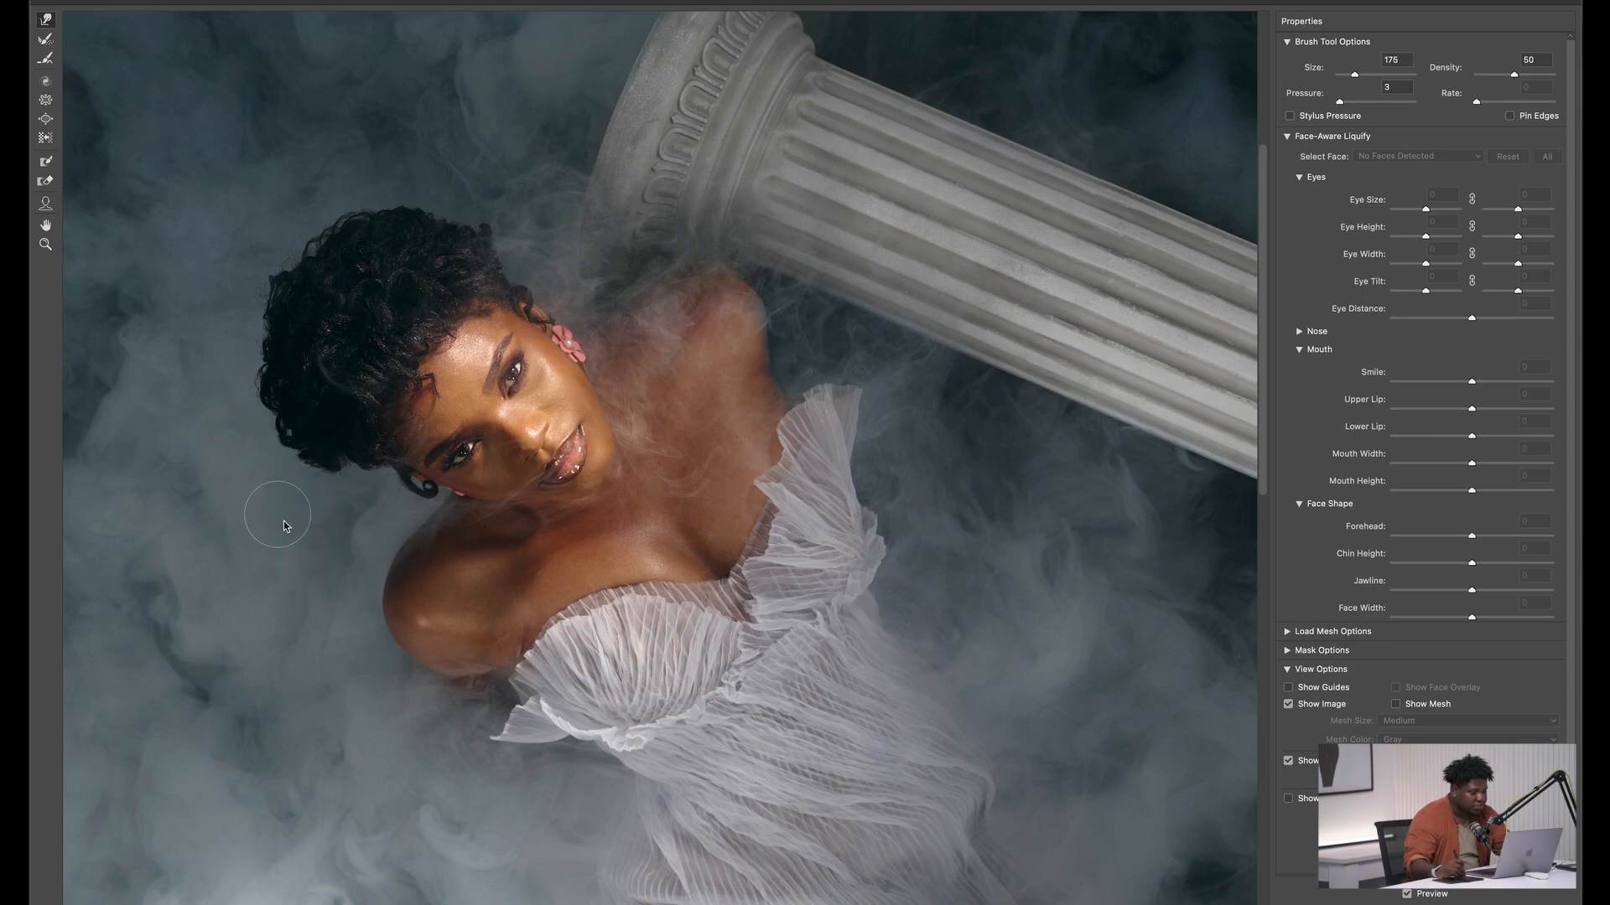
key("bracketright")
key("bracketright")
key("bracketright")
left_click_drag(340, 475, 278, 483, "ctrl+alt")
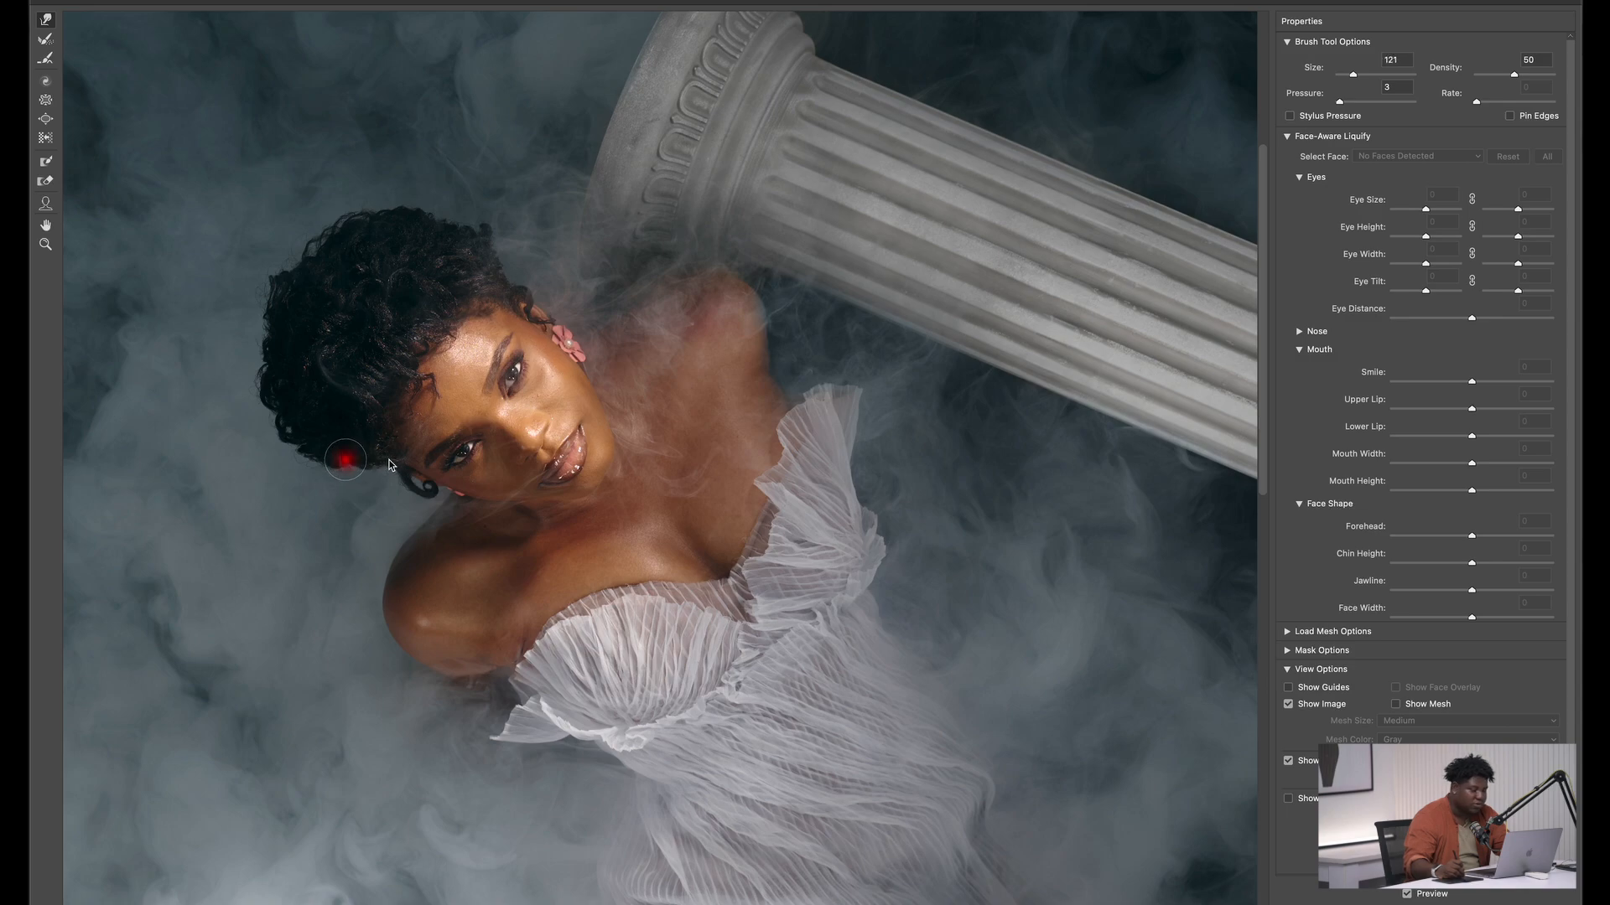
left_click_drag(389, 461, 404, 462, "ctrl+alt")
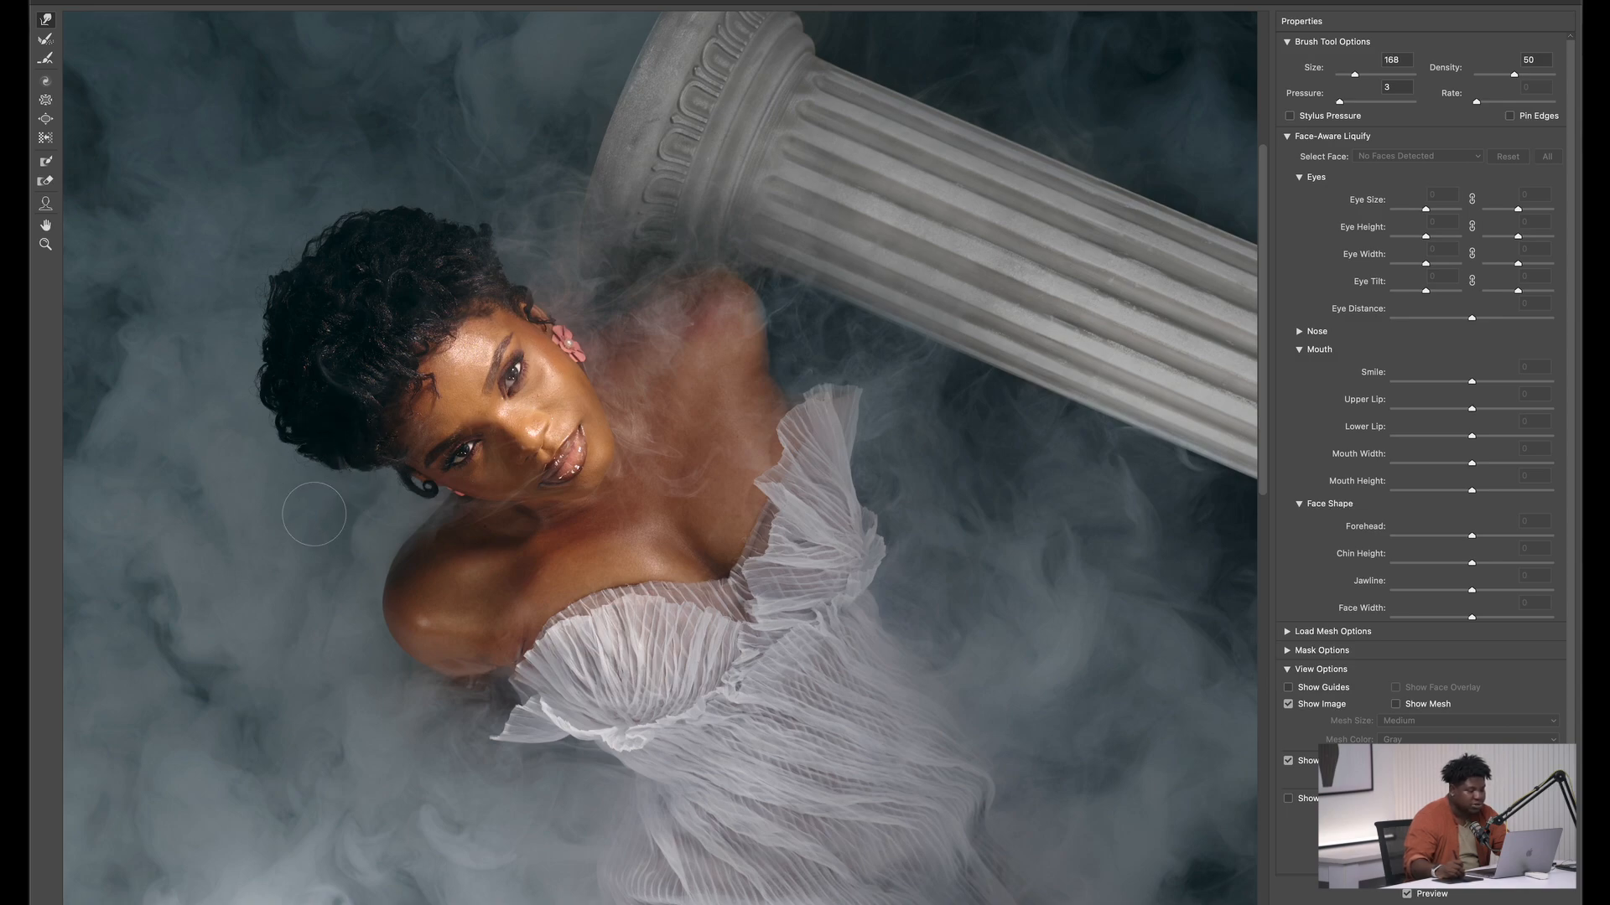
left_click(1404, 902)
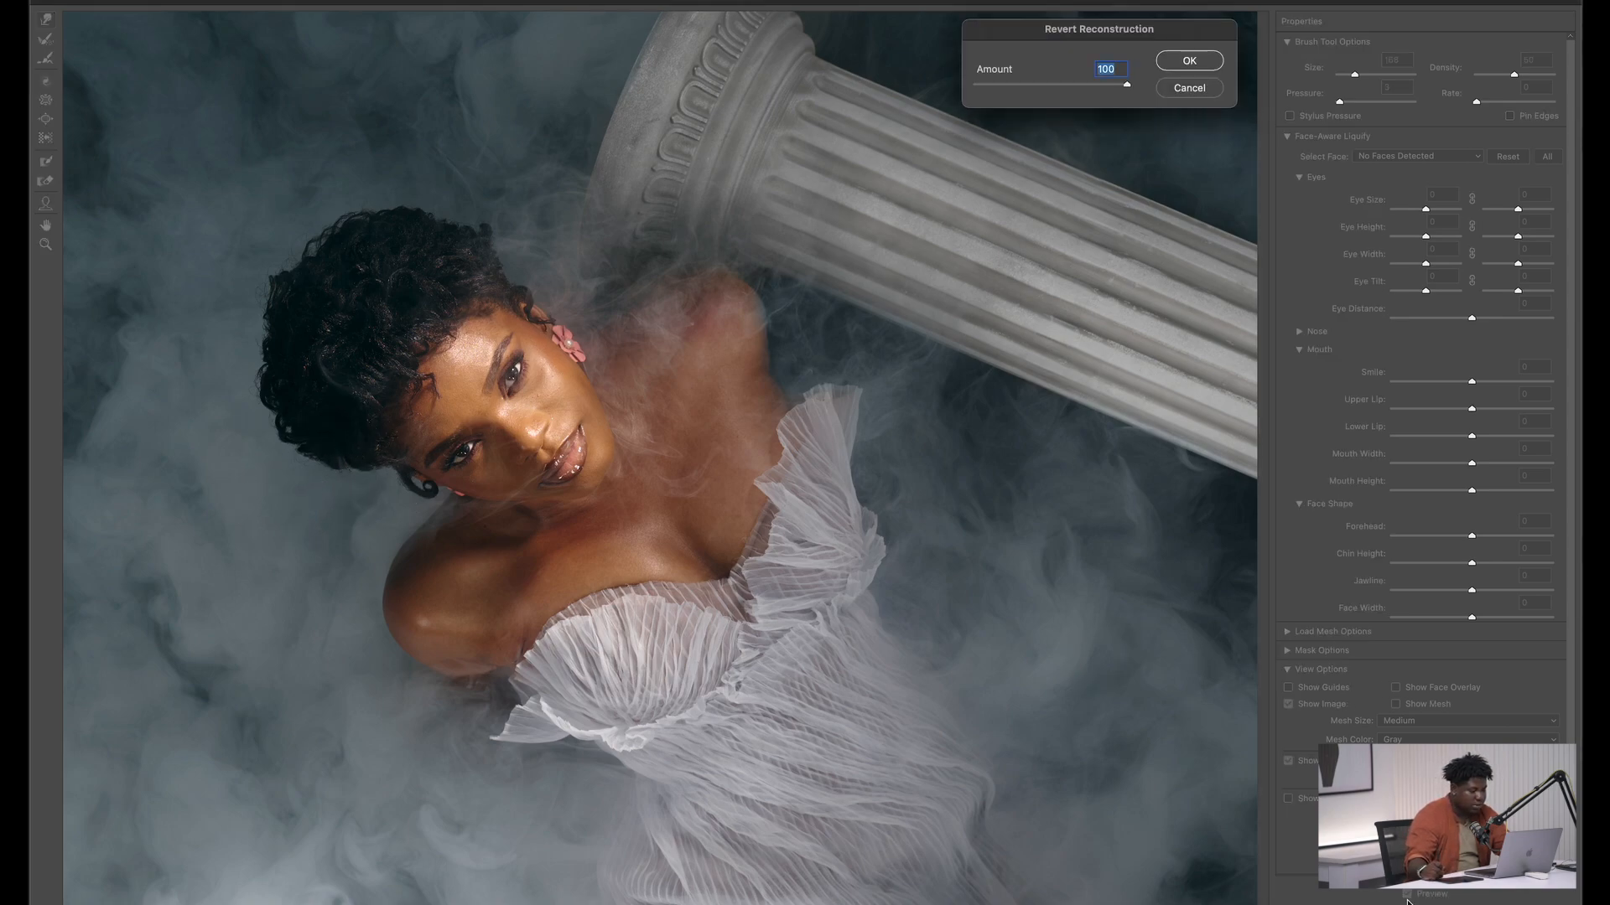
left_click(1167, 90)
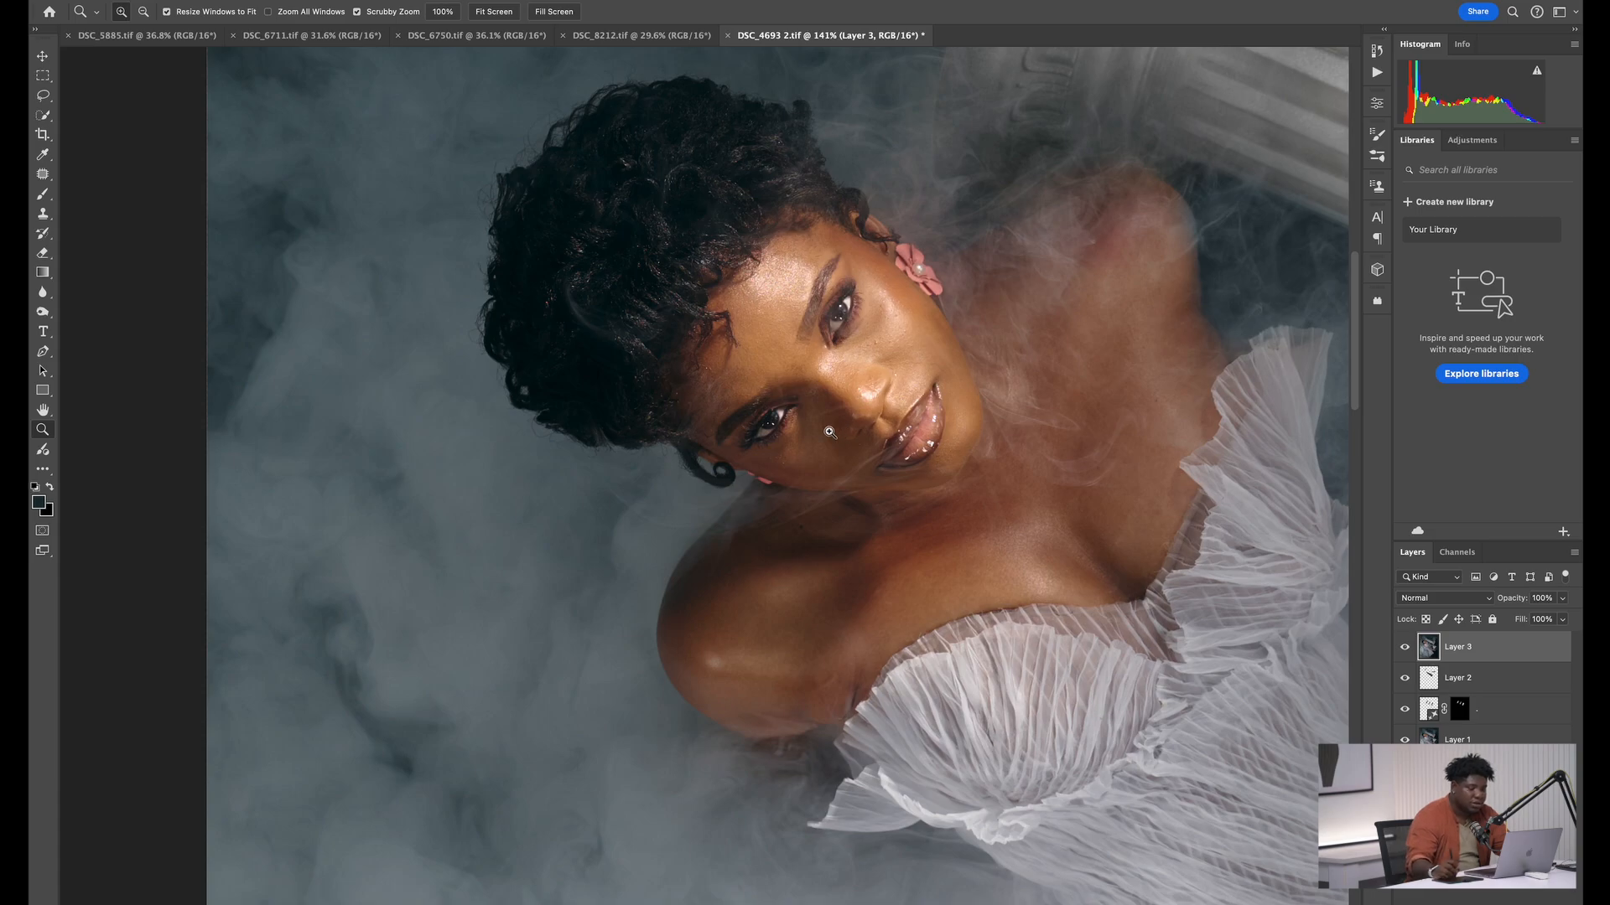
Check the retouched image up close and as a whole, and duplicate the merged layer
left_click_drag(829, 432, 722, 434)
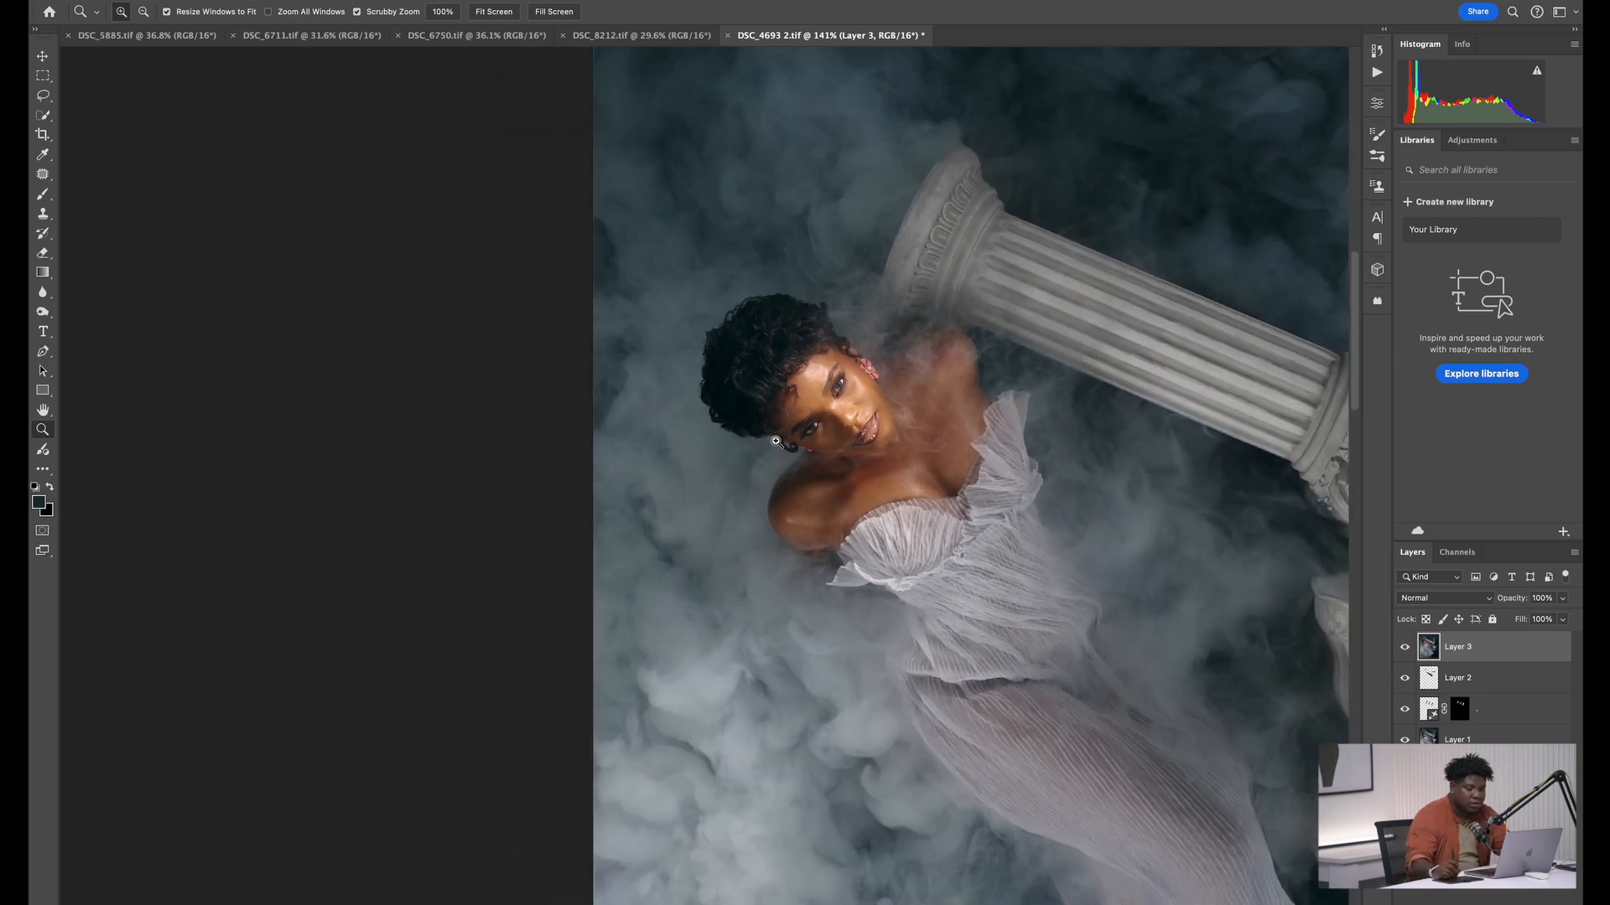
left_click_drag(930, 358, 718, 271)
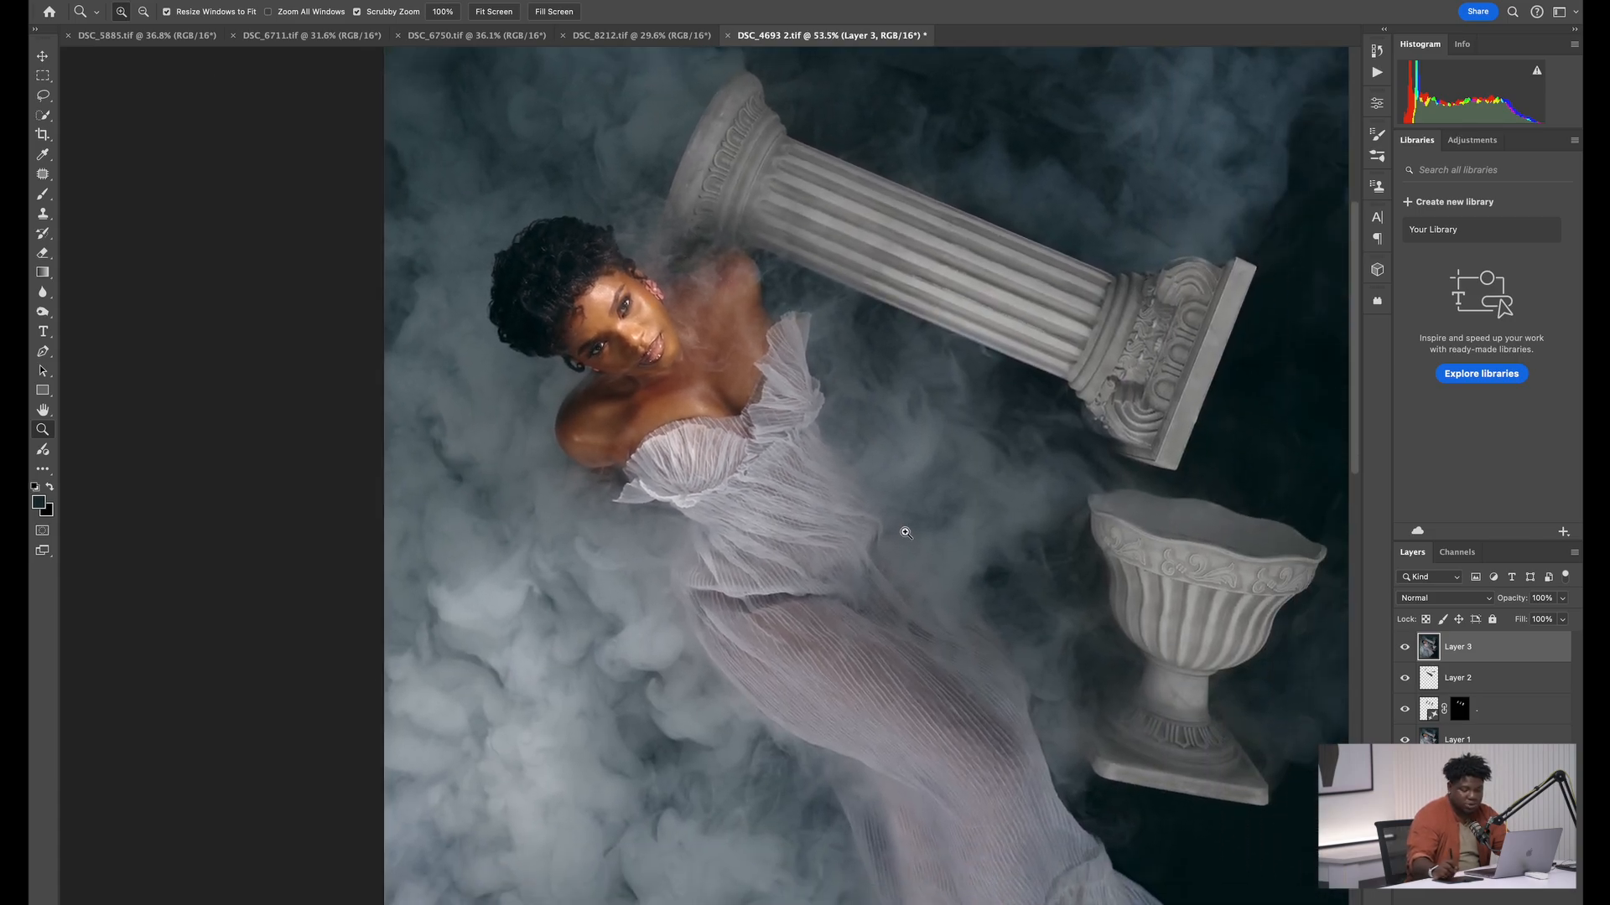
left_click_drag(850, 714, 794, 436)
left_click_drag(1003, 157, 738, 438)
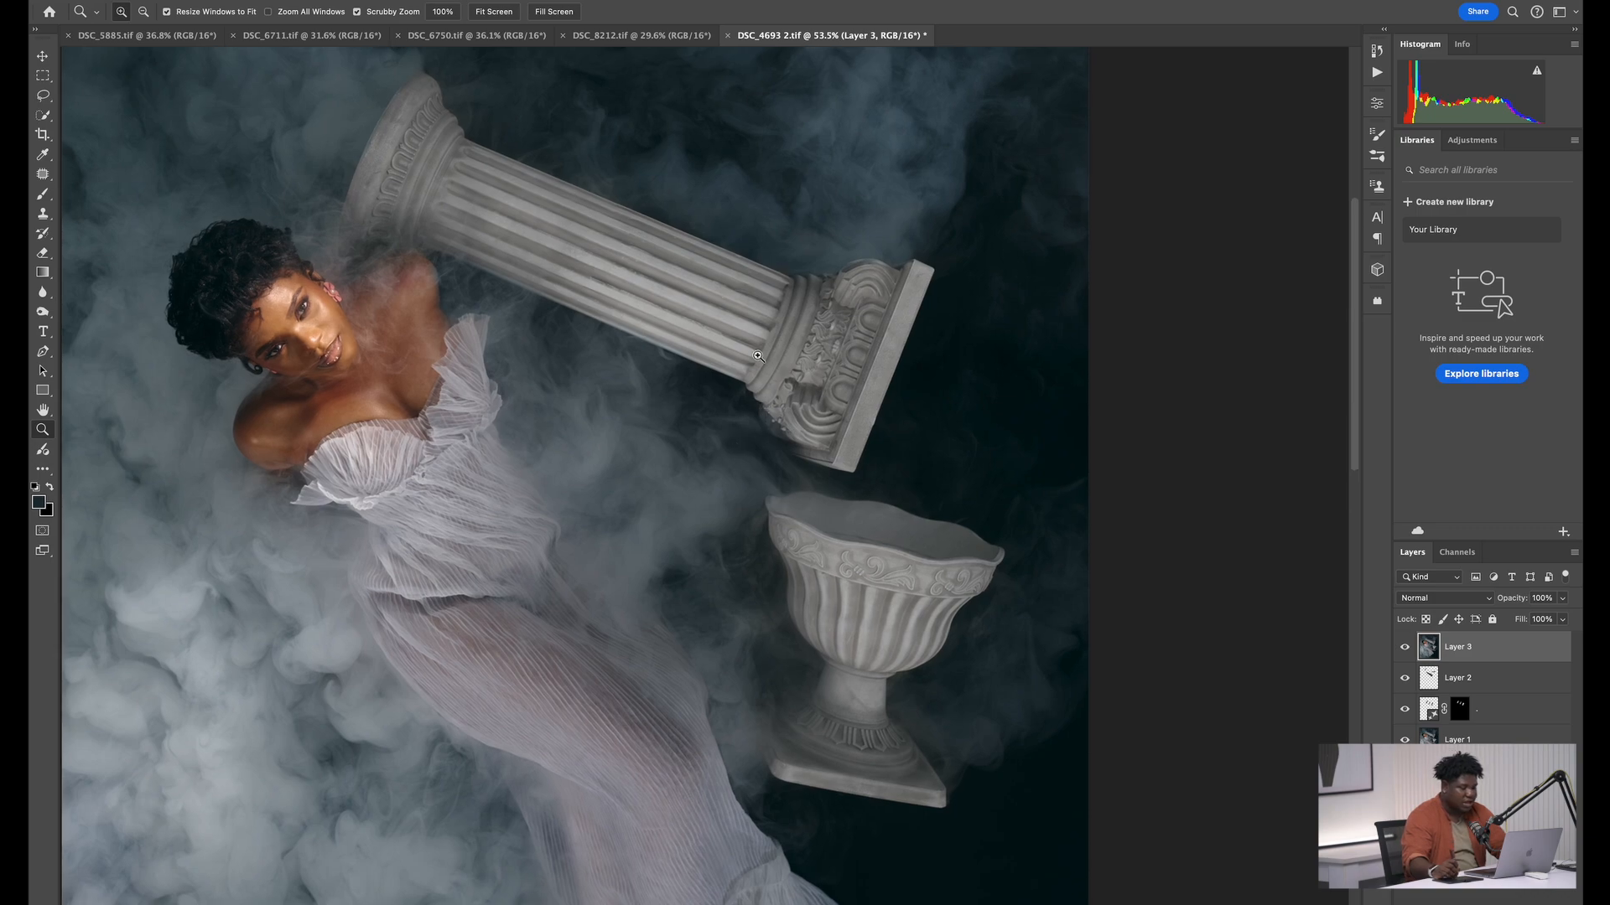
left_click_drag(849, 351, 792, 337)
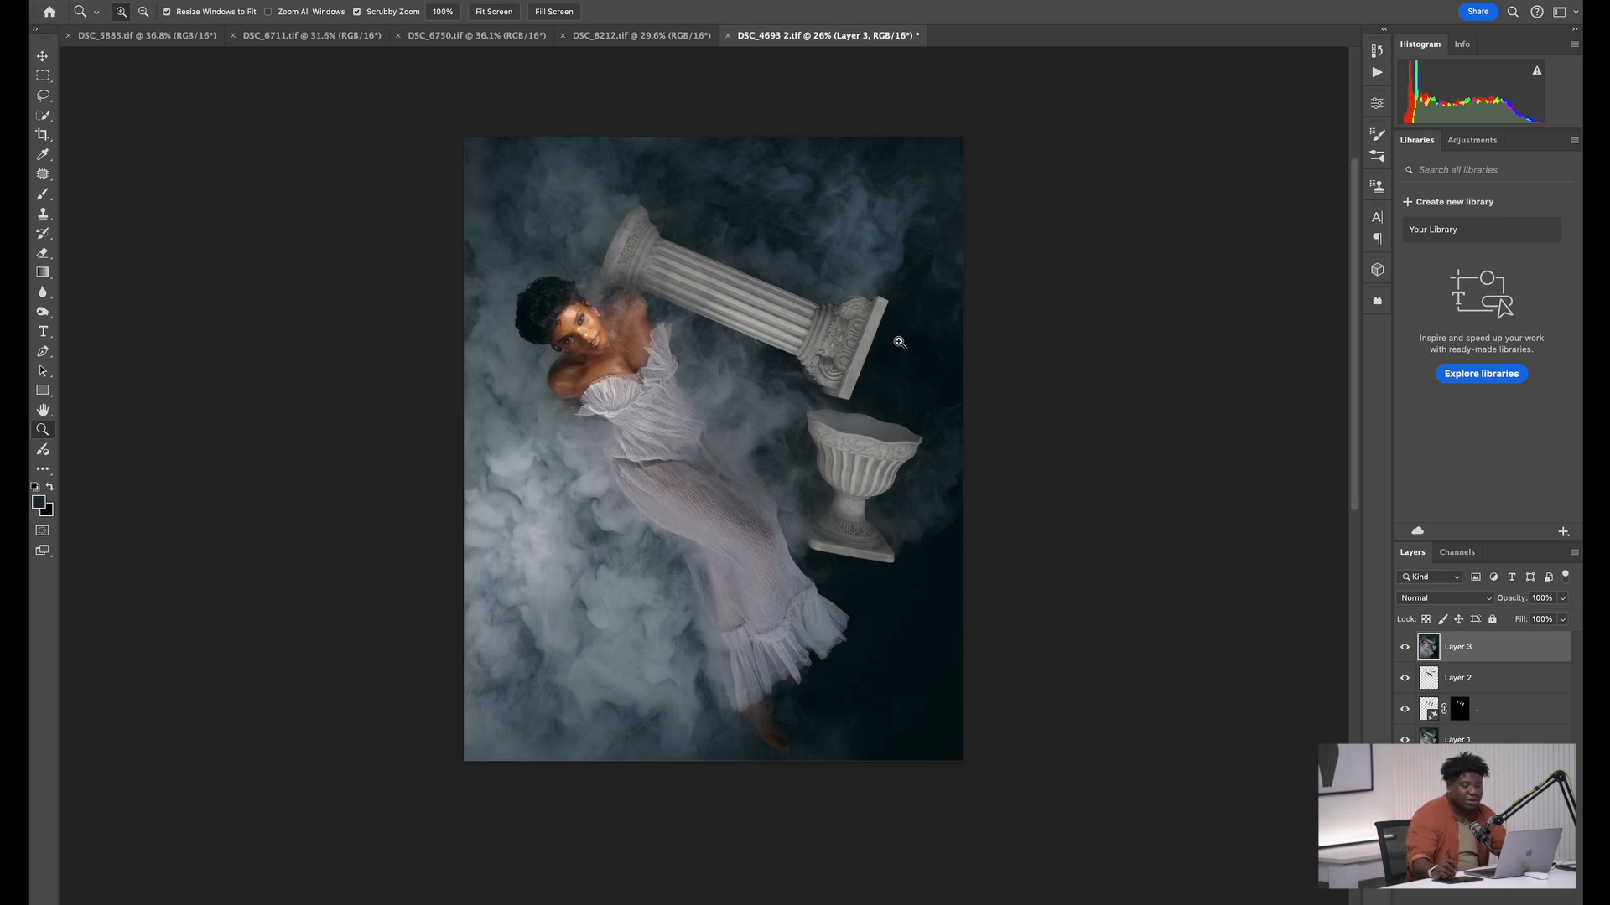
key("ctrl+j")
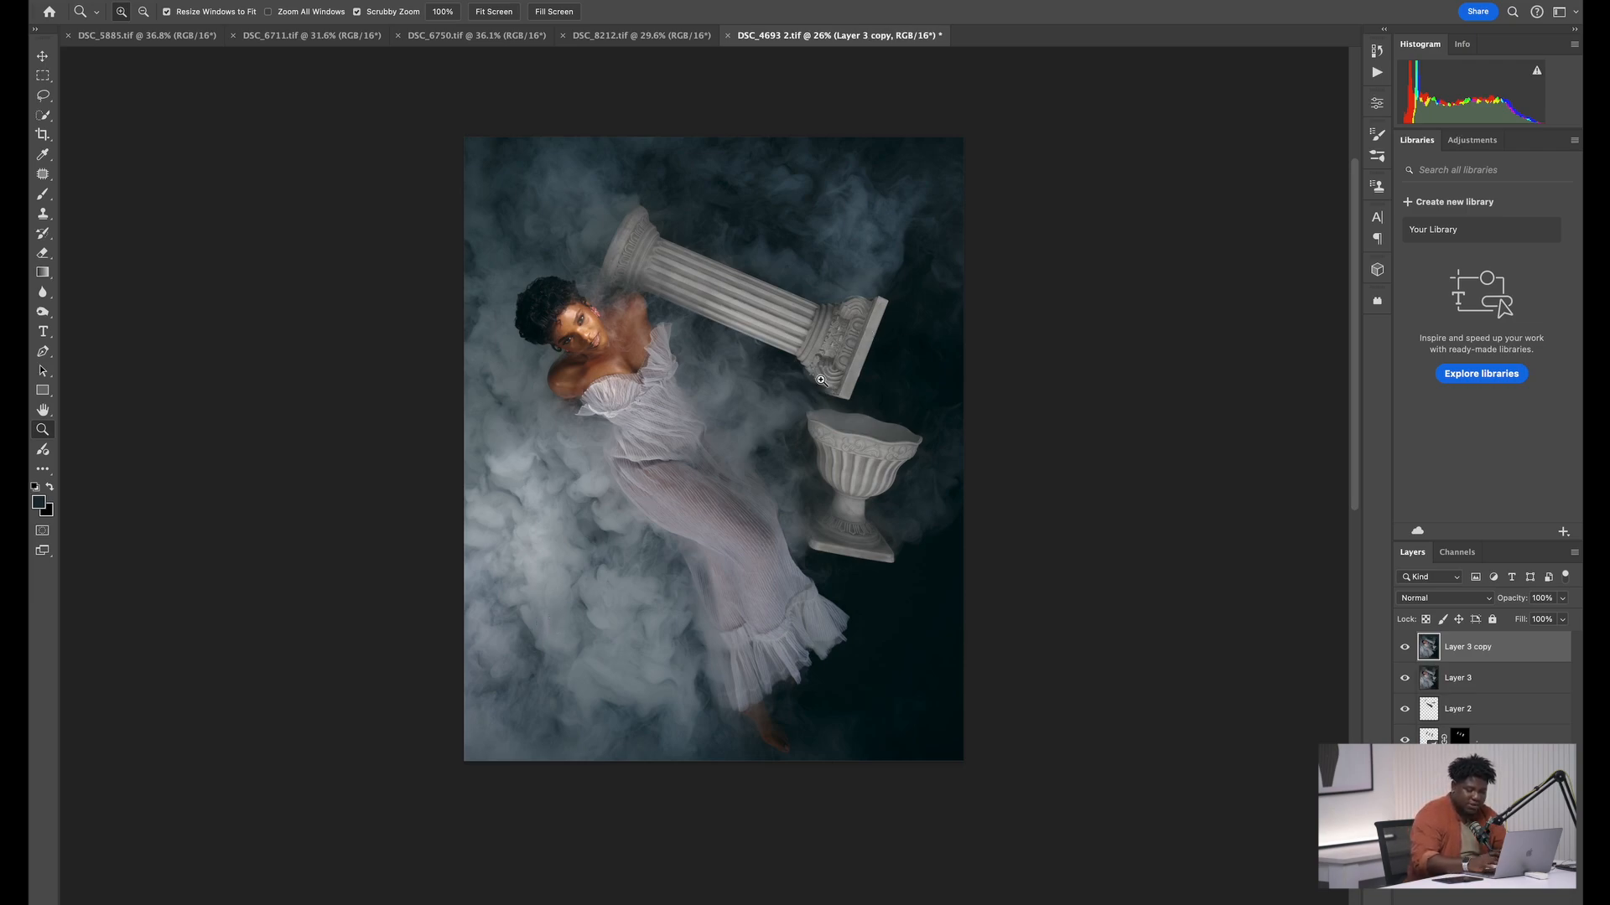
Lasso the column's carved capital with the dark background out to the image edge and run Generative Fill with the prompt "Greek pillar"
left_click_drag(791, 347, 828, 341)
key("l")
mouse_move(862, 278)
left_mouse_down()
mouse_move(796, 304)
mouse_move(780, 367)
mouse_move(797, 387)
mouse_move(825, 413)
mouse_move(1025, 452)
mouse_move(1039, 358)
mouse_move(999, 308)
mouse_move(894, 282)
left_mouse_up()
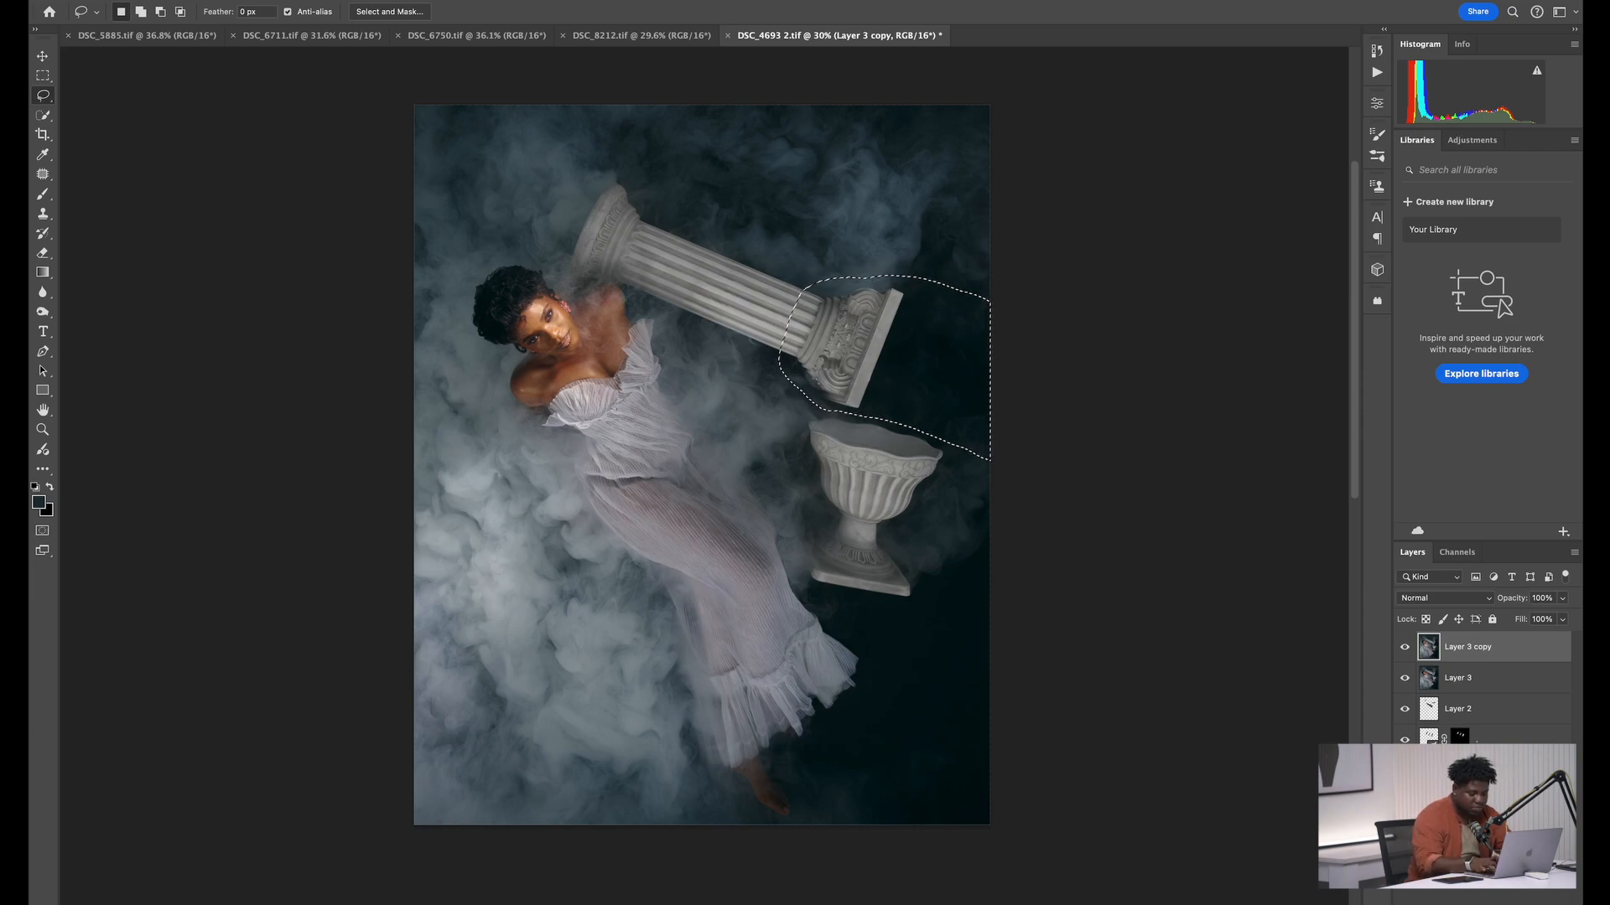
key("Return")
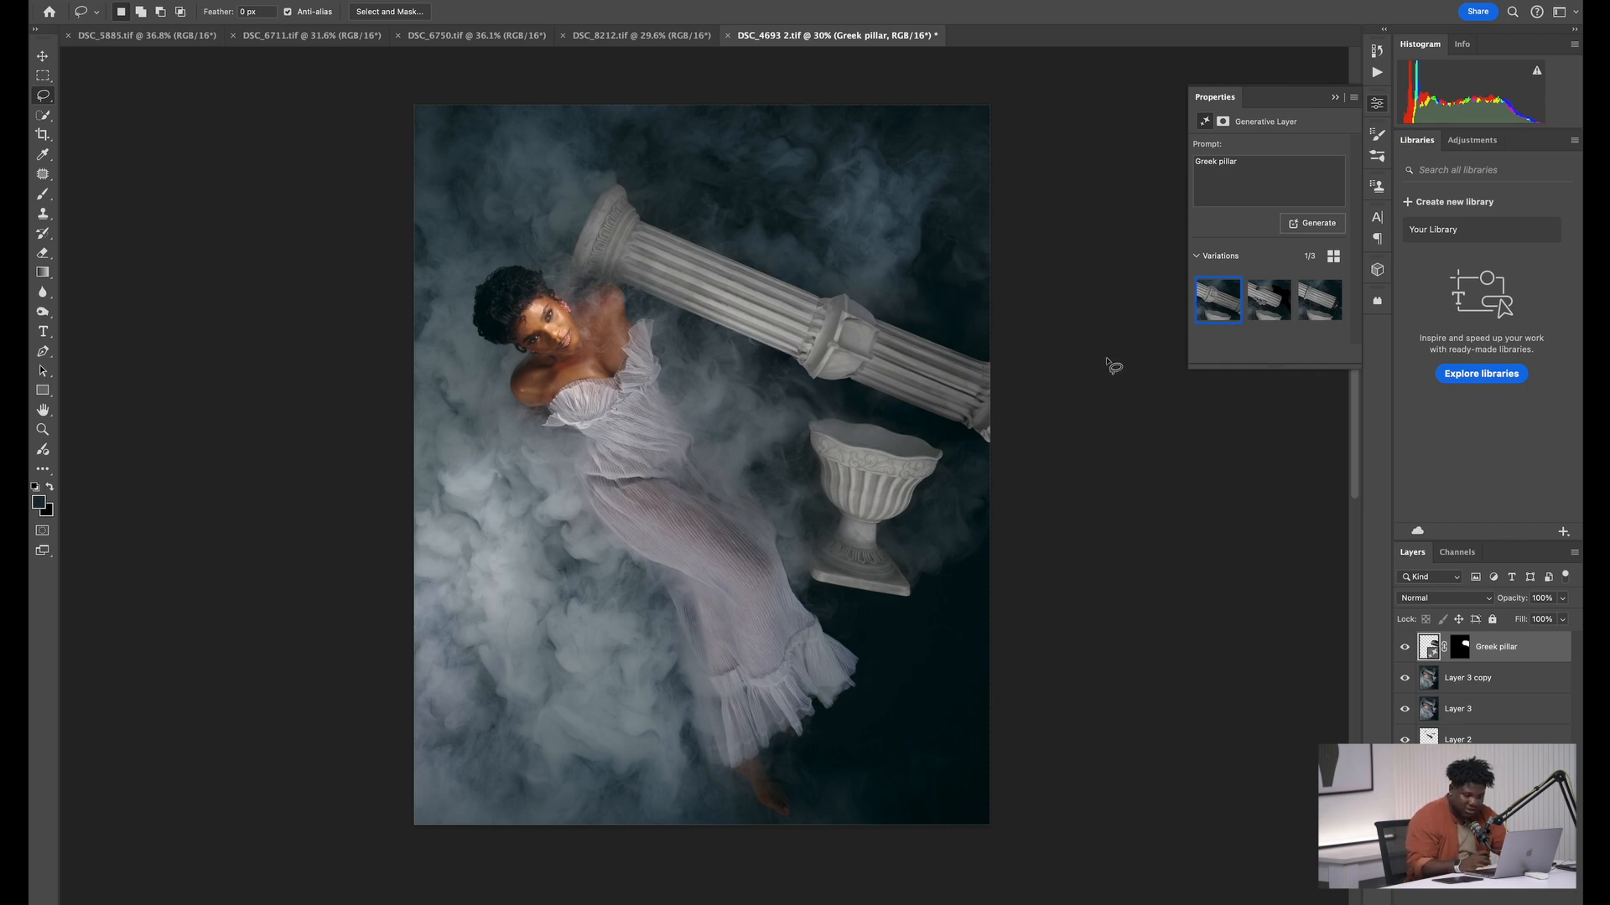
Preview the second Greek pillar variation and select the third one
left_click(1273, 306)
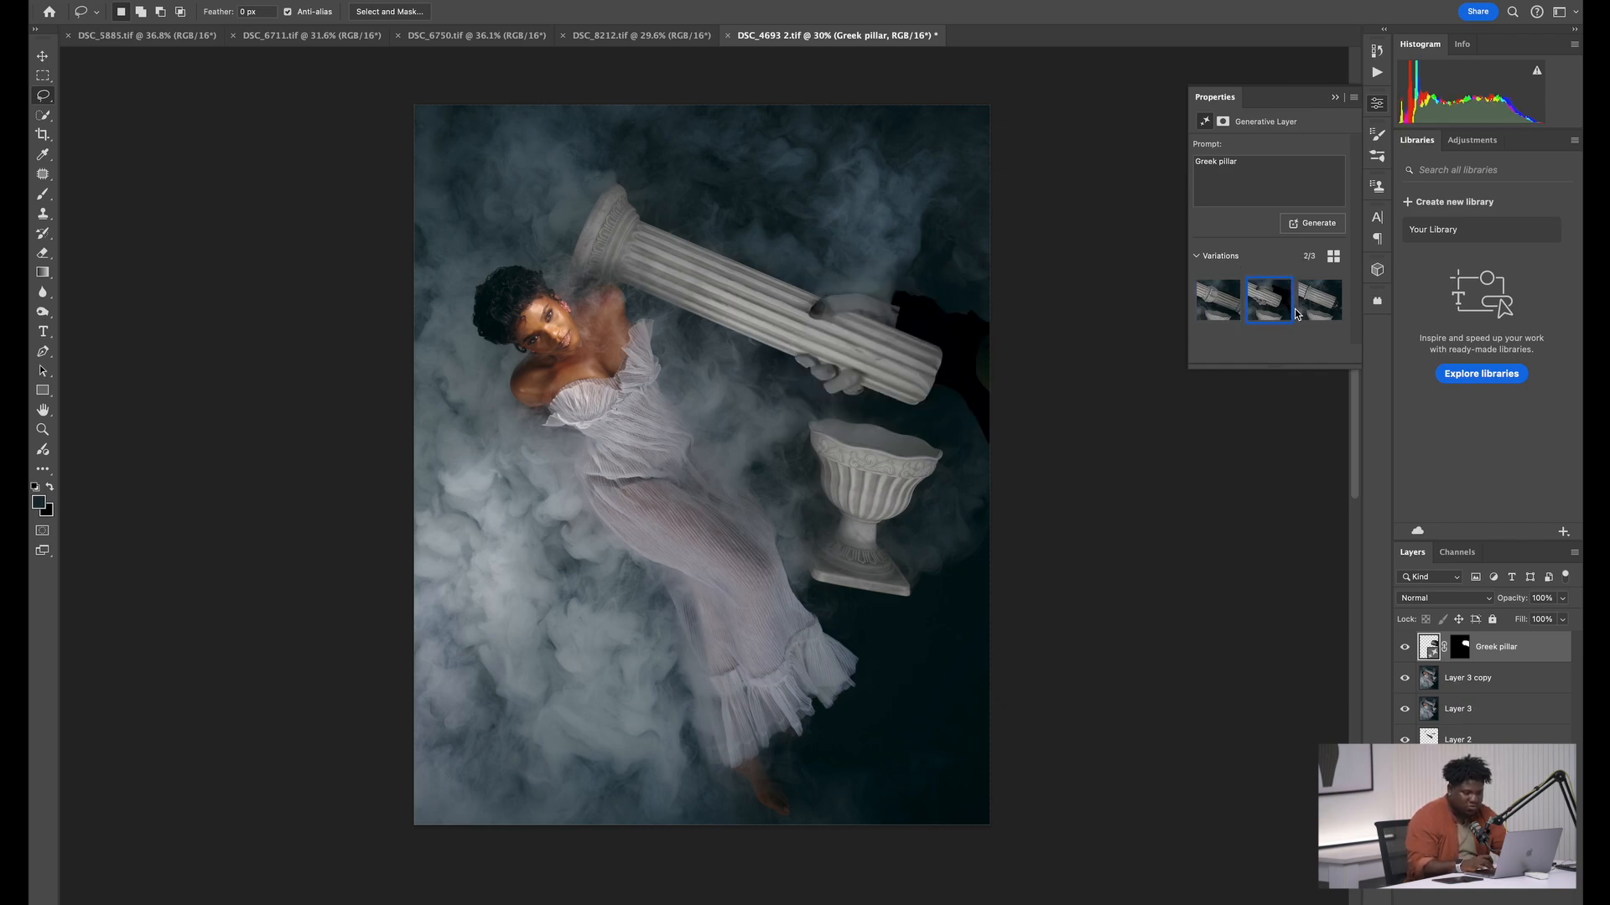
left_click(1323, 307)
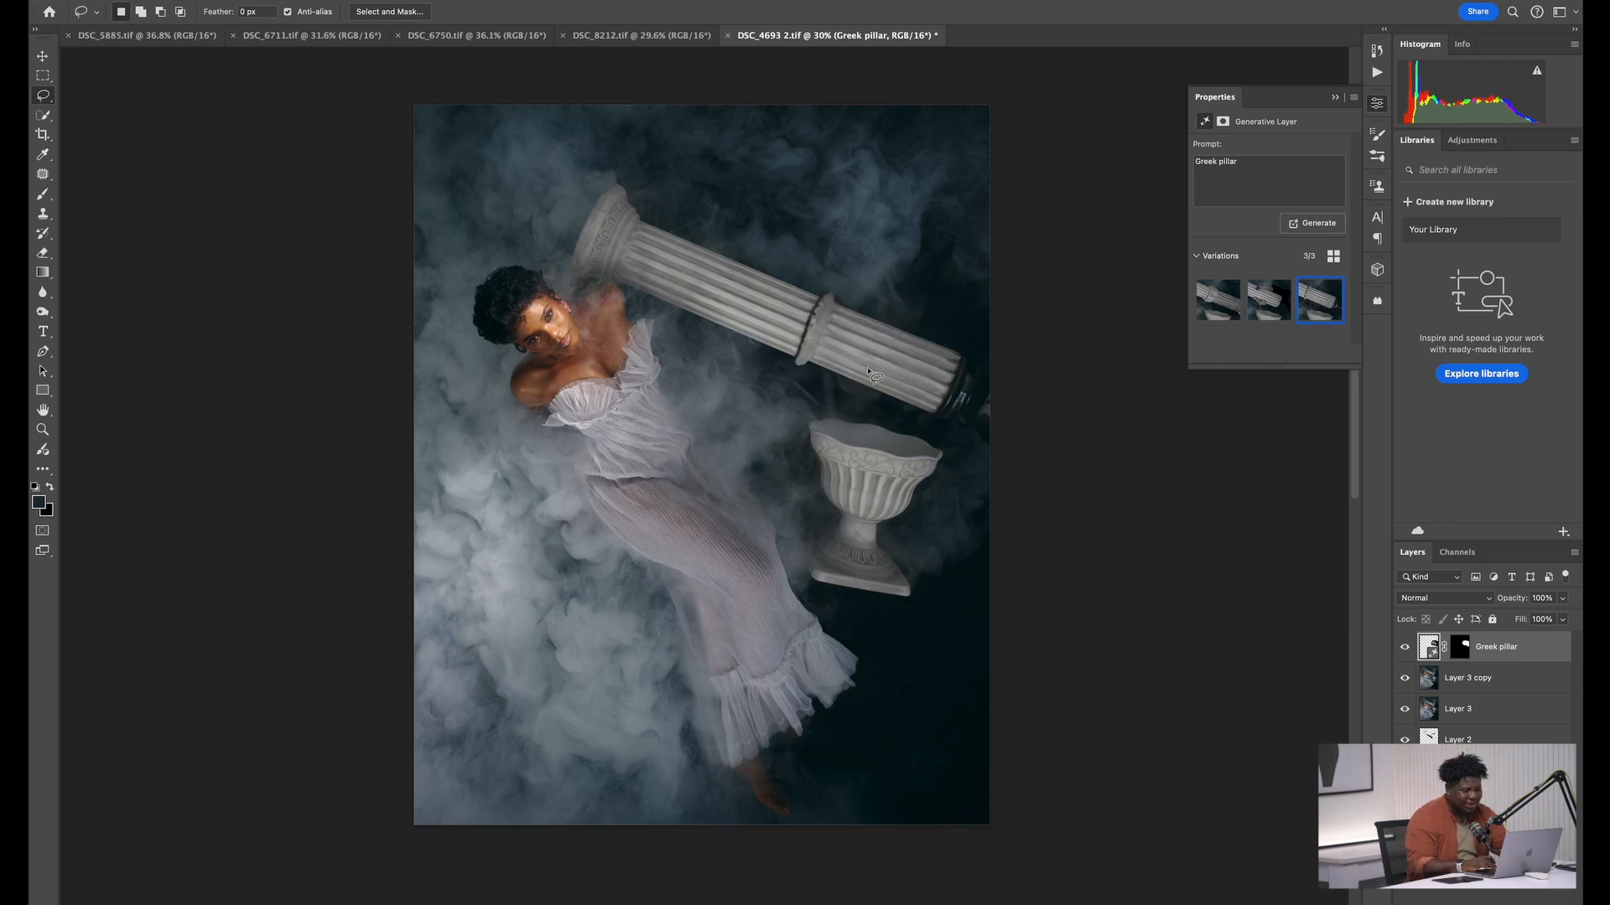
Lasso the pillar's middle ring and its dark end at the image edge, run Generative Fill with the prompt "." and select the third variation
left_click(936, 382)
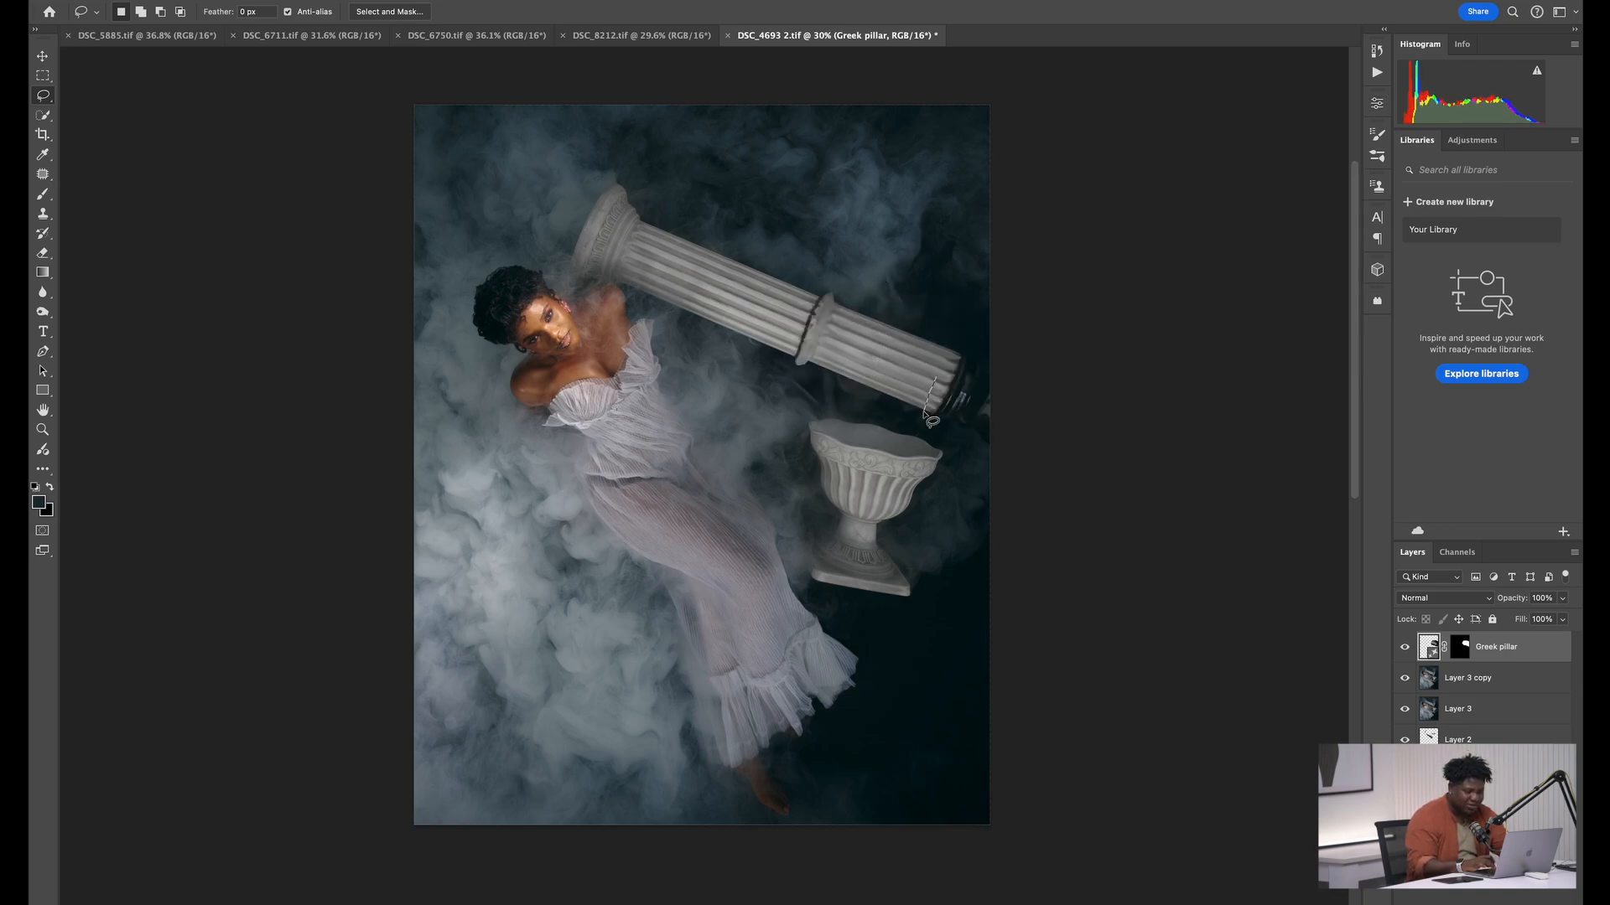
left_click_drag(972, 344, 968, 338)
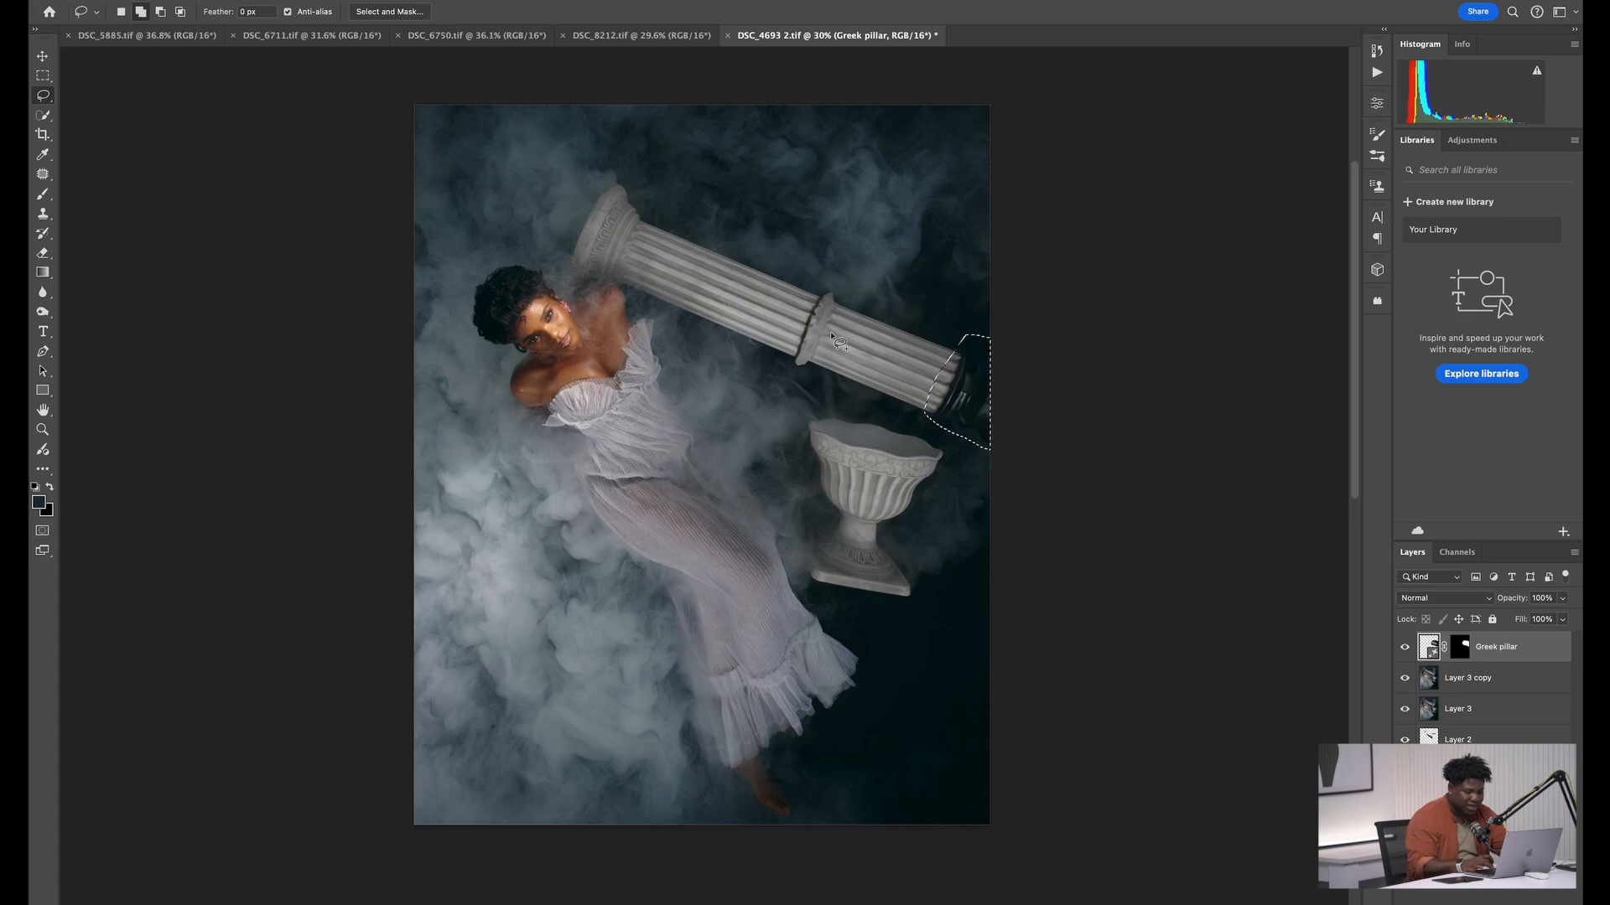
mouse_move(807, 315)
left_mouse_down()
mouse_move(792, 369)
mouse_move(818, 371)
mouse_move(840, 295)
mouse_move(826, 288)
mouse_move(806, 312)
left_mouse_up()
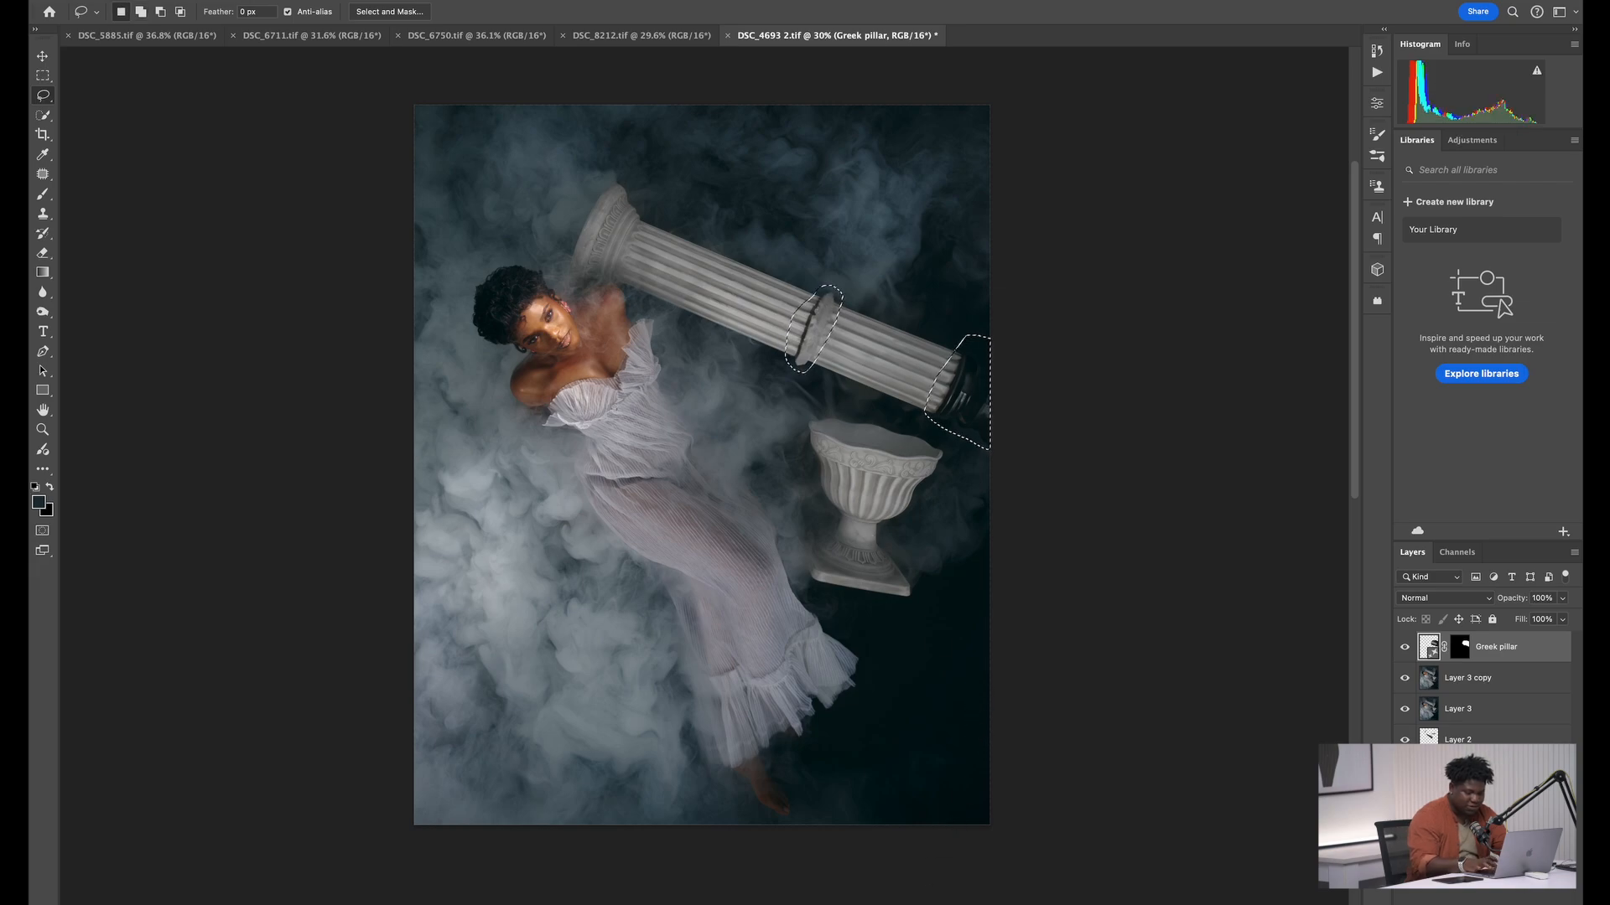
key("F2")
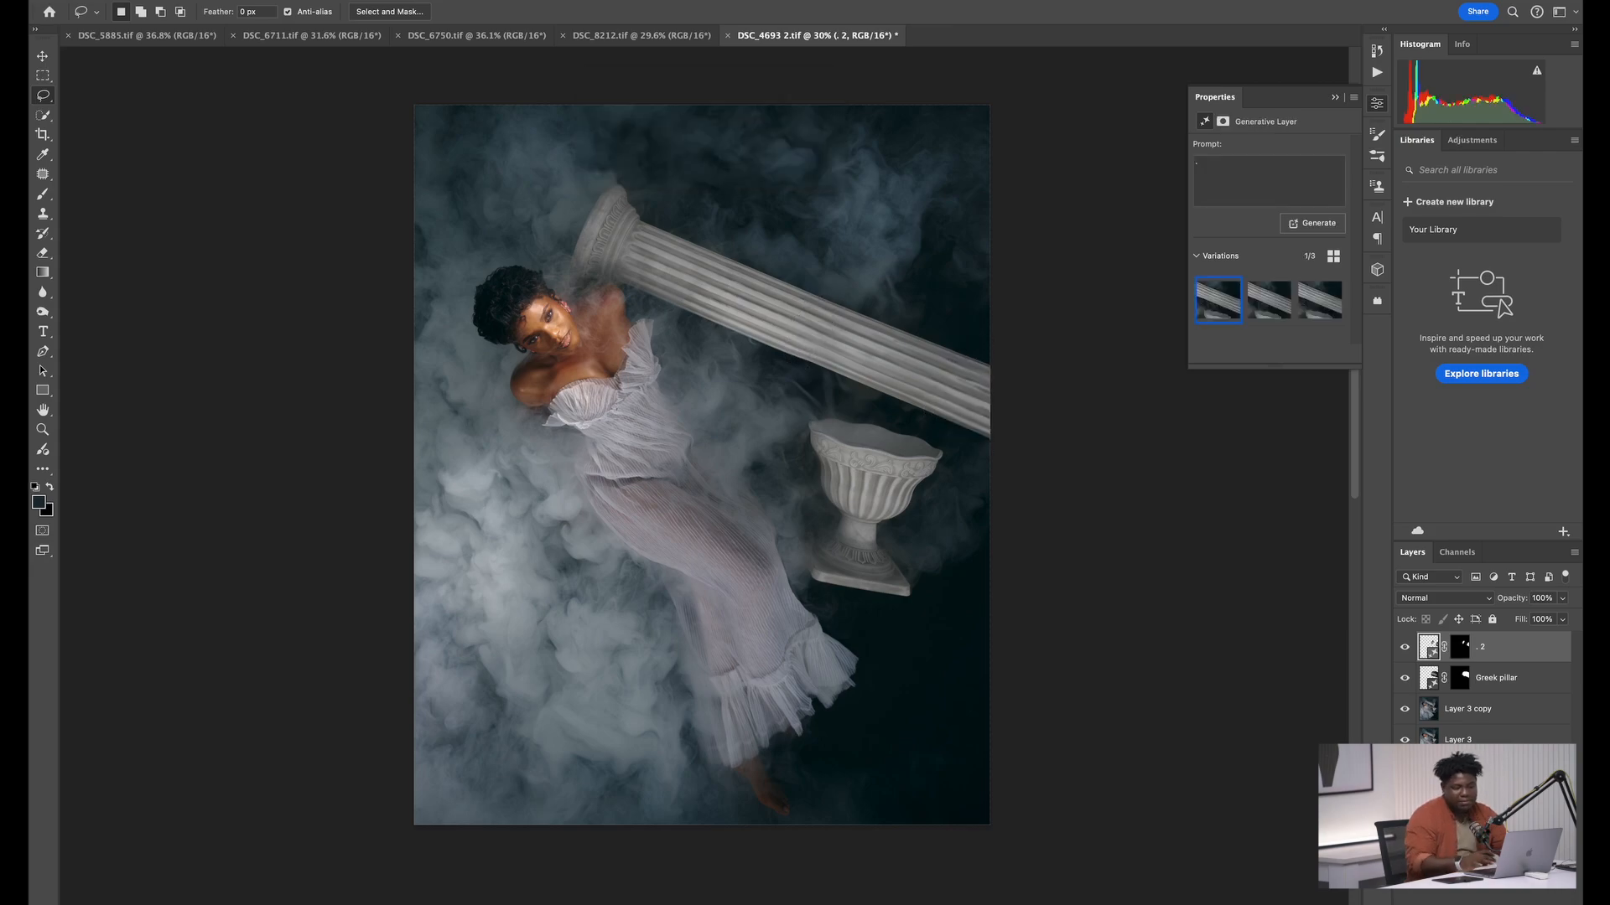
left_click(1269, 304)
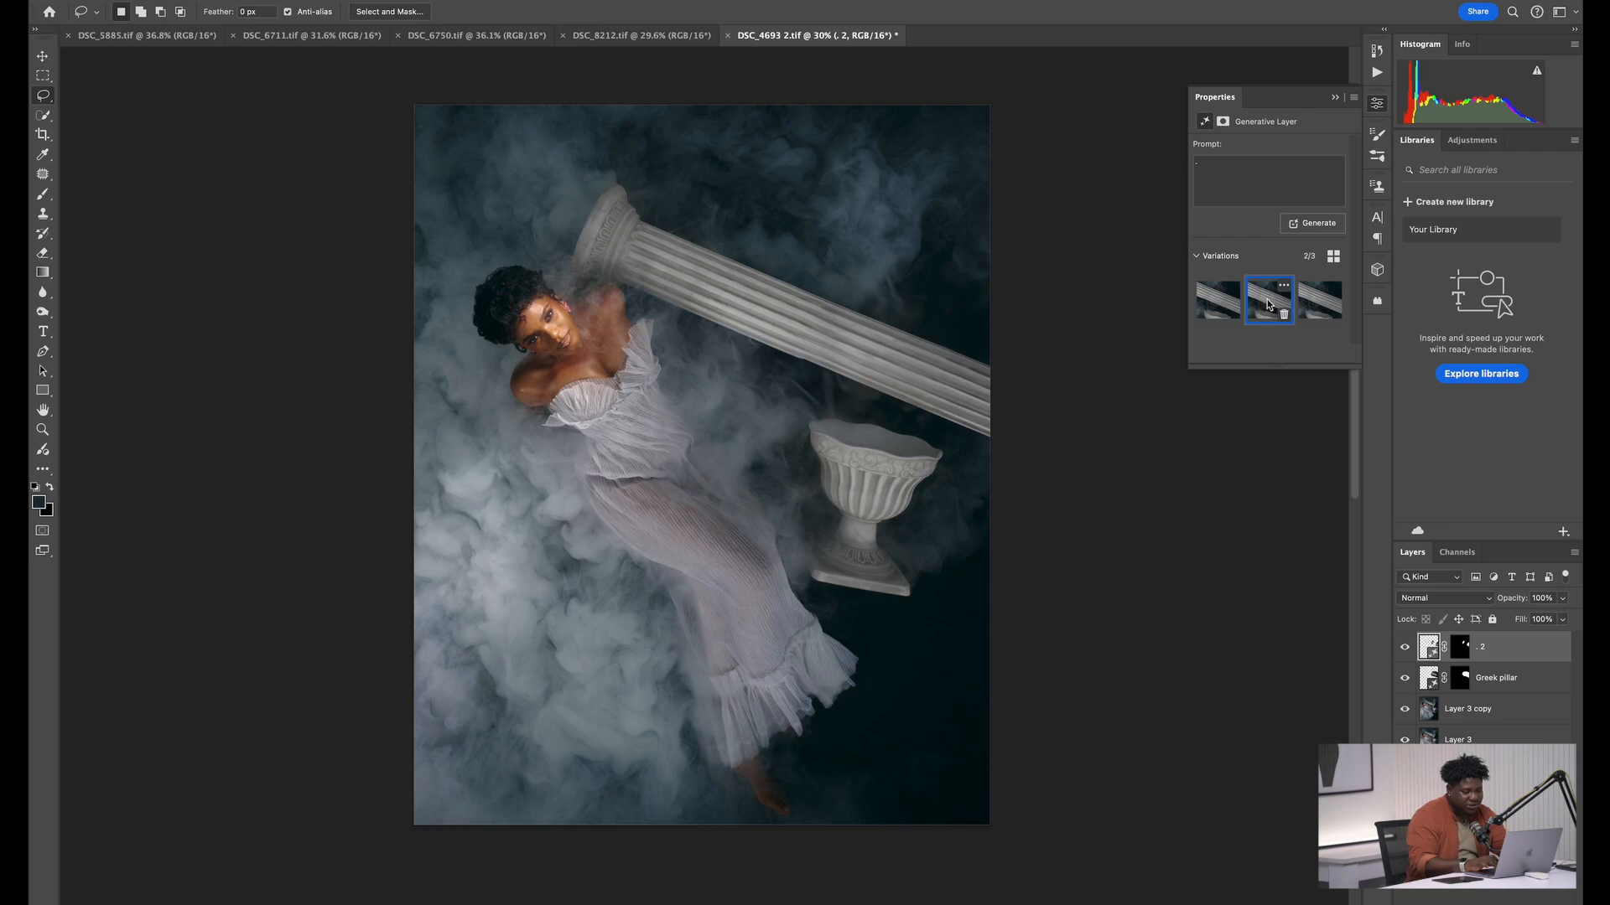
left_click(1319, 301)
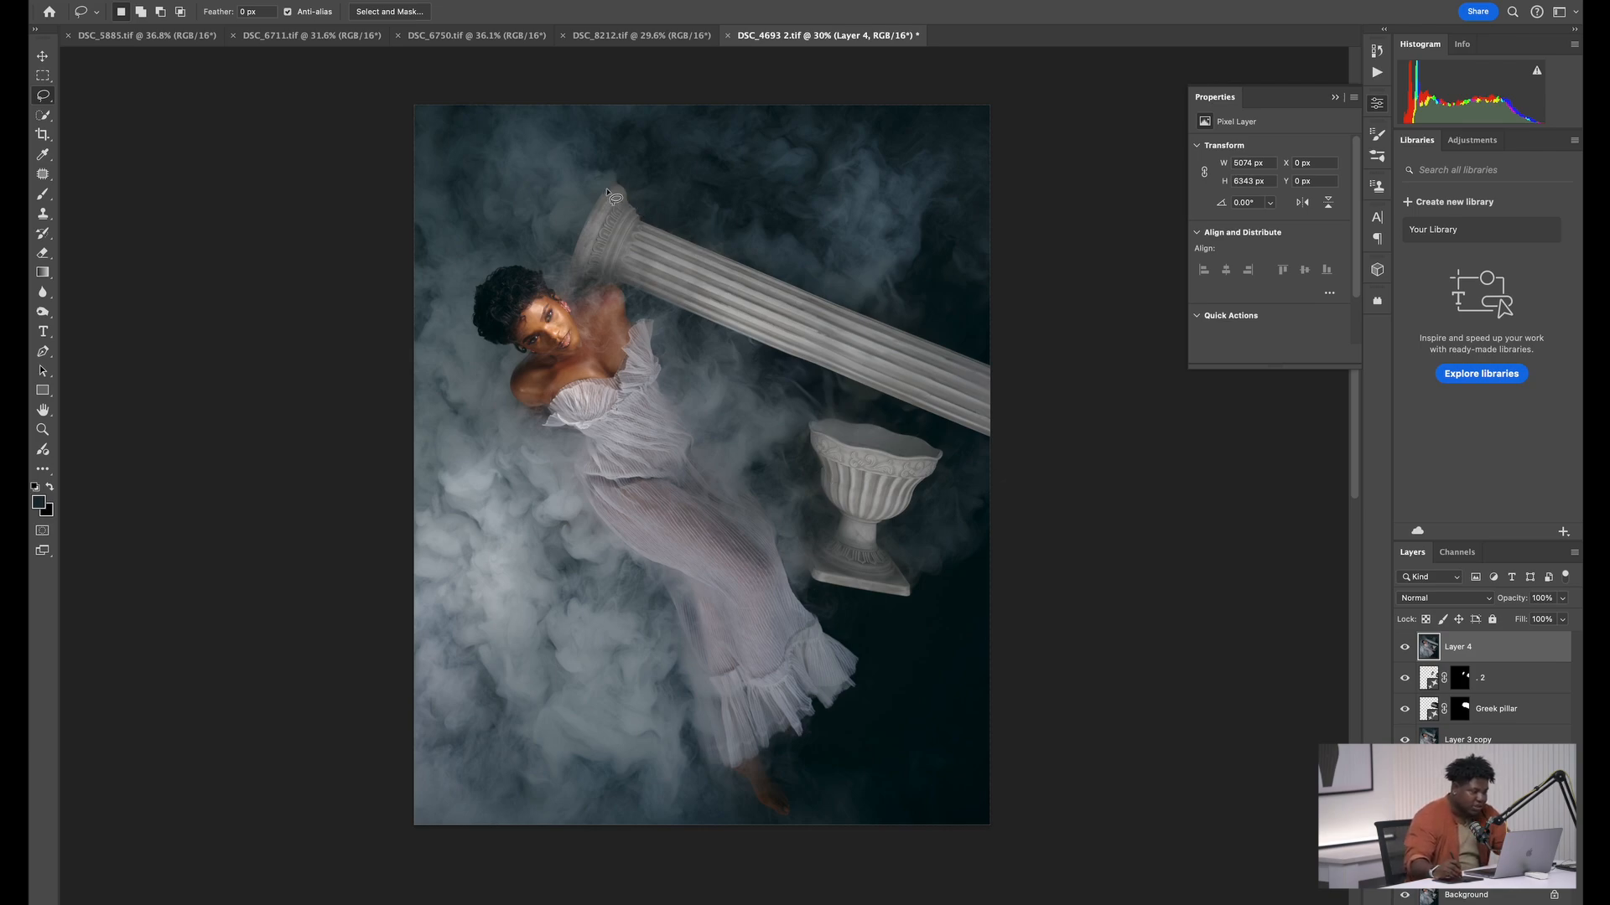
Lasso the whole extended pillar on the merged layer, trim the selection closer to its upper edge and copy it to a new layer
mouse_move(620, 167)
left_mouse_down()
mouse_move(562, 246)
mouse_move(560, 272)
mouse_move(581, 288)
mouse_move(960, 437)
mouse_move(998, 445)
mouse_move(1016, 429)
mouse_move(966, 301)
mouse_move(620, 168)
left_mouse_up()
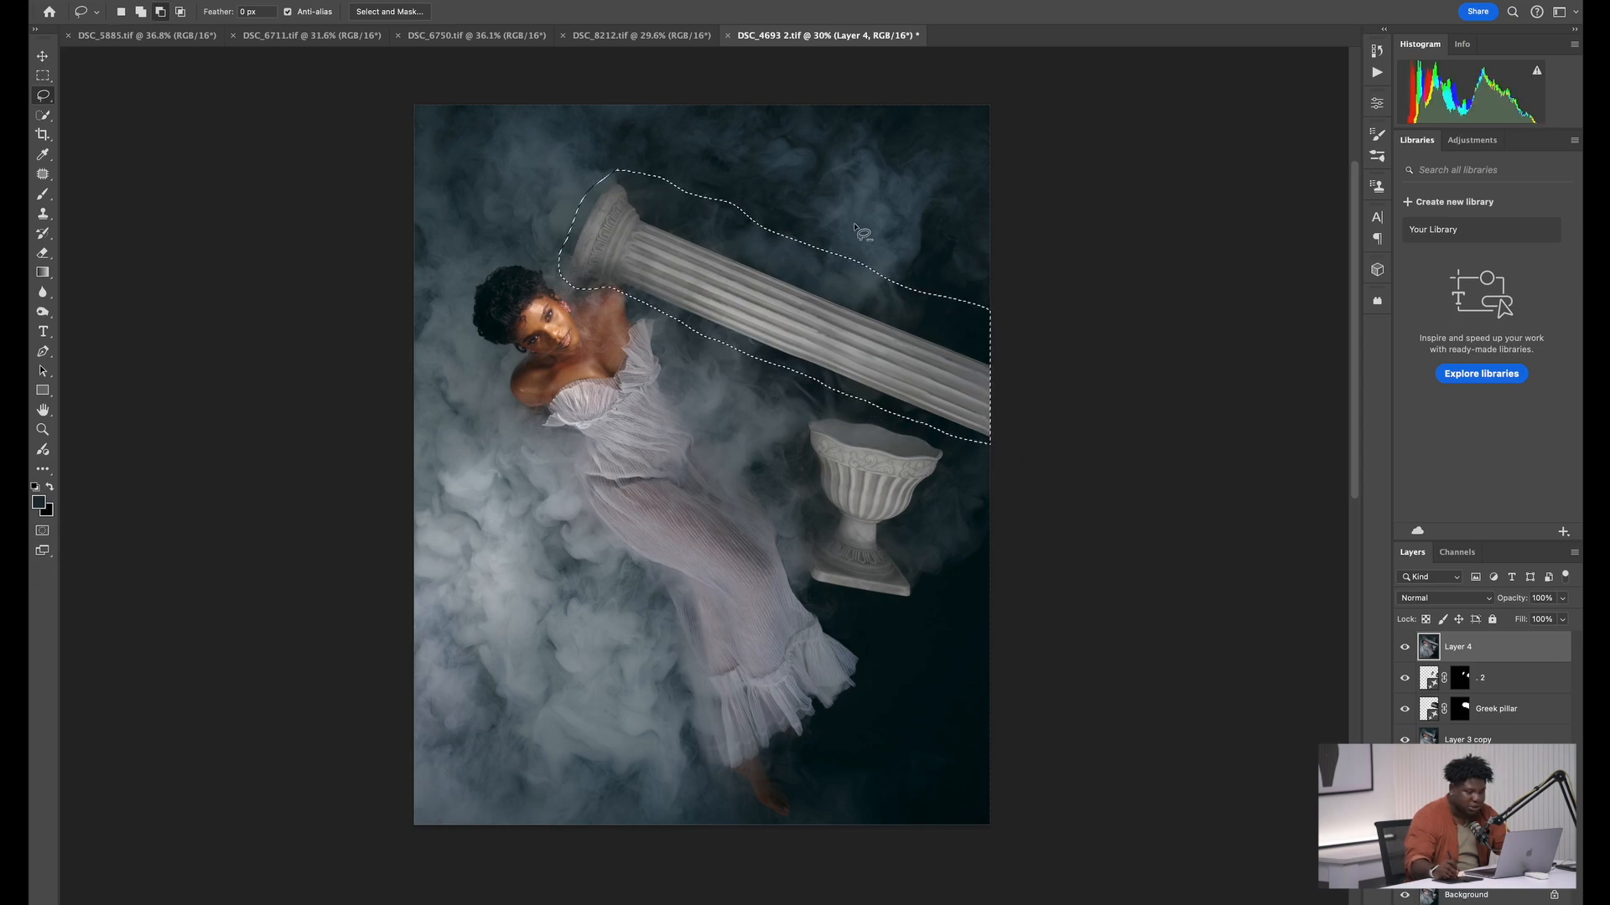
mouse_move(941, 262)
left_mouse_down()
mouse_move(1028, 335)
mouse_move(941, 326)
mouse_move(597, 159)
left_mouse_up()
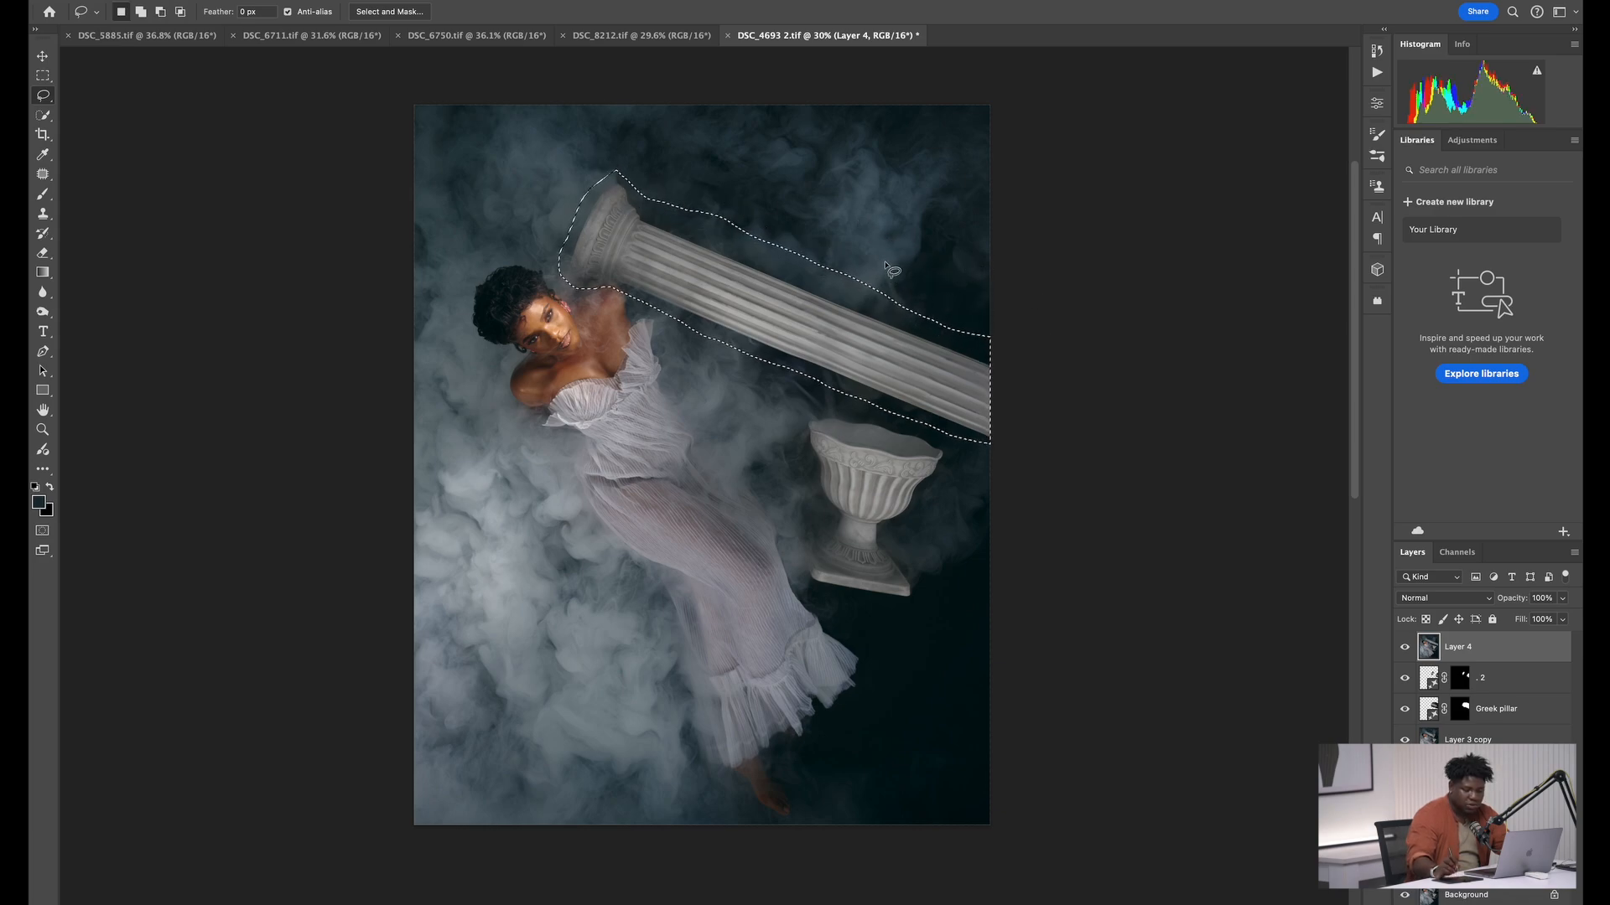
key("ctrl+j")
key("v")
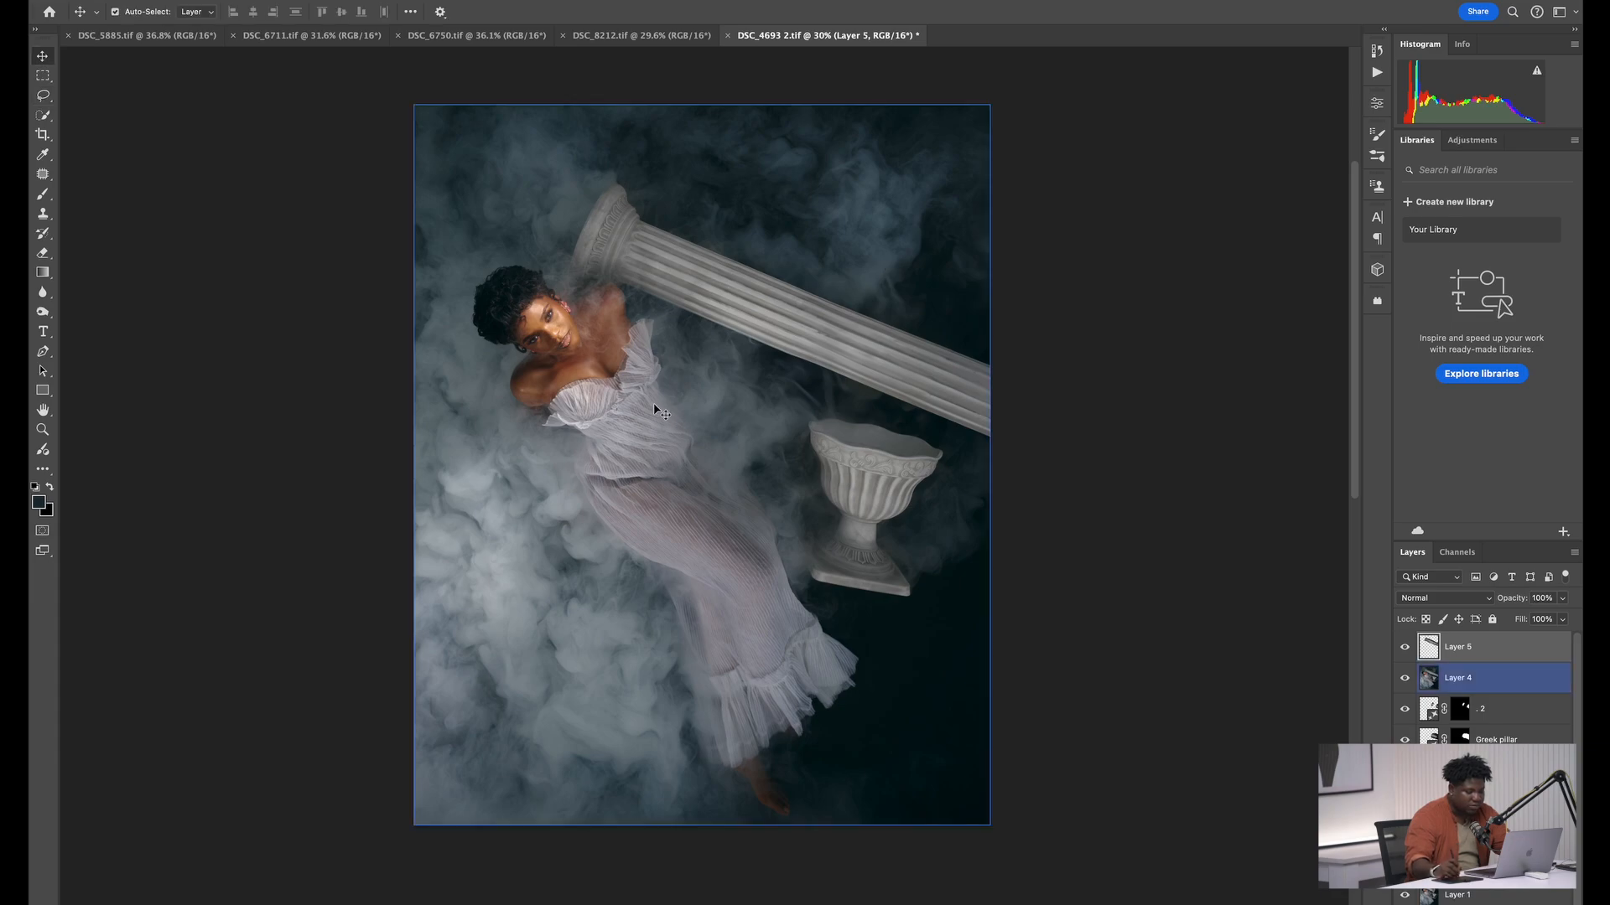
Move the copied pillar to the lower left of the image and rotate it clockwise until it stands nearly upright at the left edge
left_click_drag(738, 312, 542, 591)
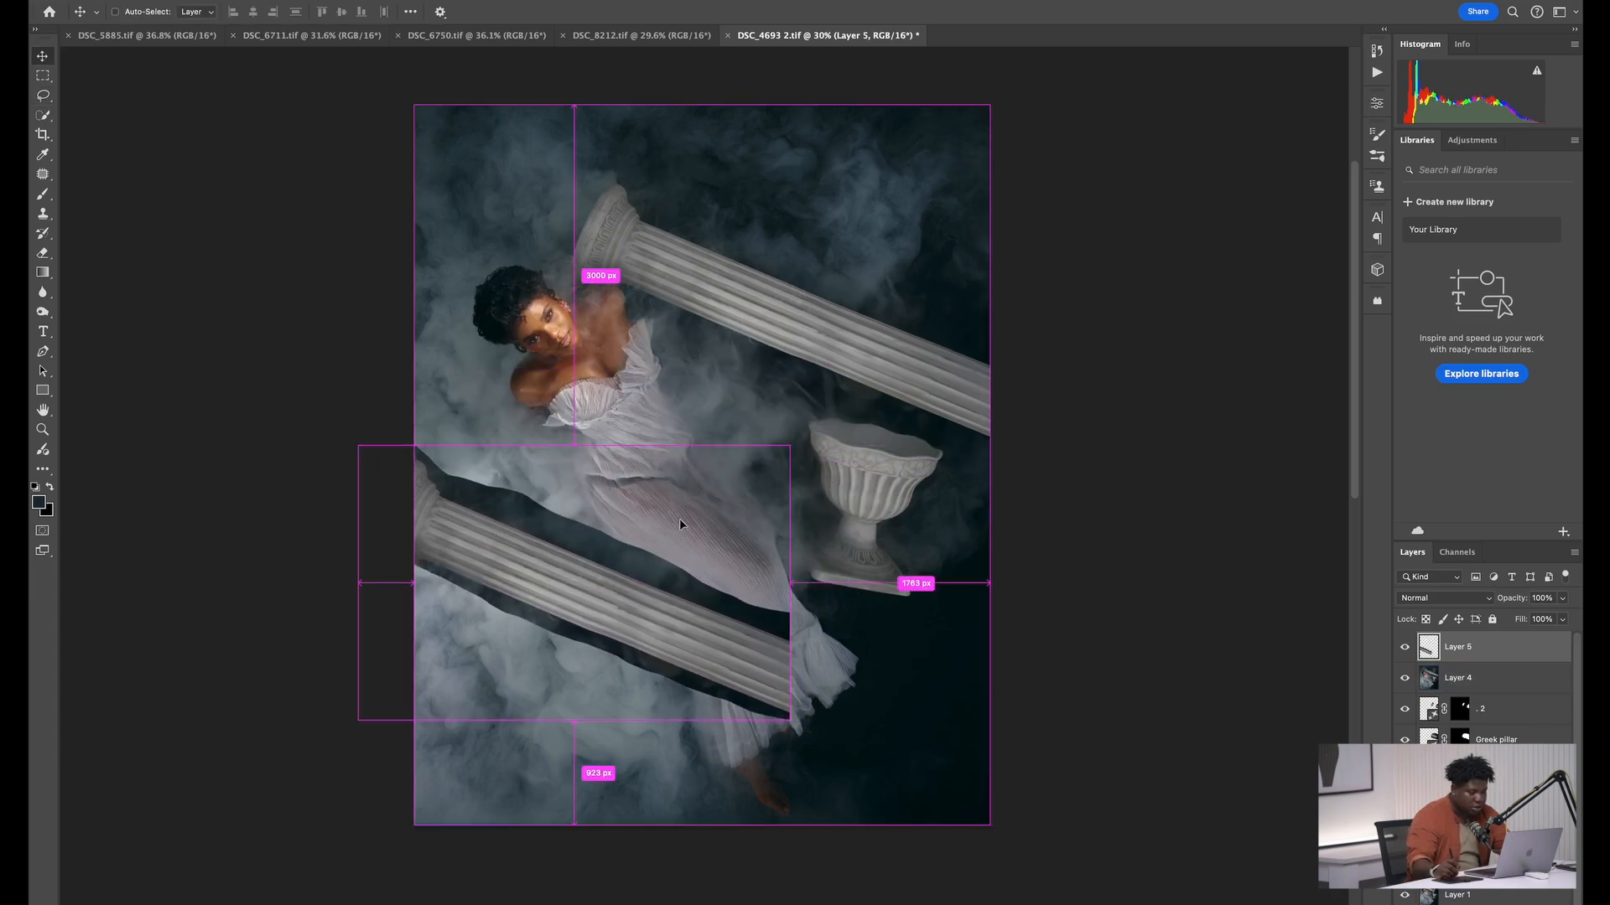
key("ctrl+t")
left_click_drag(819, 745, 544, 875)
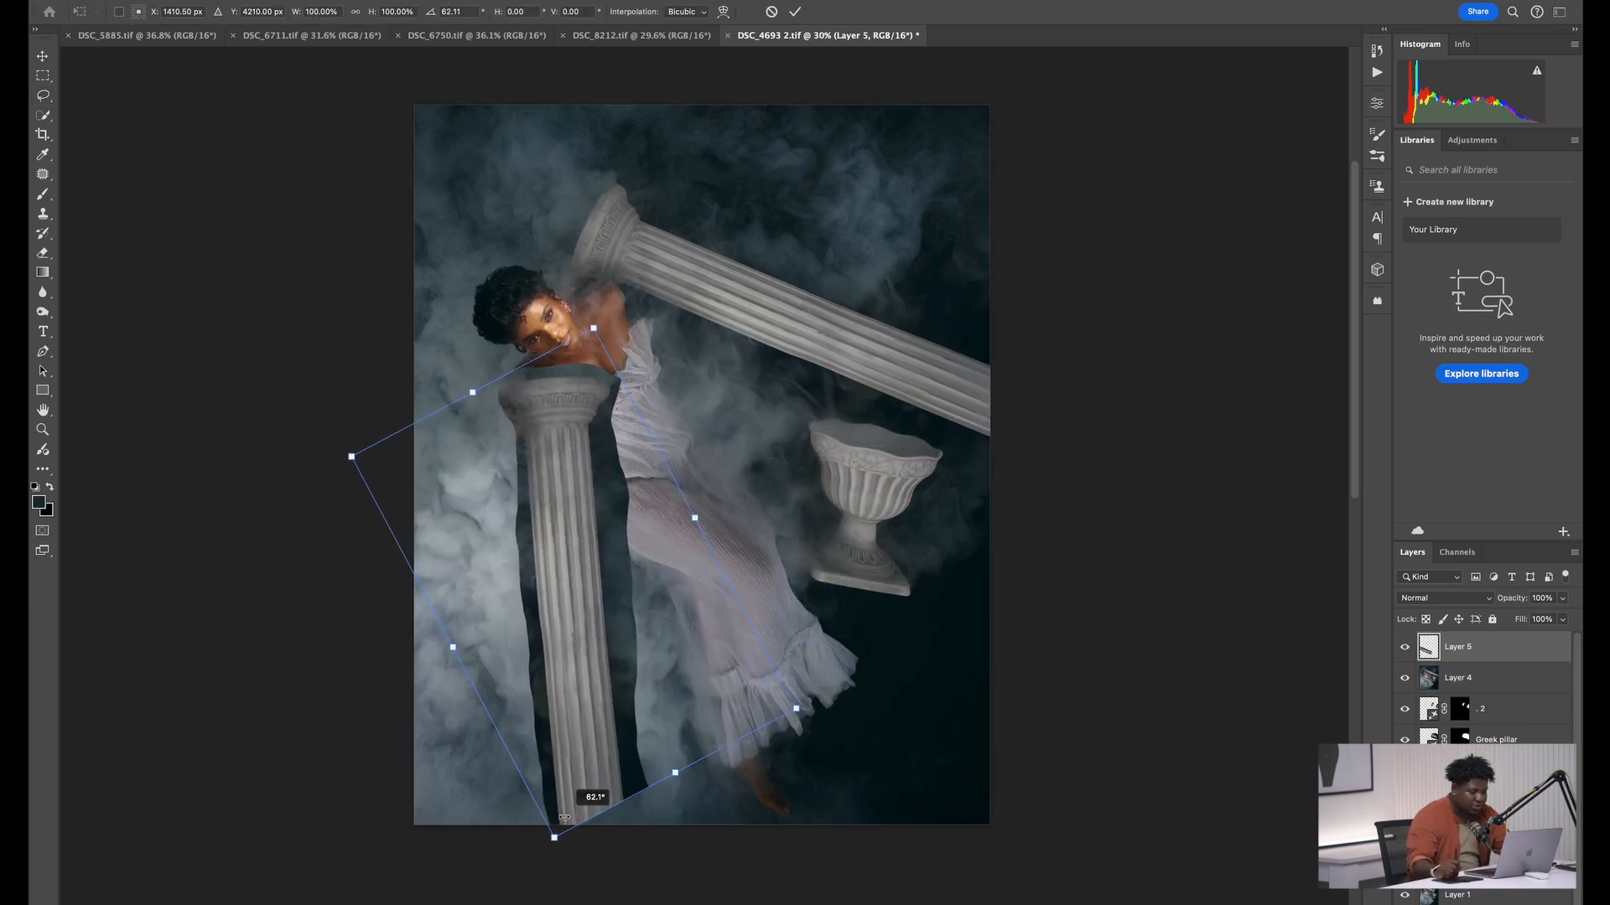
left_click_drag(560, 550, 450, 580)
left_click(794, 12)
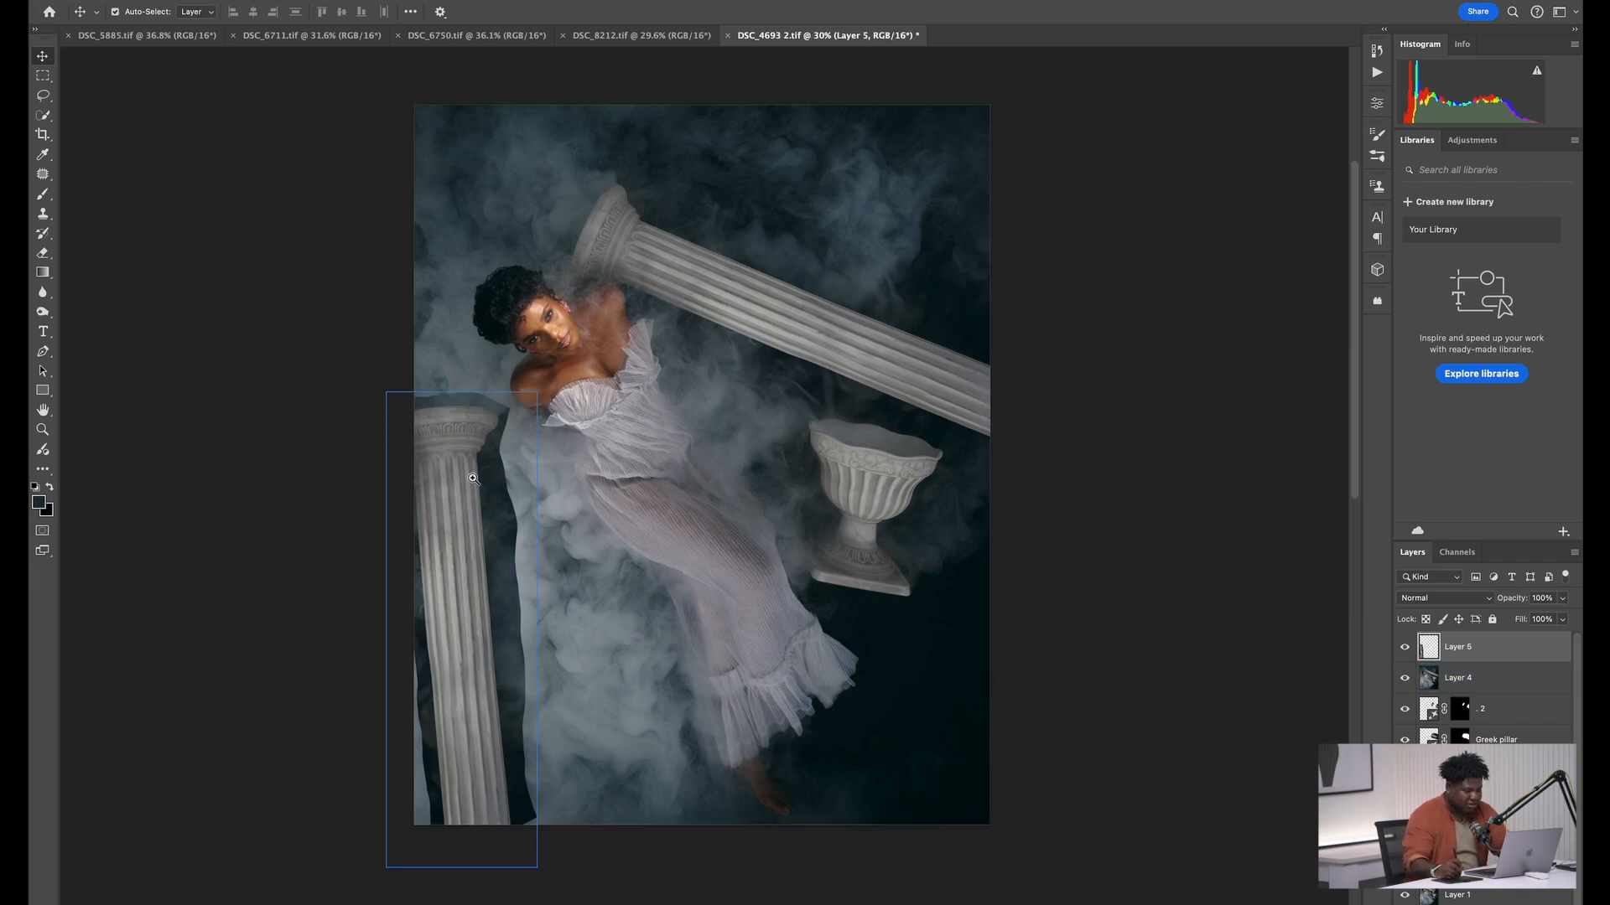
Stamp the visible layers into a new layer, lasso the mismatched background on both sides of the upright pillar and run Generative Fill with the prompt "."
key("z")
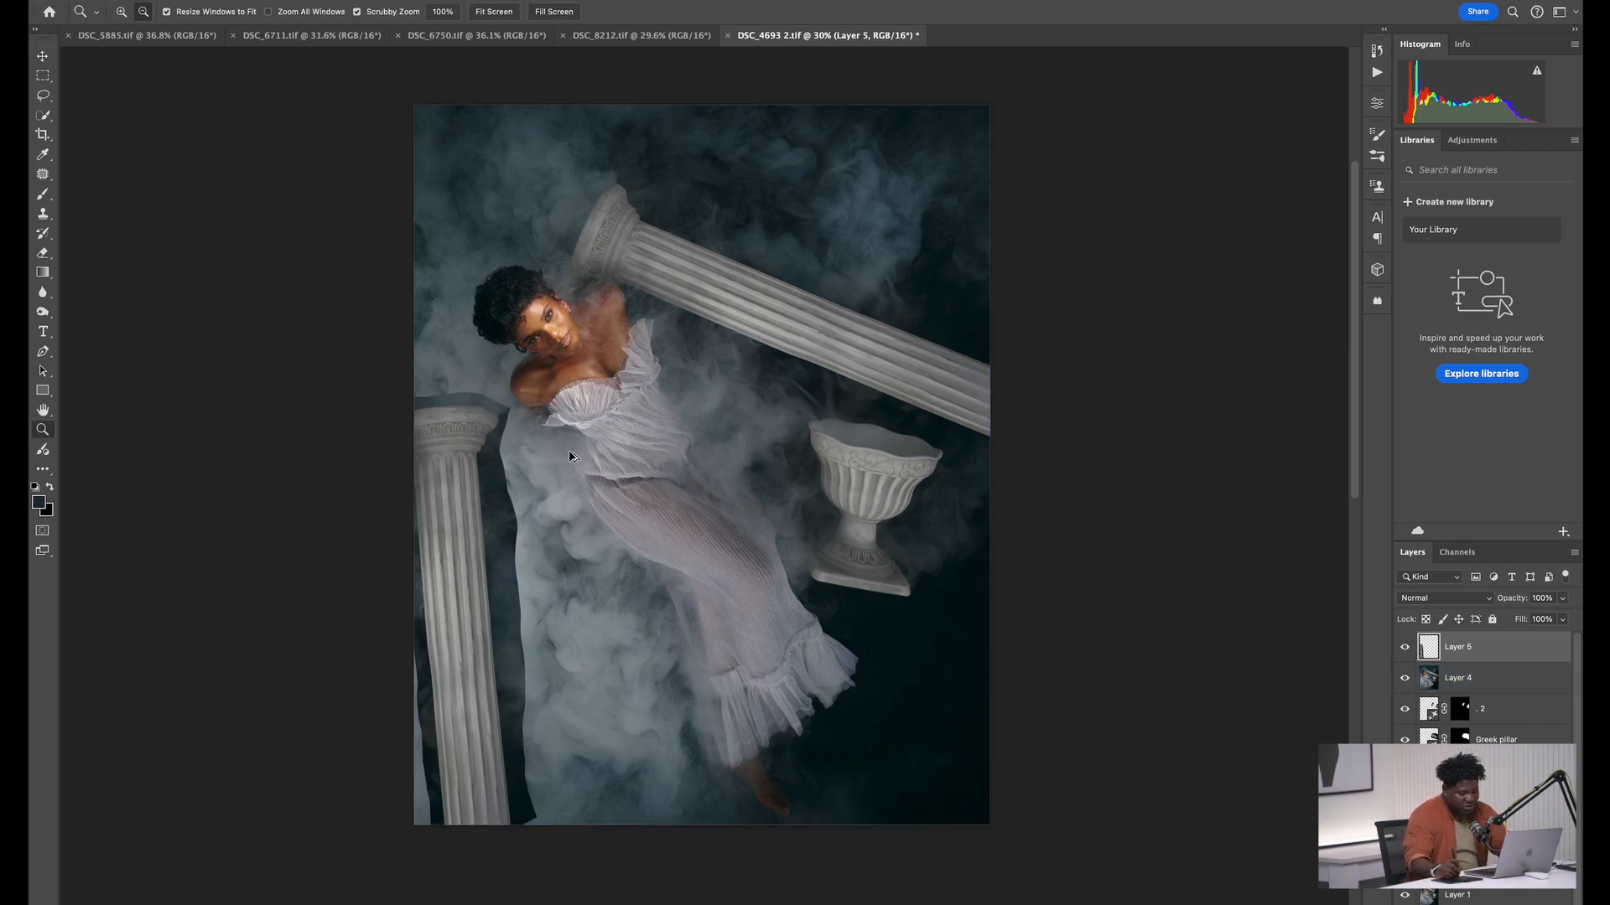
key("ctrl+shift+alt+e")
key("l")
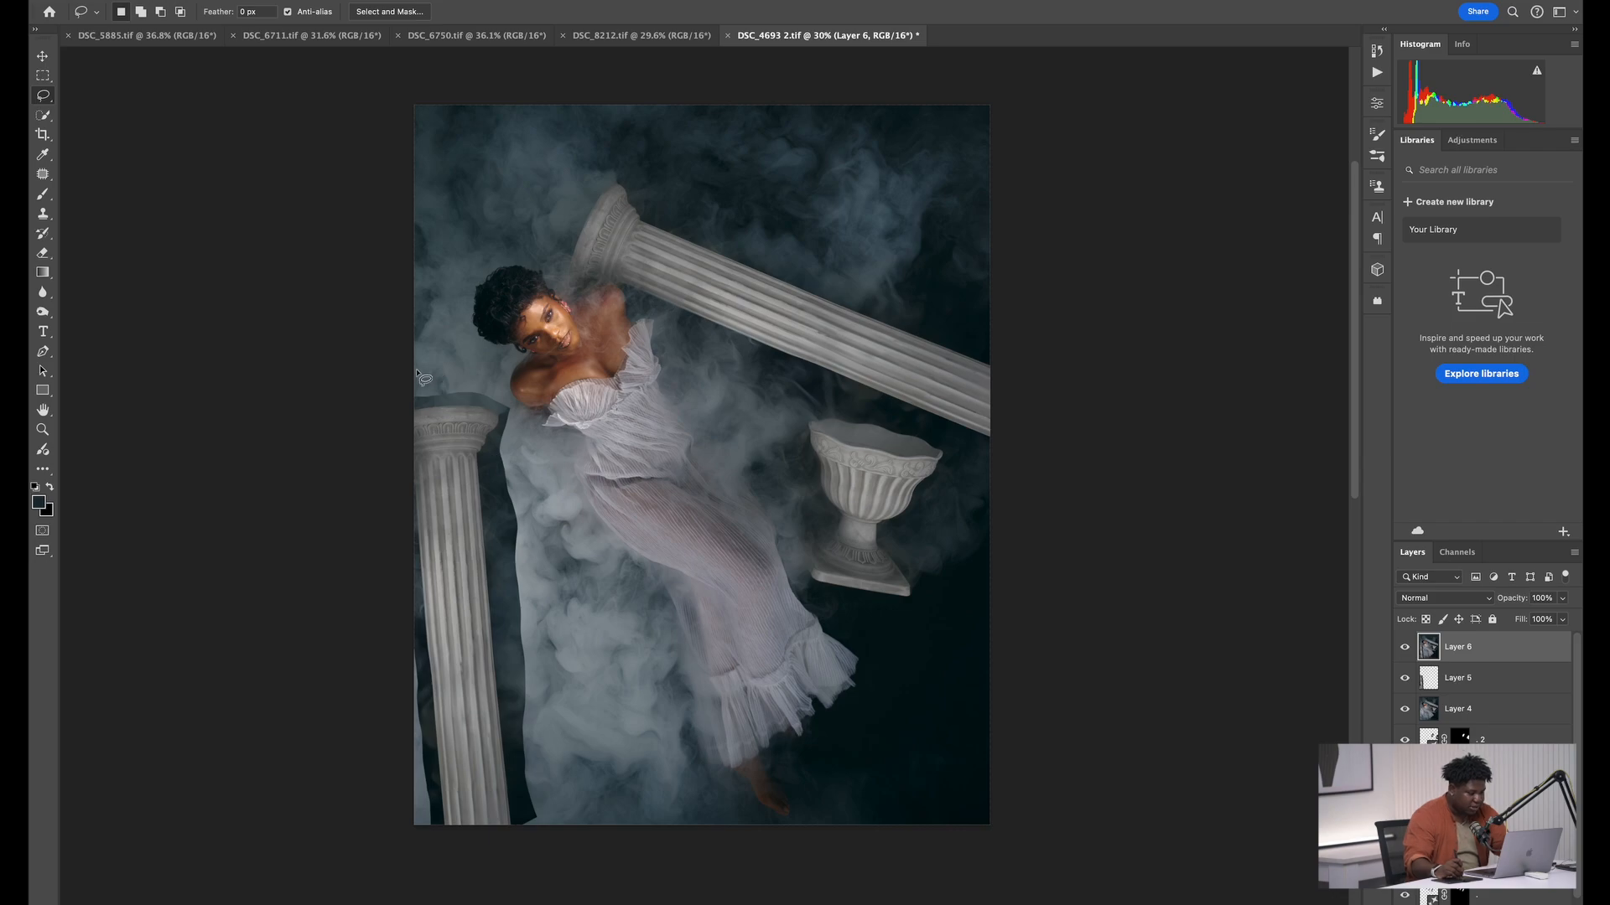
mouse_move(414, 380)
left_mouse_down()
mouse_move(408, 414)
mouse_move(450, 413)
mouse_move(475, 453)
mouse_move(501, 795)
mouse_move(562, 838)
mouse_move(518, 412)
mouse_move(470, 377)
mouse_move(415, 384)
left_mouse_up()
key("shift")
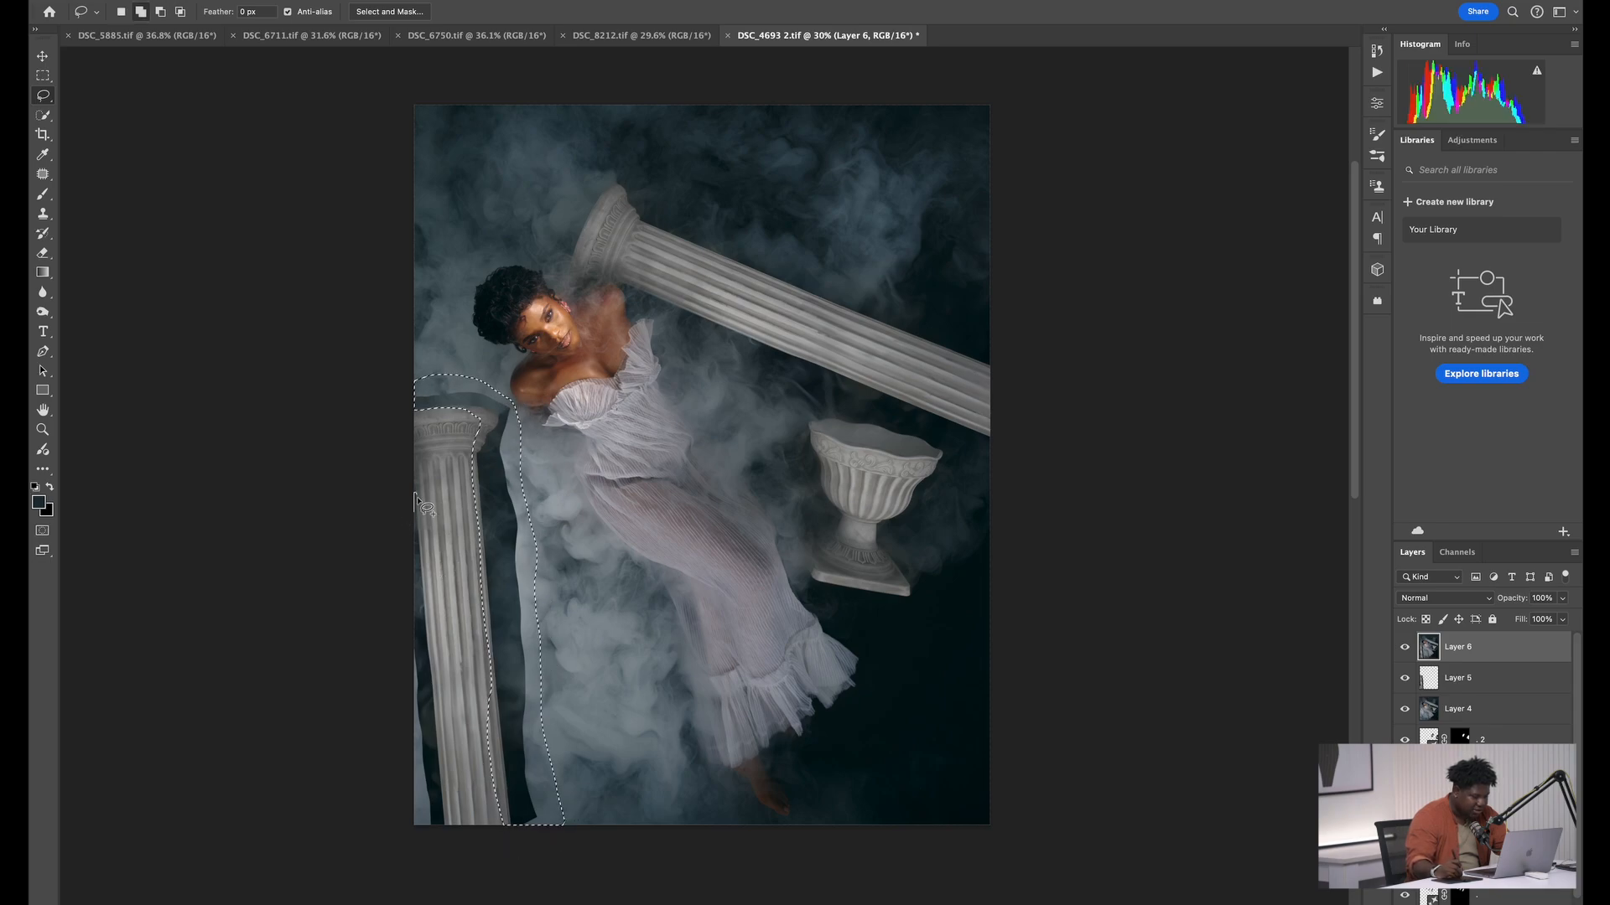
left_click_drag(414, 493, 427, 550)
mouse_move(435, 650)
left_mouse_down()
mouse_move(446, 802)
mouse_move(425, 837)
mouse_move(397, 614)
mouse_move(415, 570)
left_mouse_up()
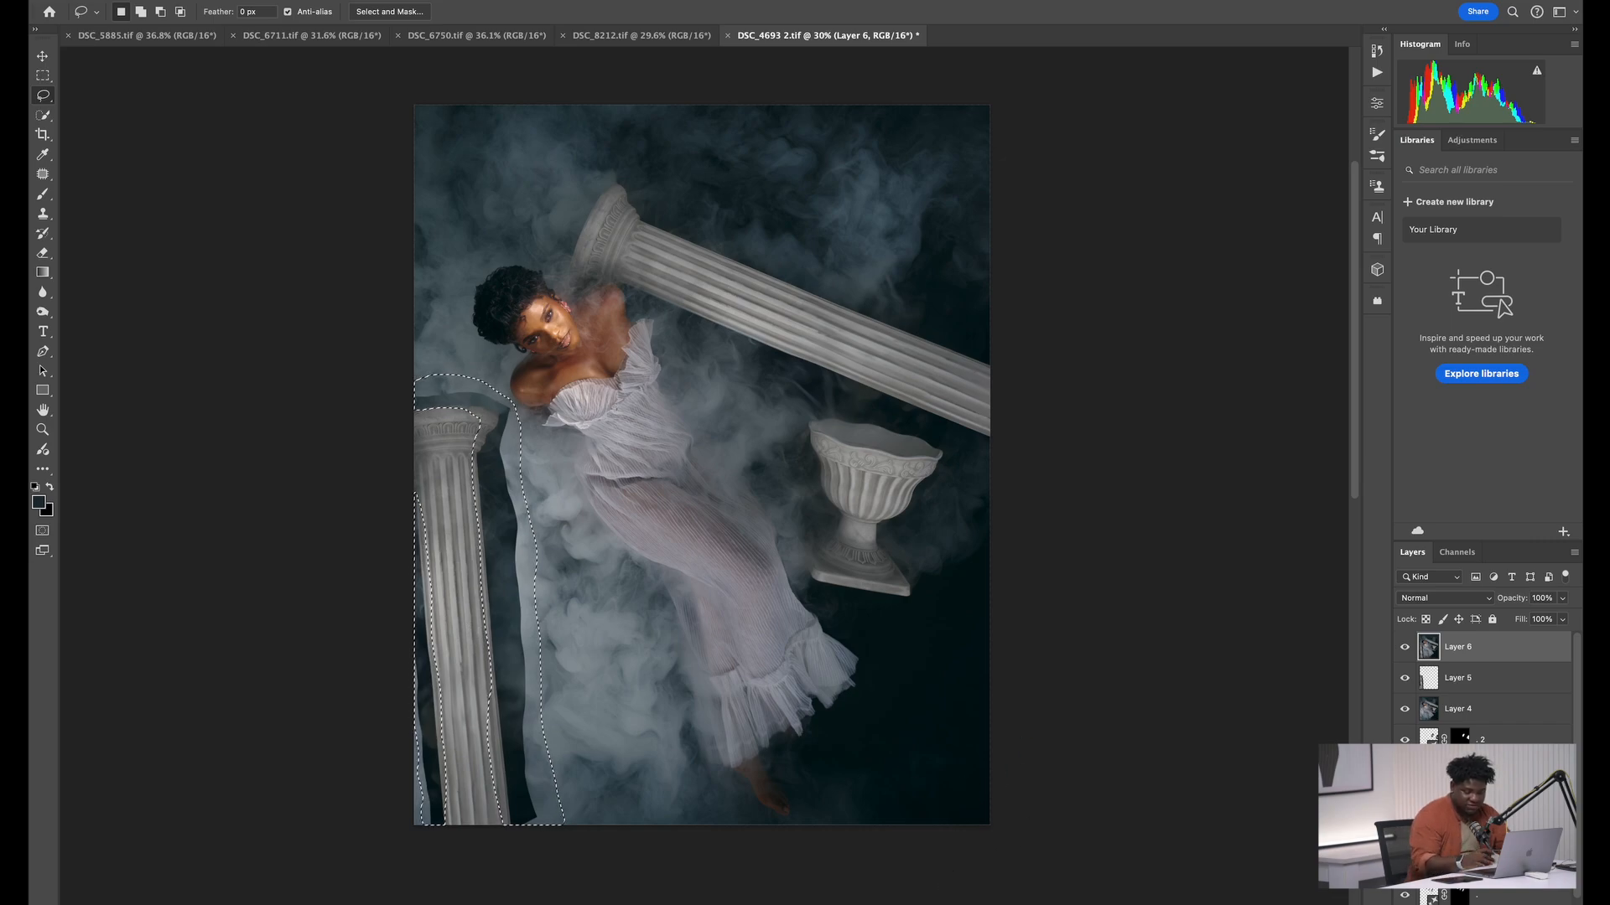
key("F2")
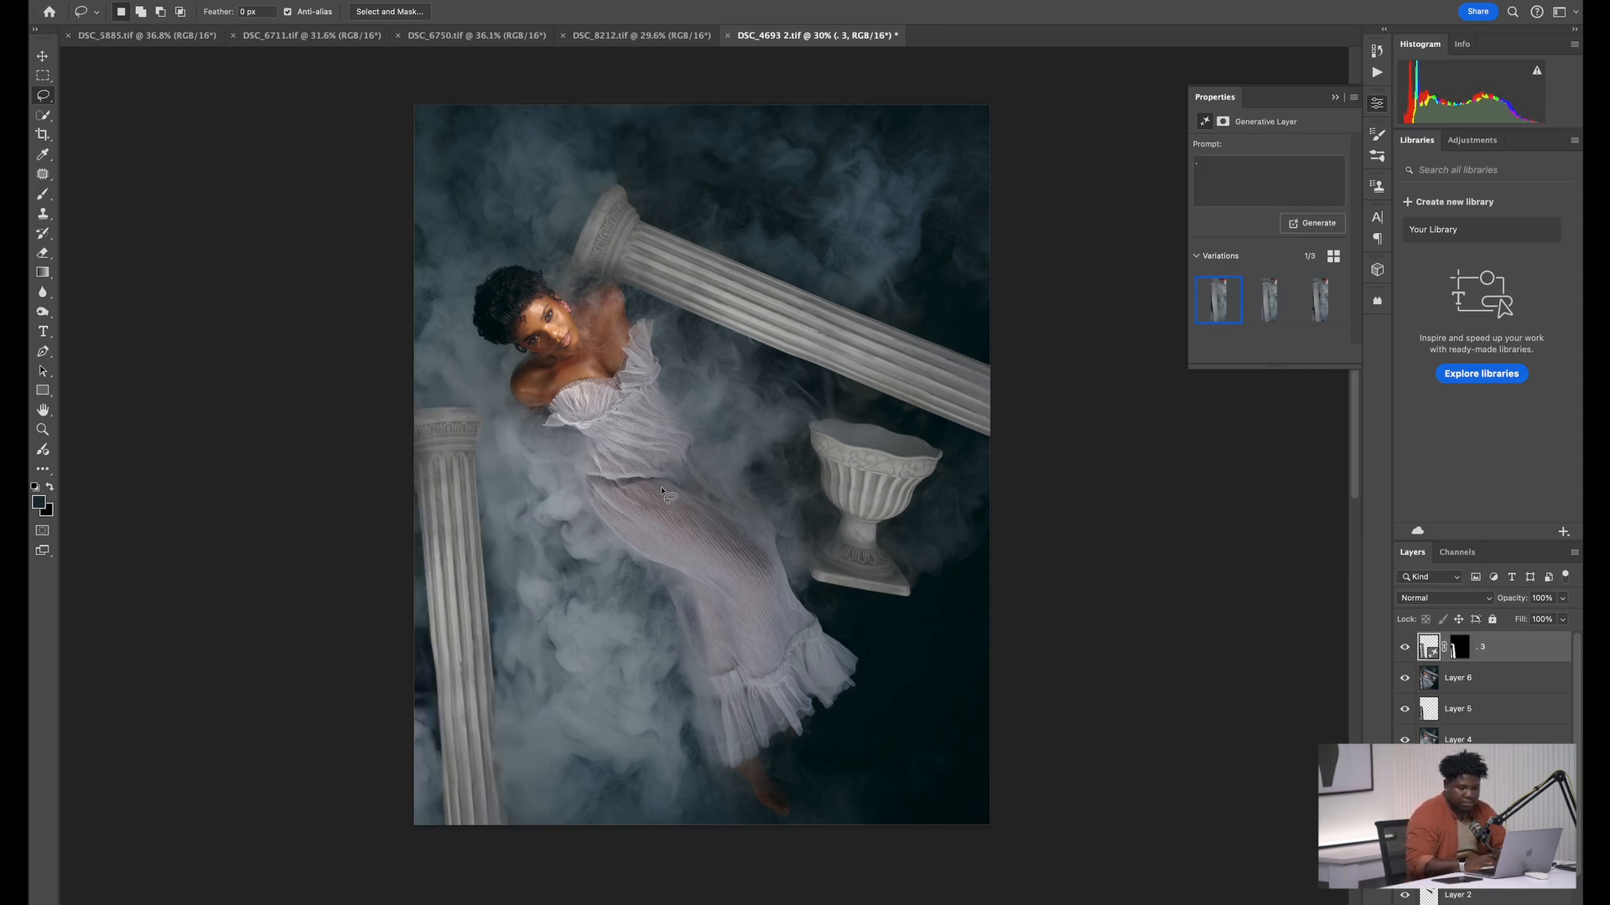
Compare the second and third smoke variations around the upright pillar and select the second one
left_click(1259, 311)
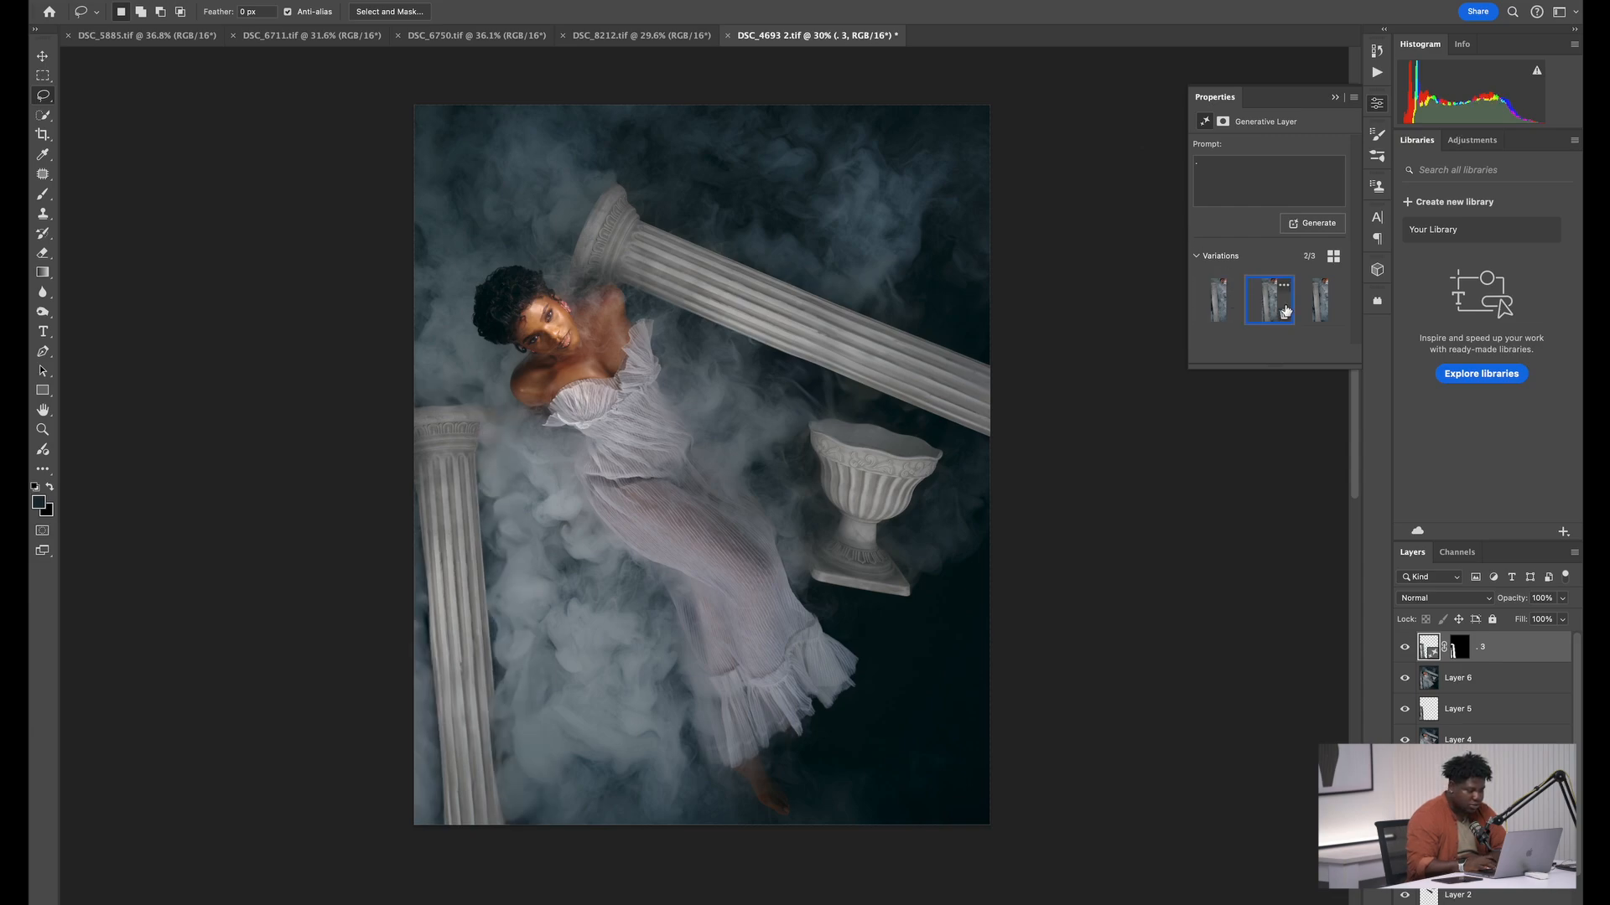
left_click(1328, 308)
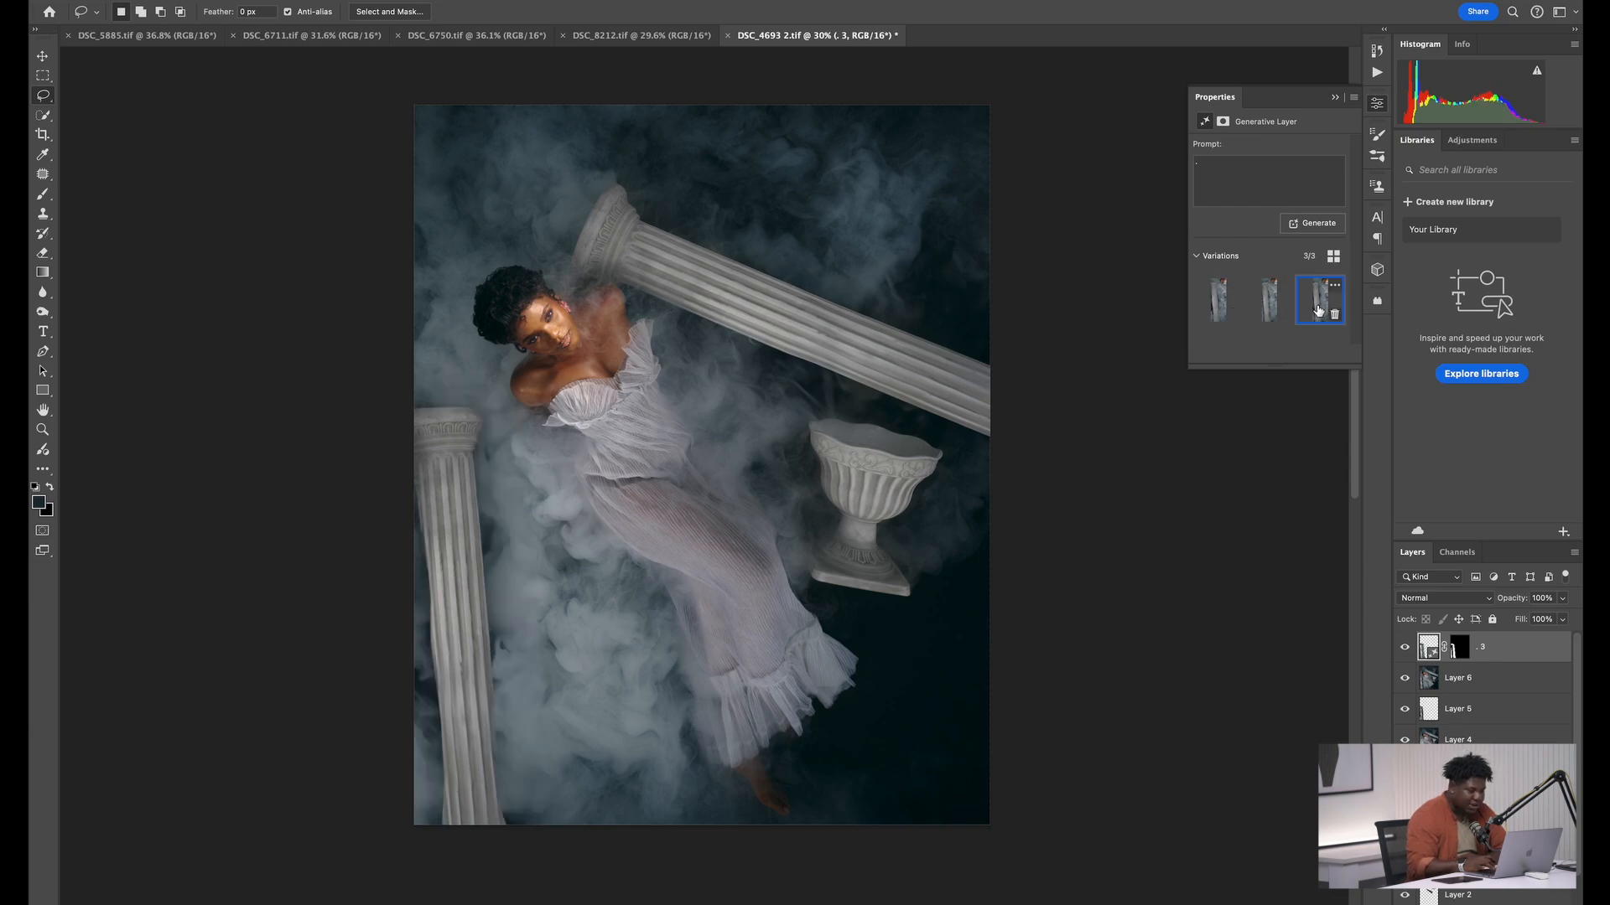
left_click(1268, 299)
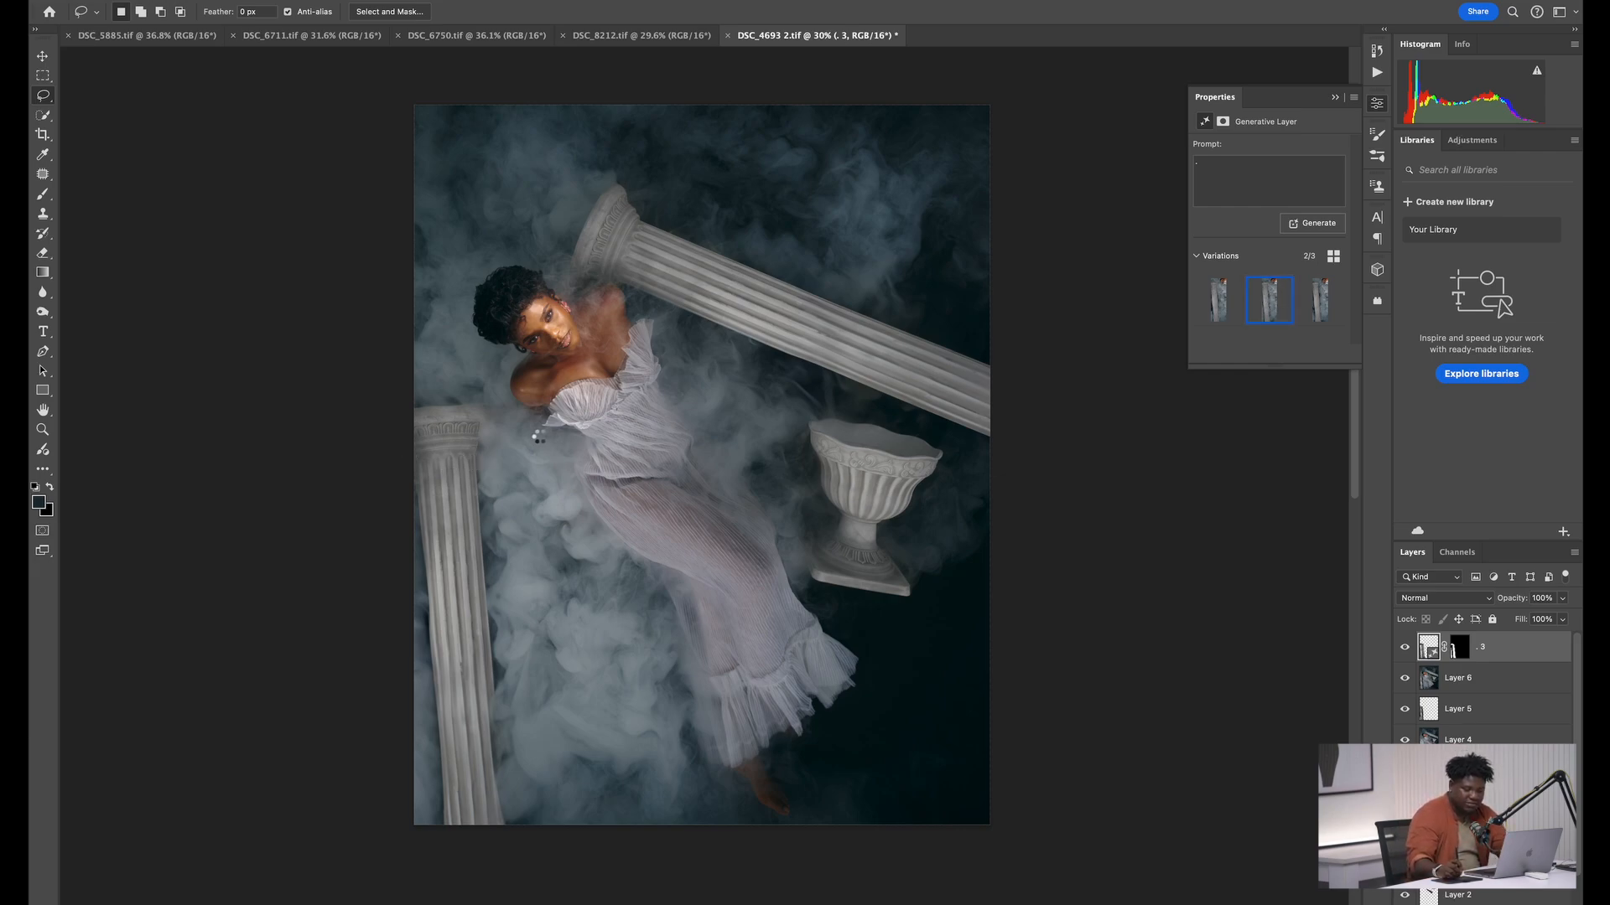
Flatten the image and adjust the 4:5 crop frame to add space beyond the left and lower edges while trimming the right side
key("super+shift+e")
key("z")
left_click_drag(517, 412, 491, 418)
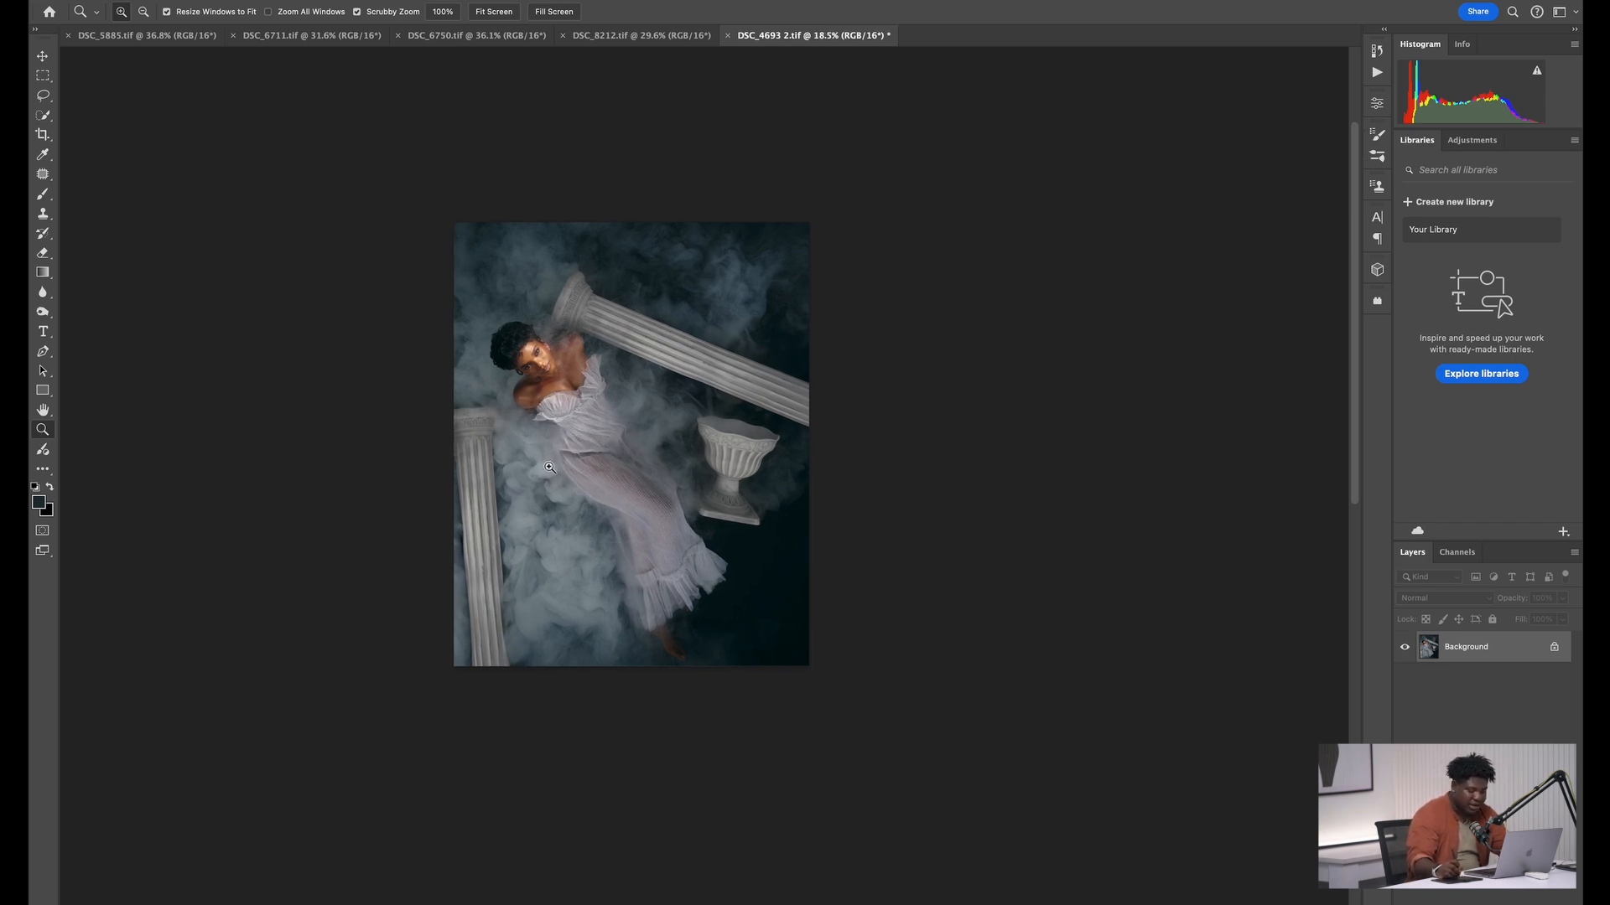
key("c")
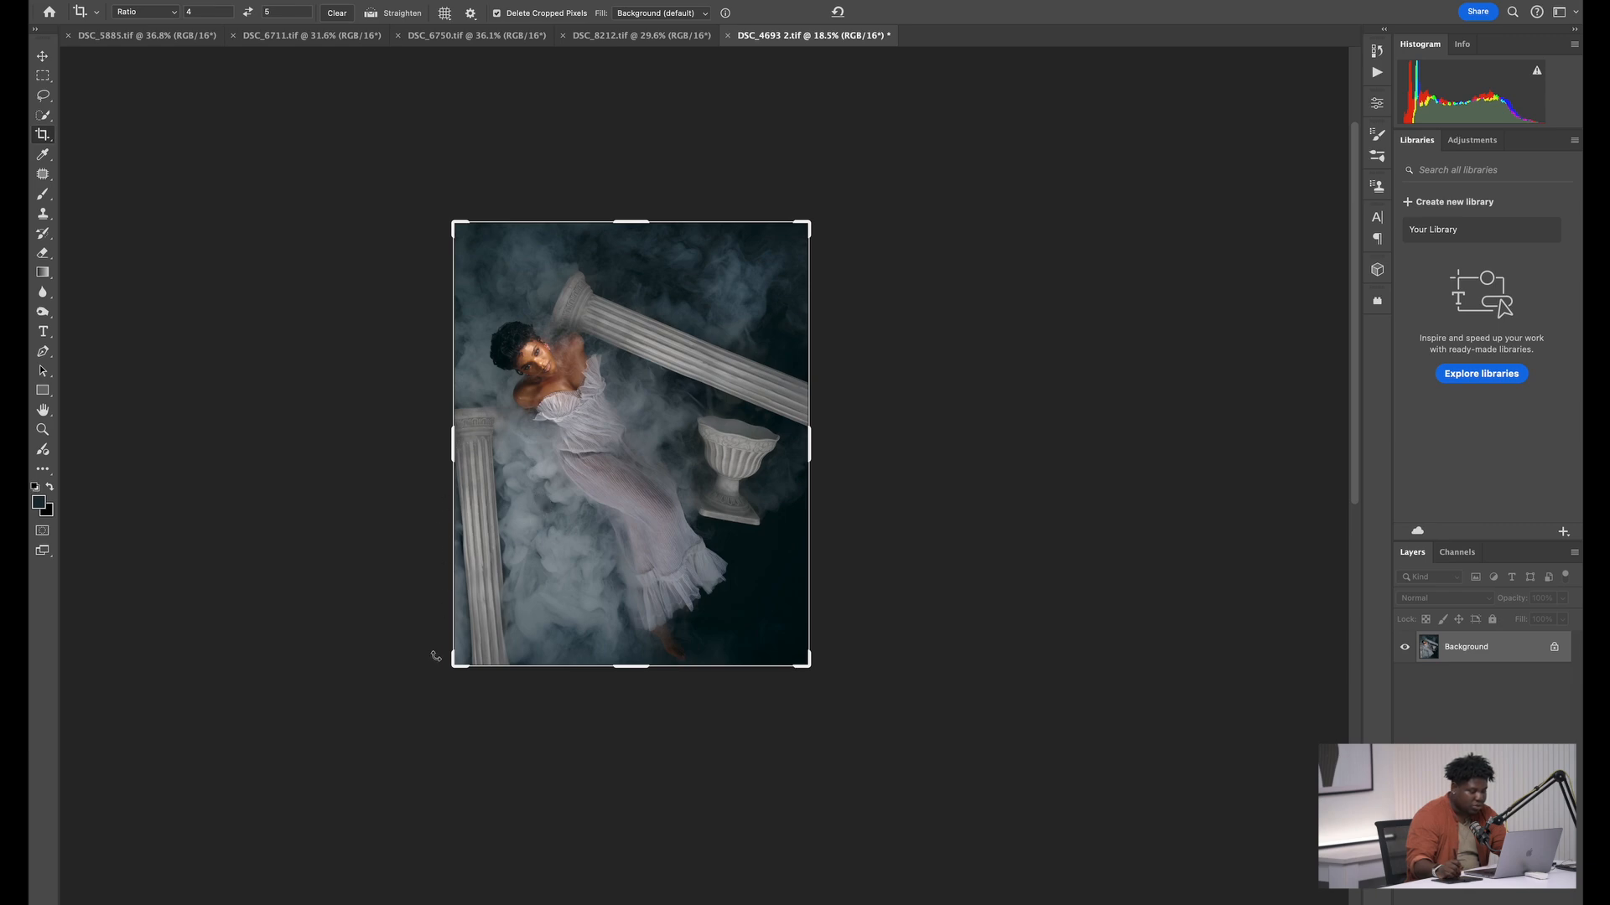
left_click_drag(436, 656, 451, 639)
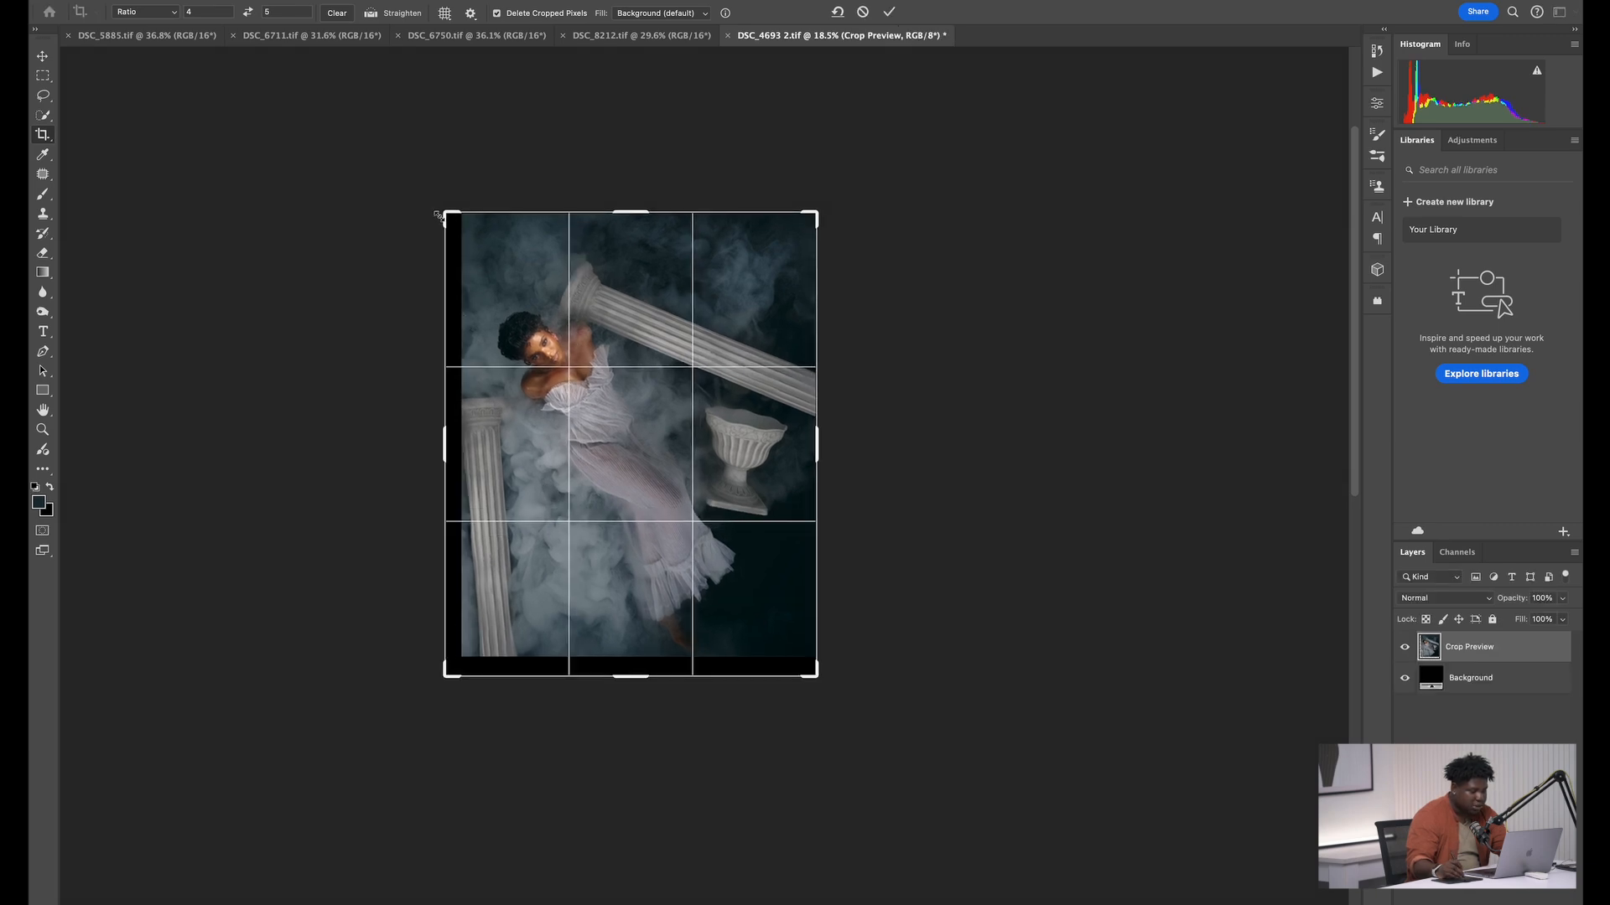
left_click_drag(437, 215, 450, 199)
left_click_drag(829, 454, 807, 454)
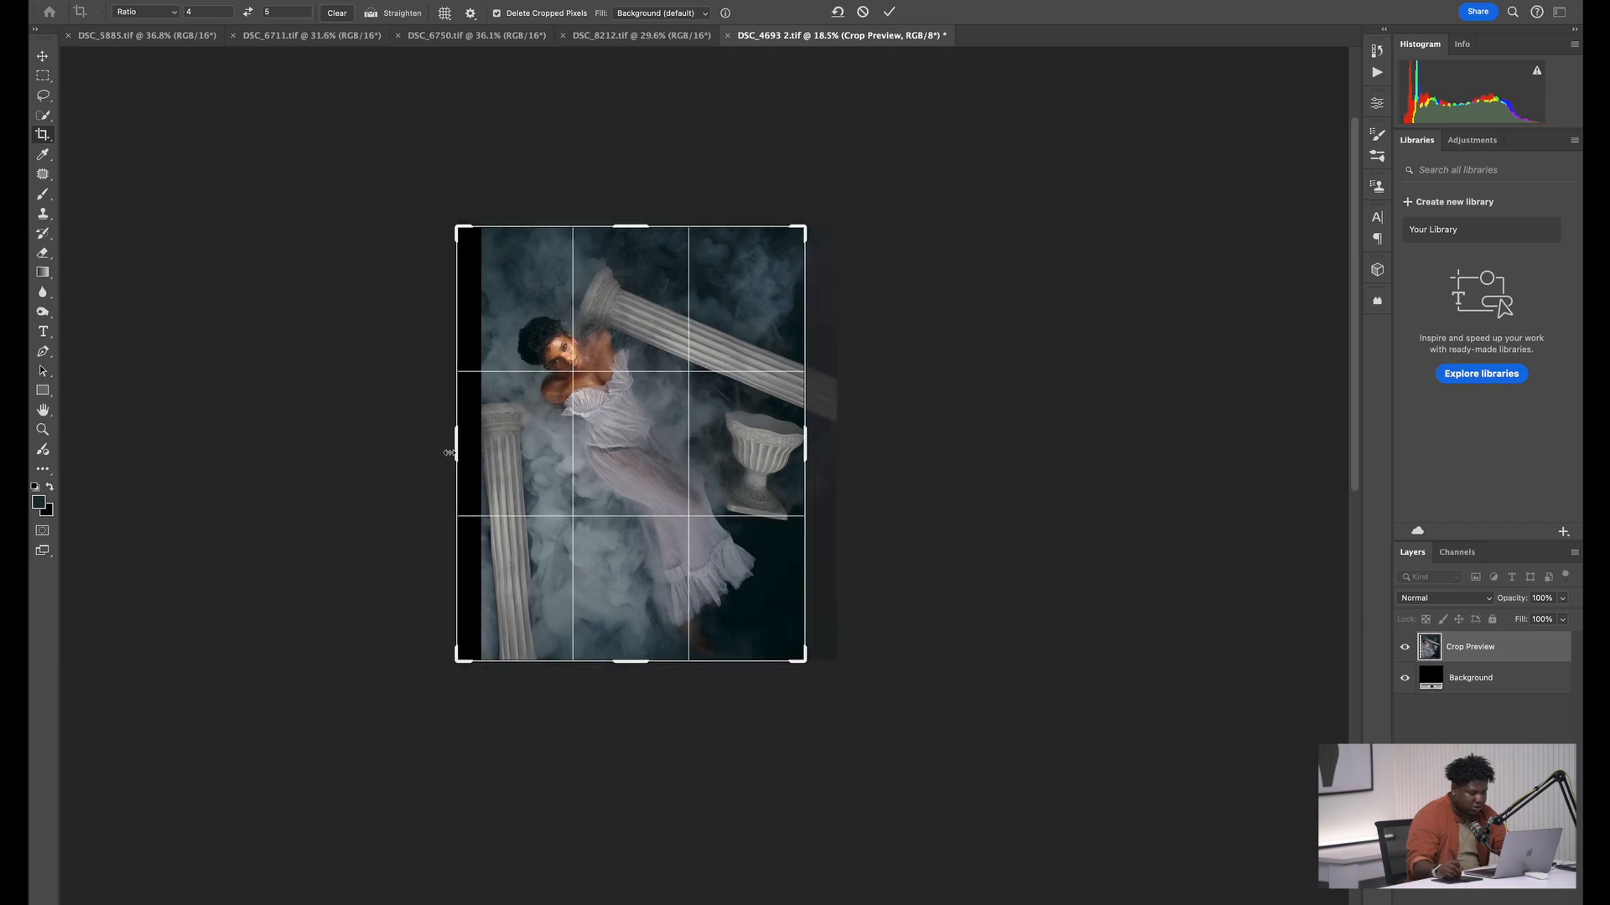
left_click_drag(449, 453, 450, 450)
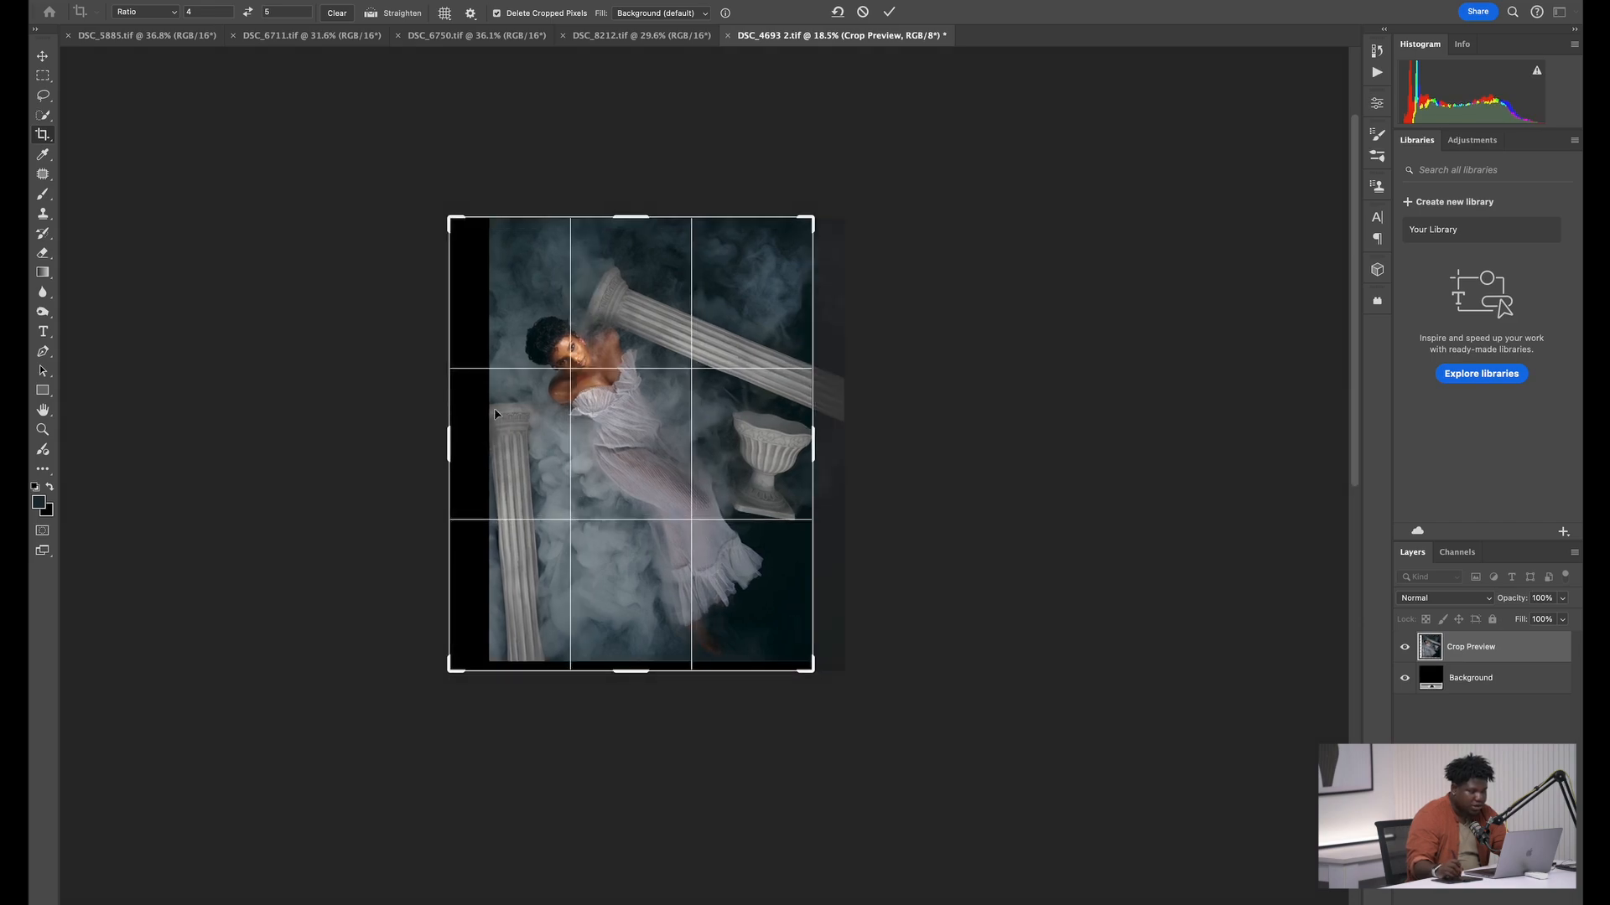
Set the crop's fill to Generative Expand and apply the crop
left_click(679, 15)
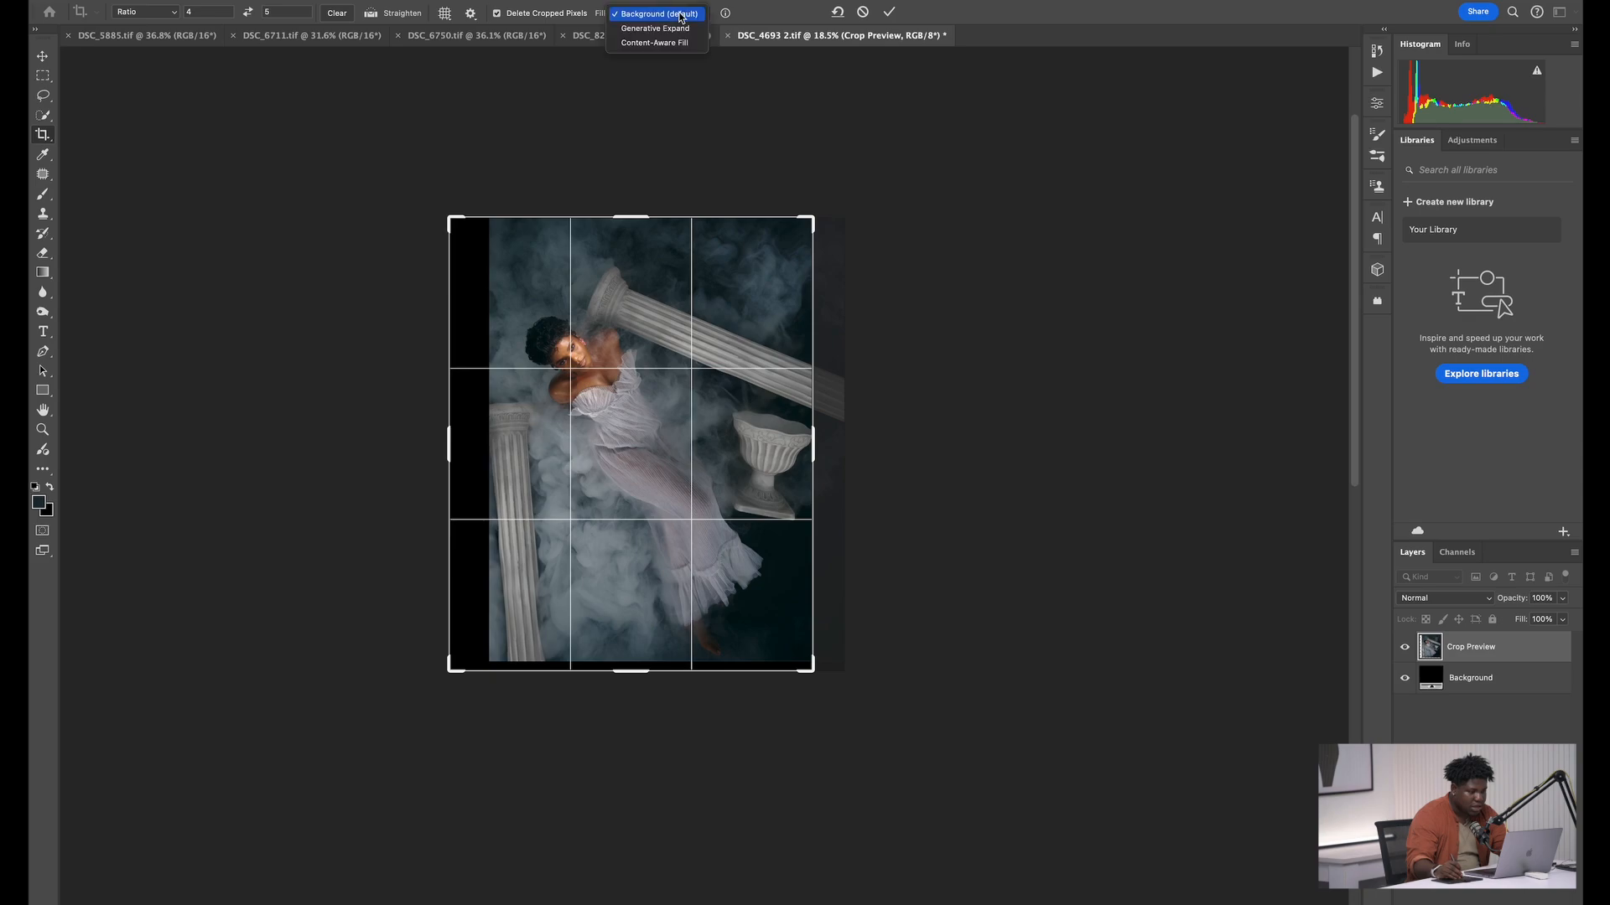
left_click(684, 31)
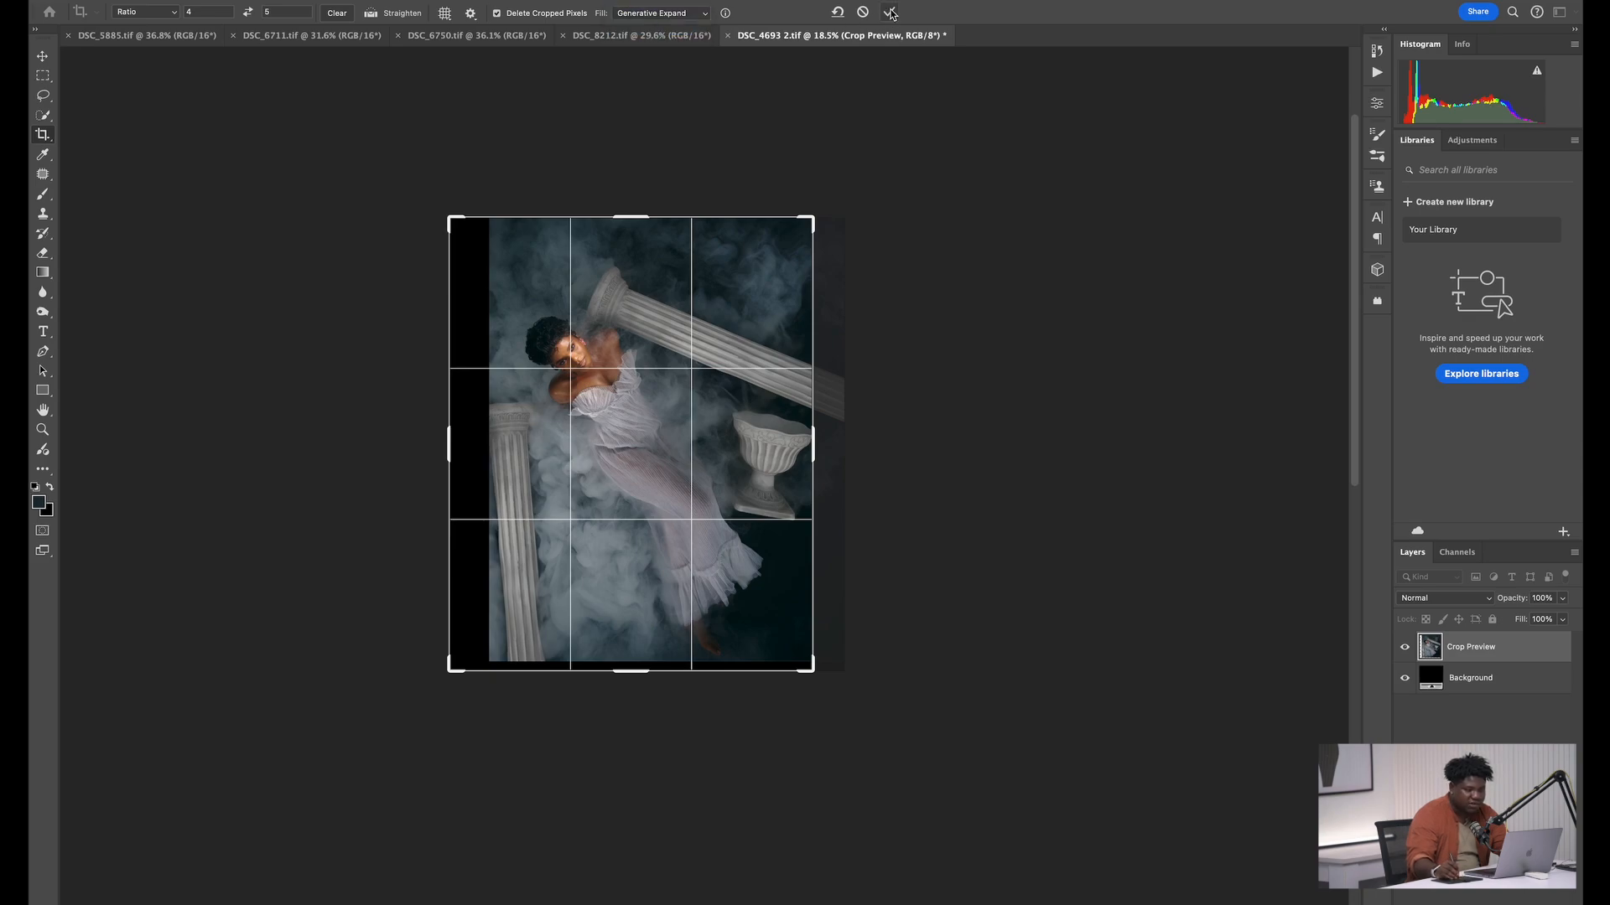
left_click(891, 12)
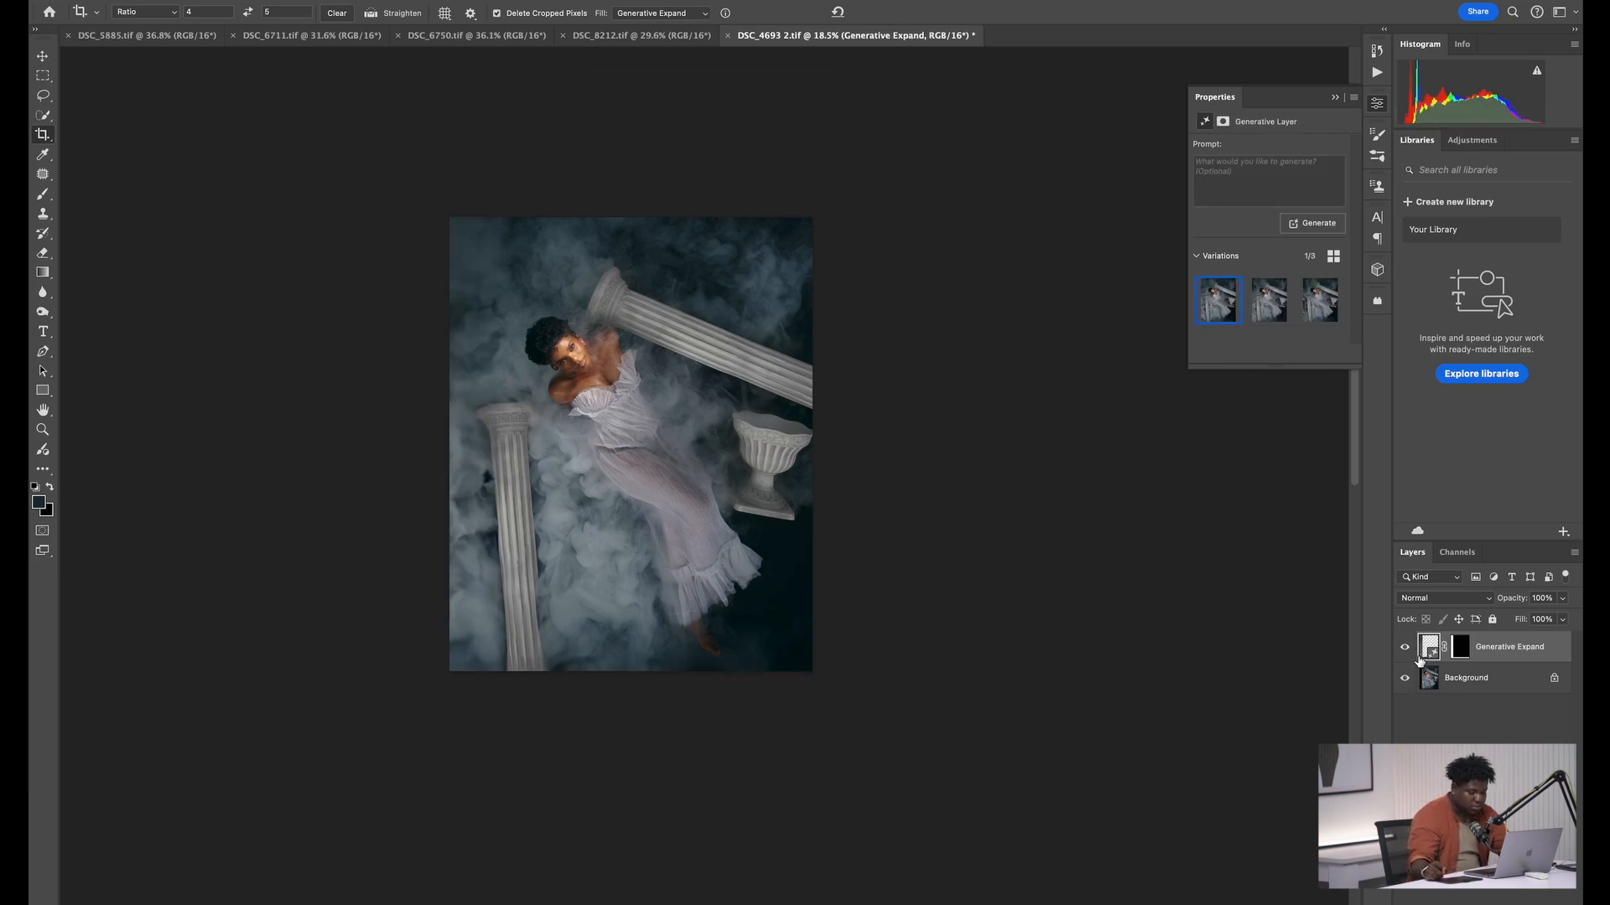
Merge the Generative Expand layer into the background, check the model up close and as a whole, and save the file
key("super+e")
key("z")
left_click(643, 348)
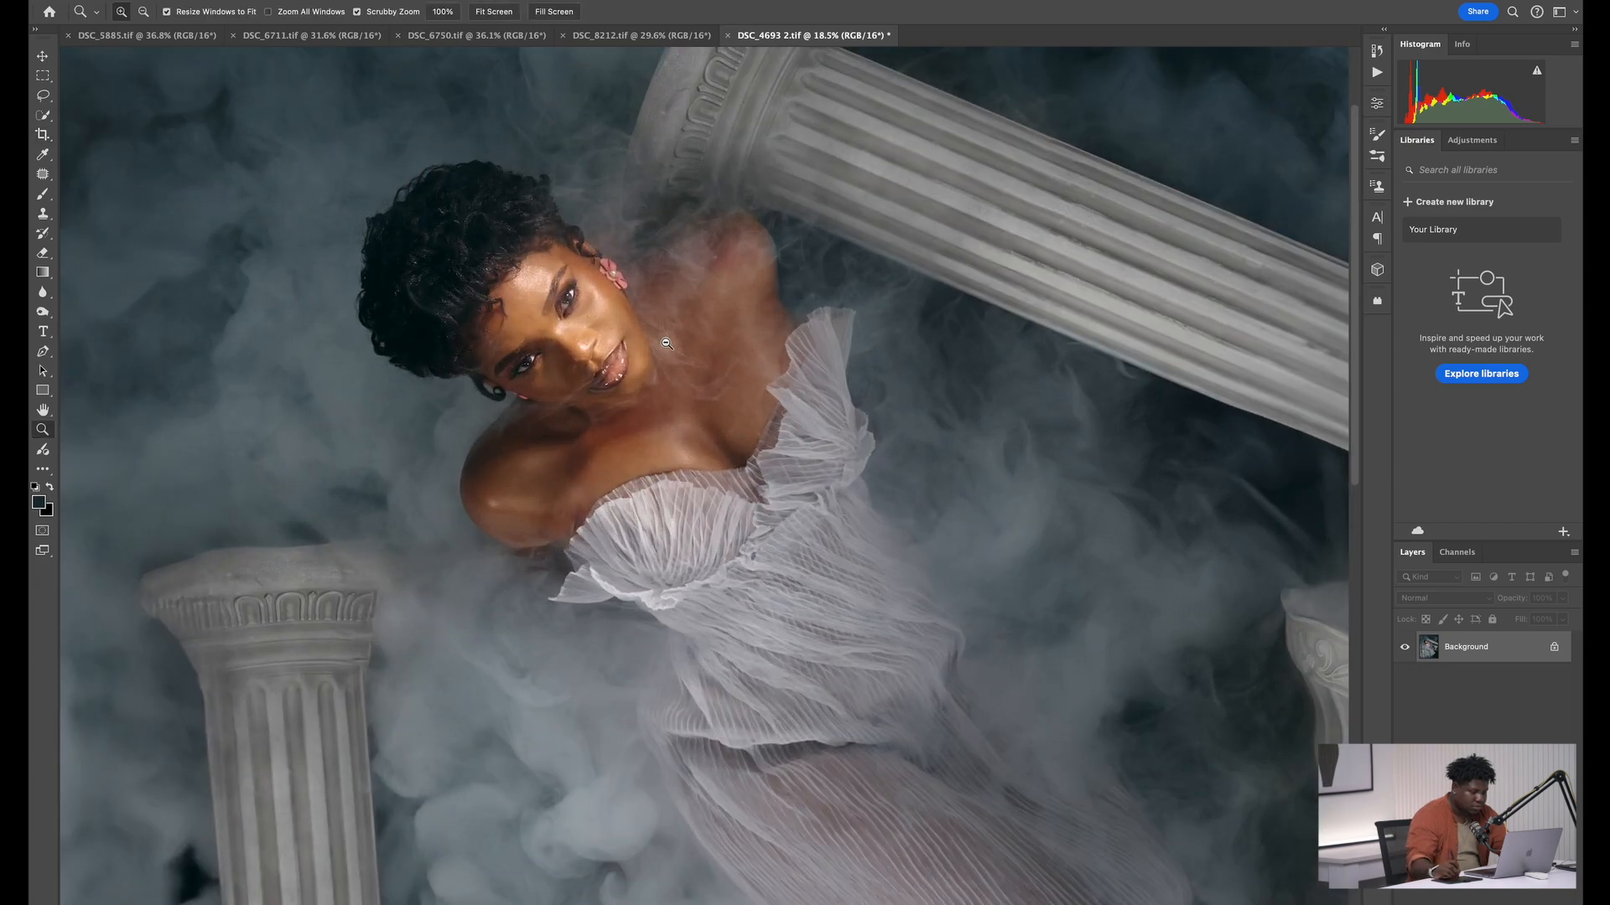
key("super+0")
key("c")
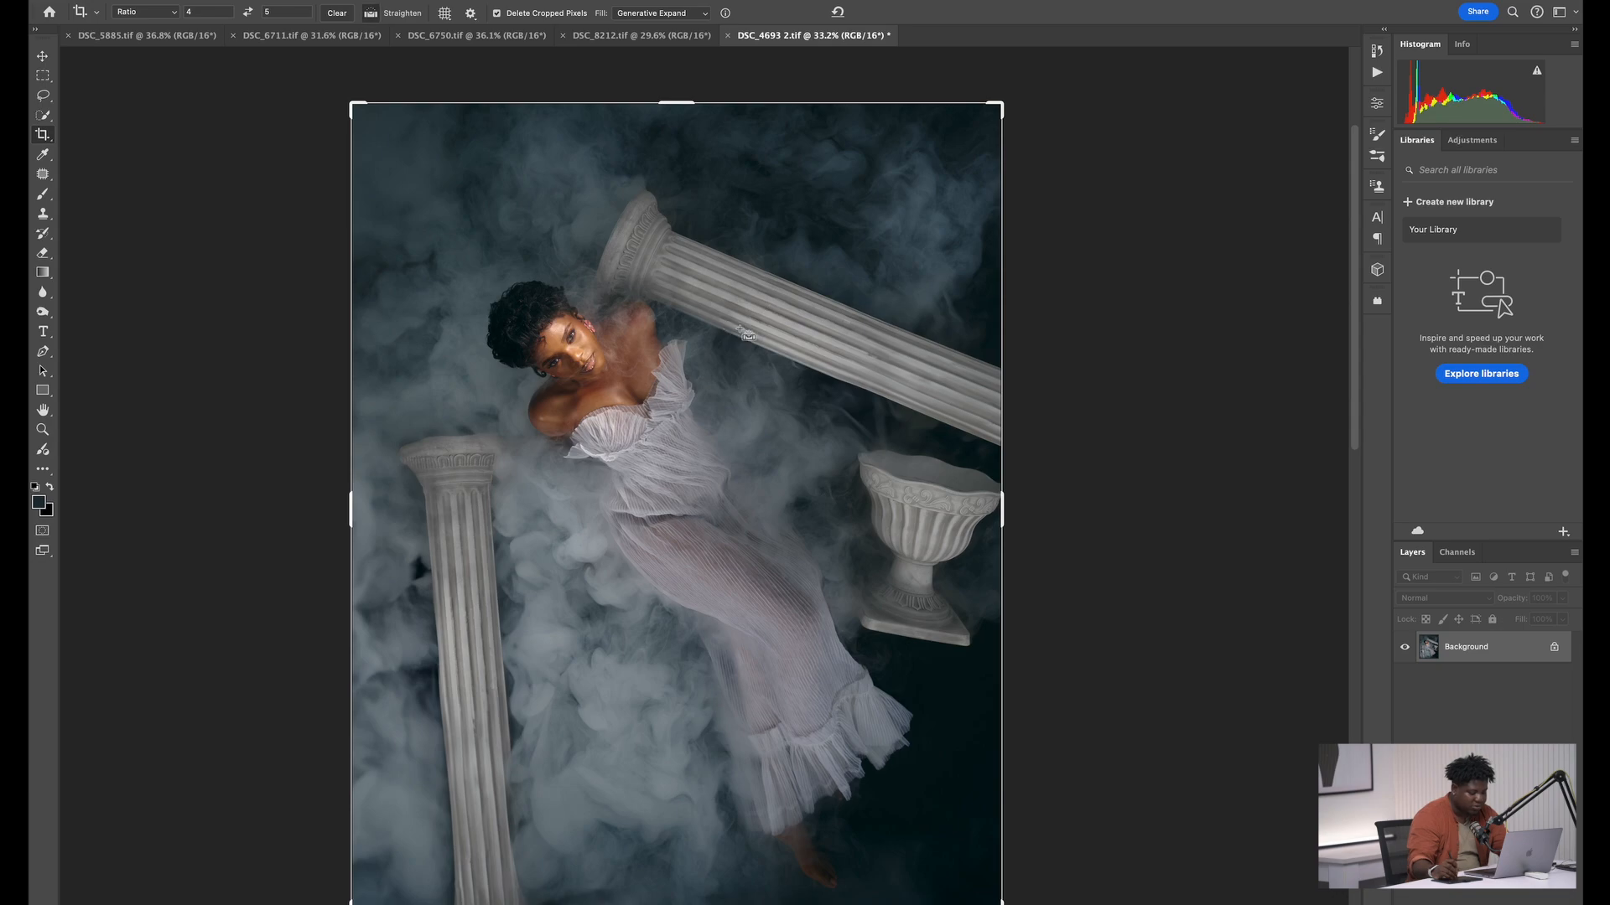
key("super+s")
Switch to Capture One and open the retouched DSC_4693 2.tif from the image browser
key("super+Tab")
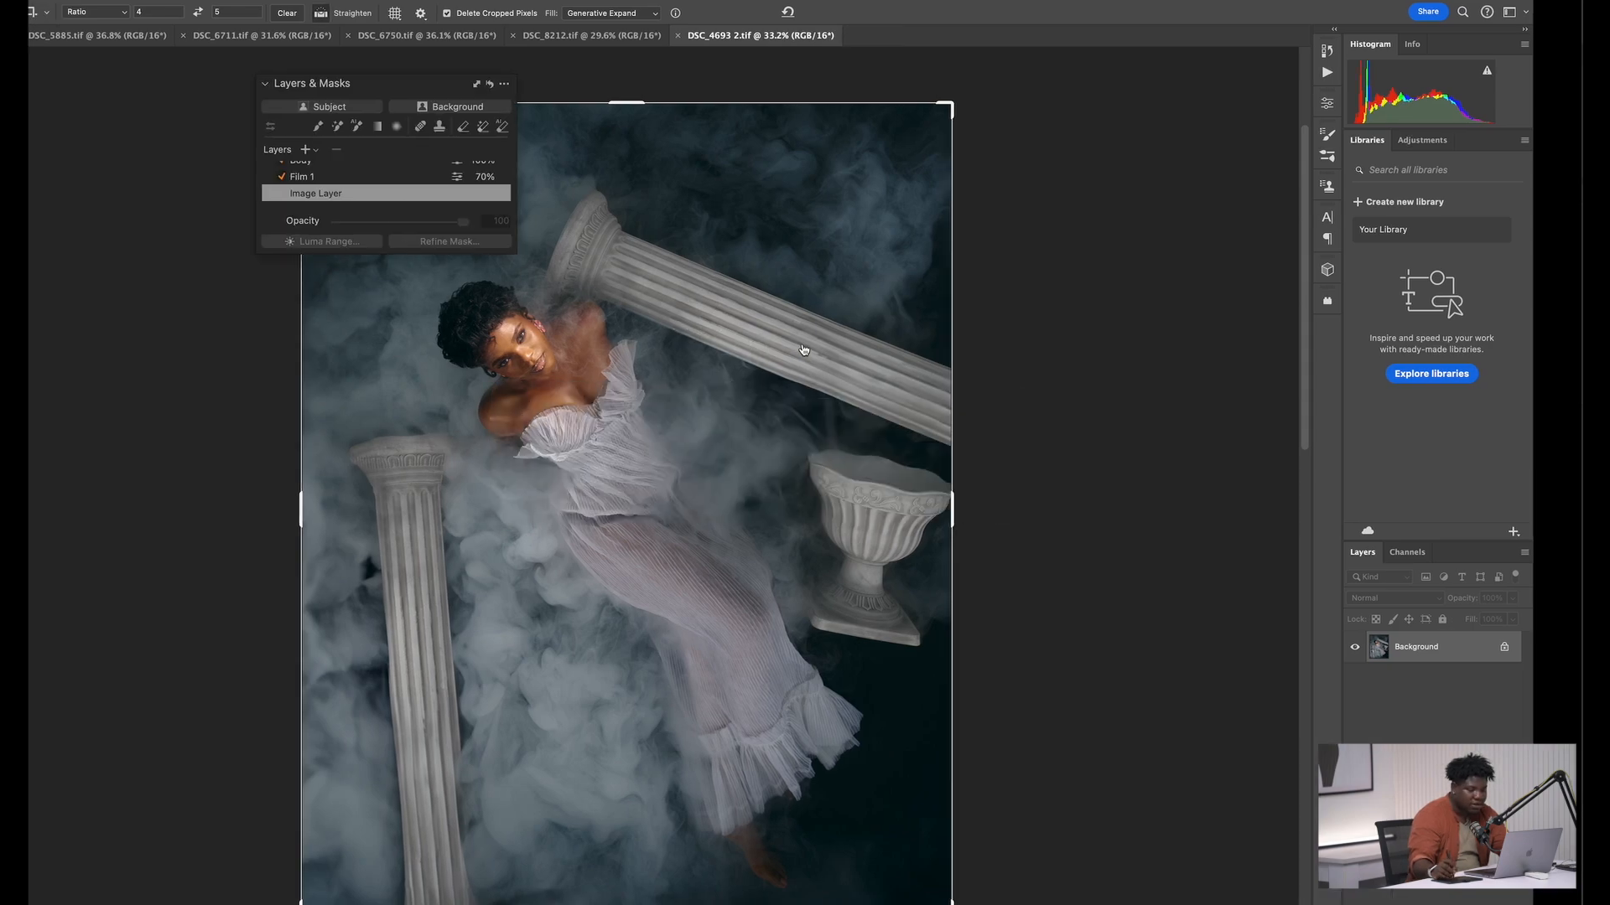
scroll(1530, 540, "down", 5)
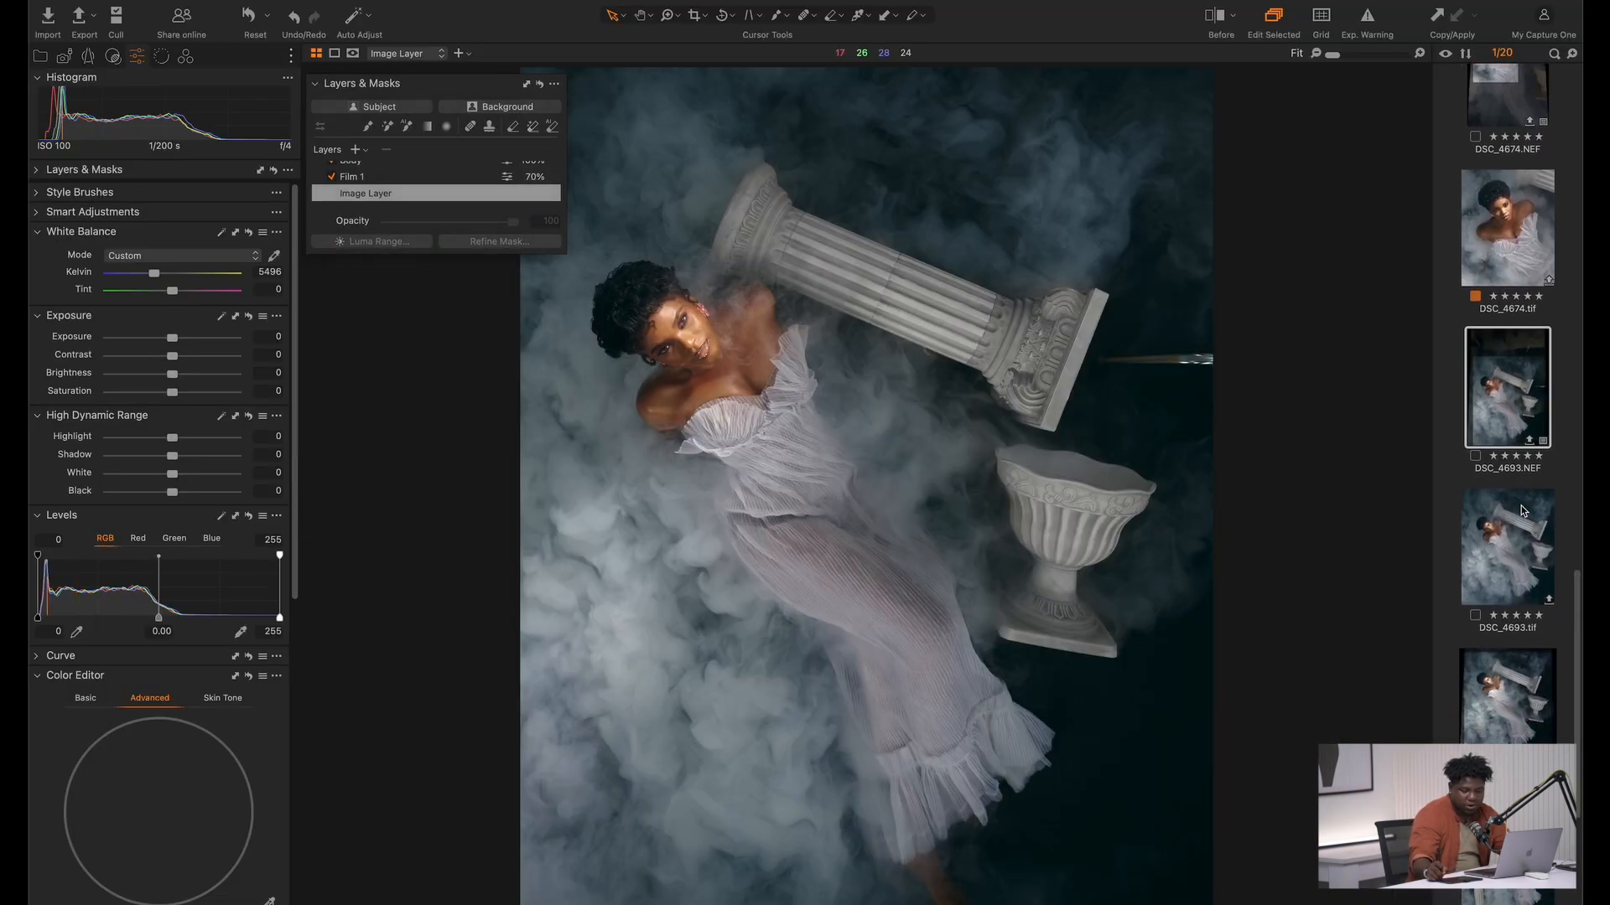
scroll(1530, 539, "down", 2)
left_click(1529, 667)
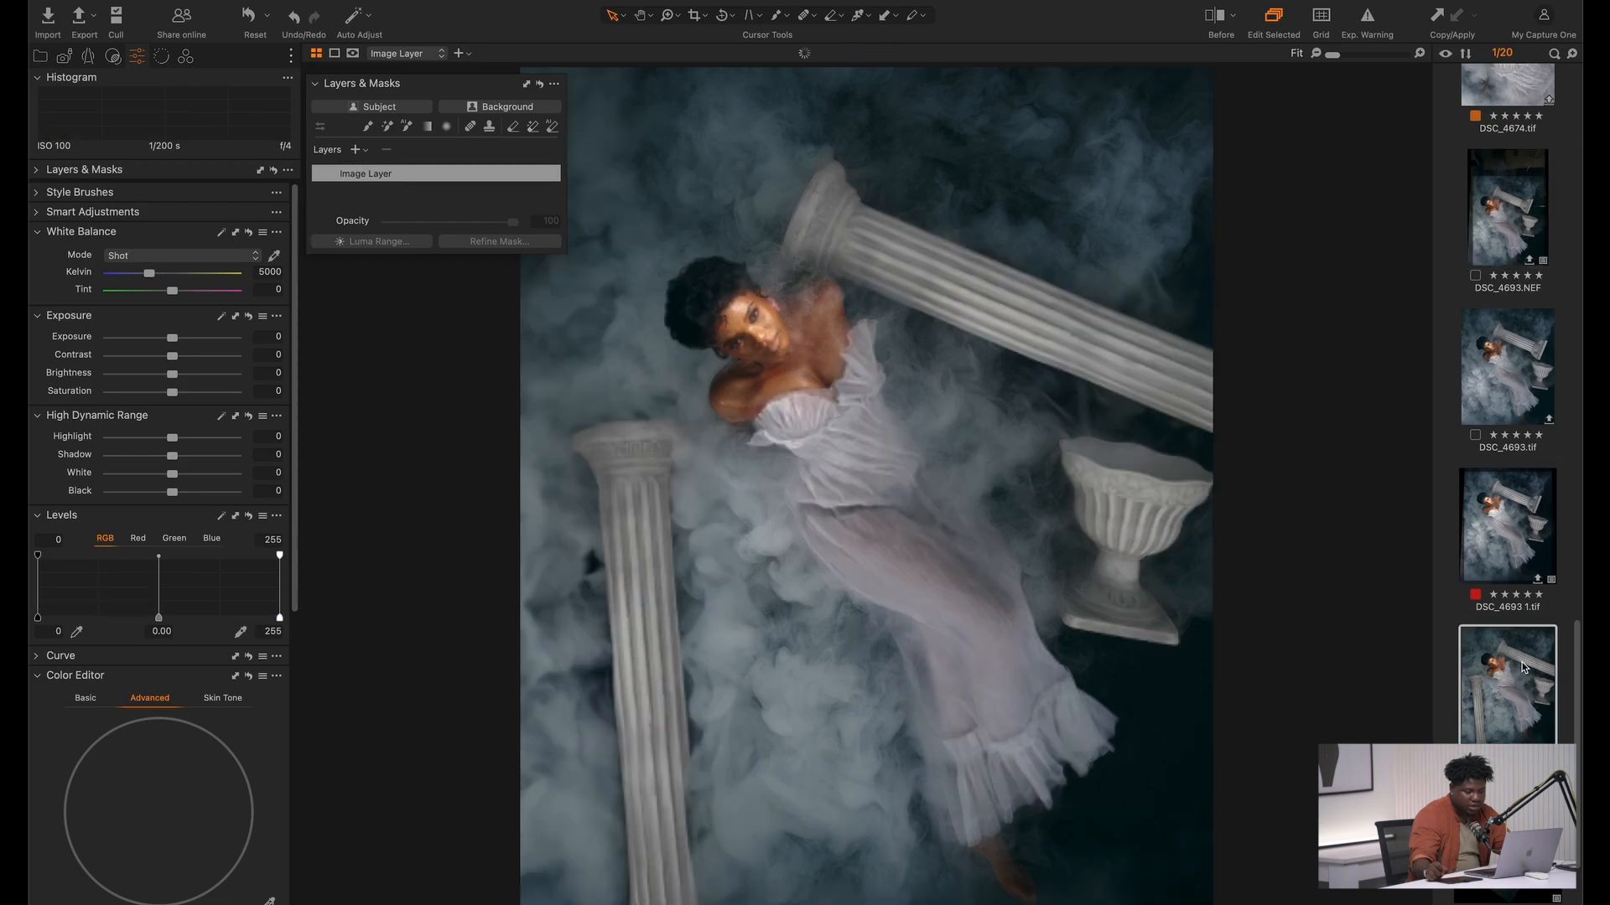
scroll(1506, 250, "up", 2)
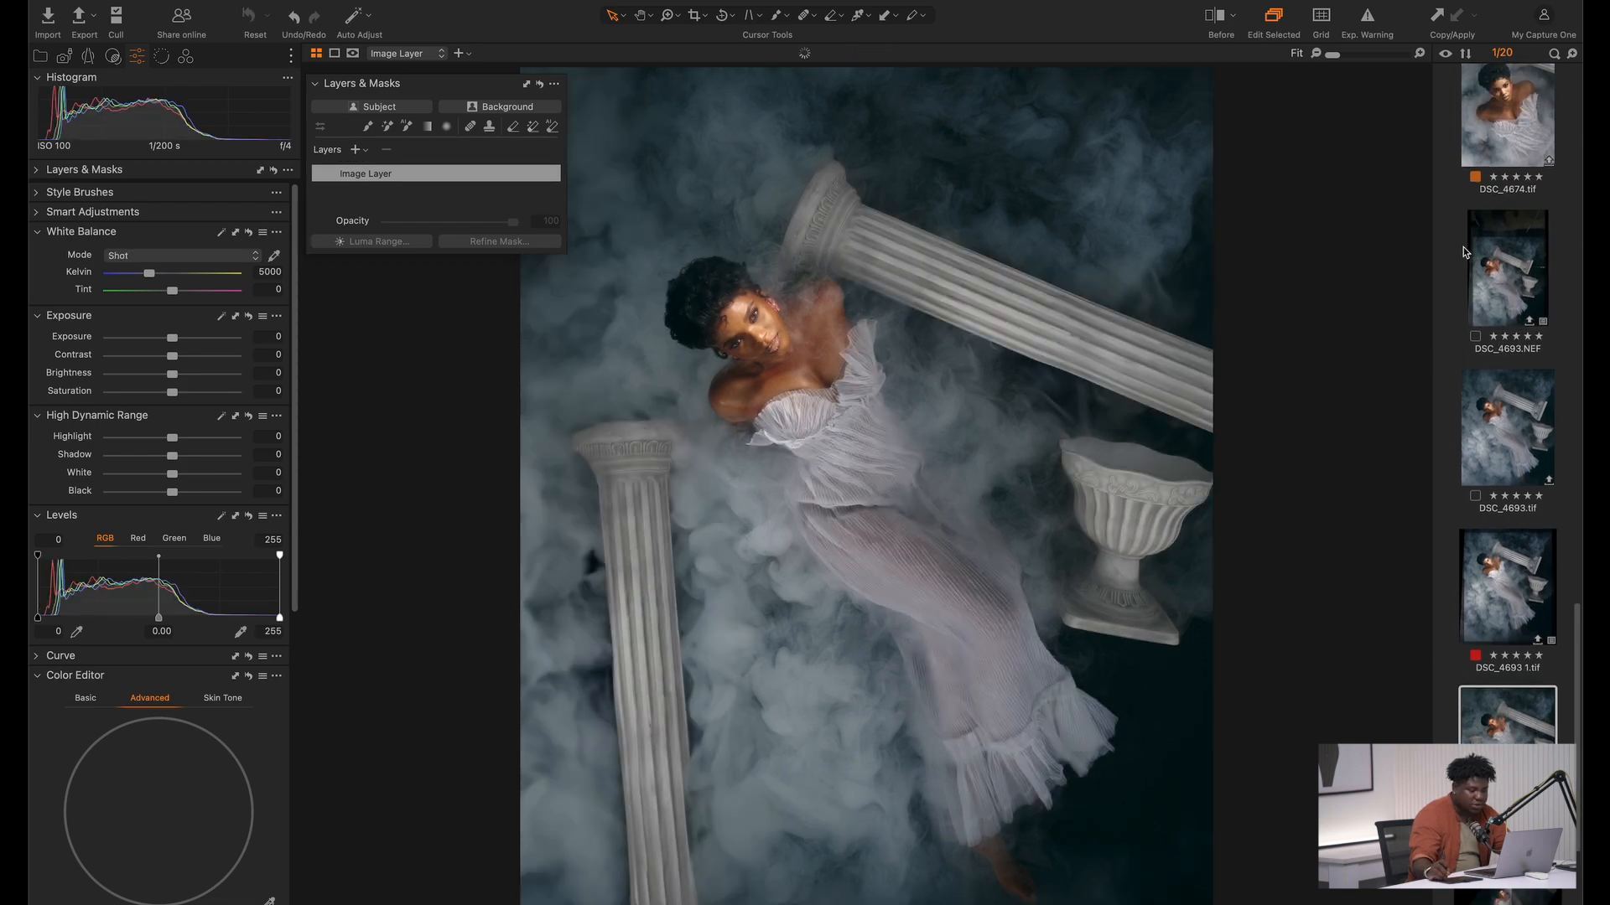
scroll(885, 301, "up", 2)
scroll(542, 351, "down", 2)
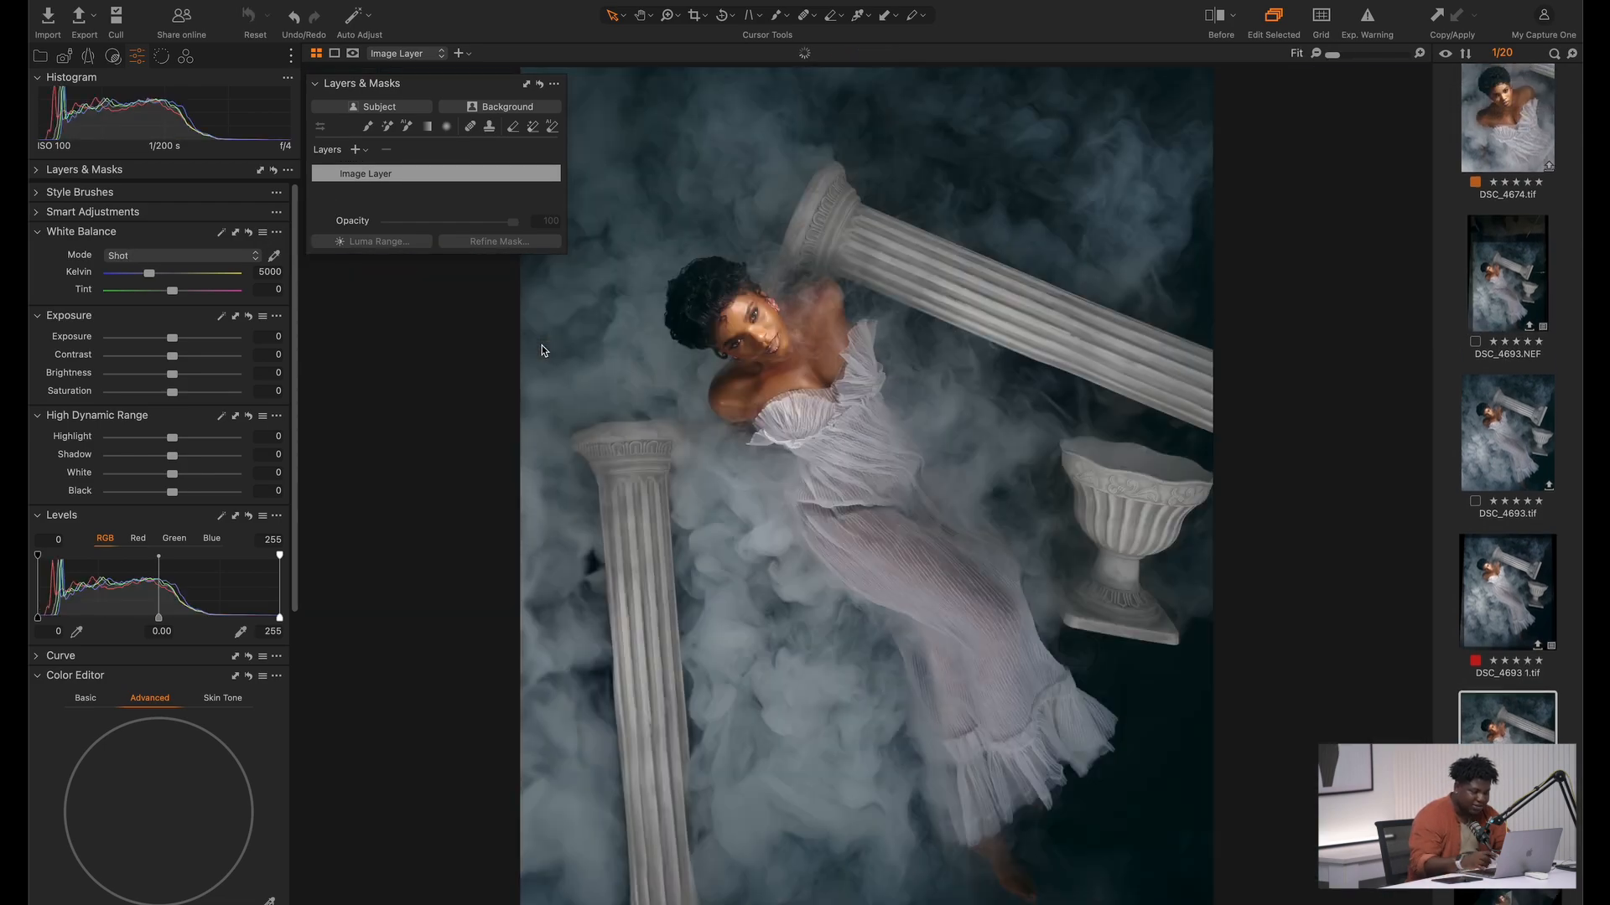
Sample the model's facial skin in the Skin Tone editor, set Amount hue to -1.5 and saturation to -11.6, and compare before and after
left_click(187, 60)
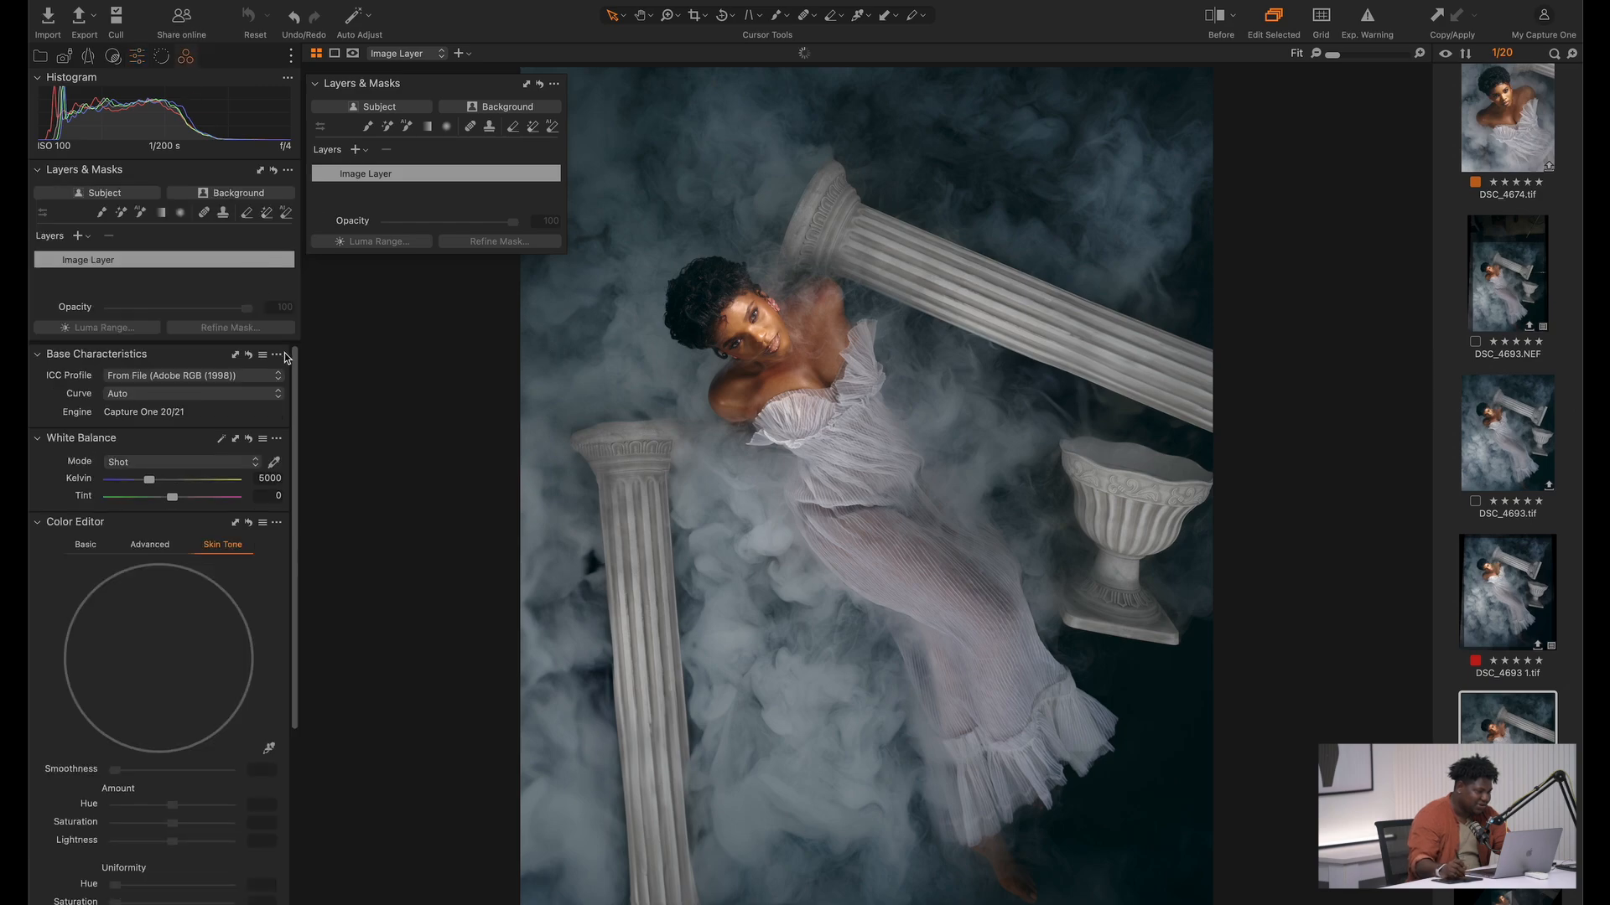
left_click(268, 750)
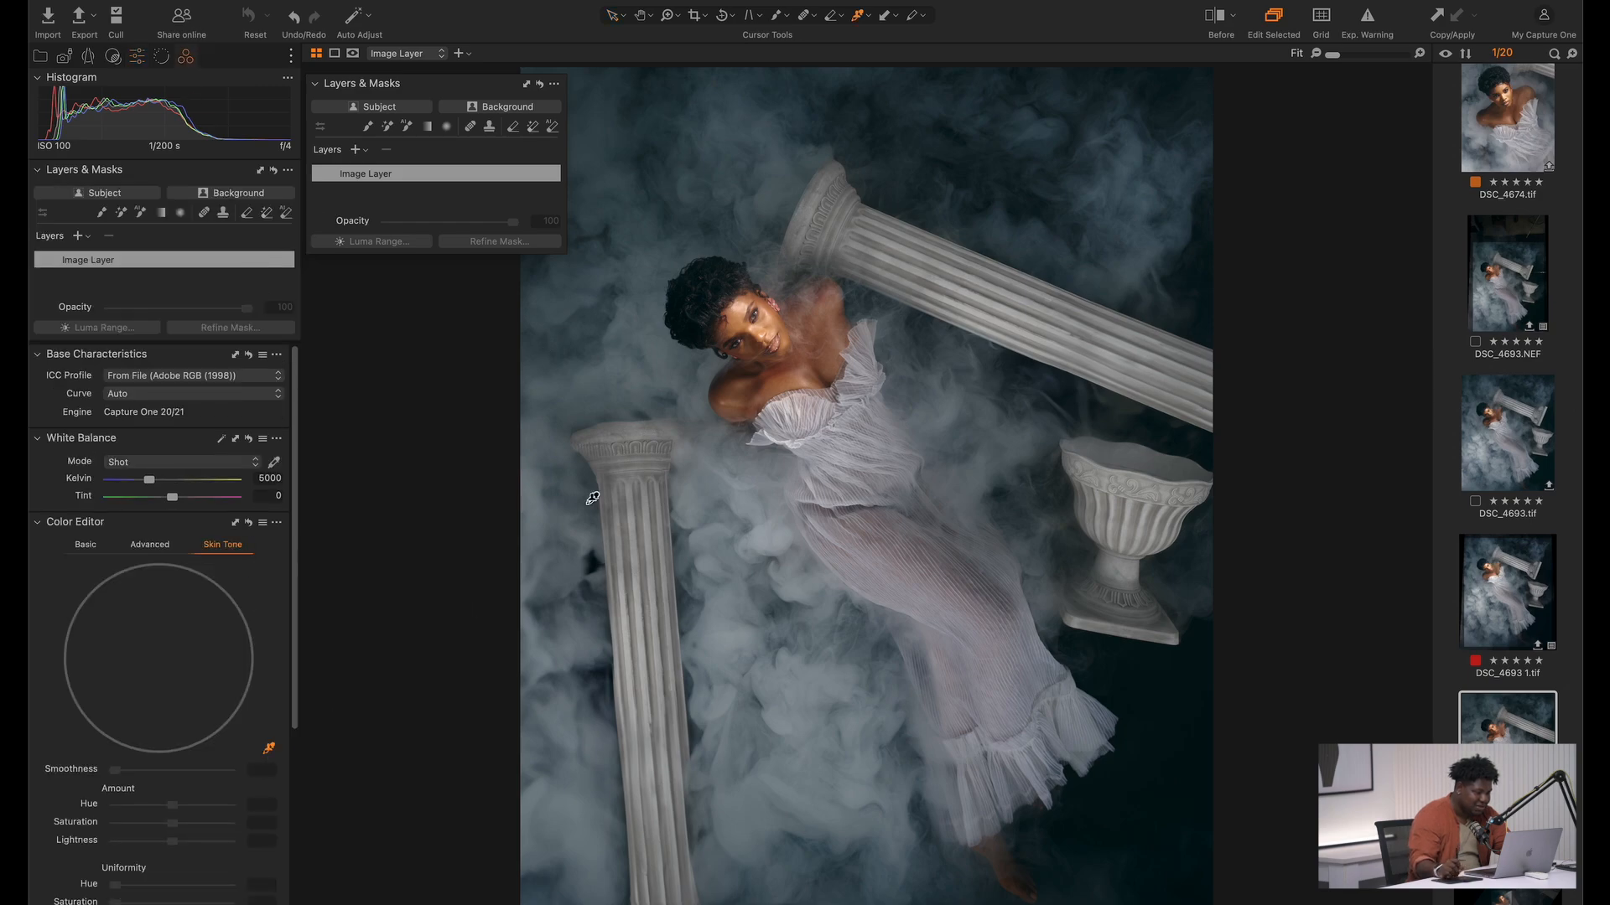
left_click(738, 312)
mouse_move(158, 821)
left_mouse_down()
mouse_move(143, 837)
mouse_move(151, 807)
left_mouse_up()
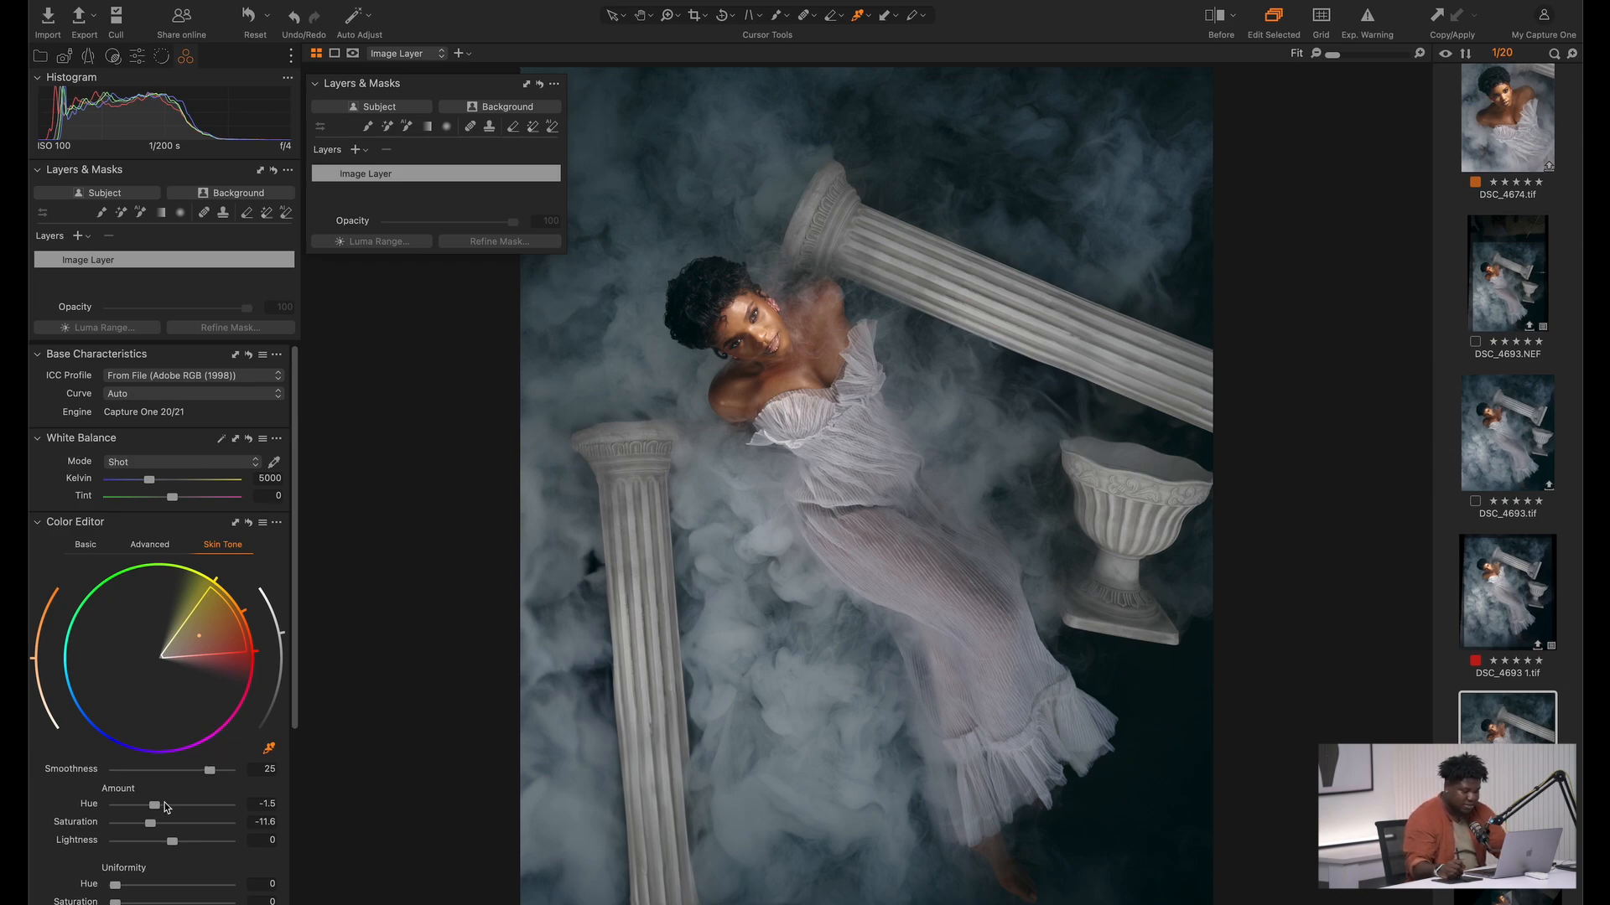
key("y")
key("y")
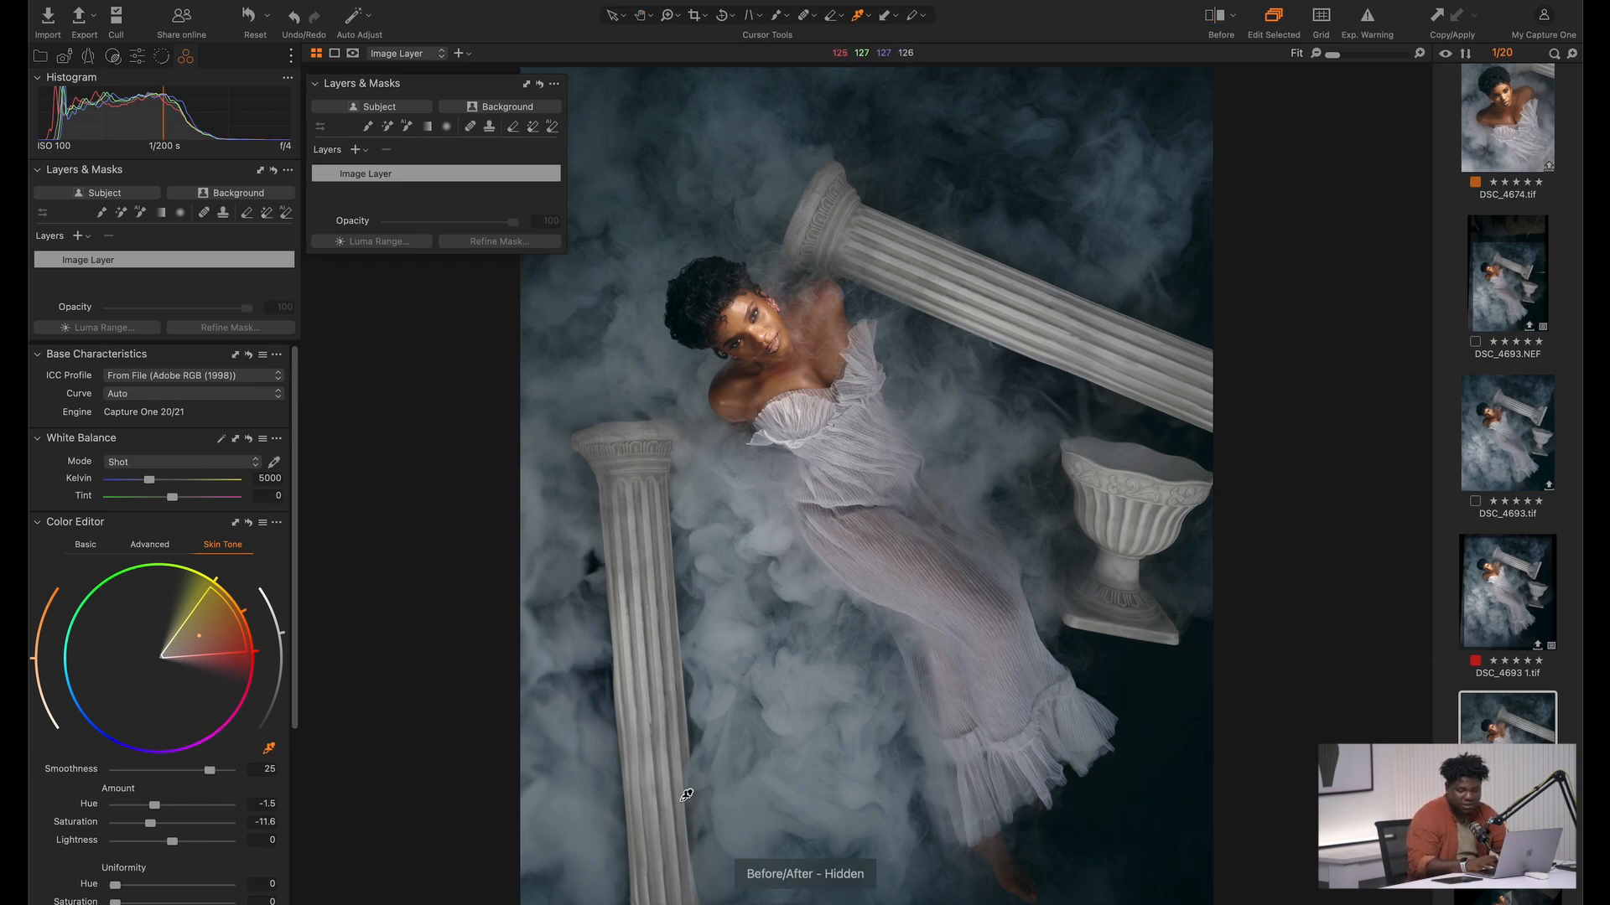
Open the raw DSC_4693.NEF, reset all its adjustments and compare it with the retouched version
scroll(1501, 403, "up", 2)
left_click(1491, 327)
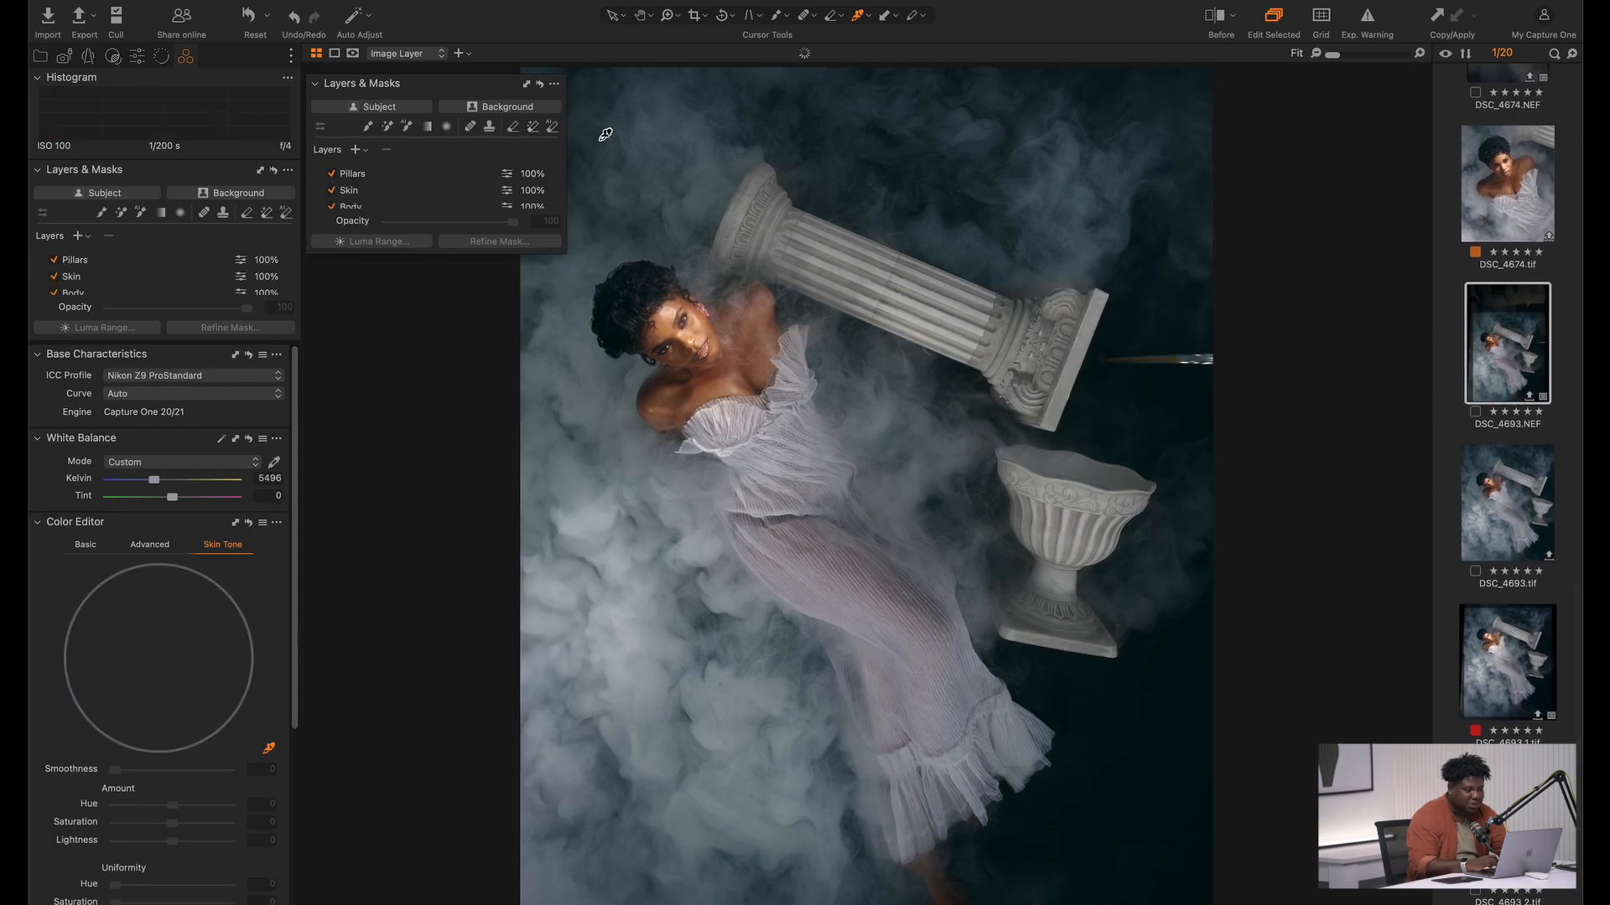
left_click(249, 16)
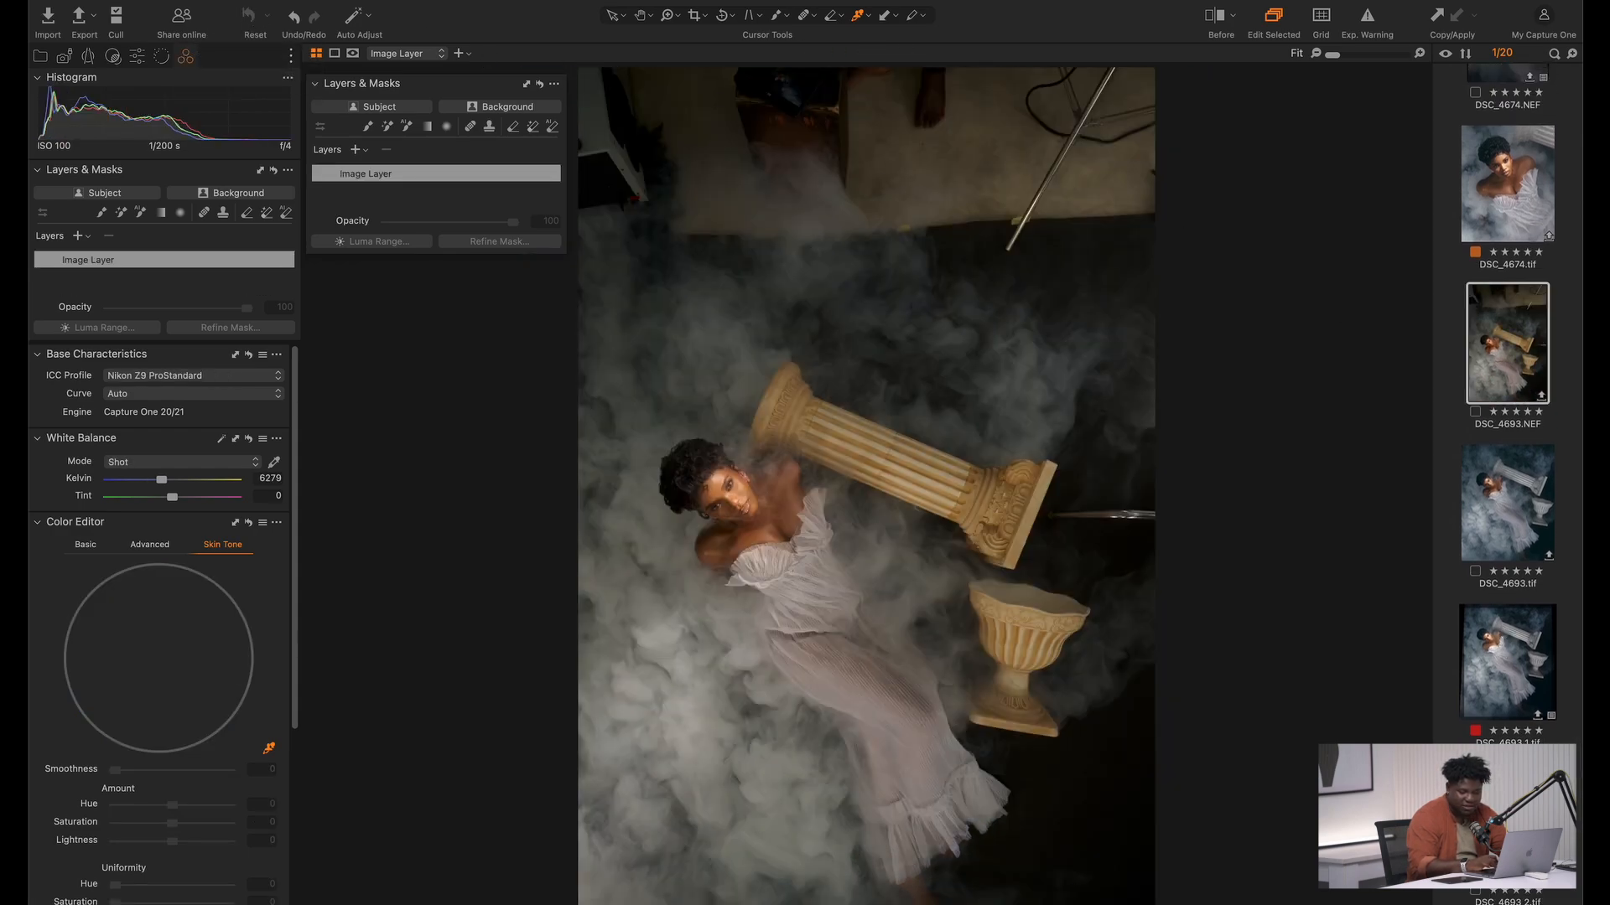
left_click(1507, 821)
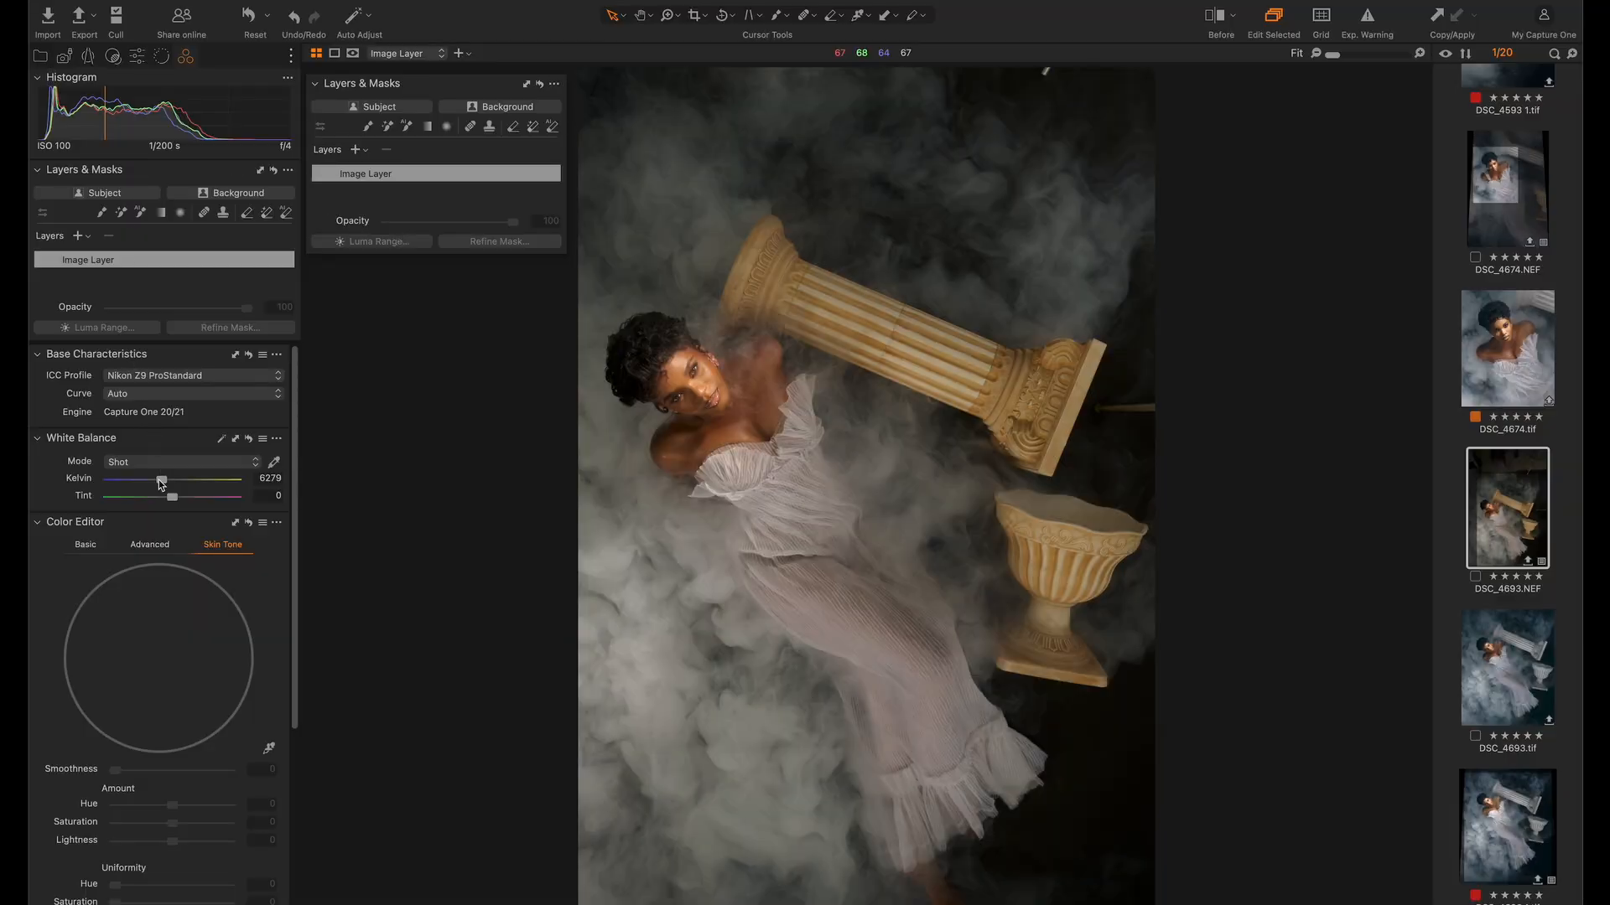
Set the raw image's white balance to 5423 K and shift the Color Balance shadows moderately toward cyan-blue
left_click_drag(158, 484, 153, 485)
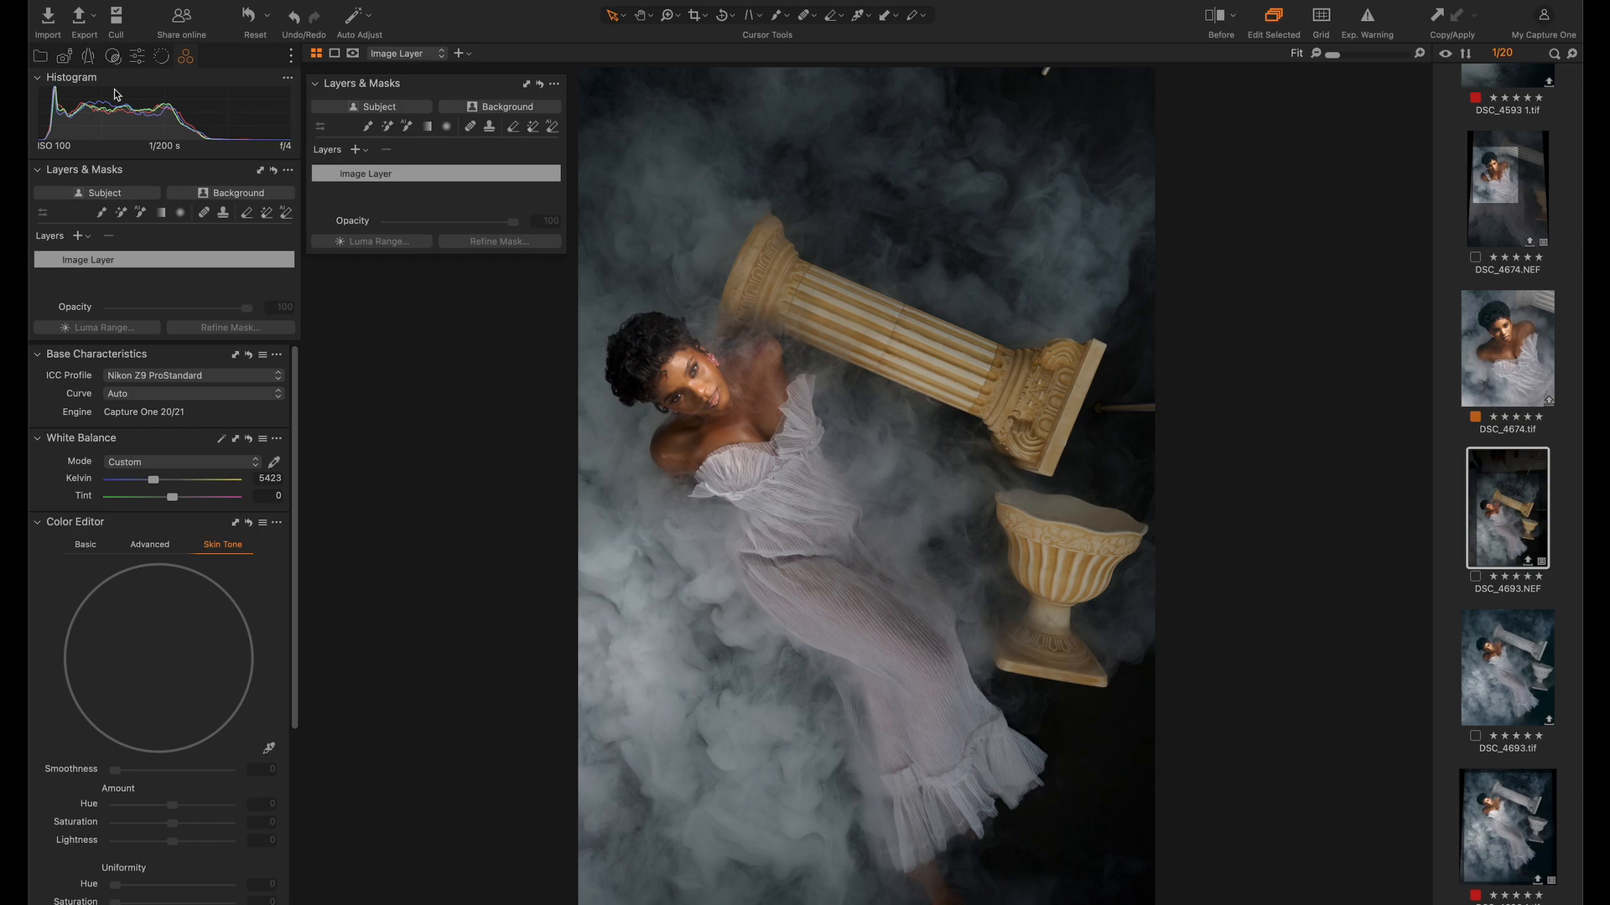
scroll(171, 515, "down", 8)
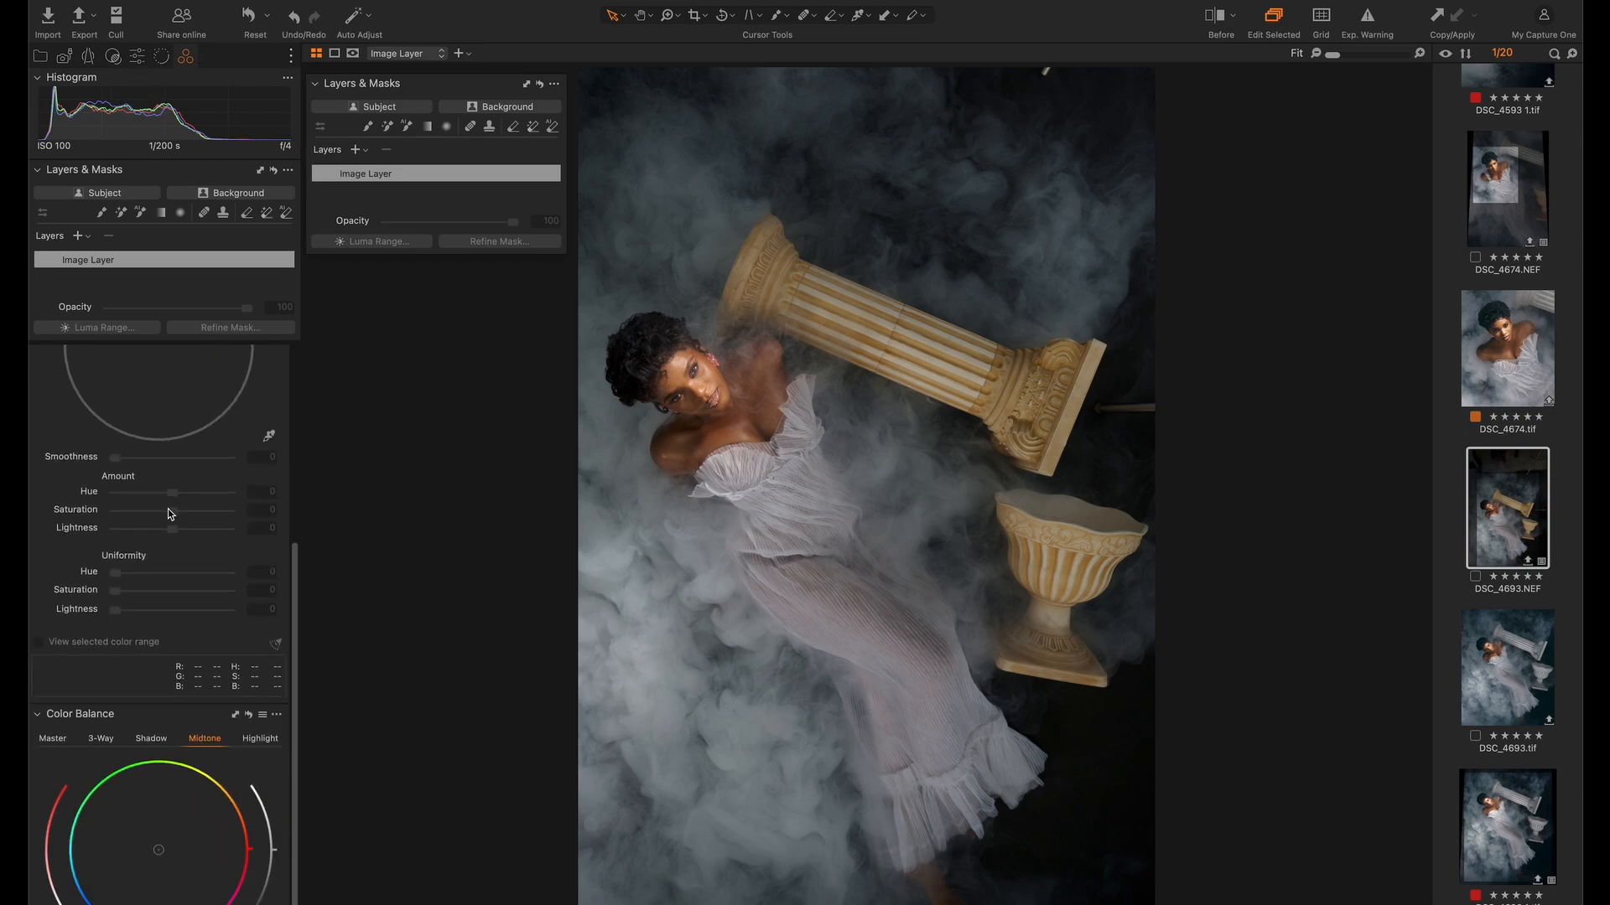
left_click(148, 823)
left_click_drag(148, 823, 139, 813)
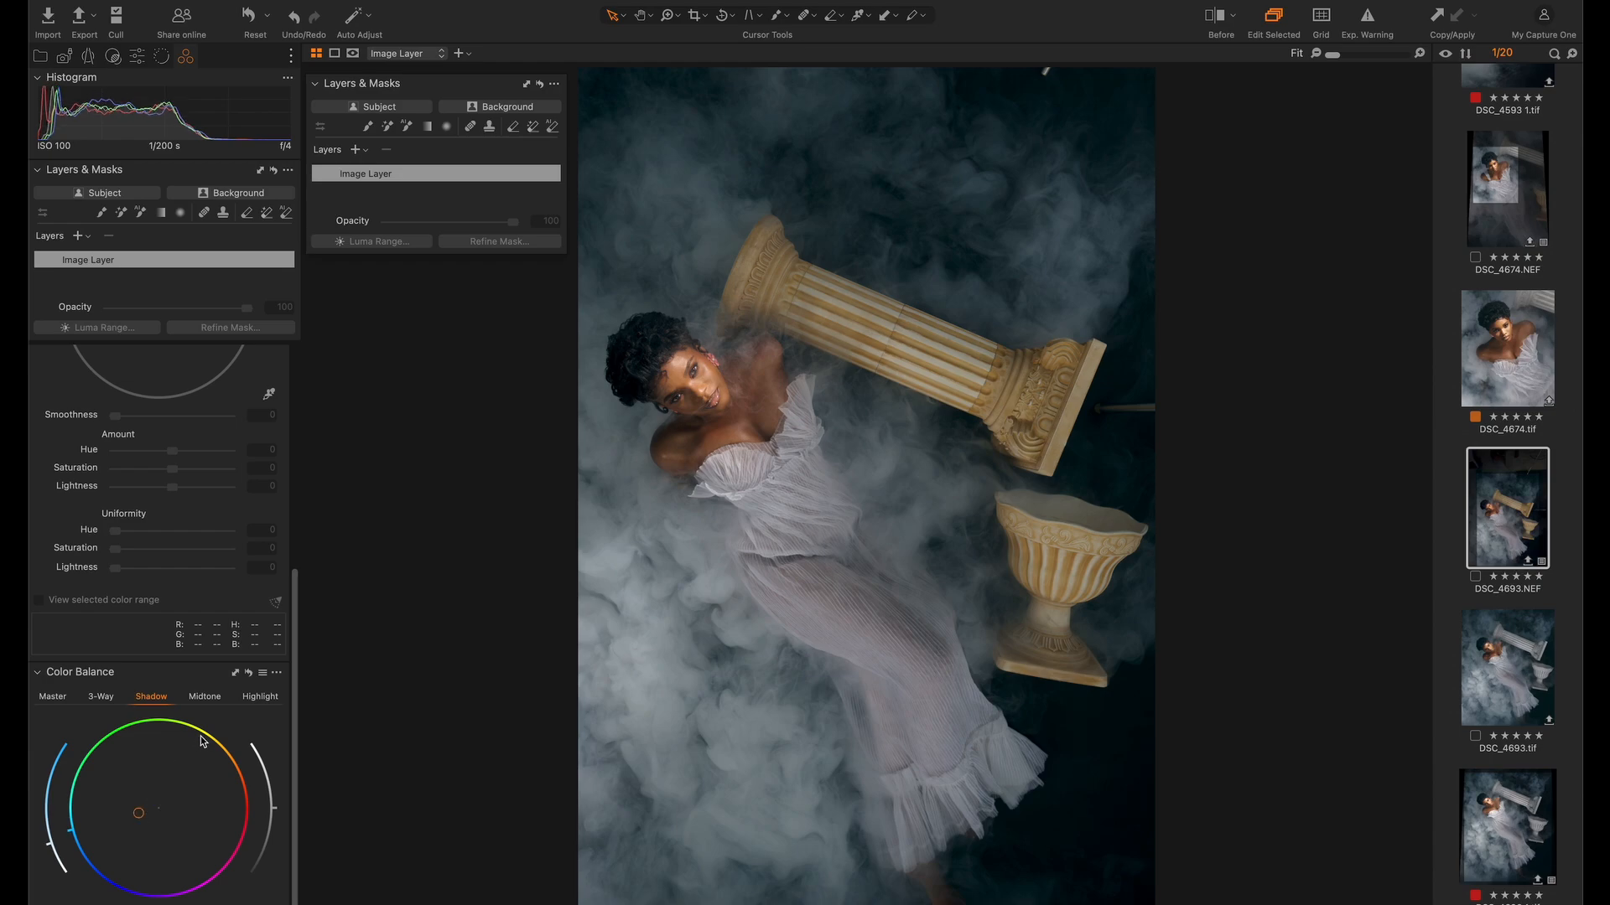
Shift the Color Balance midtones slightly toward red and compare the image before and after
left_click(206, 698)
key("y")
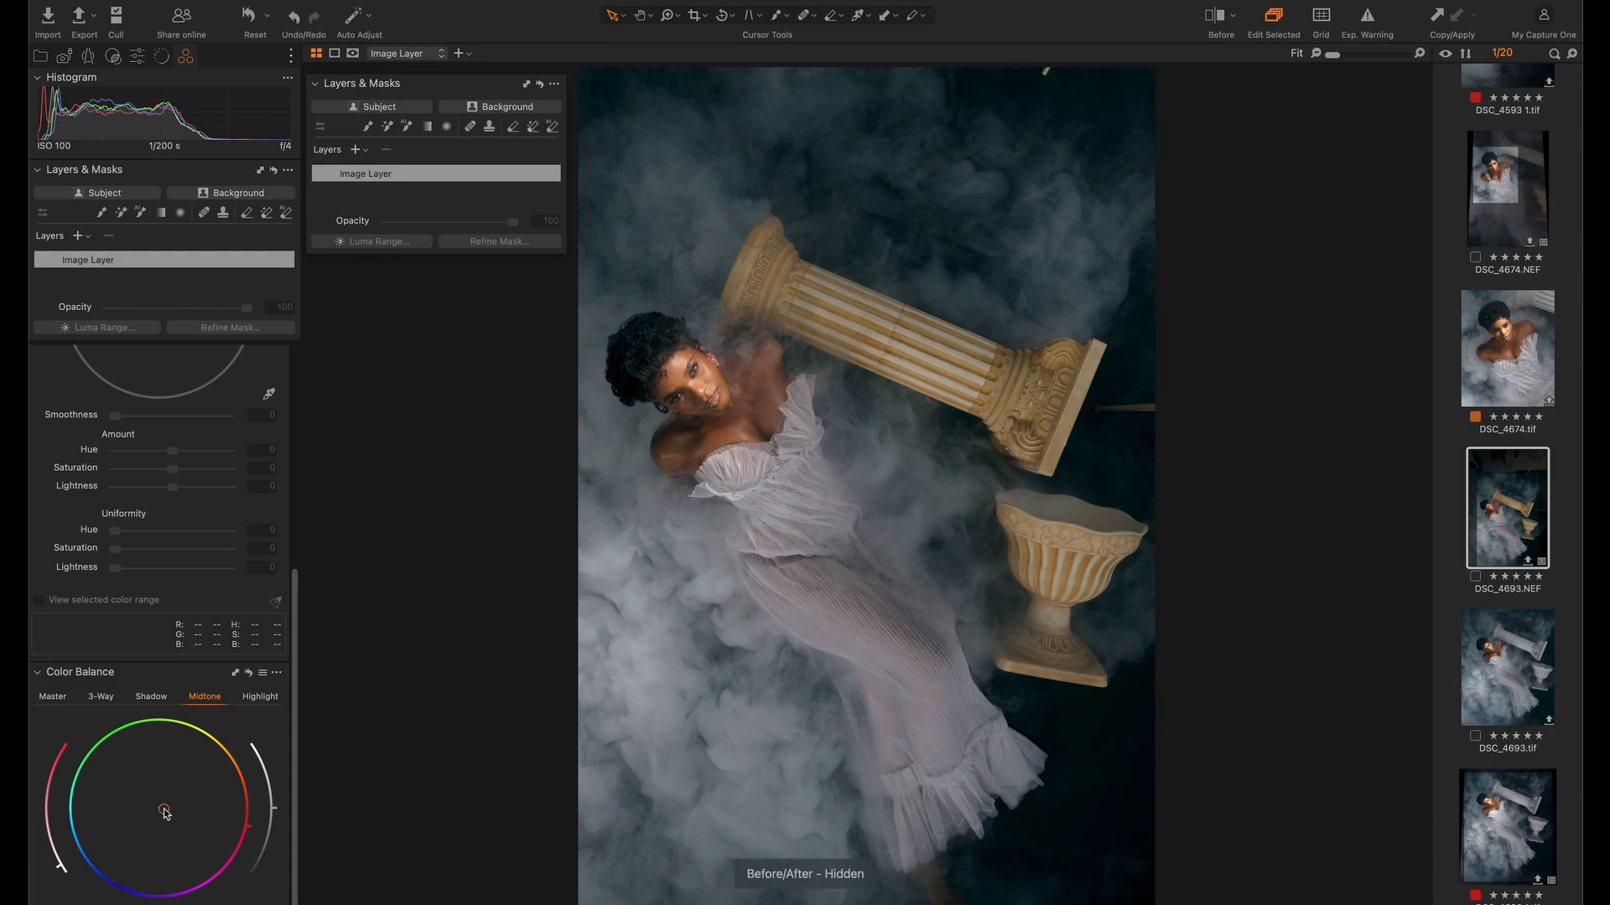